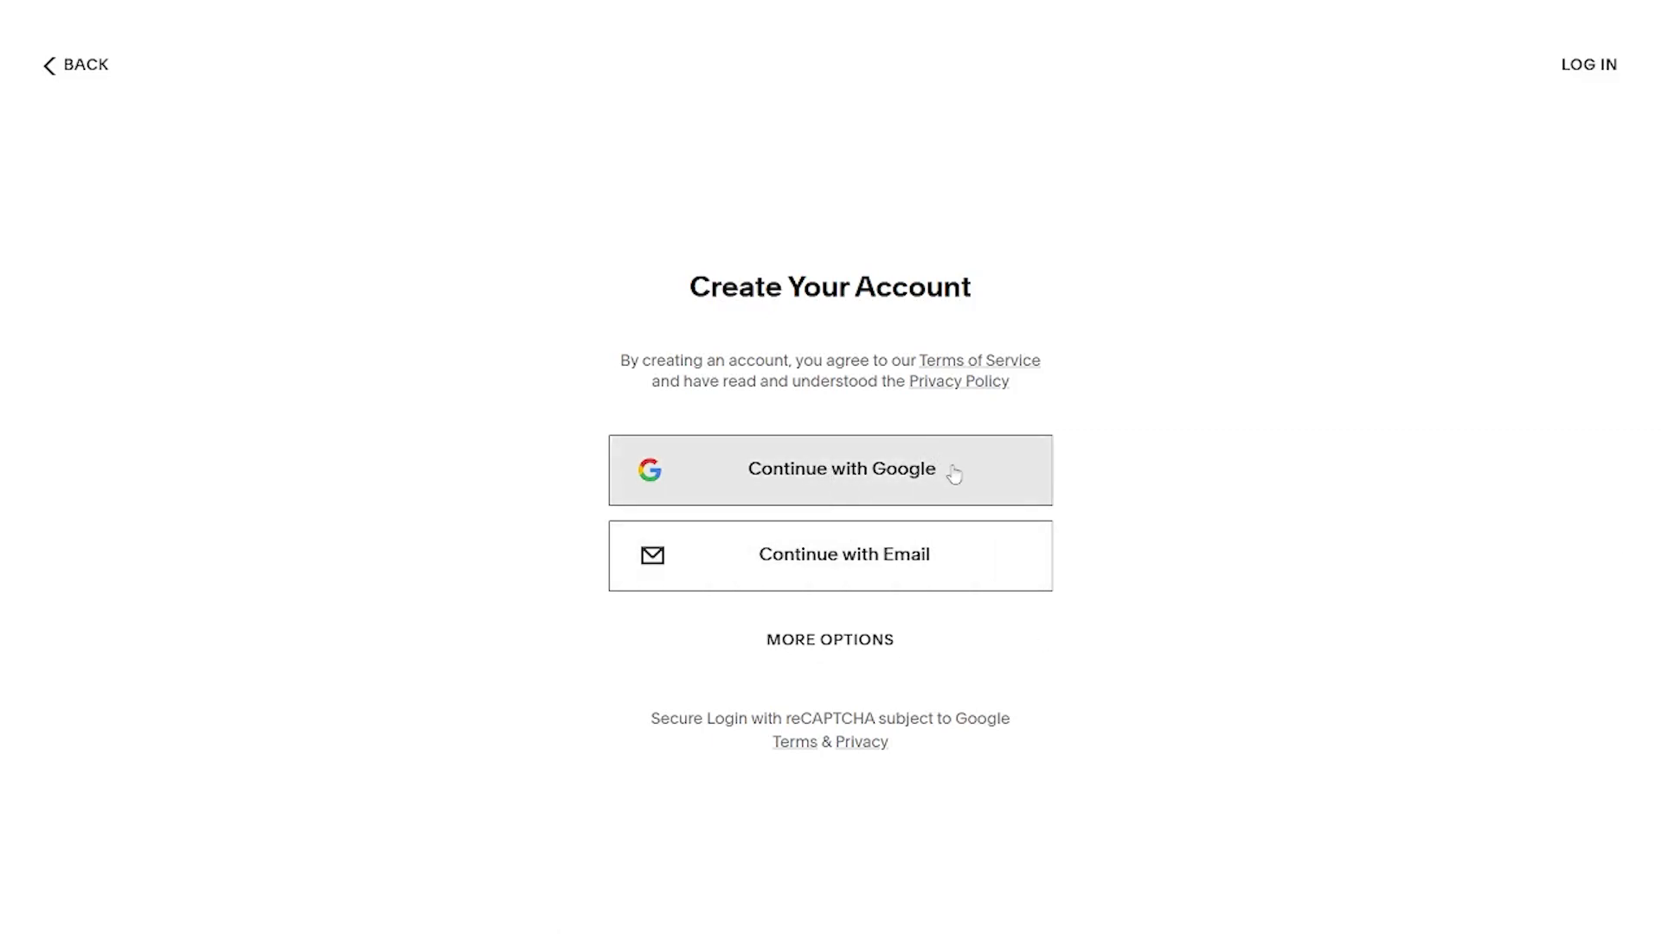
- Show the additional account sign-up options, and open the website's page list
click(867, 640)
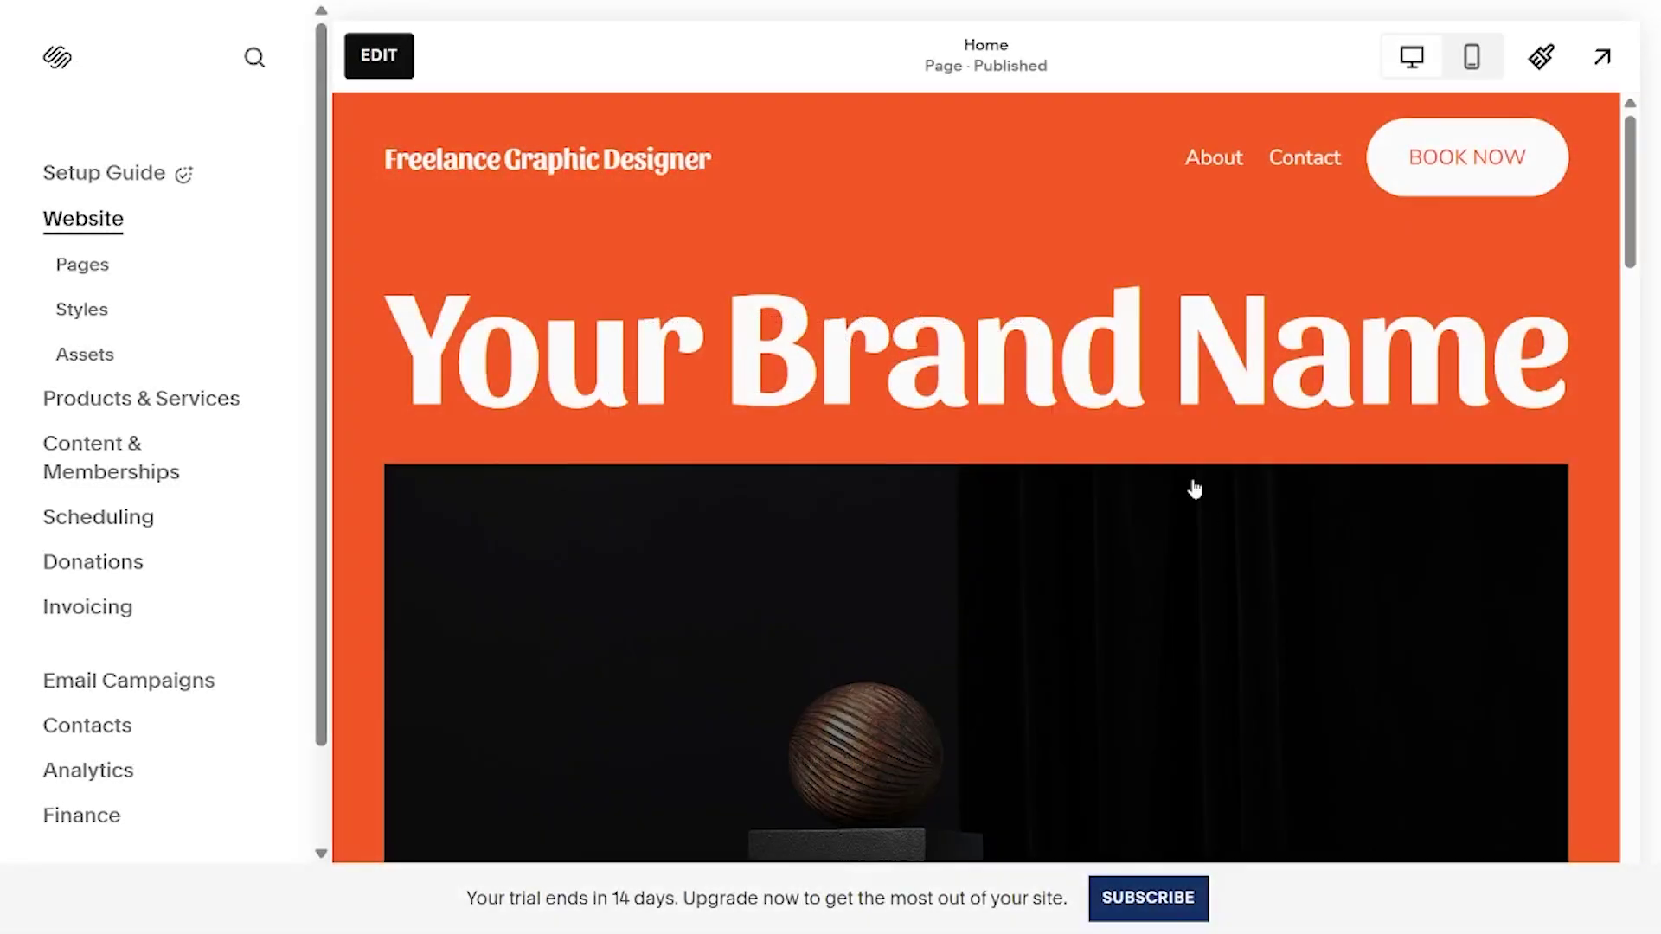
scroll(1193, 489, down, 5)
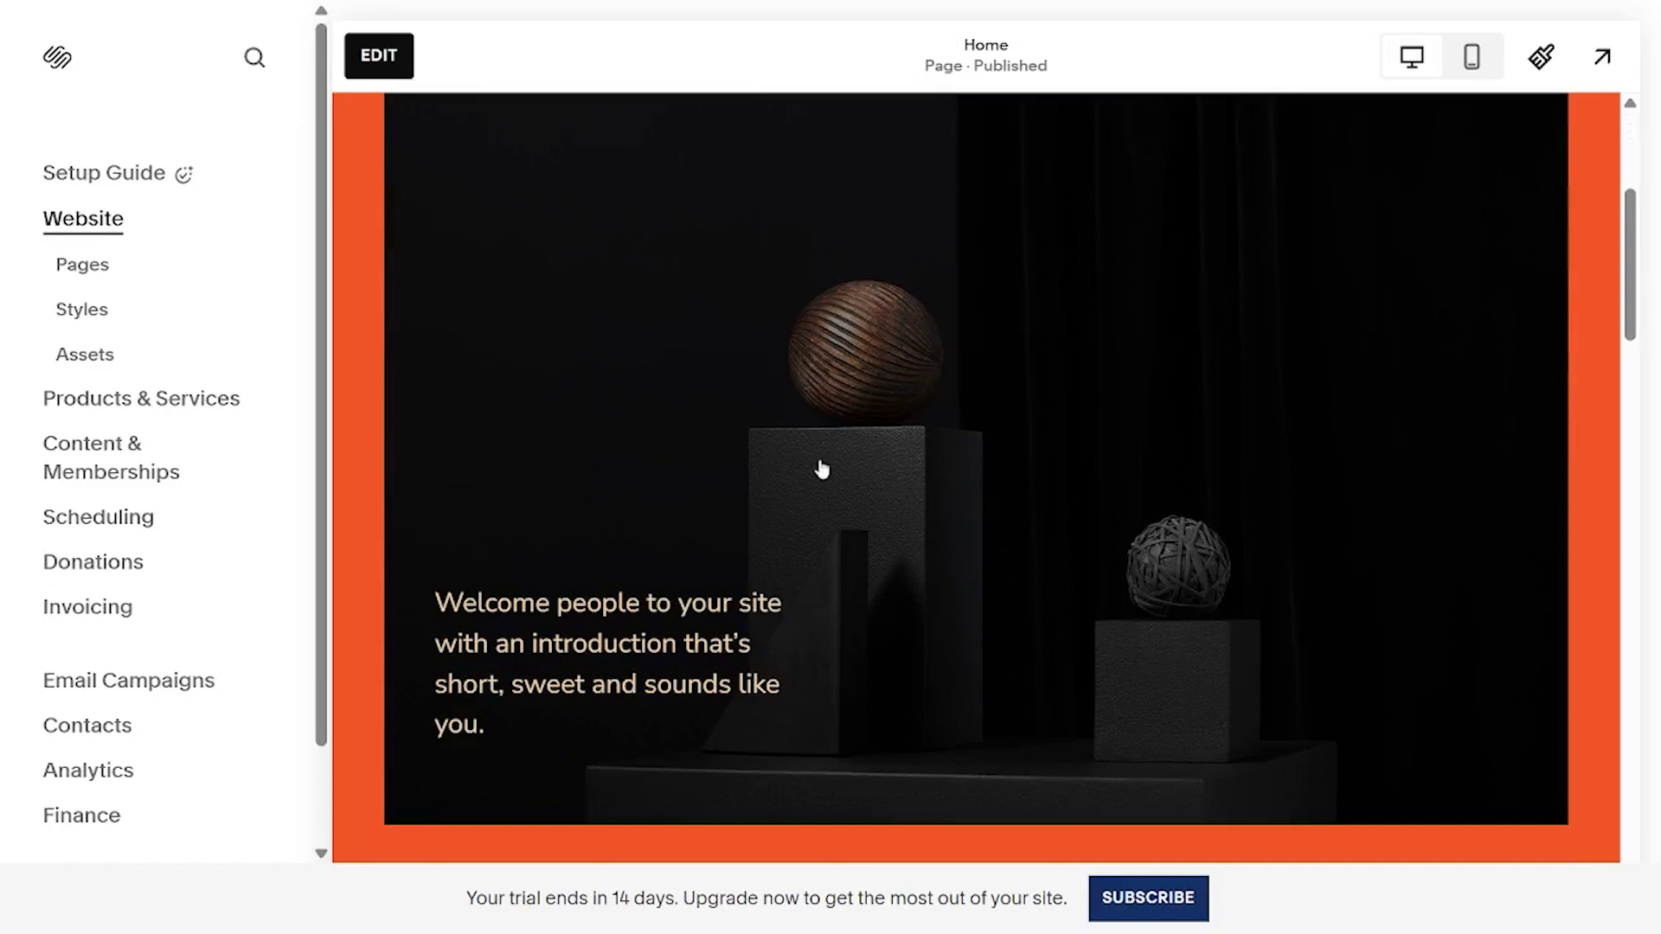
click(105, 263)
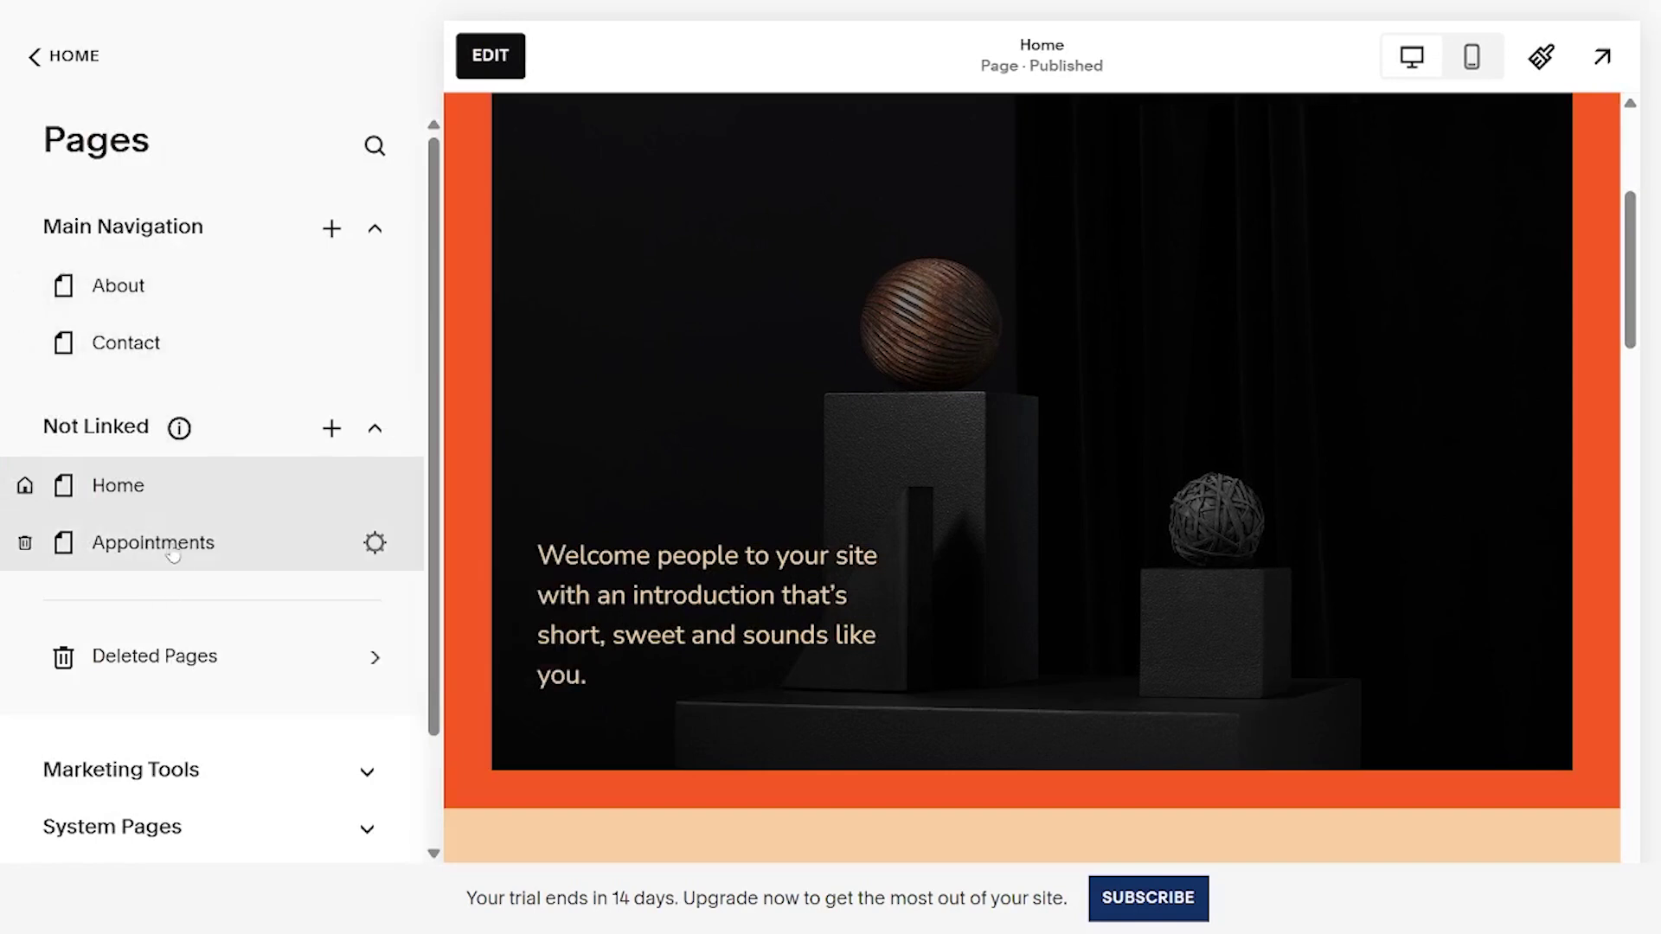
scroll(683, 514, up, 5)
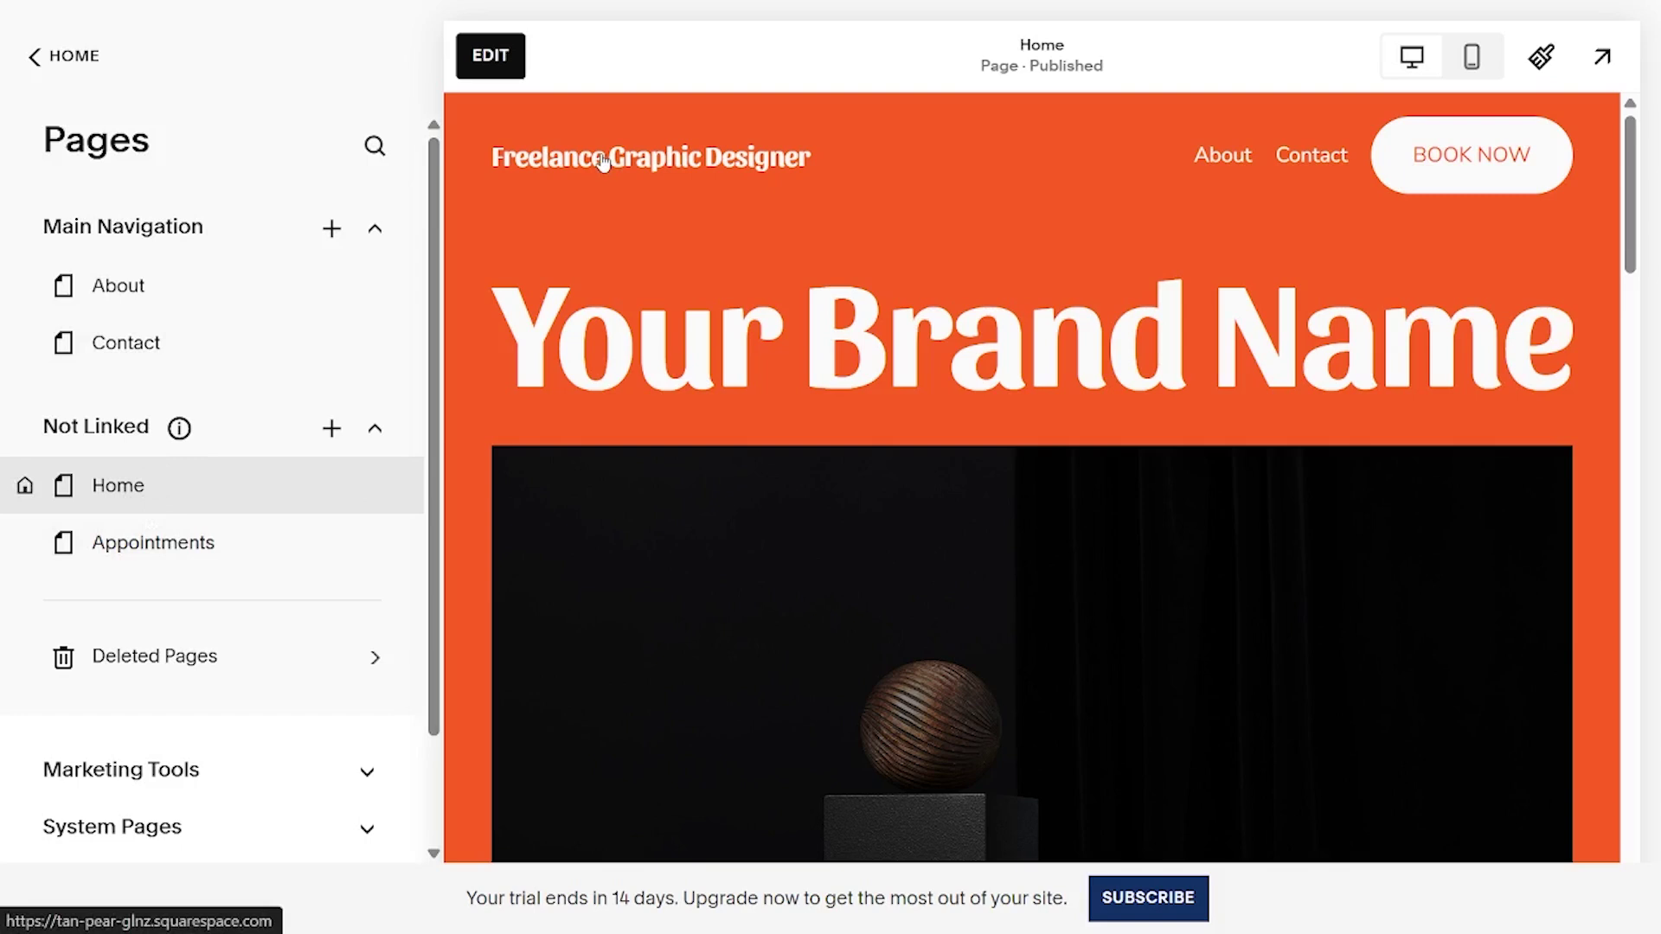
- Try the Appointments page in the main navigation between About and Contact, and move it back to Not Linked
drag(110, 543, 125, 378)
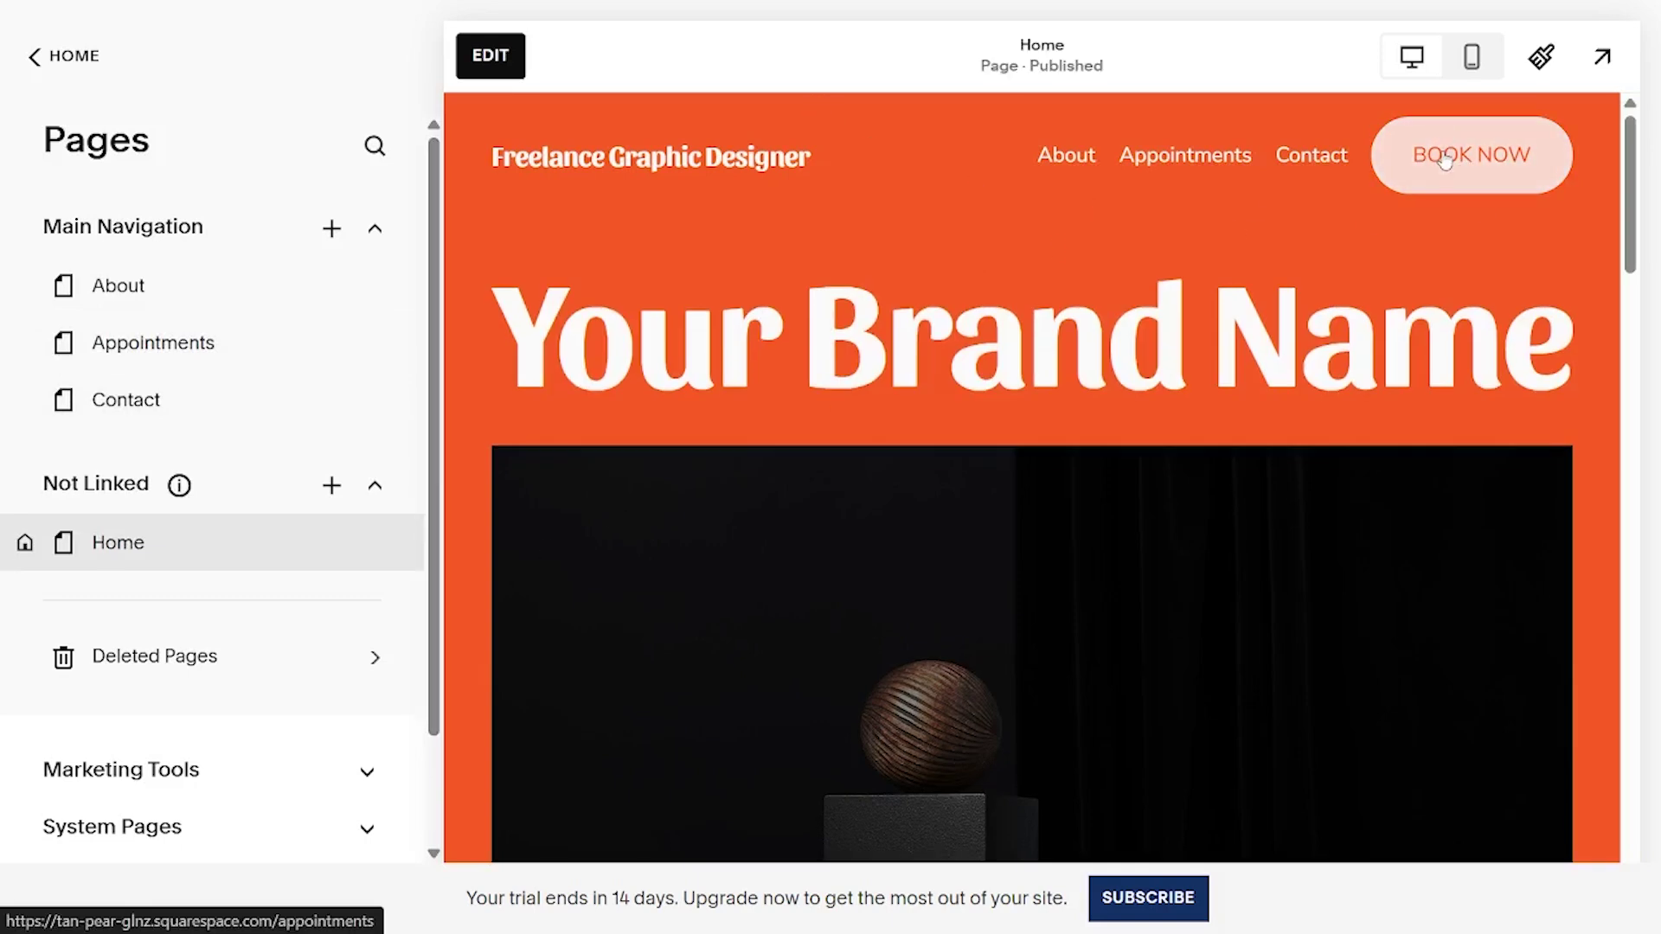
drag(92, 345, 84, 561)
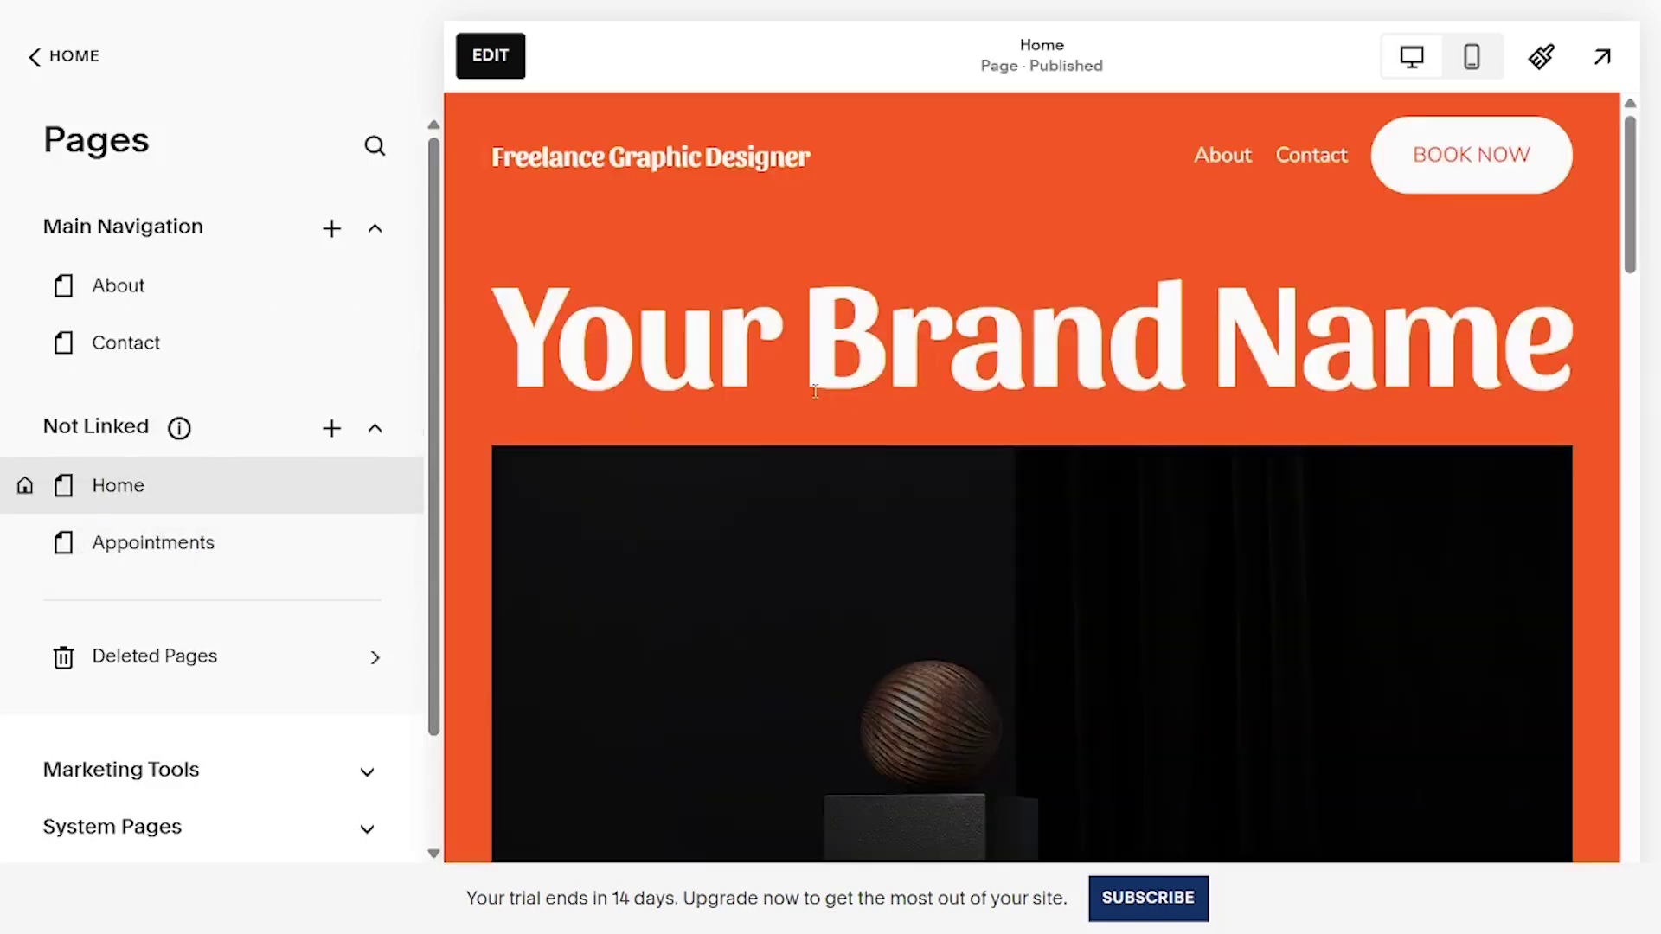
- Add a portfolio page to the main navigation using the layout with intro text above the project grid, and name it Portfolio
click(342, 244)
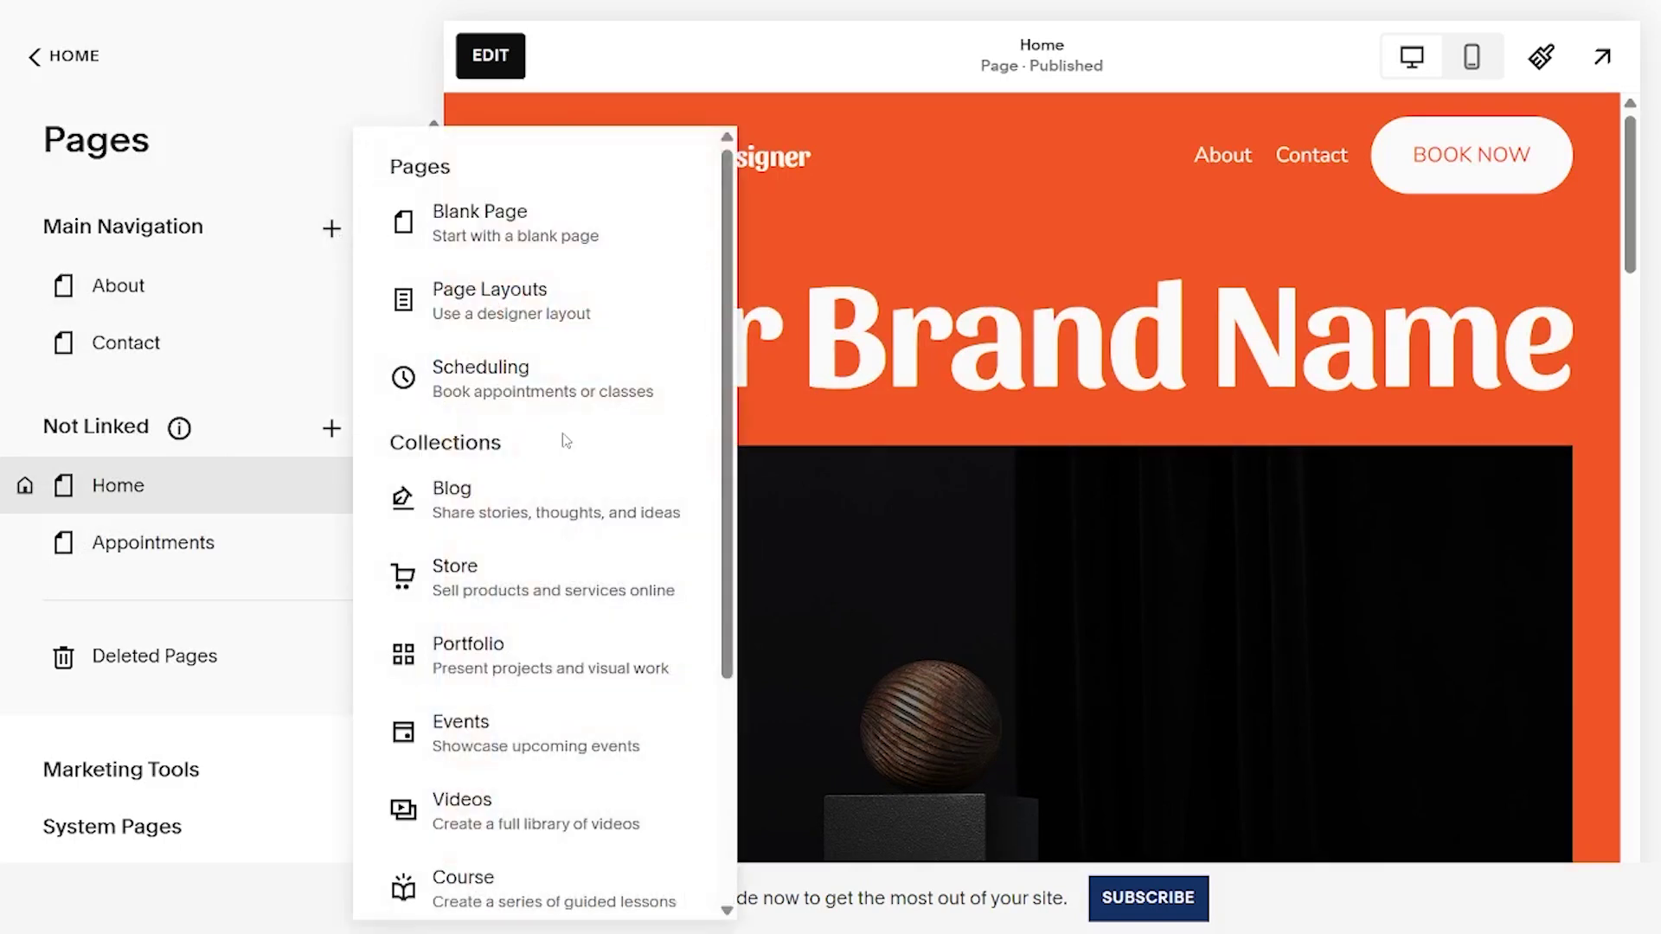
click(517, 644)
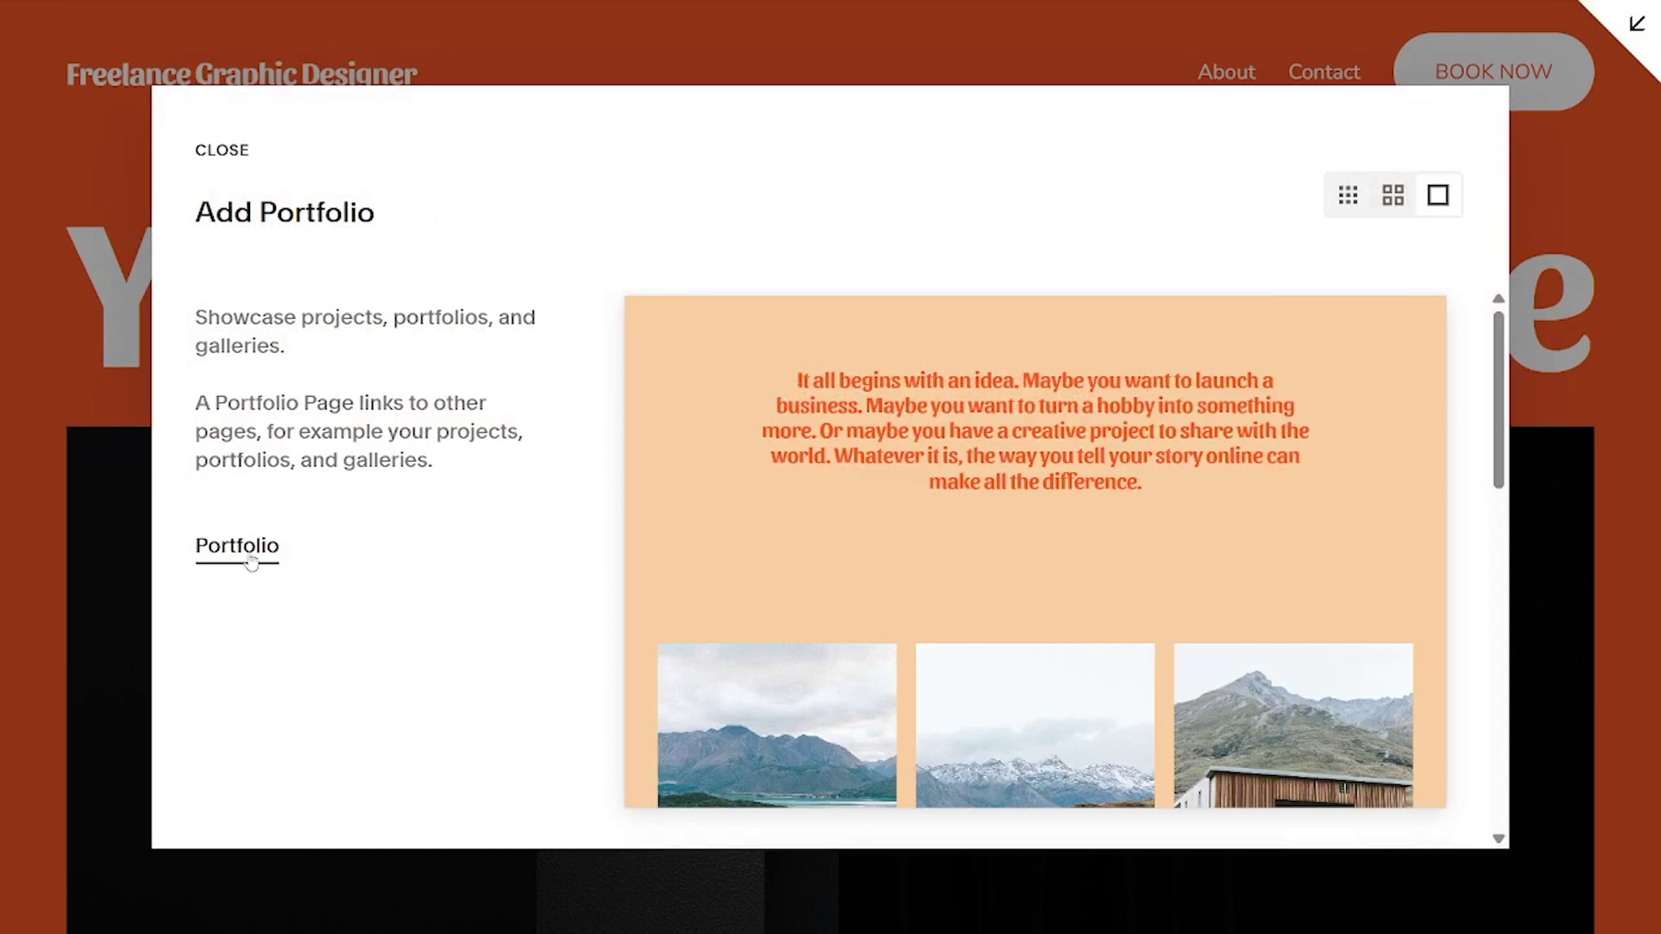
scroll(882, 620, down, 5)
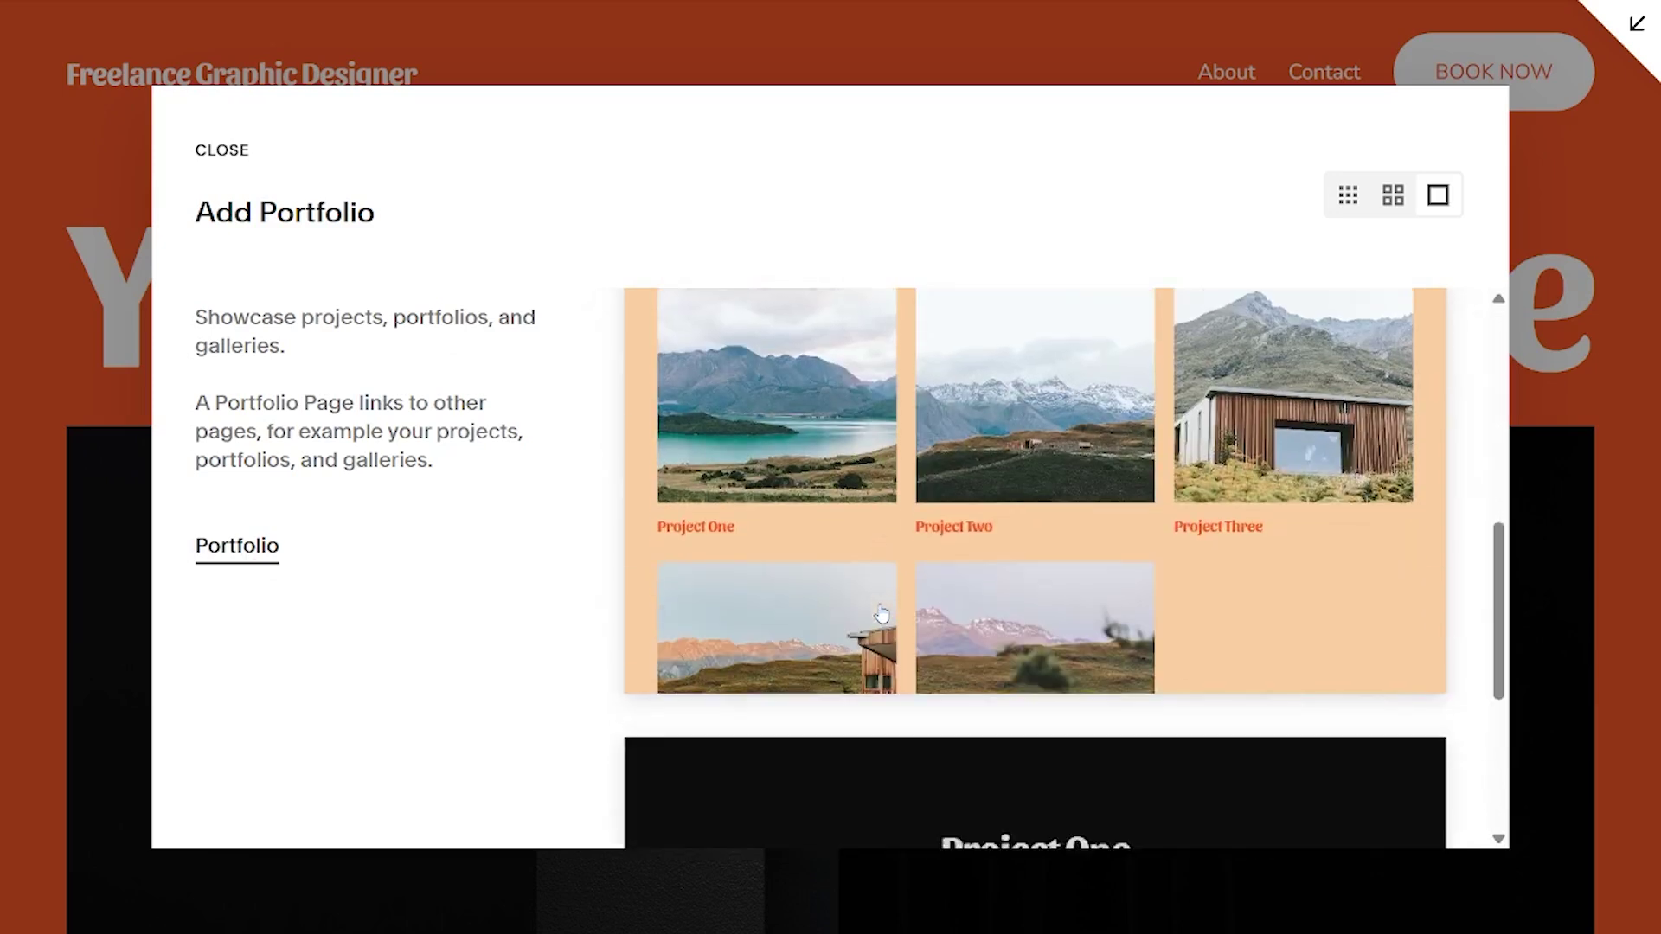
scroll(883, 615, down, 5)
scroll(882, 614, up, 5)
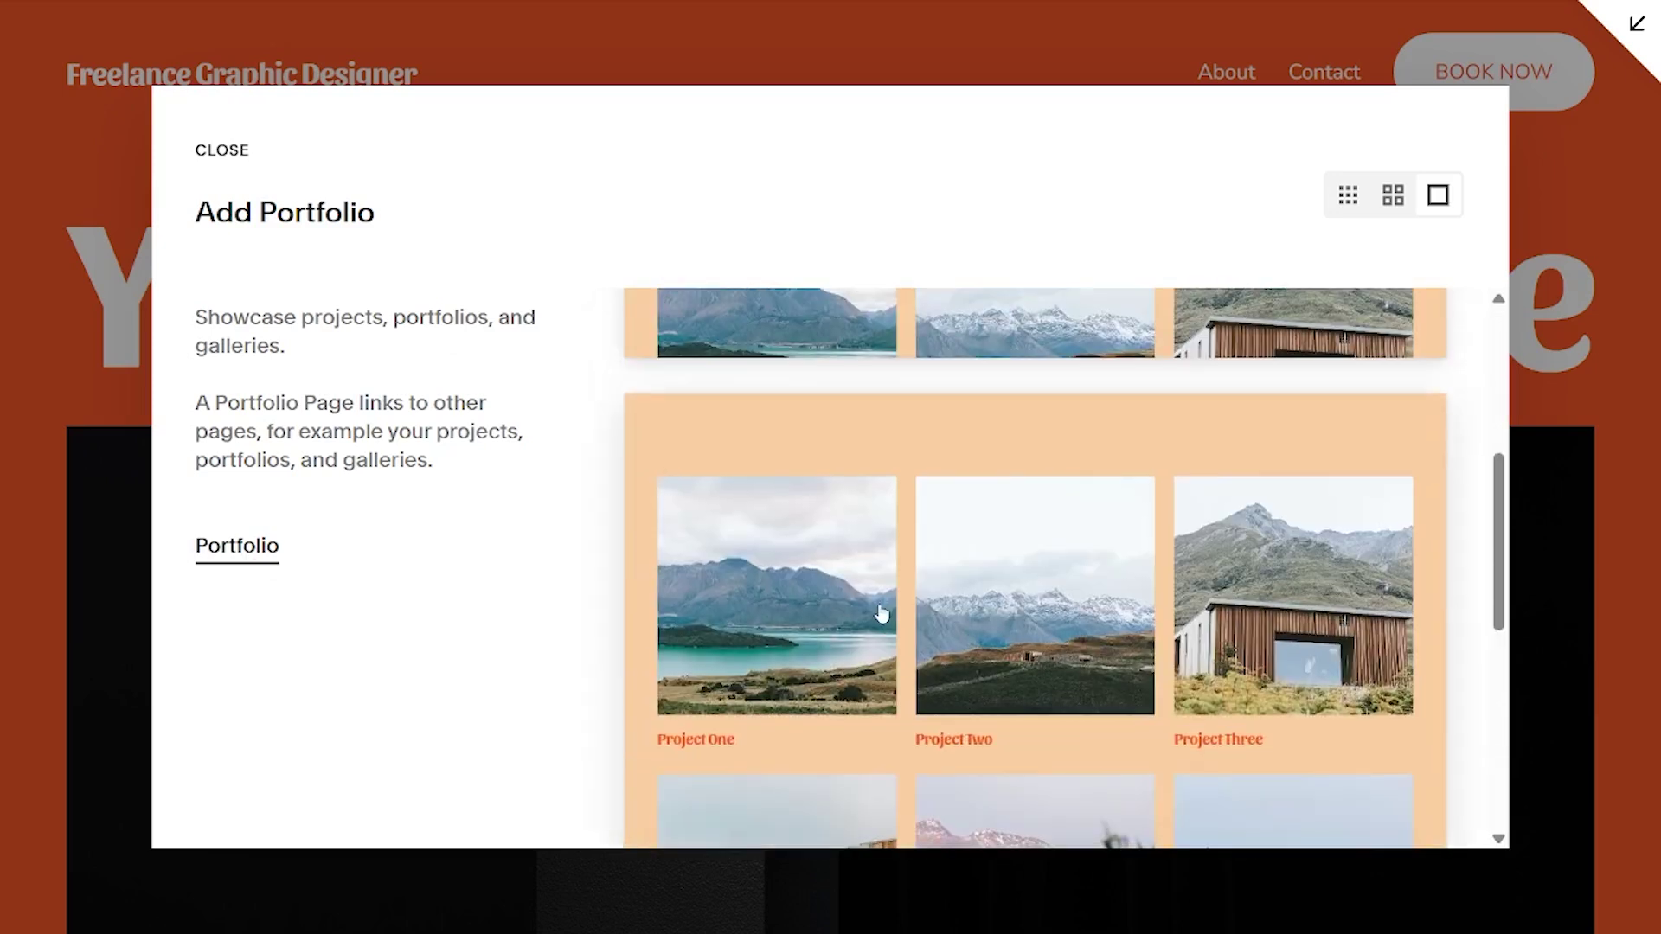
scroll(883, 613, up, 4)
scroll(883, 612, down, 5)
scroll(882, 612, up, 5)
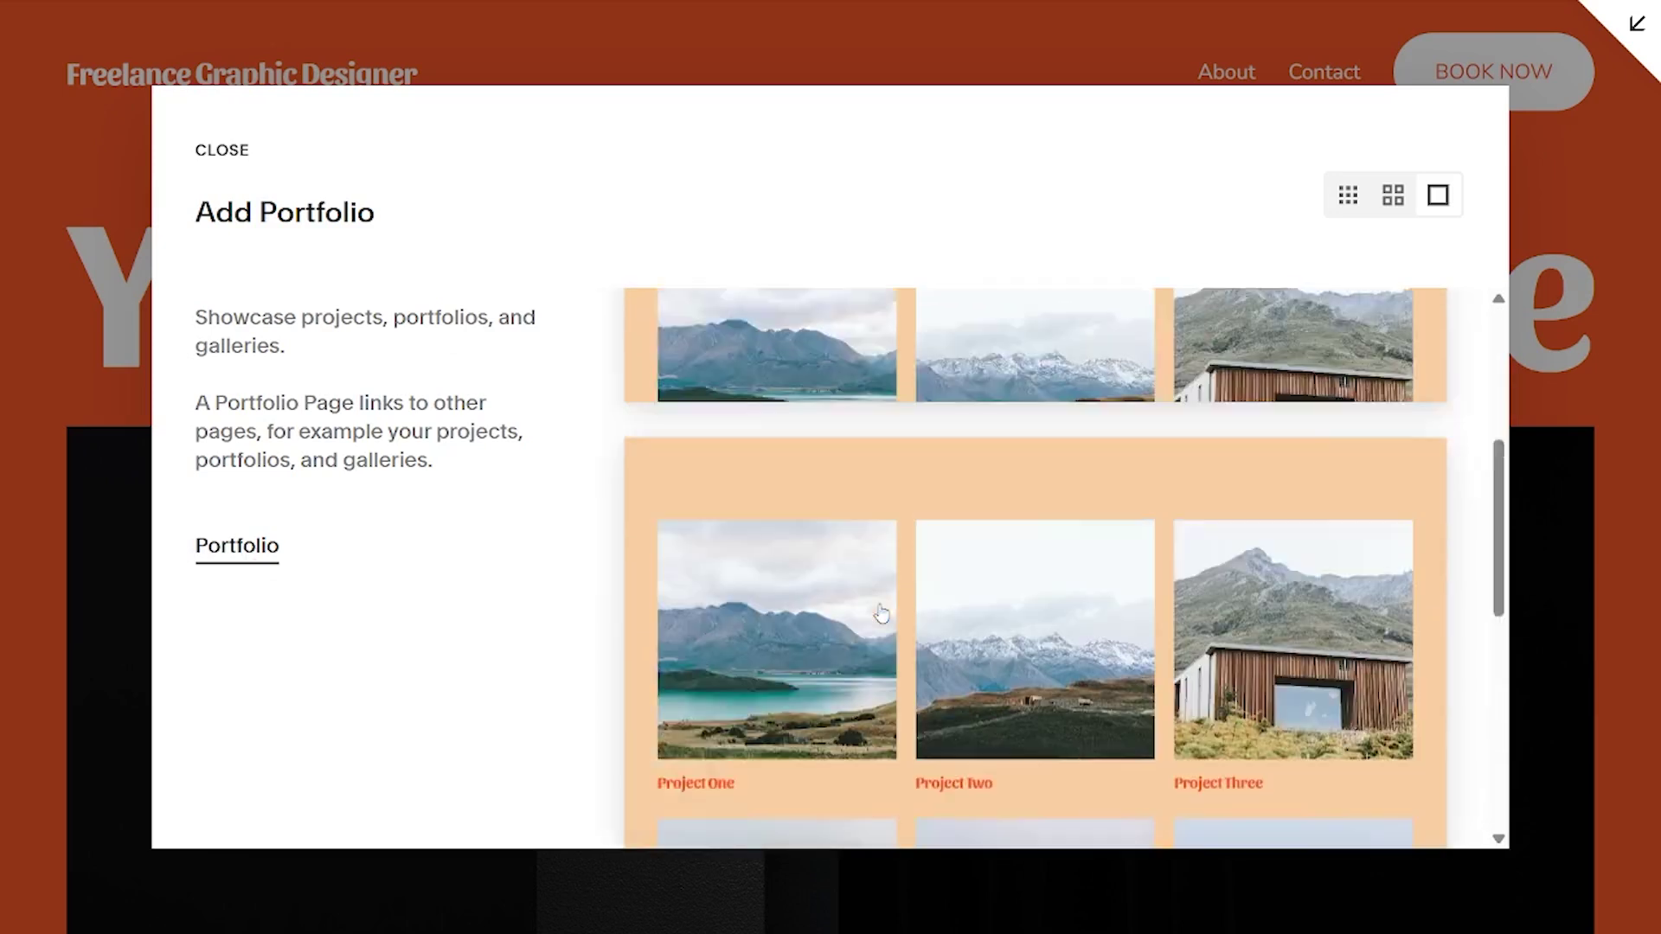
scroll(897, 660, down, 5)
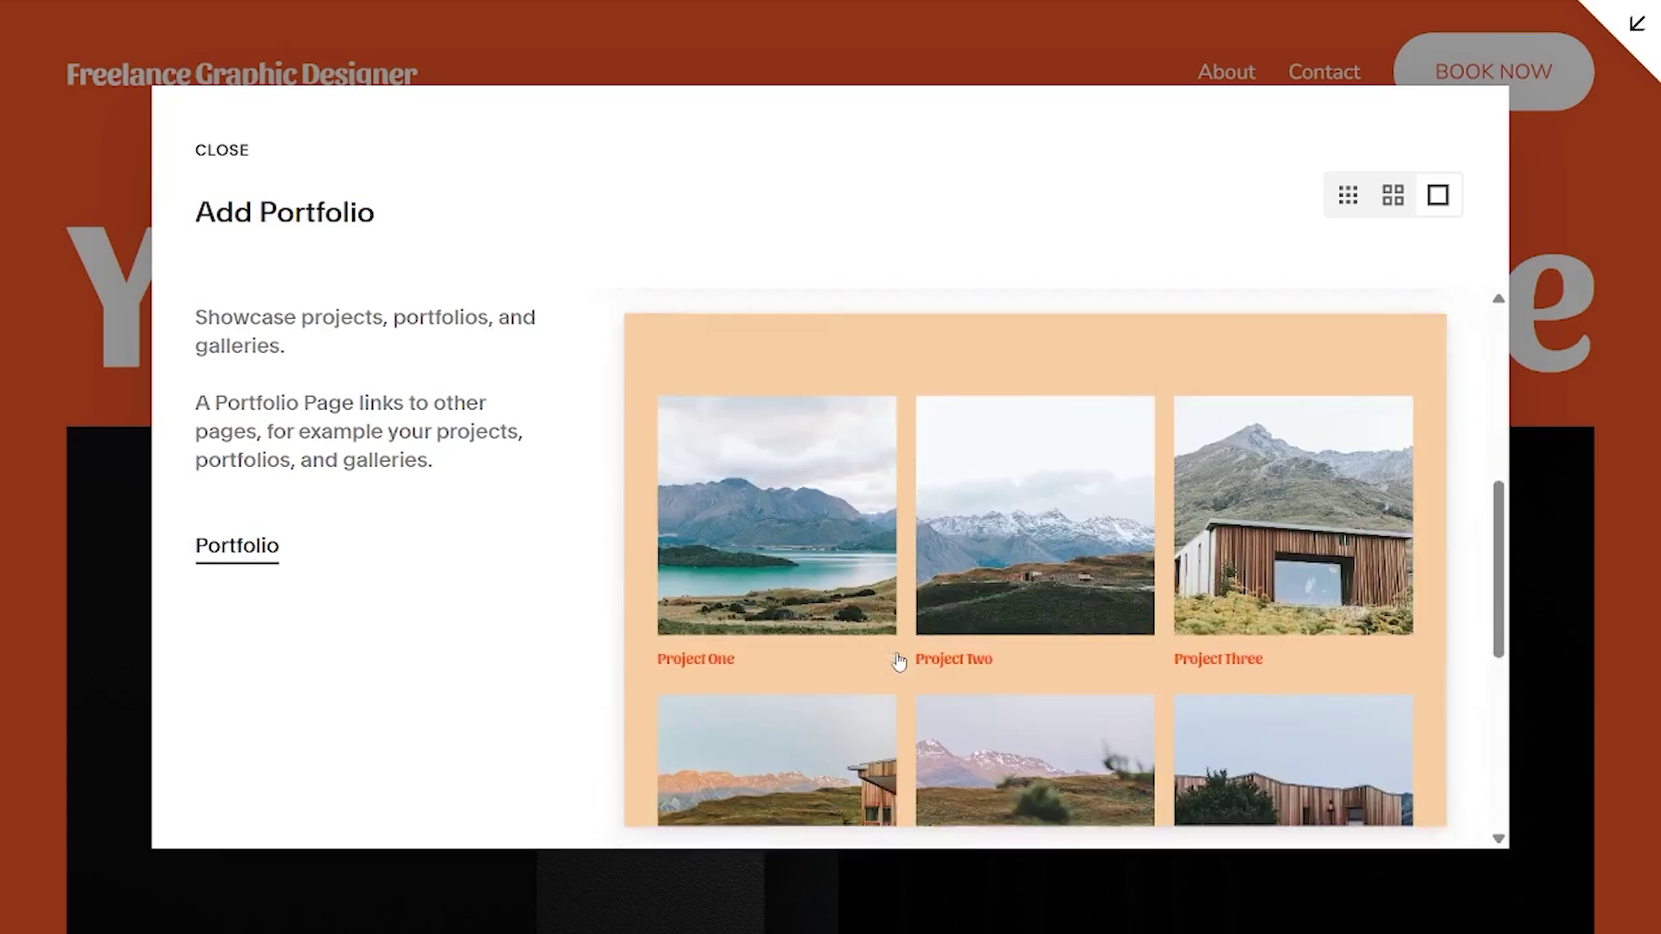
click(1369, 199)
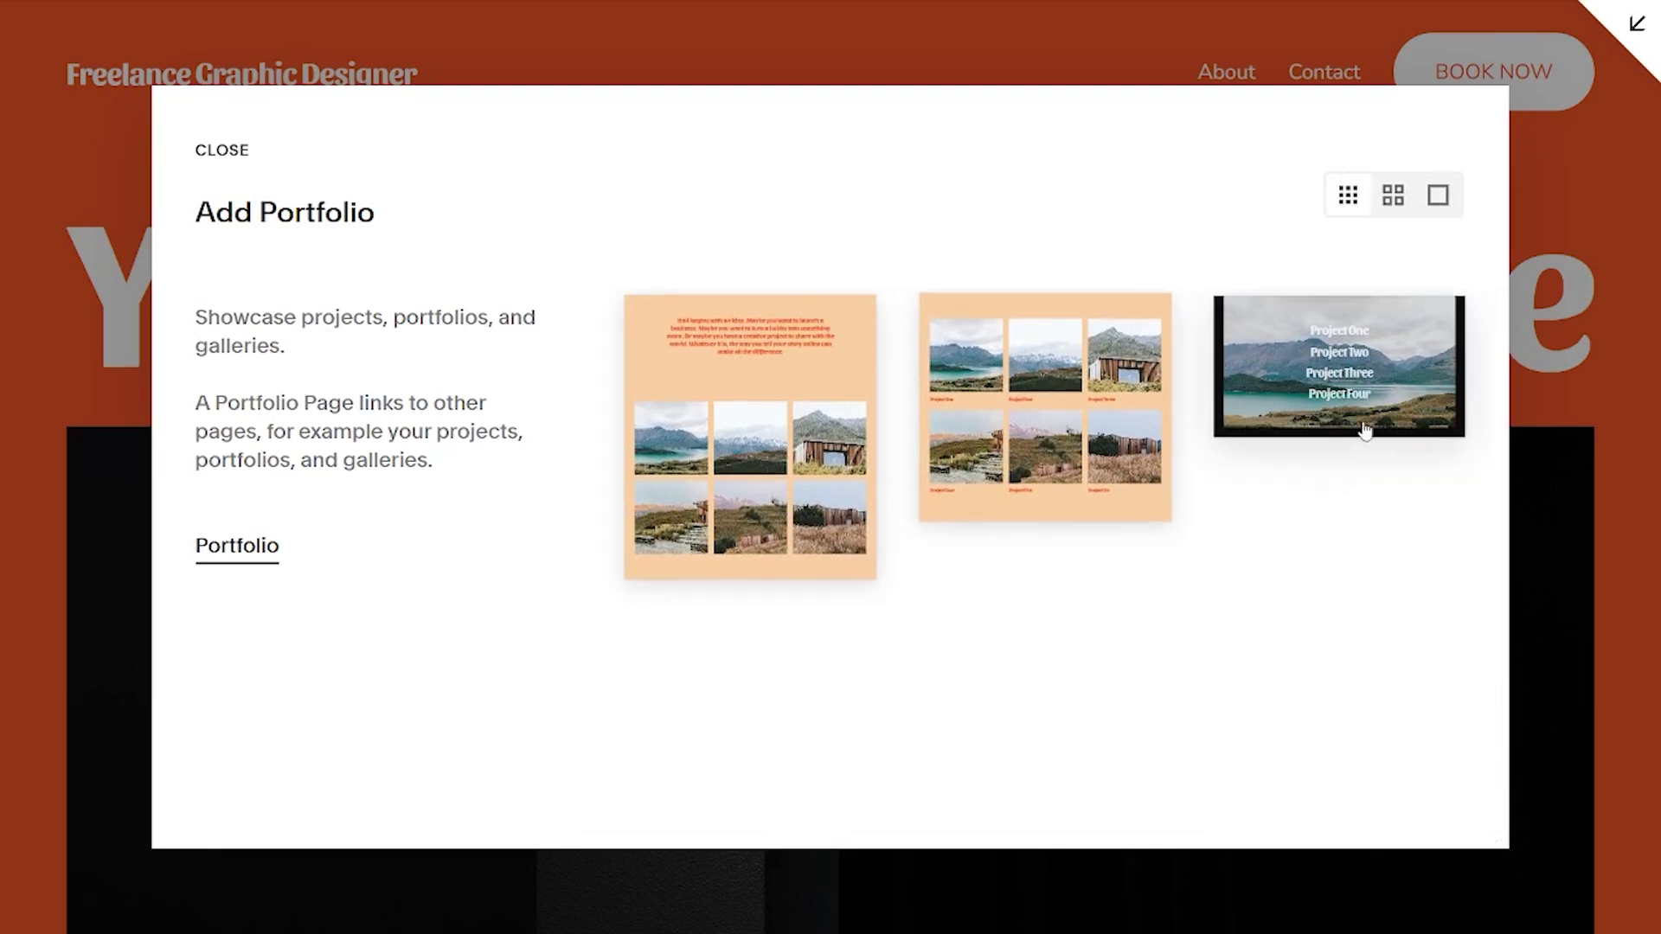
click(798, 422)
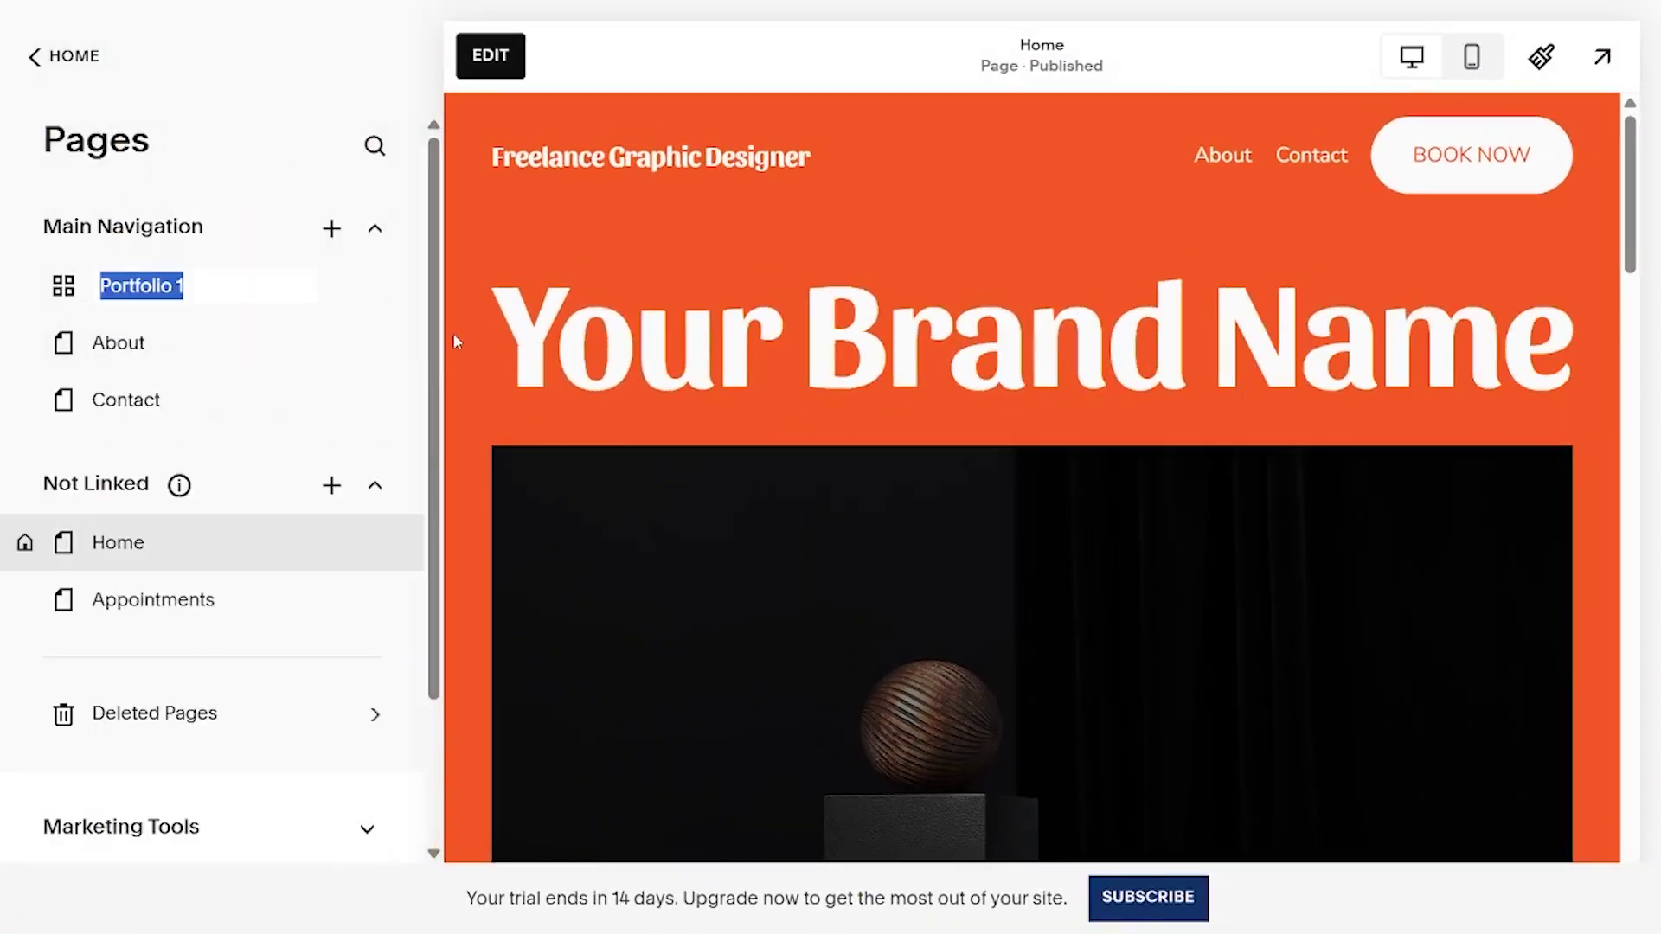
text(Portfolio)
key(Return)
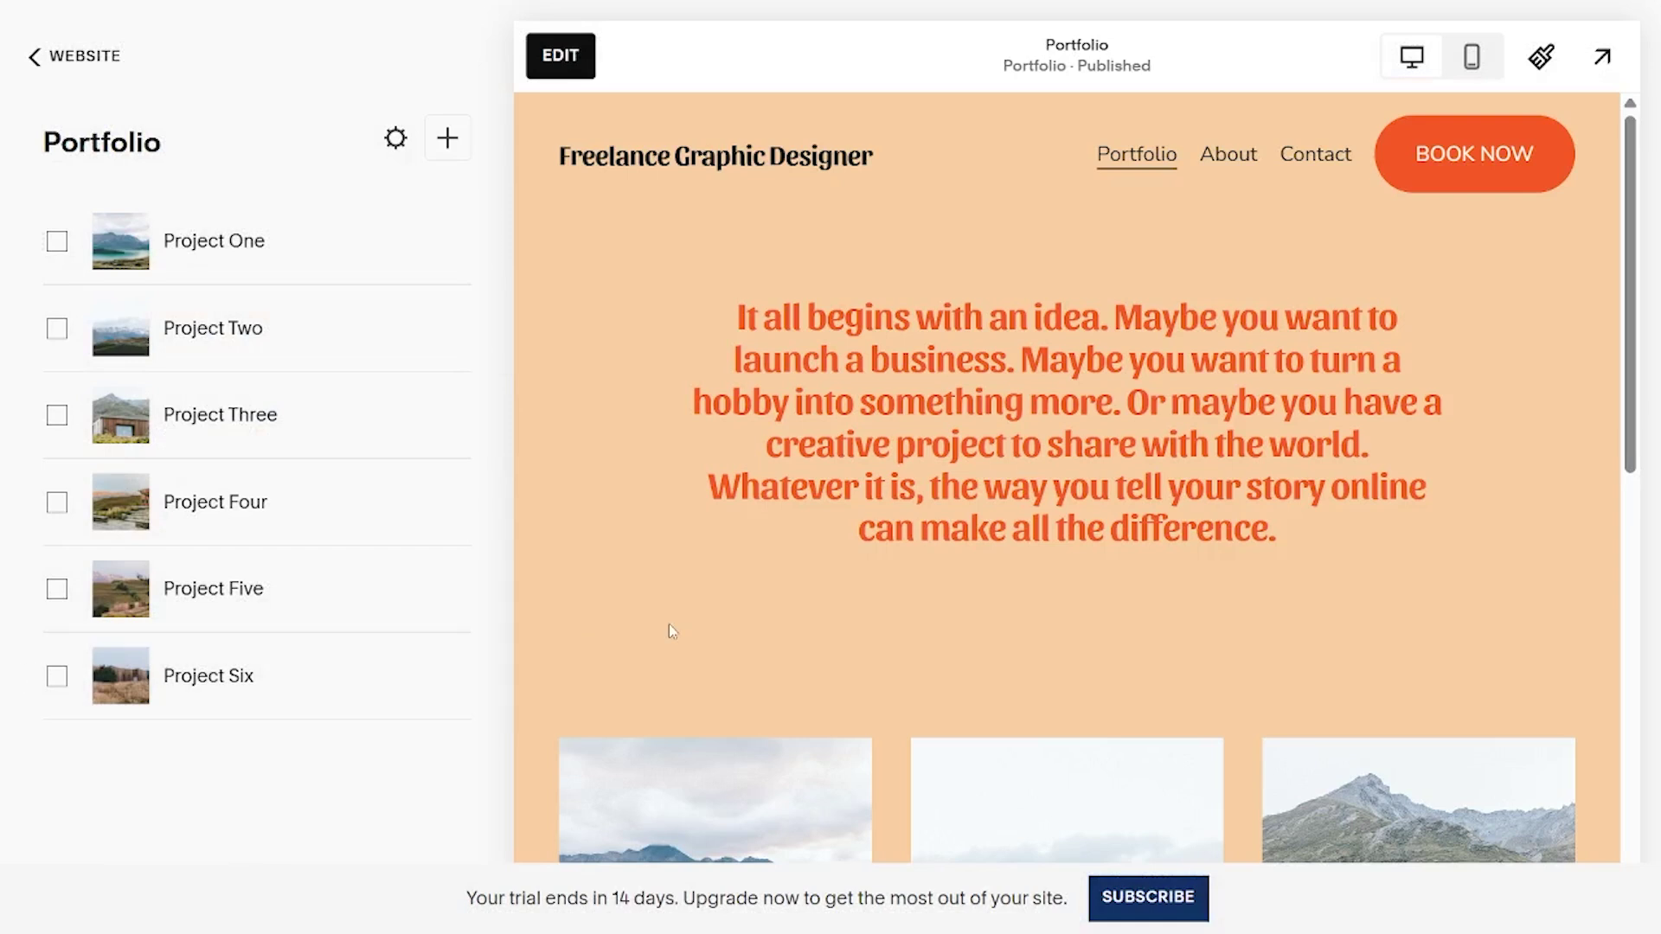
- Review the Portfolio page's project grid, and open the Home page for editing
scroll(668, 625, down, 5)
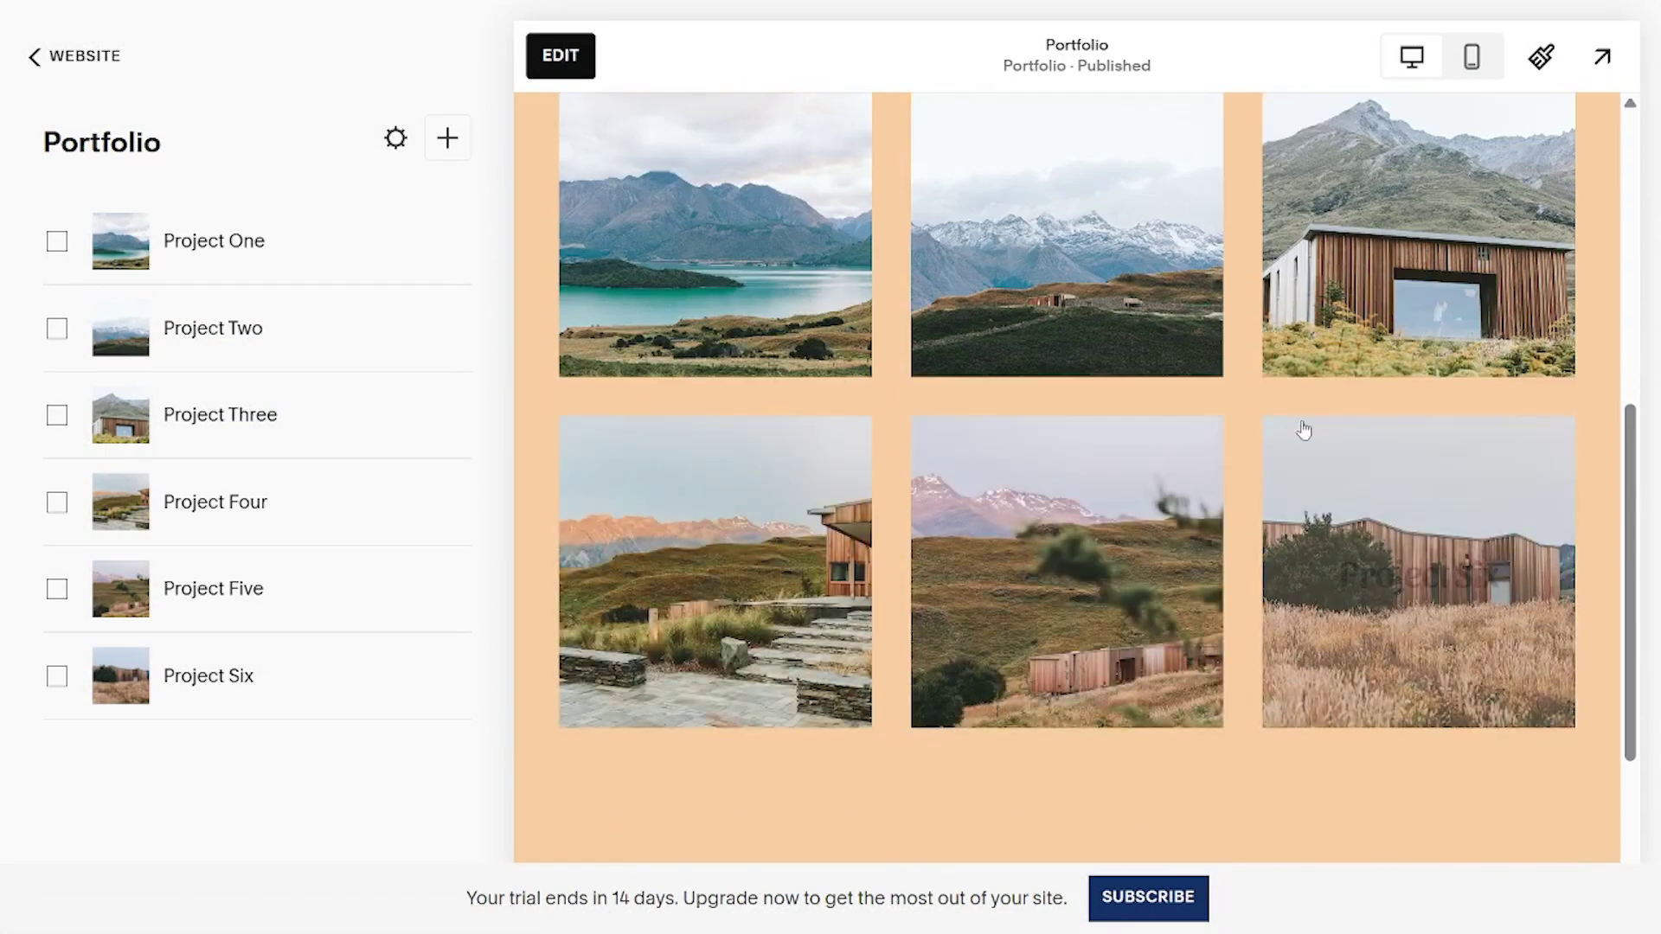
click(69, 55)
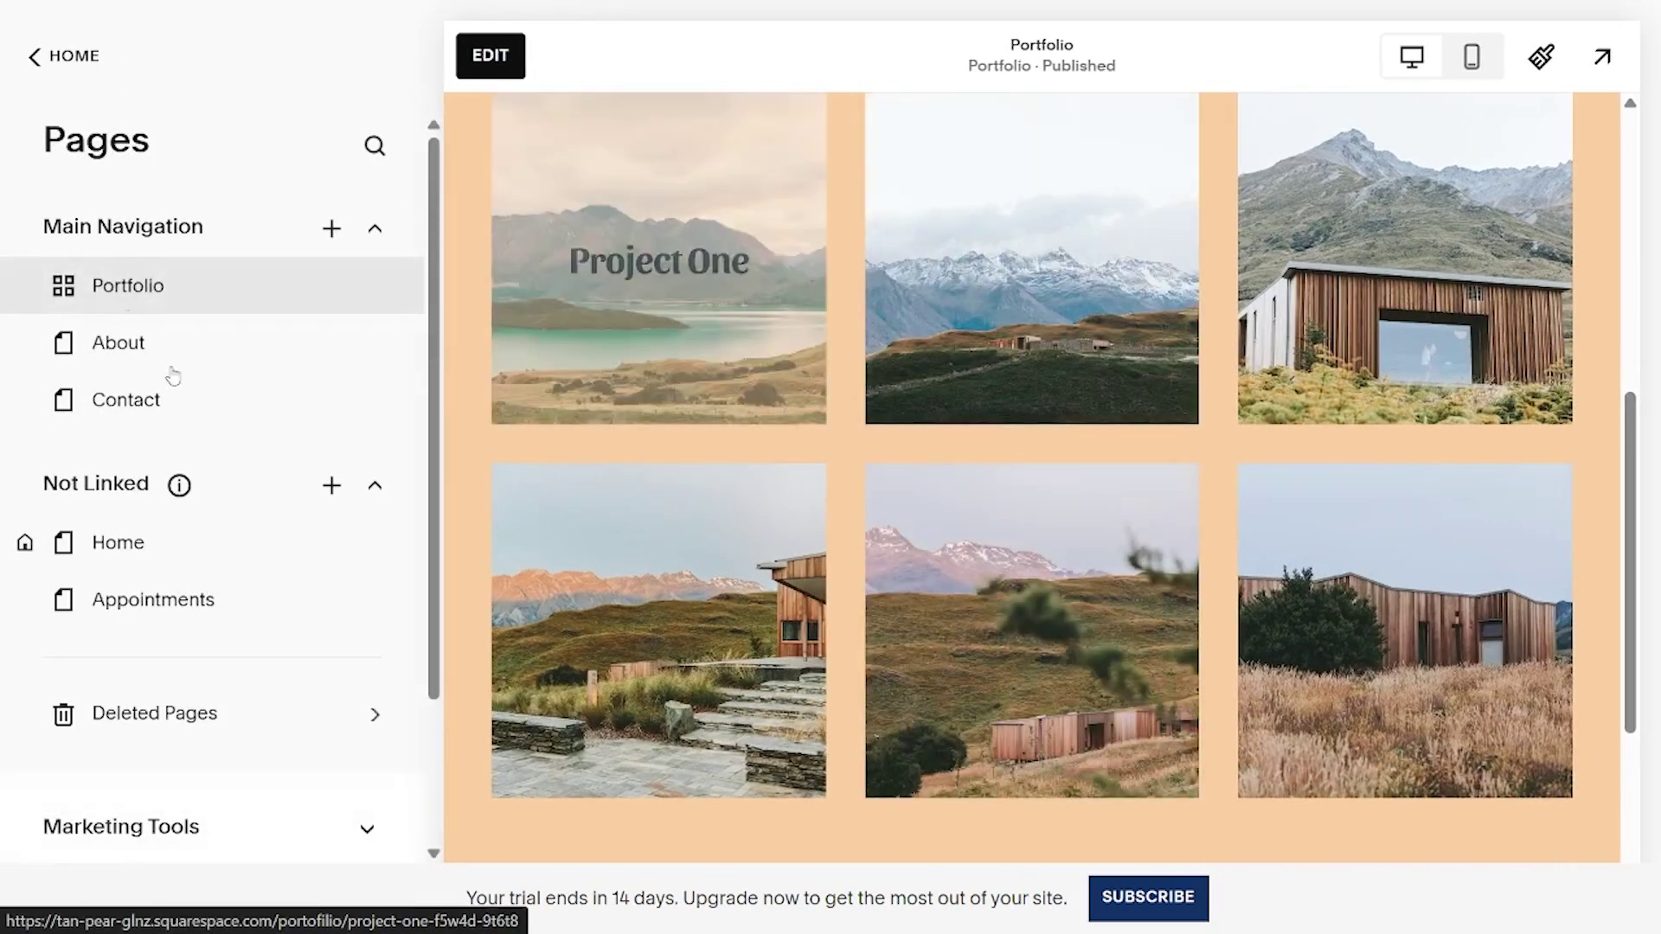
click(167, 550)
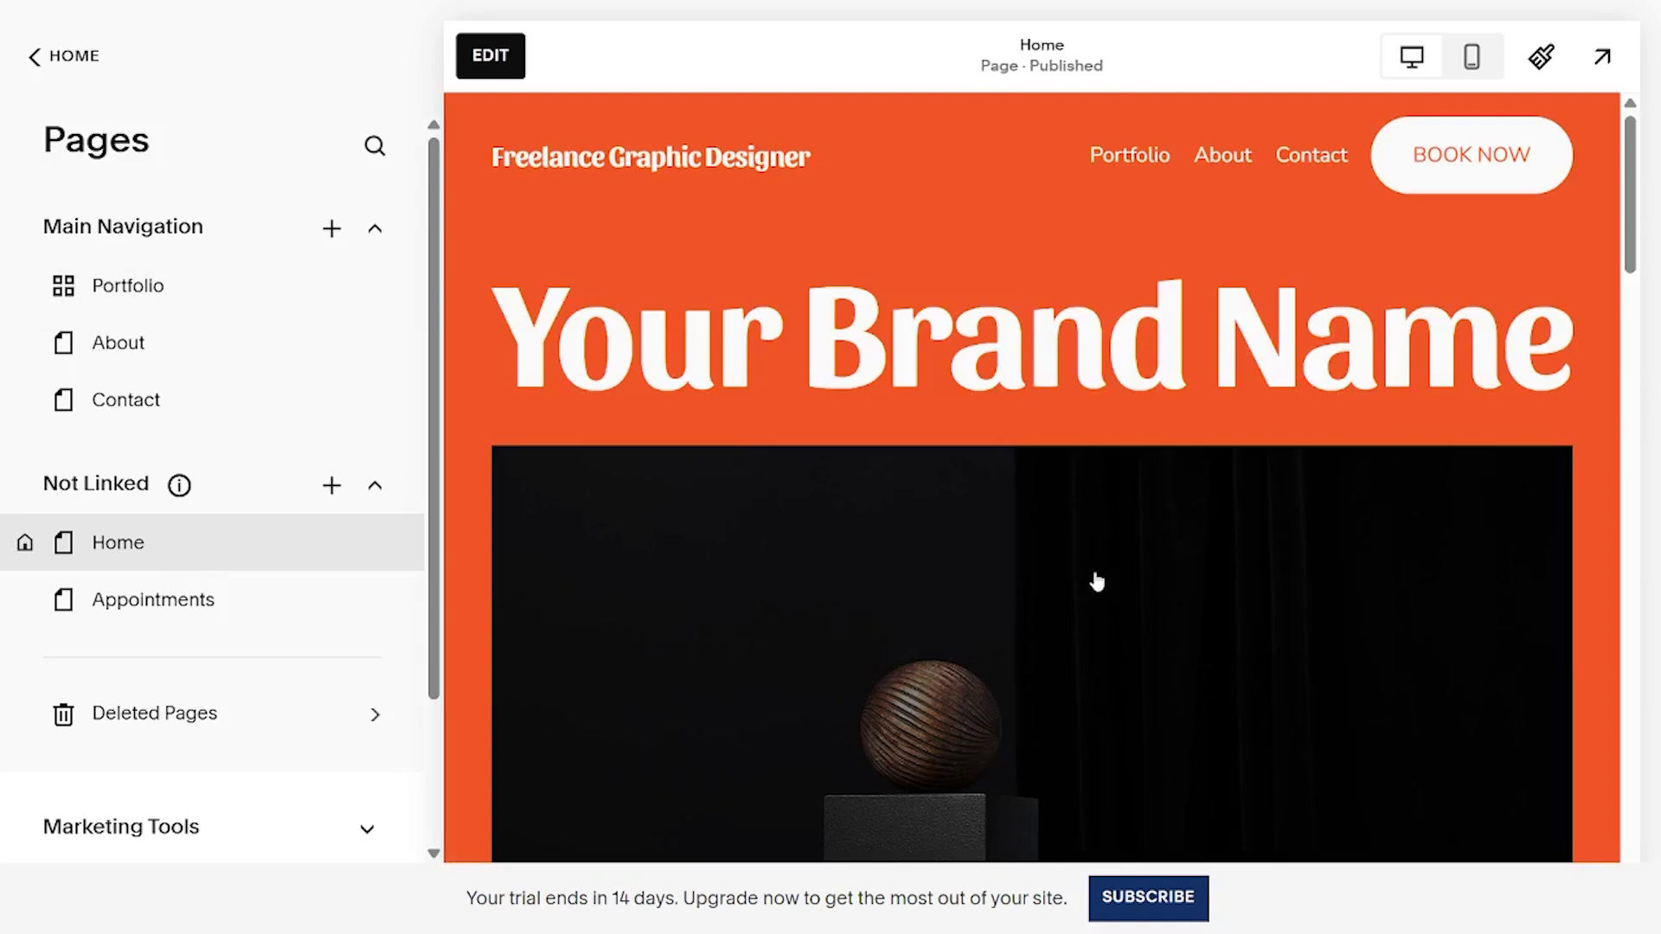
click(490, 57)
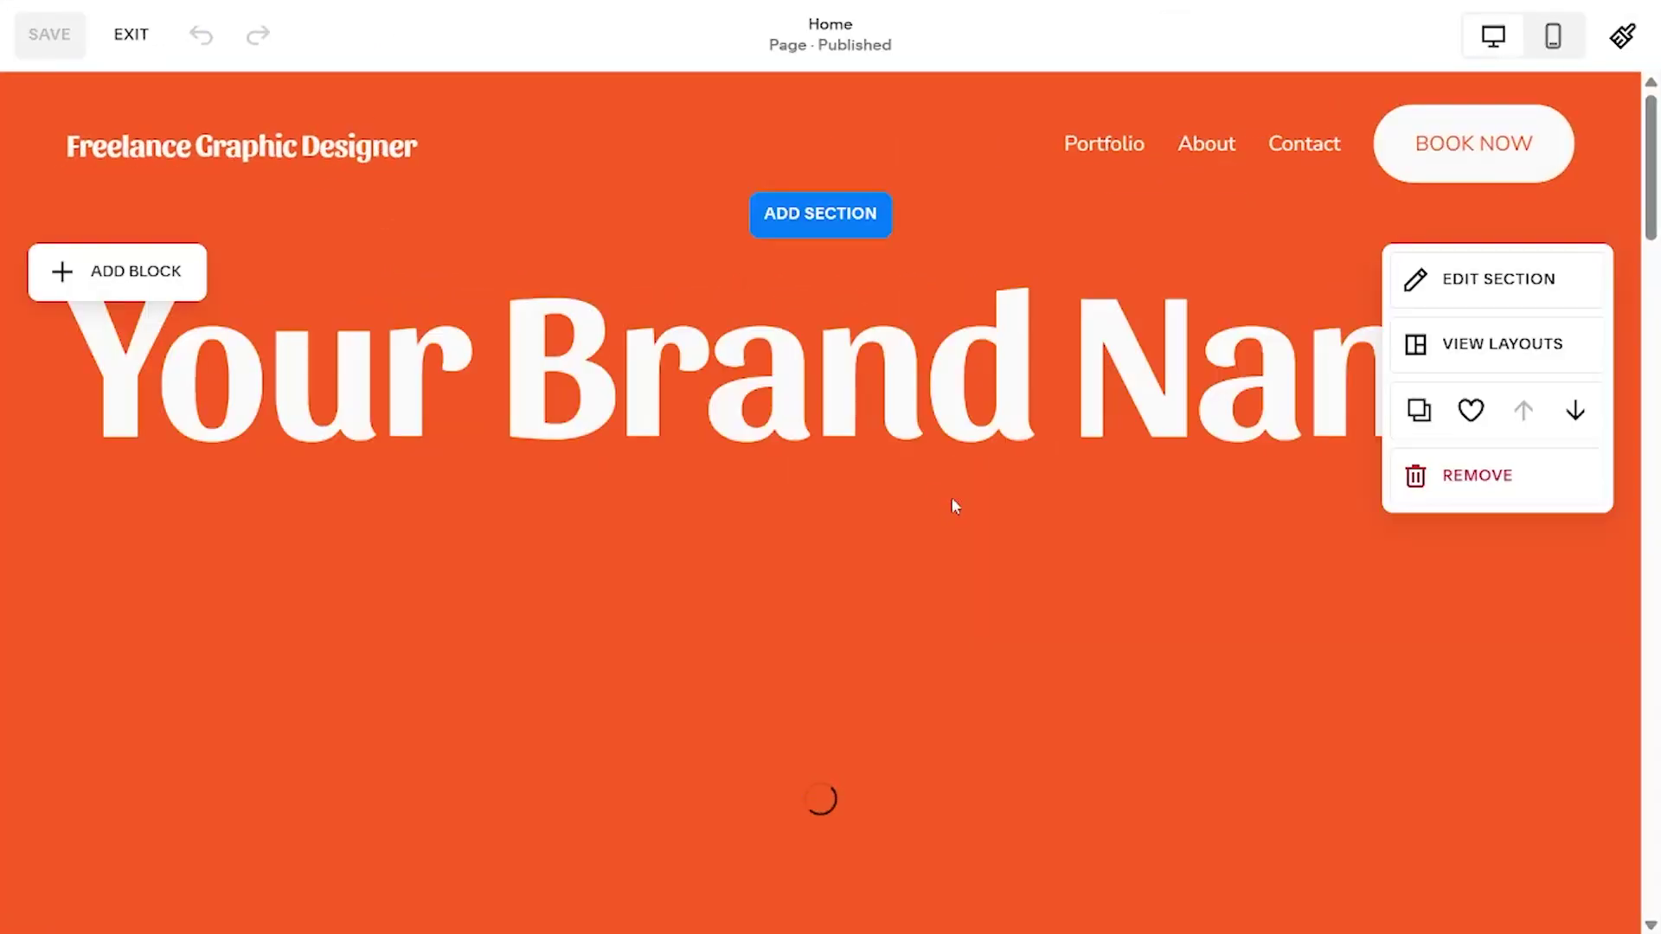
- Replace the Home page's main heading with "Creative Graphic Design for Small Businesses in Belfast"
double_click(1144, 384)
click(1143, 384)
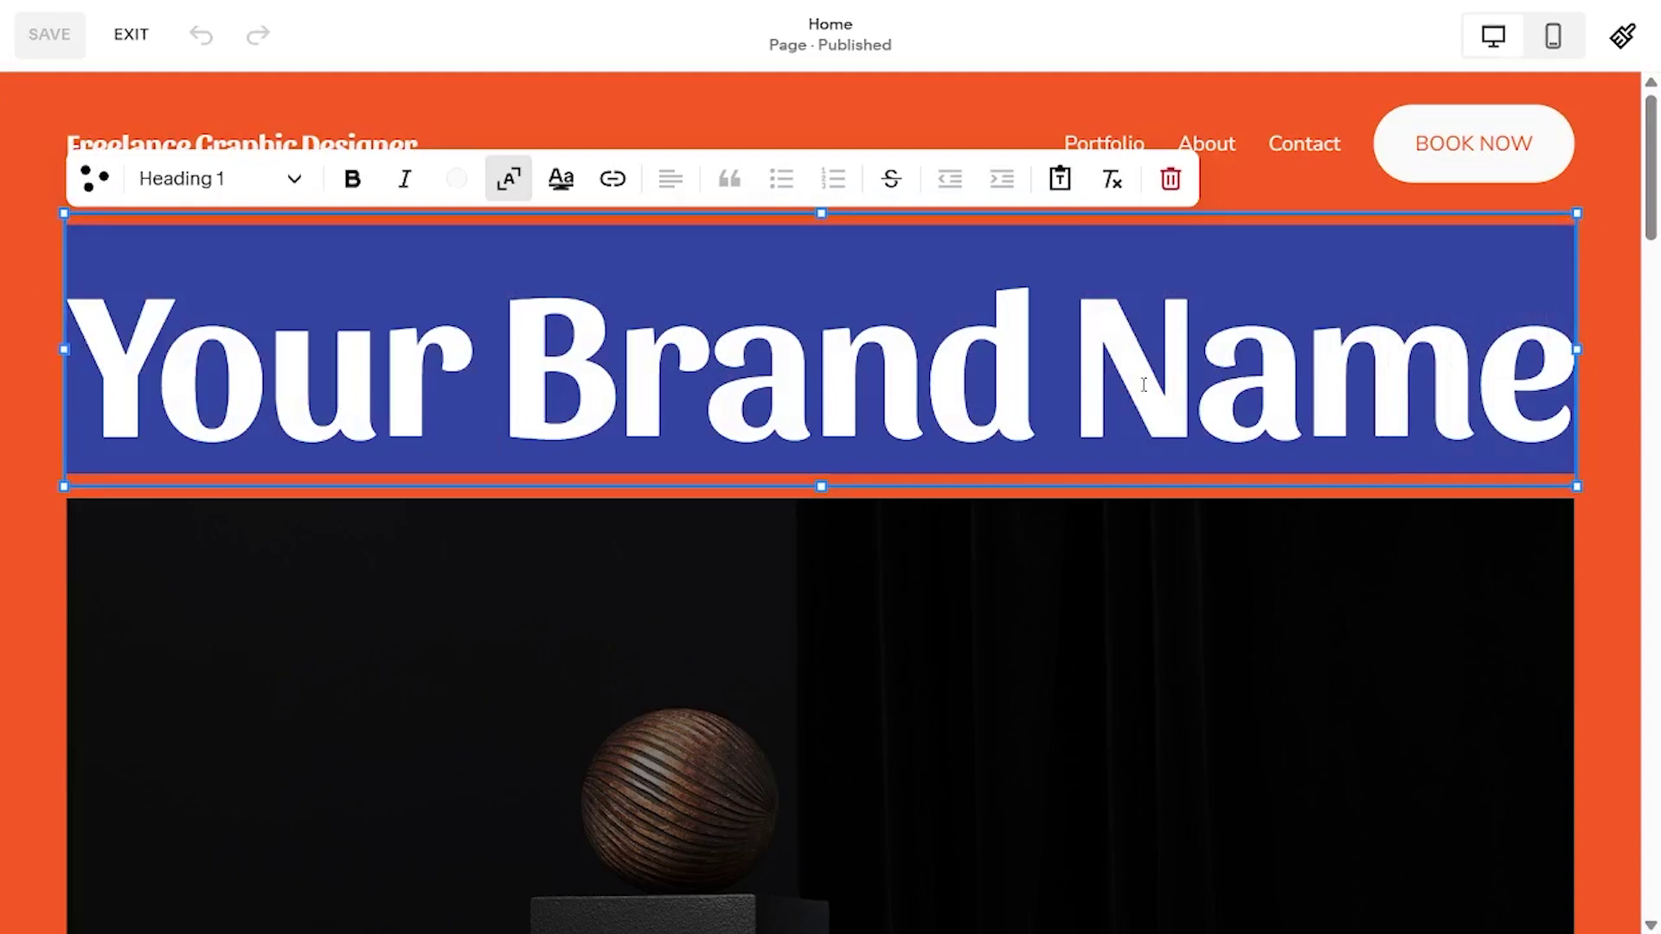
text(Creative)
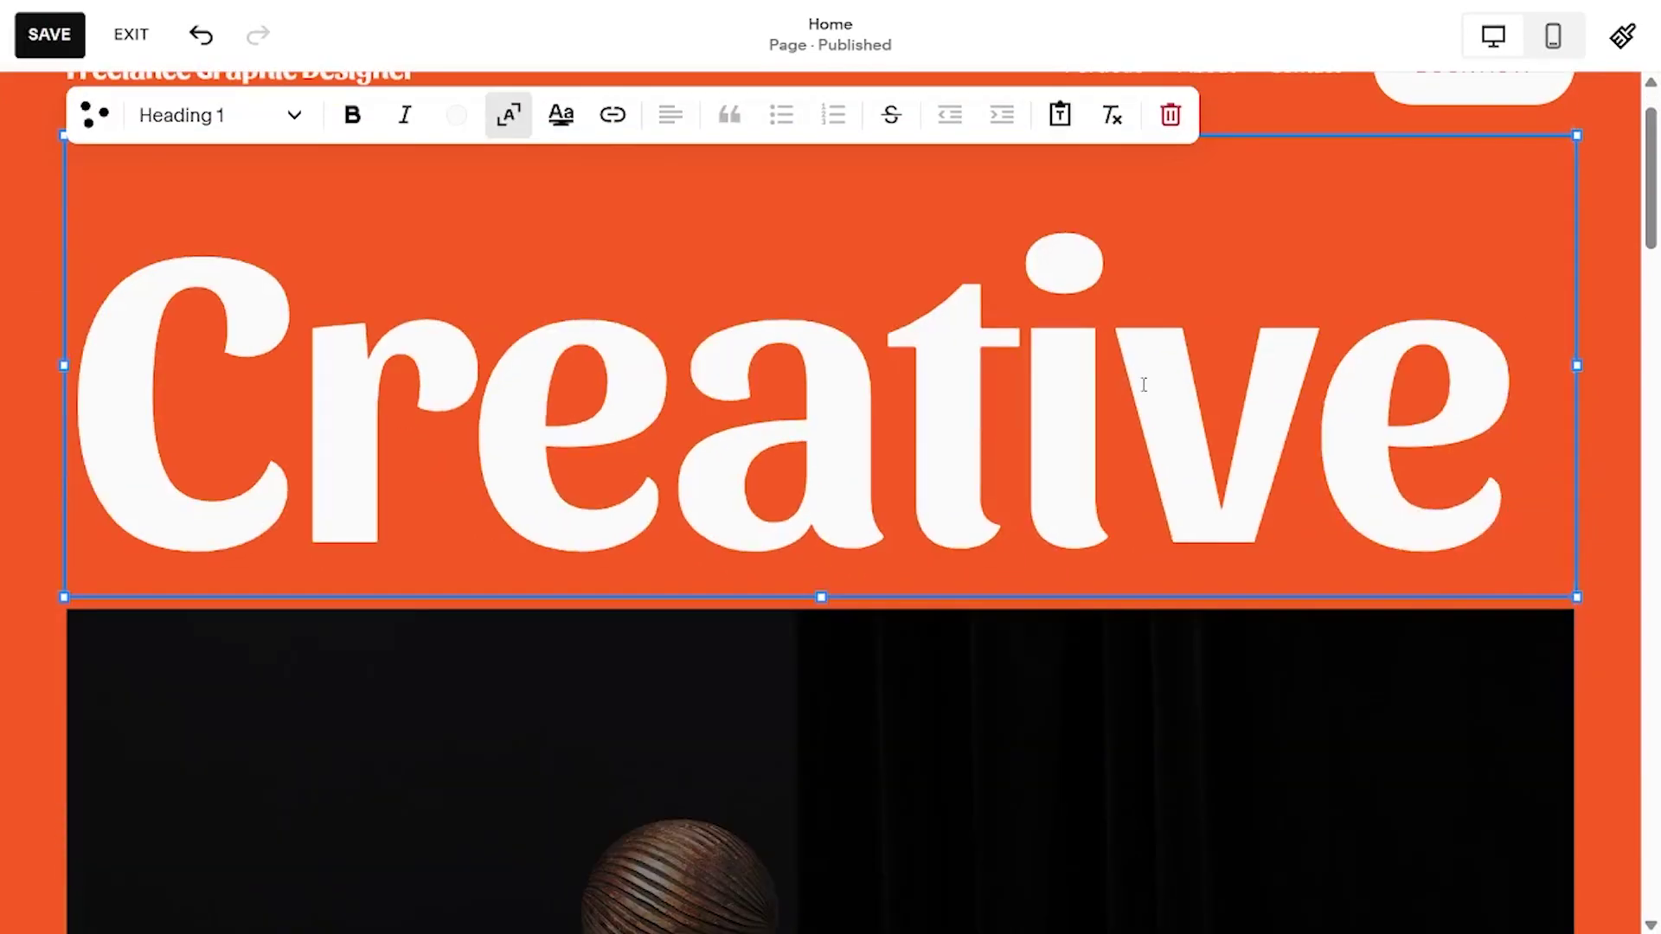
text( Graphic DEsign)
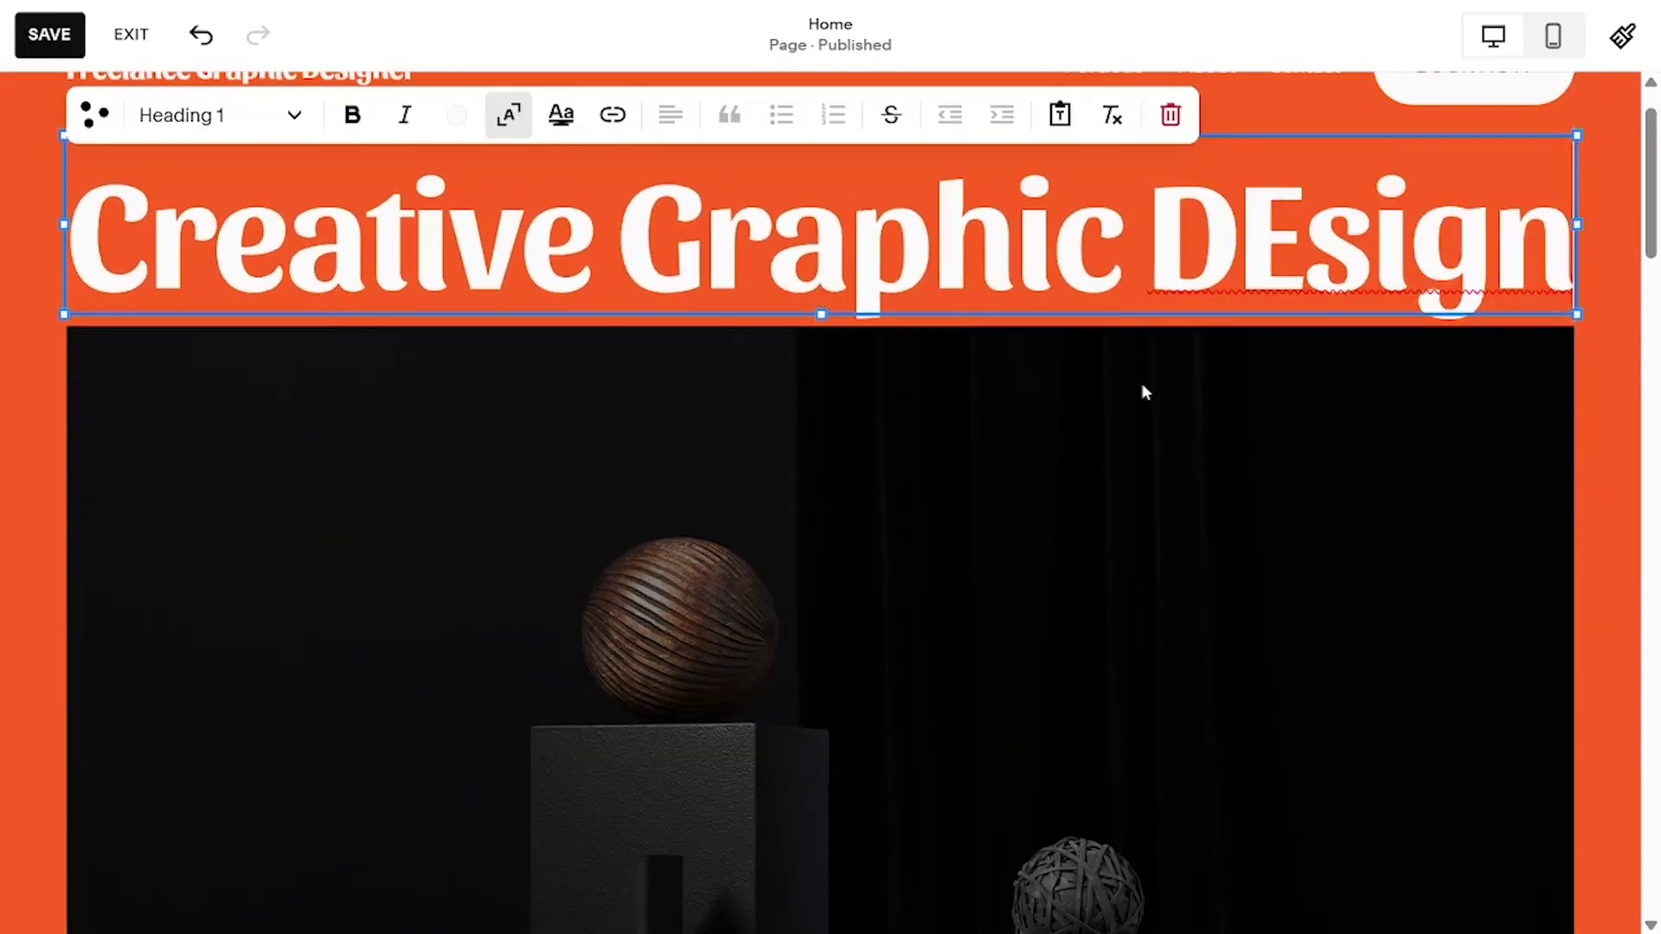
text( for Small)
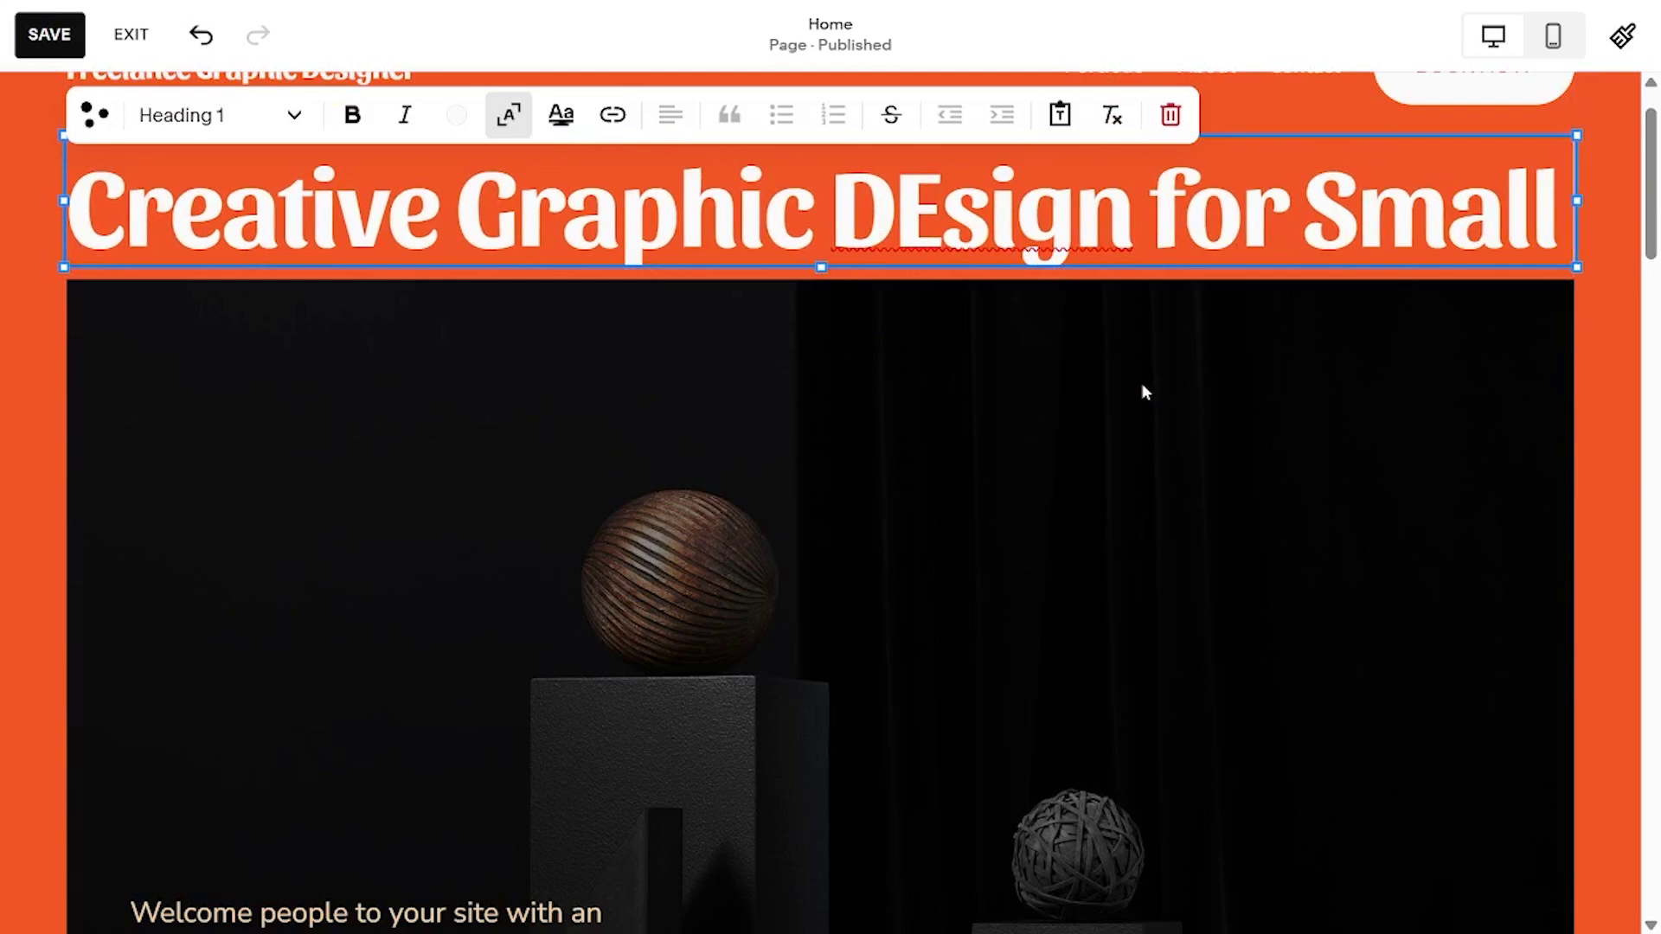
text( Busine)
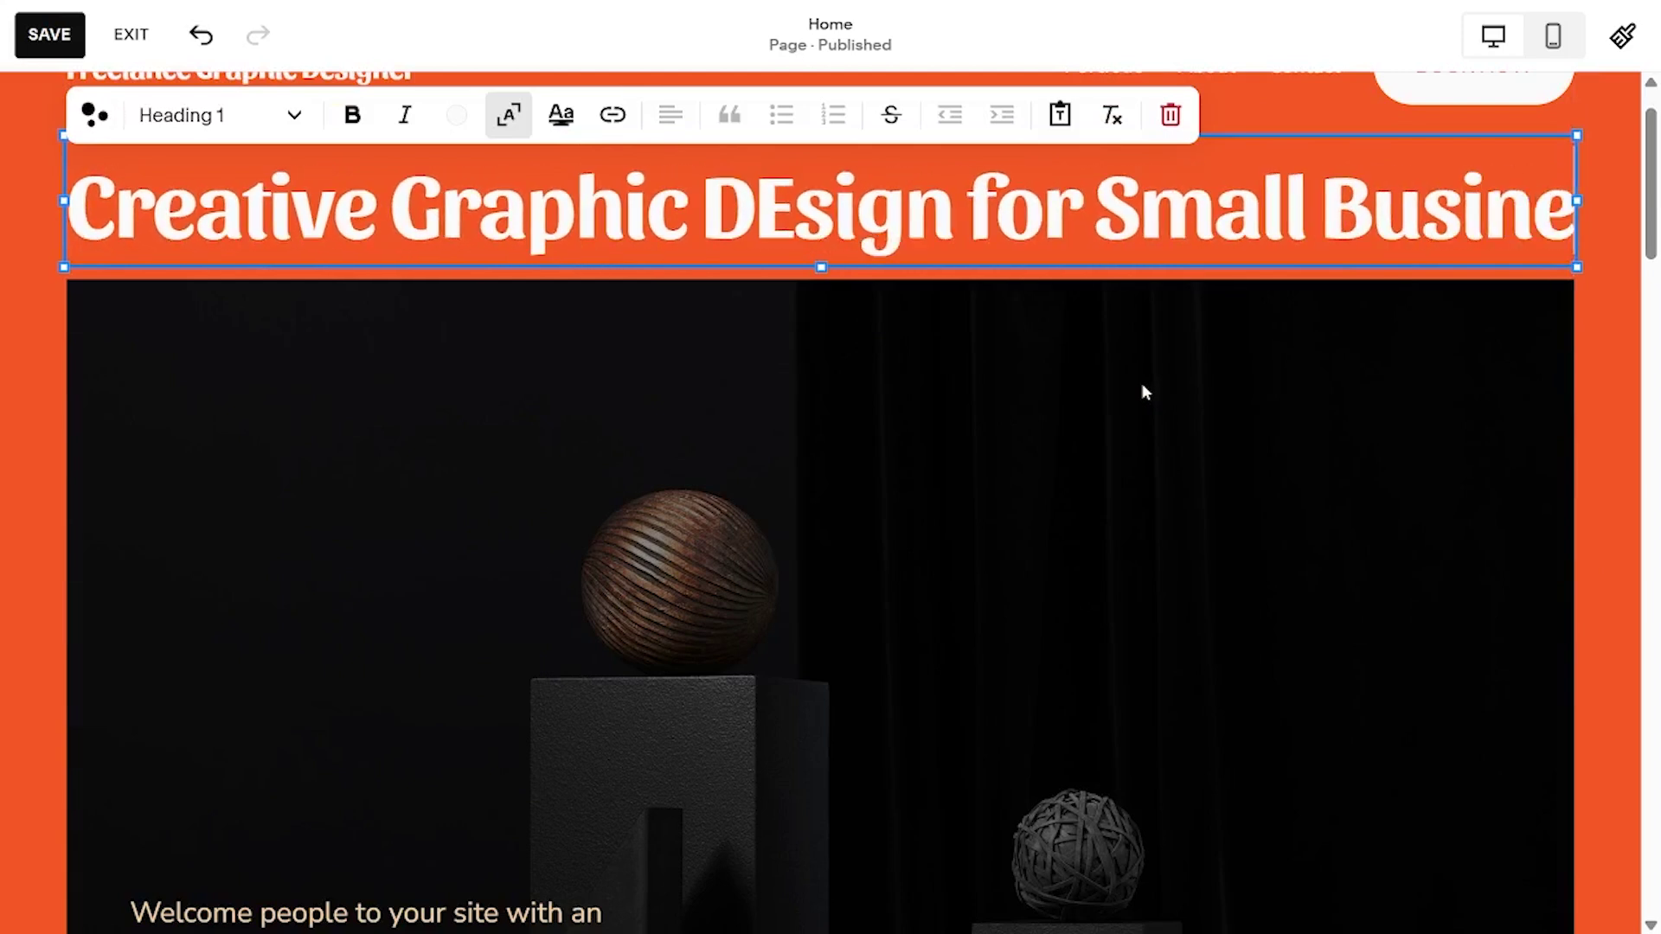
text(sses)
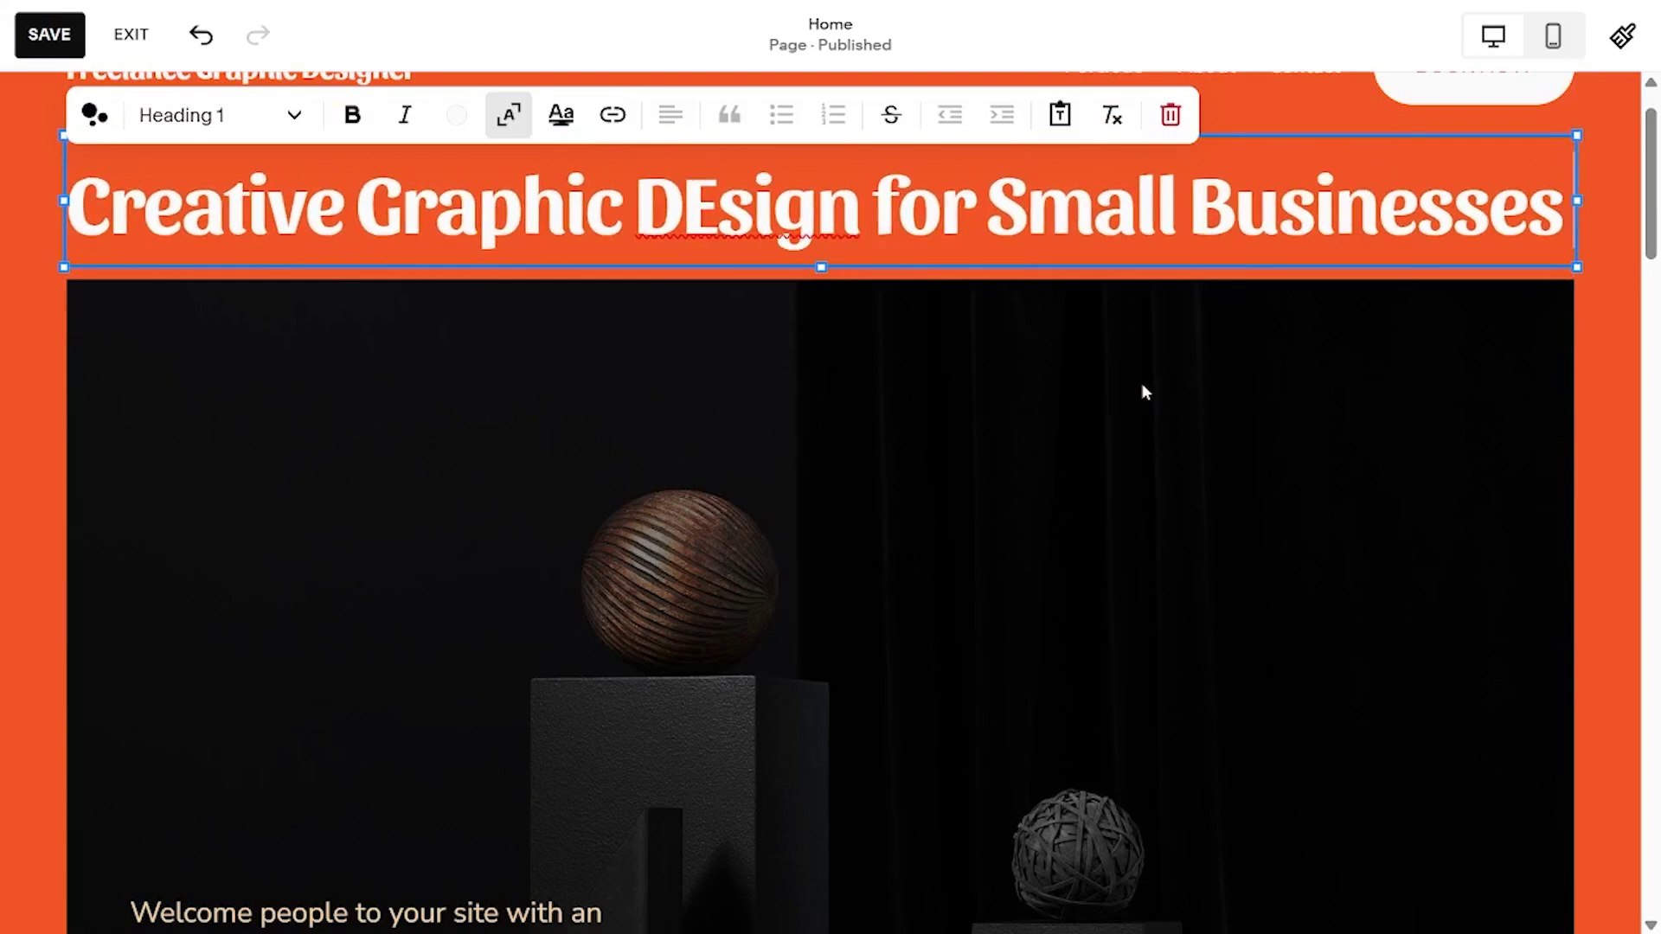
text( in Belfast)
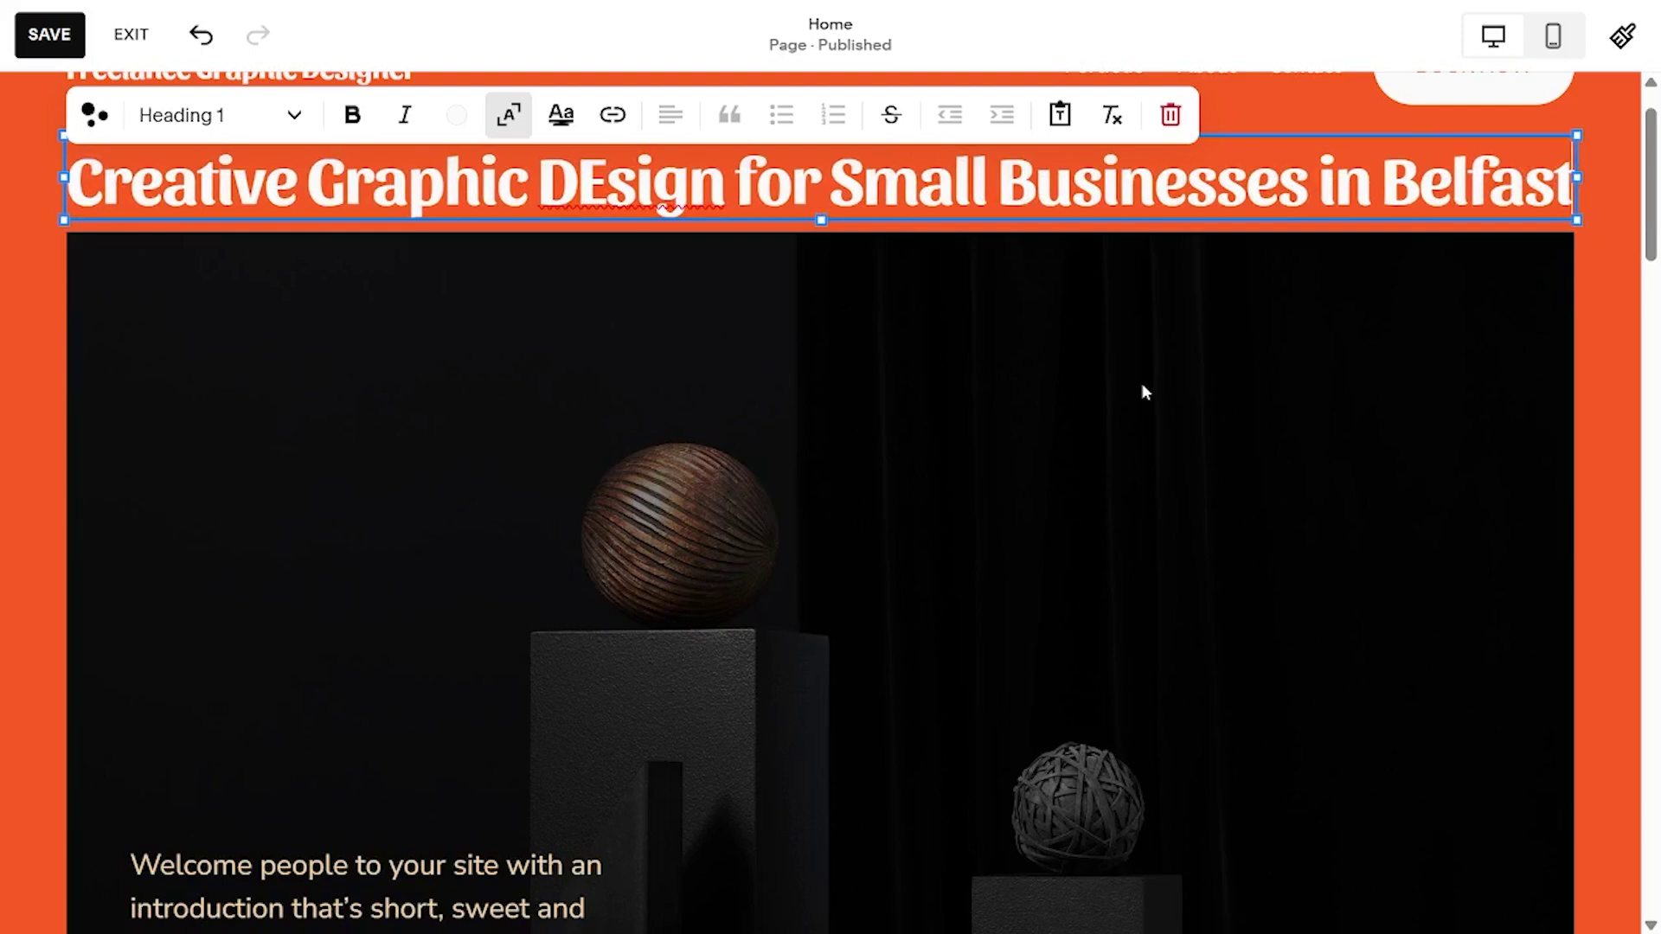
click(608, 194)
key(BackSpace)
text(e)
- Examine the hero image with its welcome text and the appointment booking section below it
scroll(695, 404, down, 3)
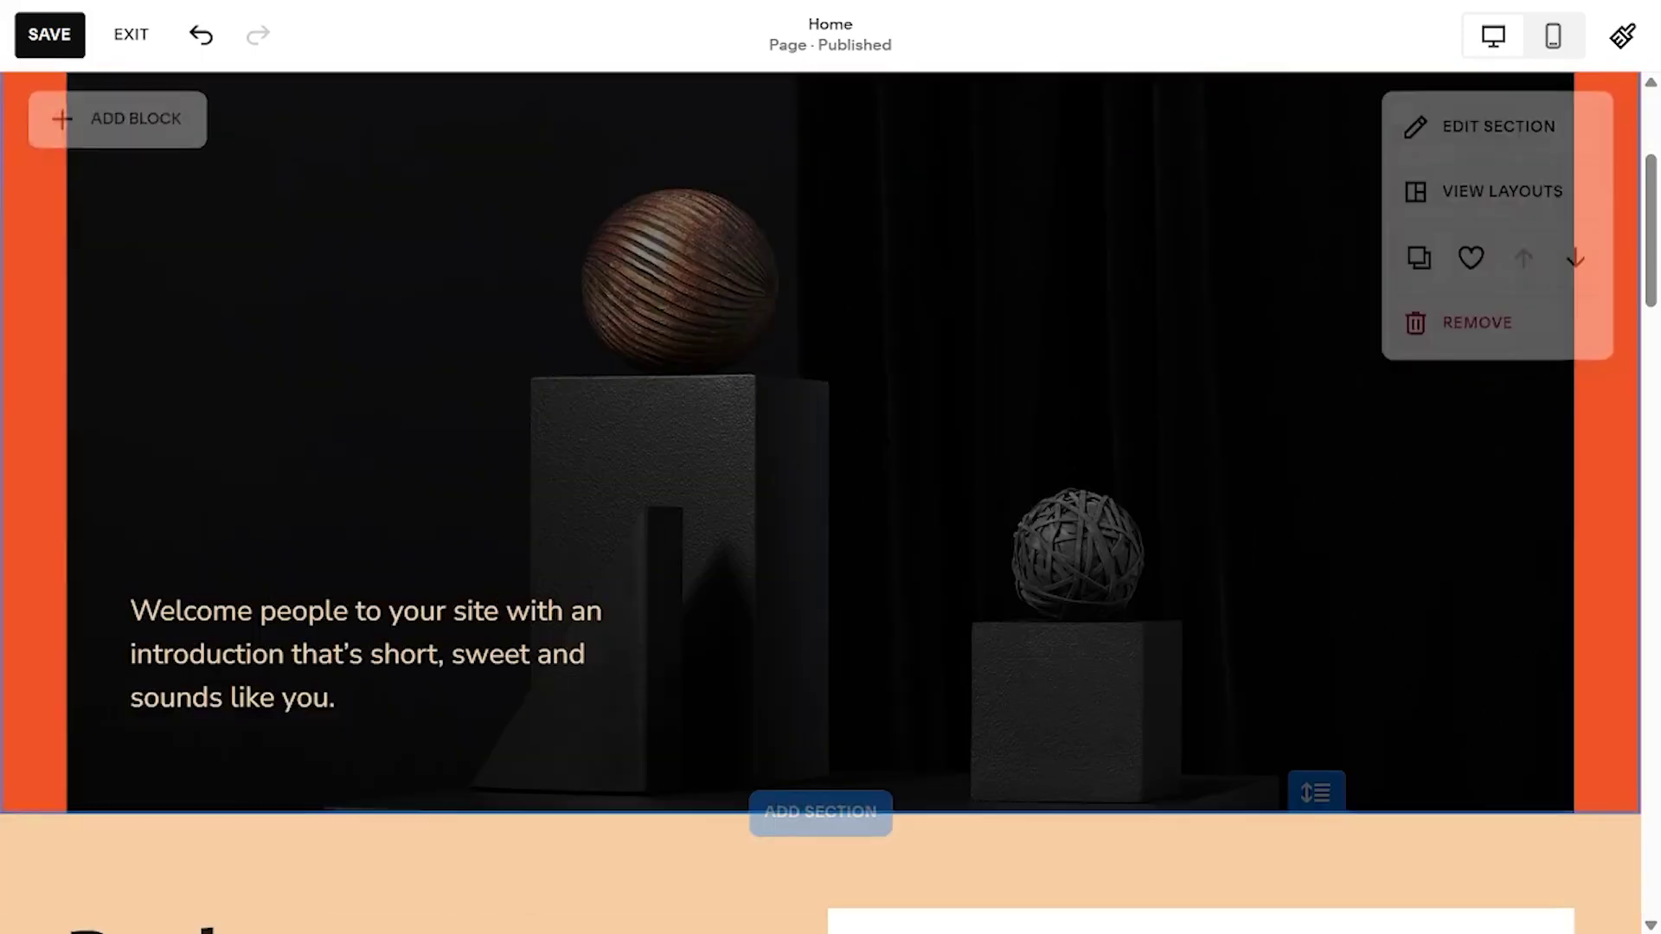
scroll(1170, 528, down, 3)
scroll(1169, 529, down, 5)
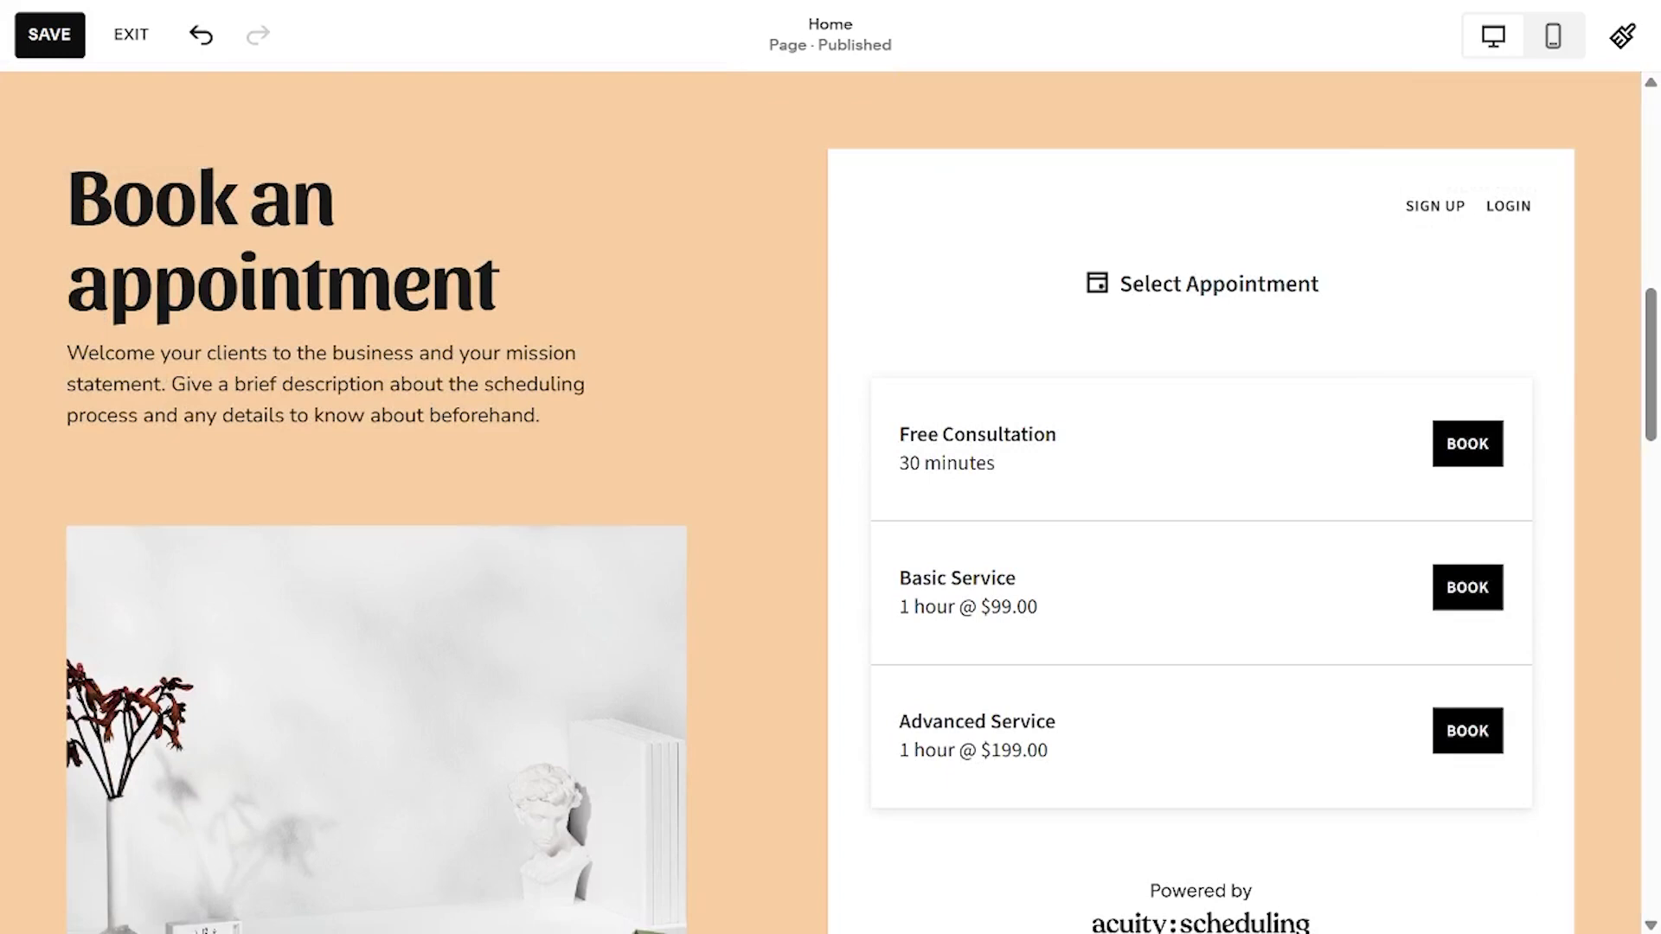
scroll(691, 430, up, 8)
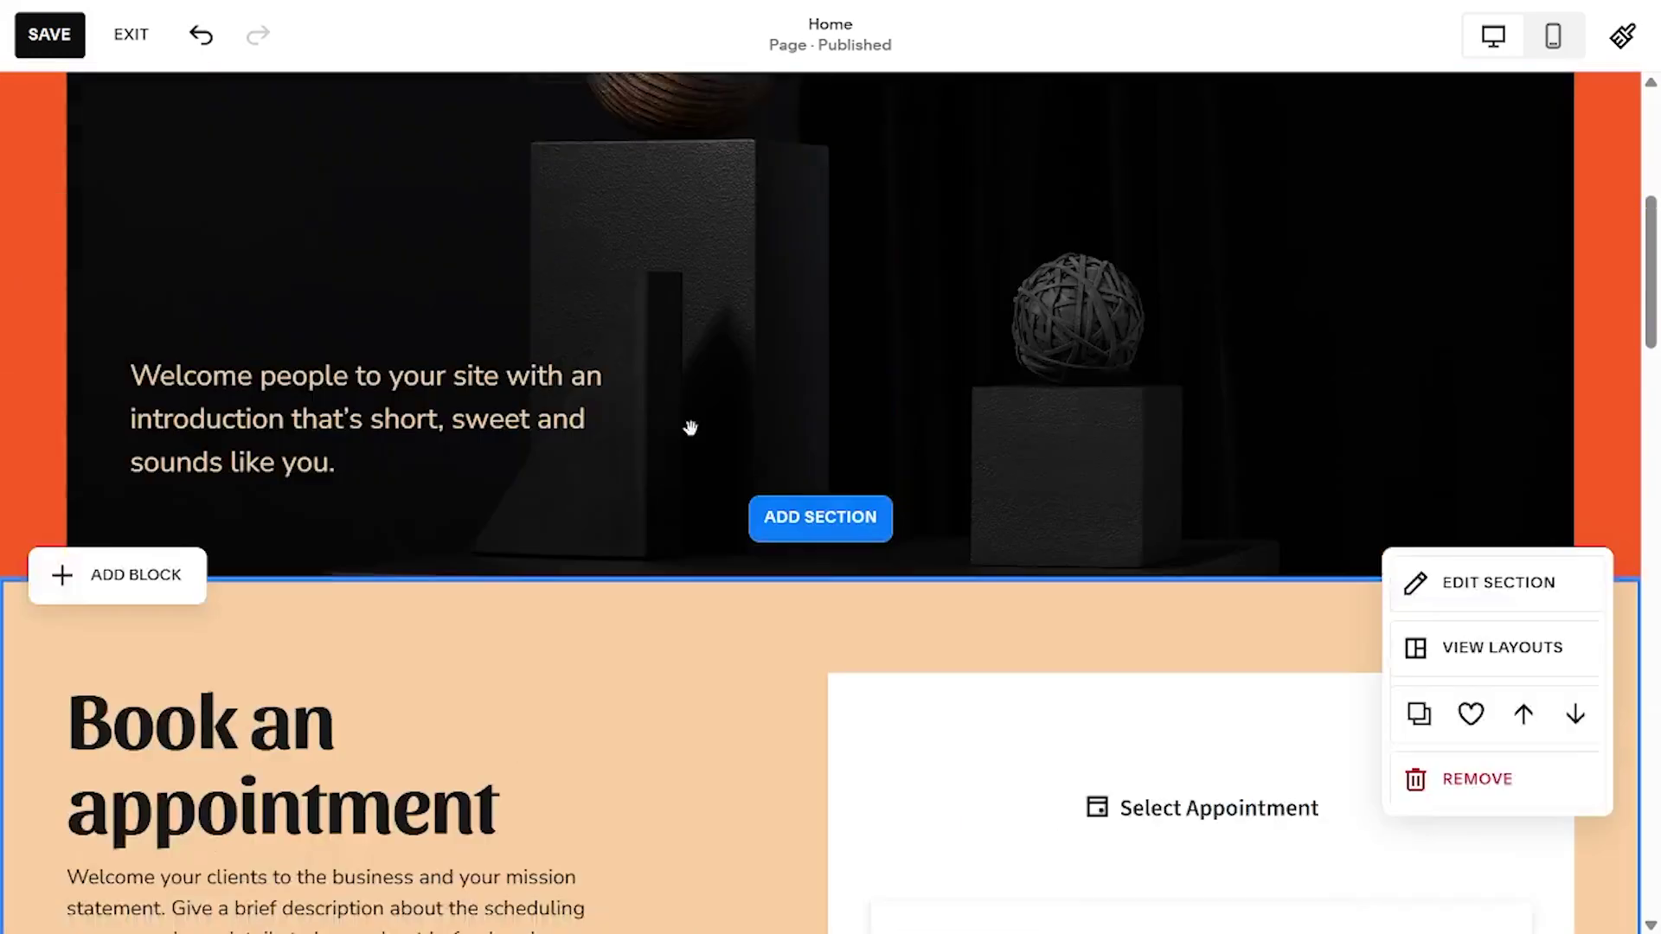
scroll(694, 436, down, 6)
scroll(695, 437, up, 5)
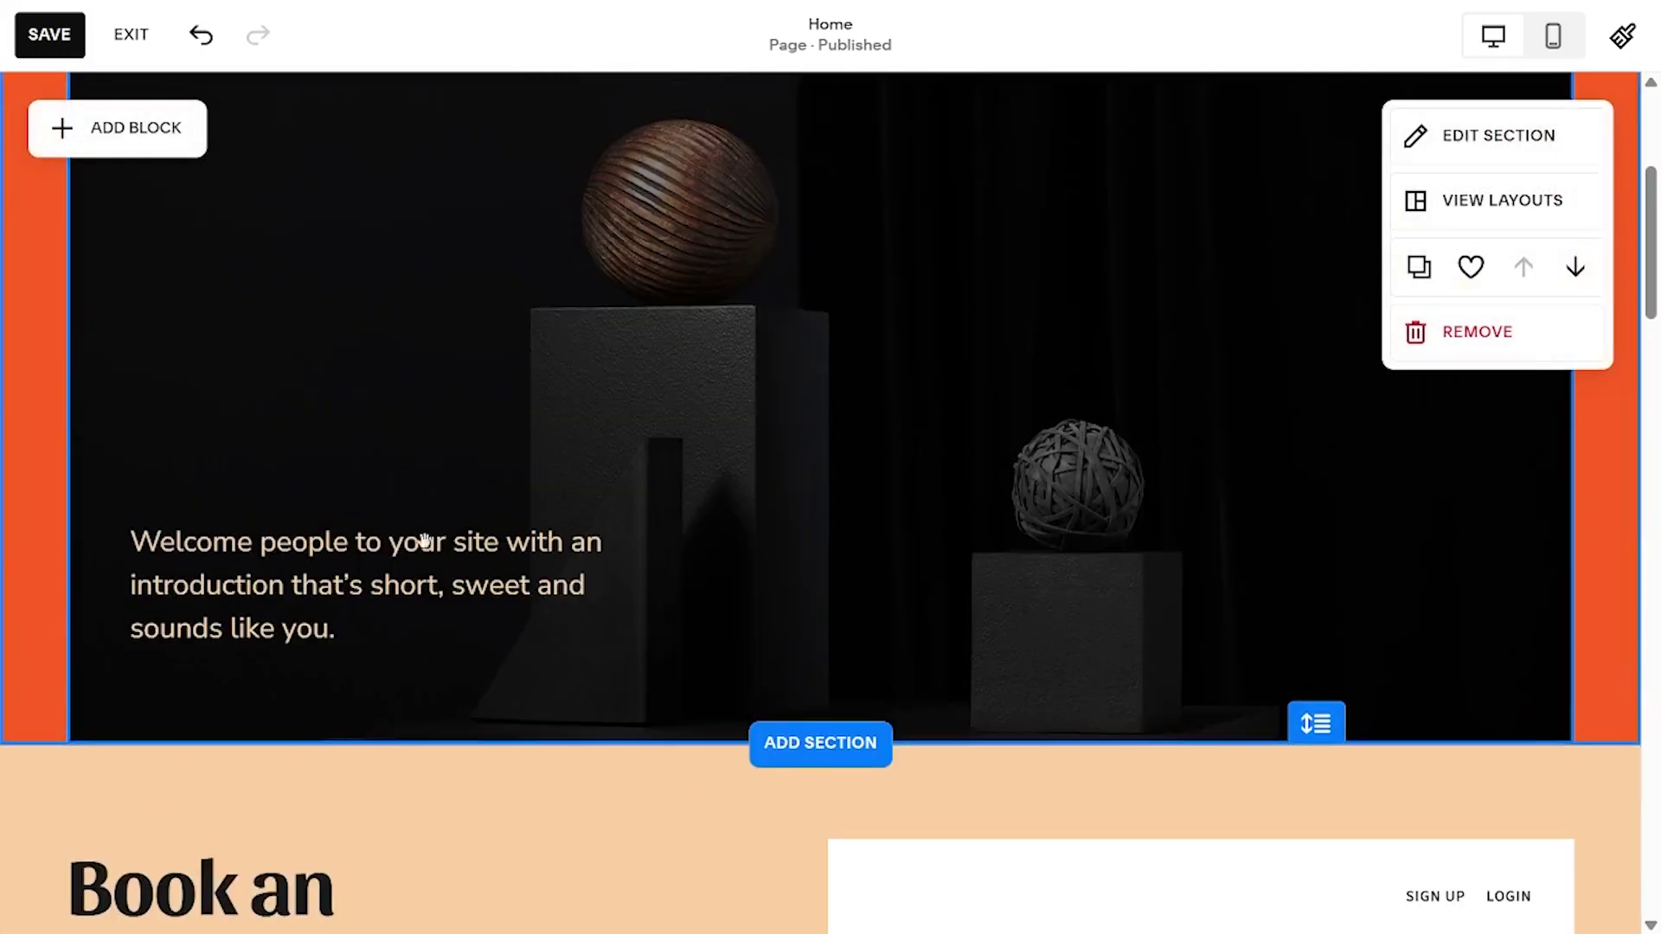
scroll(631, 459, up, 2)
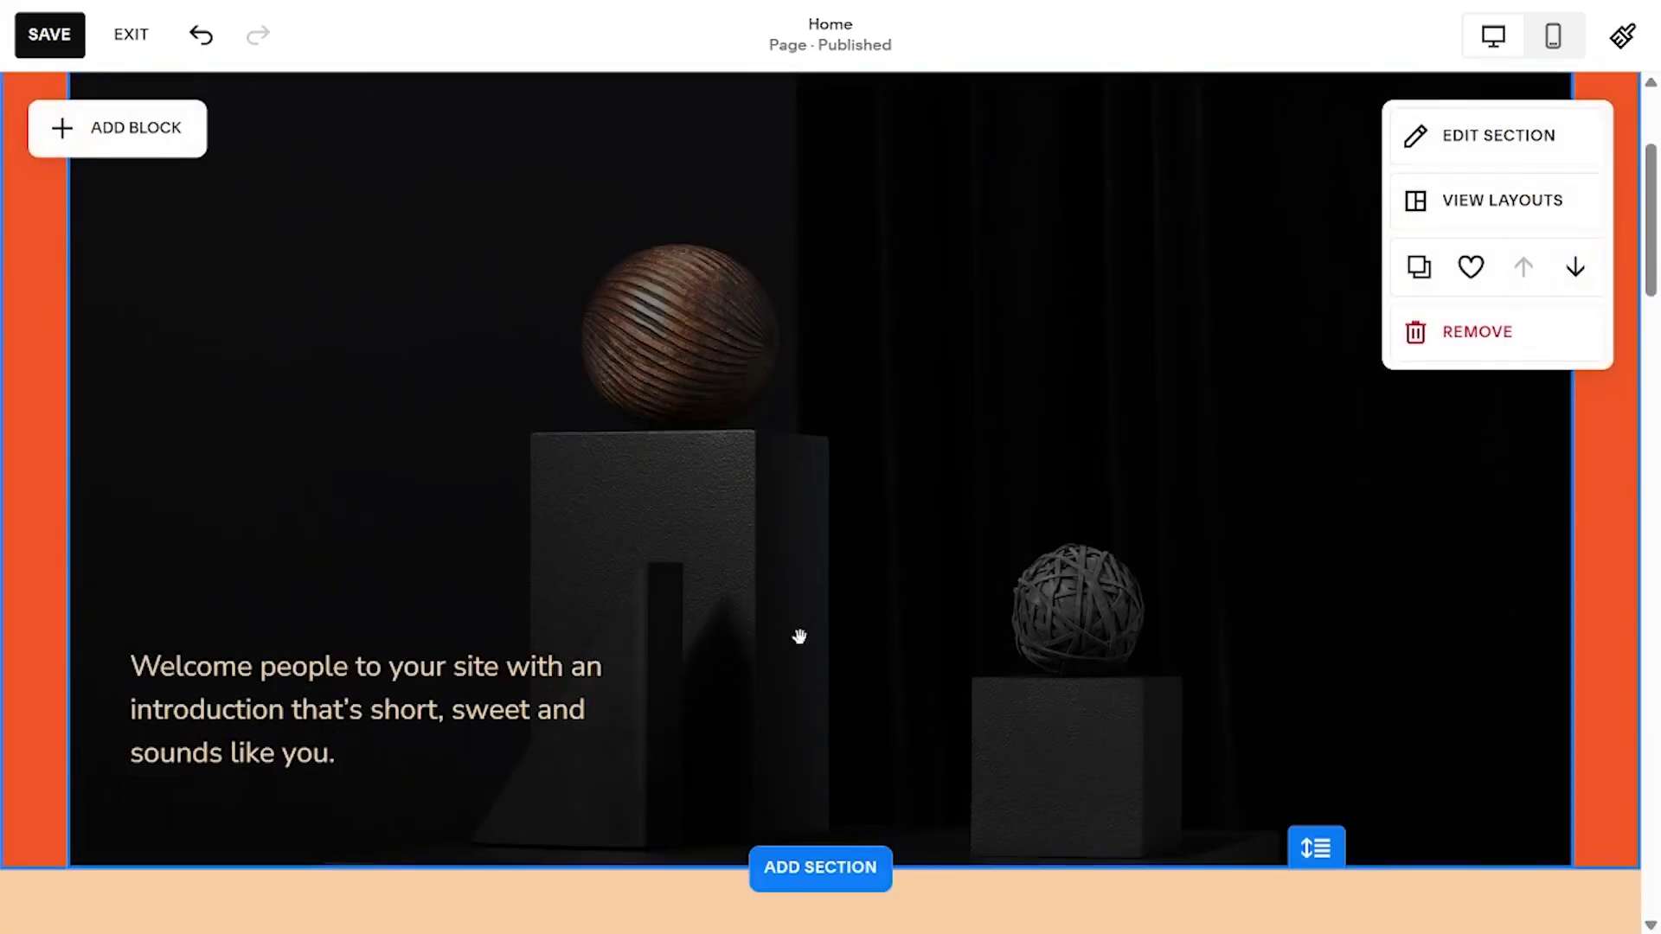
scroll(799, 636, down, 1)
scroll(799, 637, up, 1)
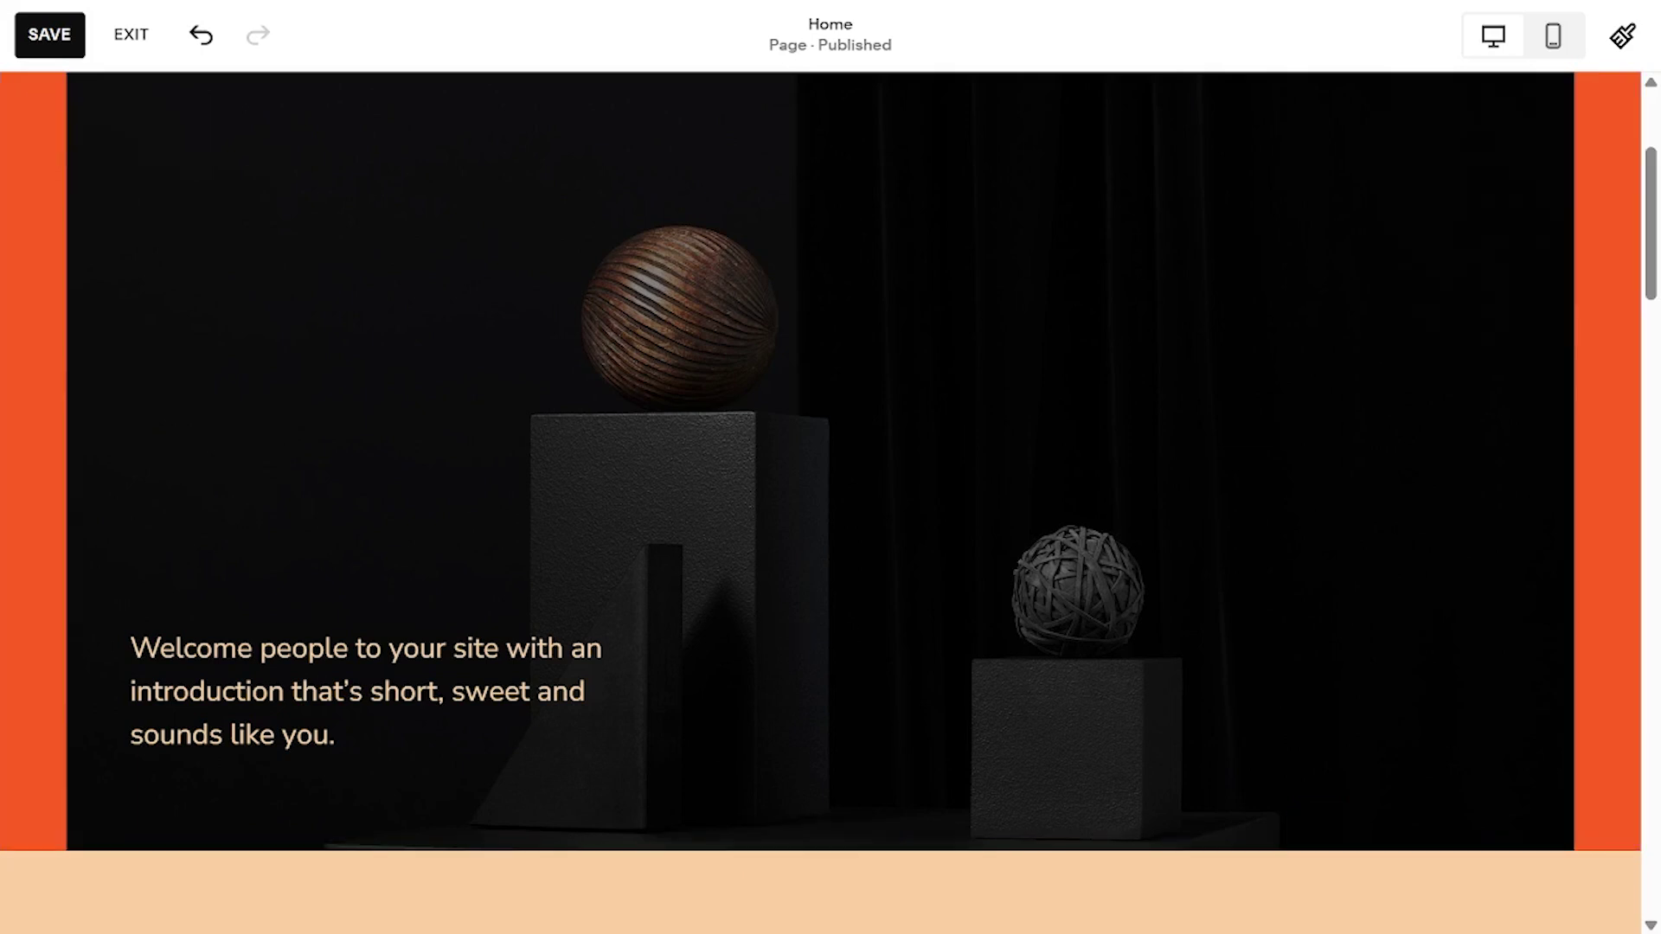
- Replace the hero image's welcome text with the opening words "Need eye-catching branding, logos or social media that reflect"
scroll(1082, 300, up, 4)
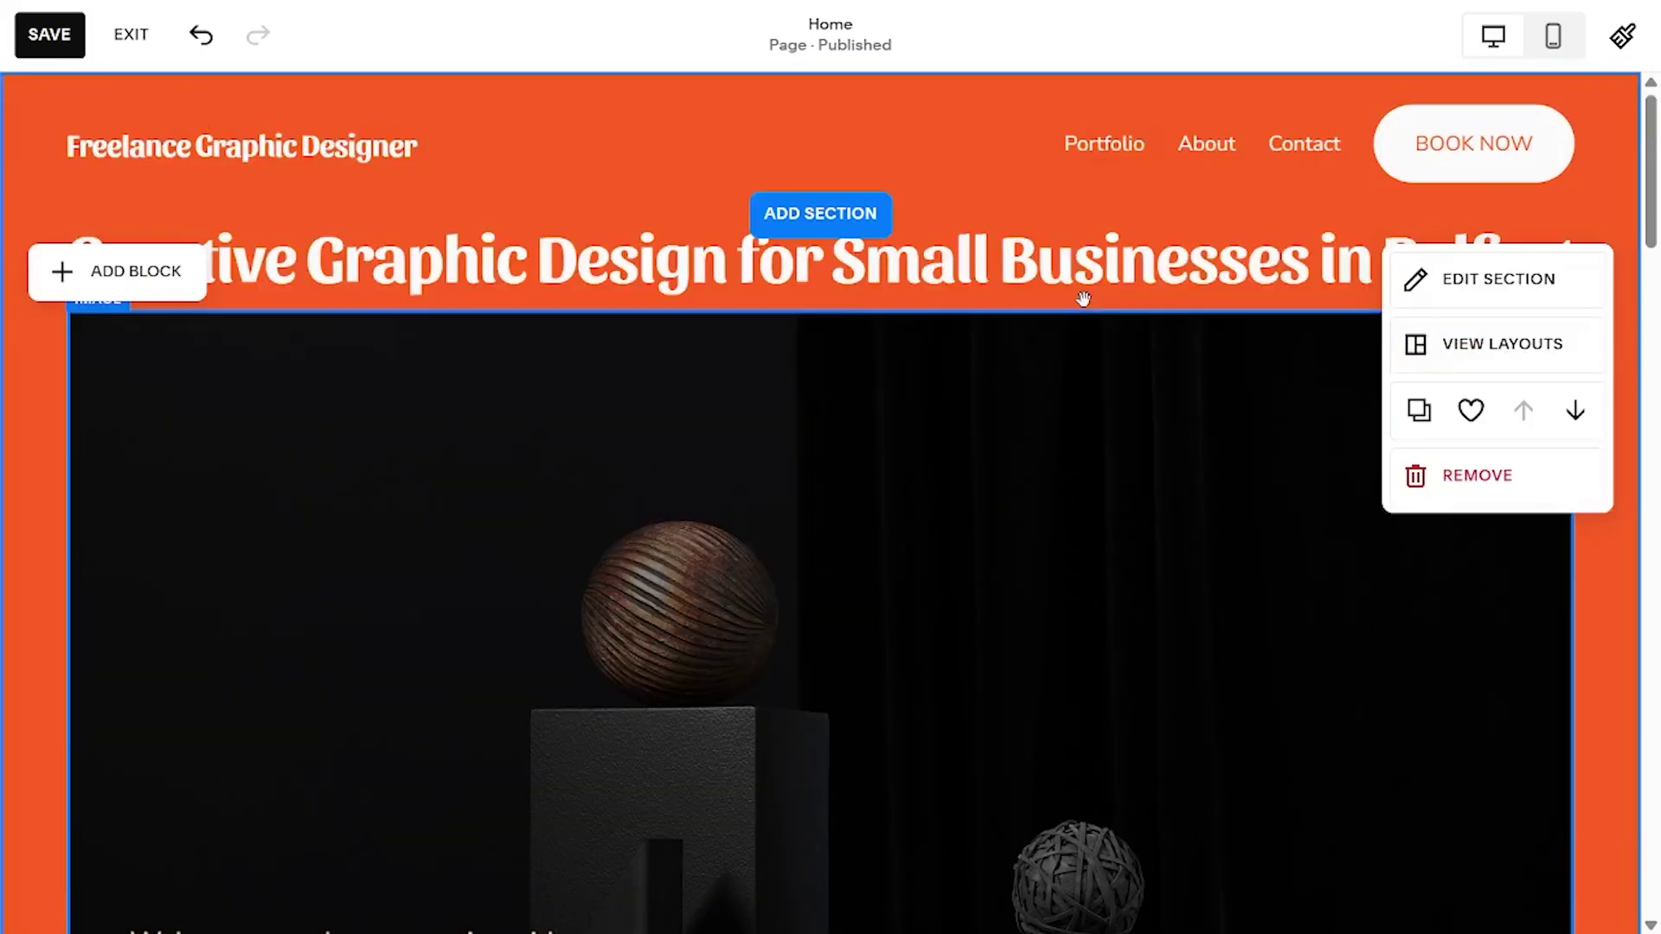
scroll(947, 592, down, 4)
scroll(948, 593, up, 3)
scroll(945, 586, down, 4)
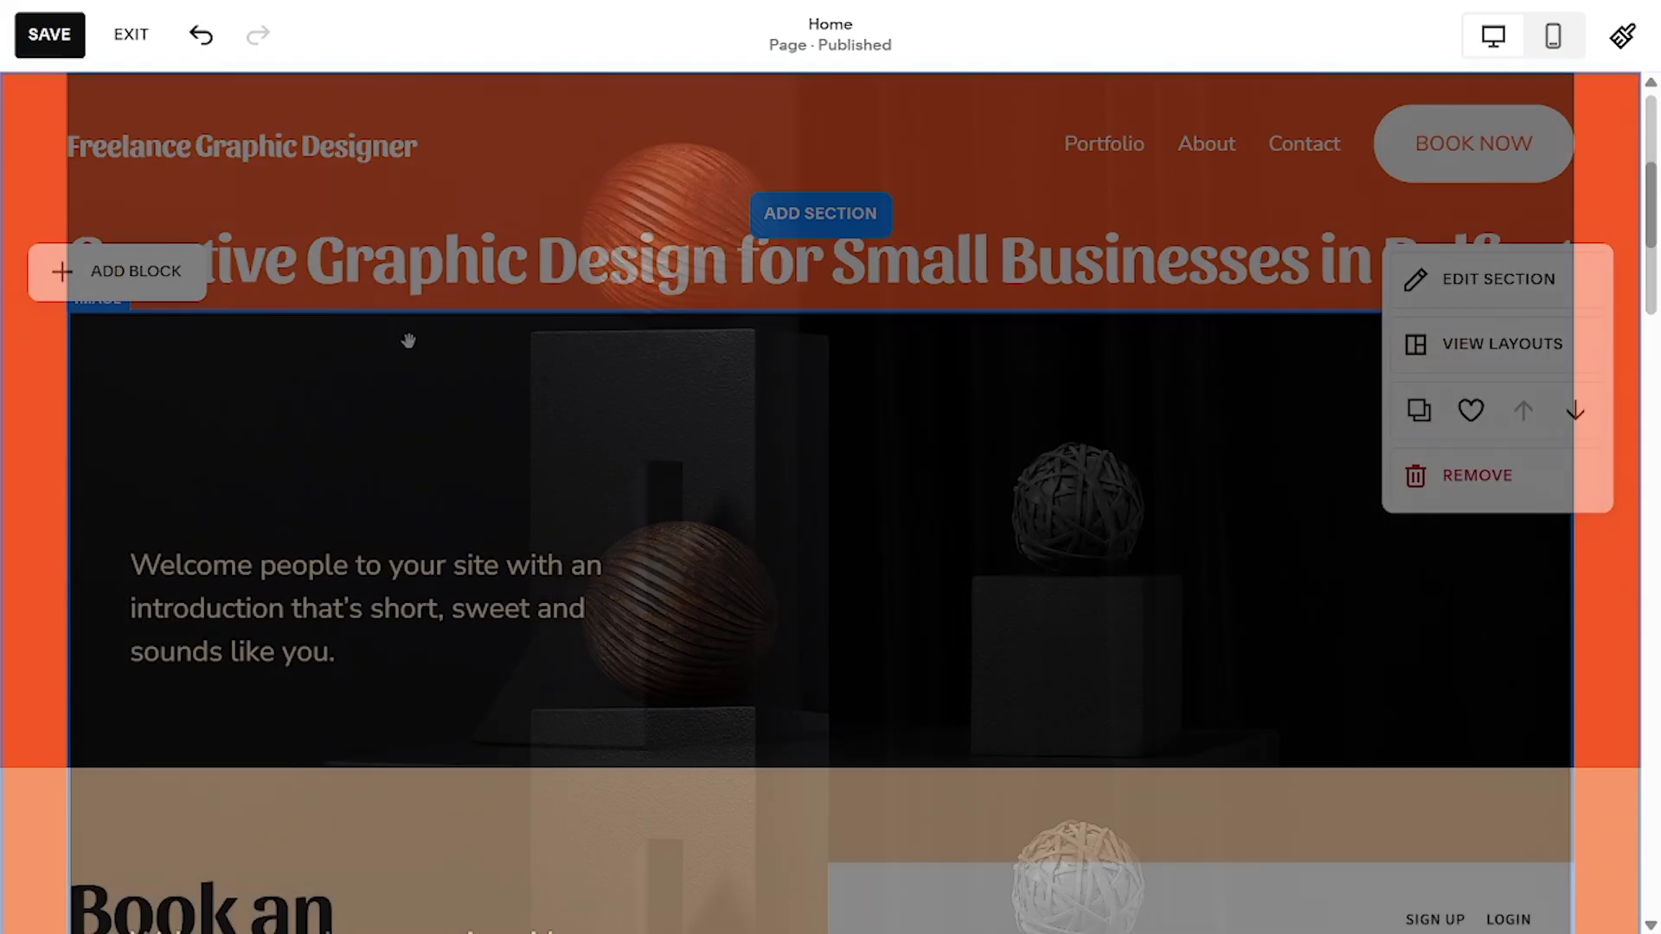
click(533, 616)
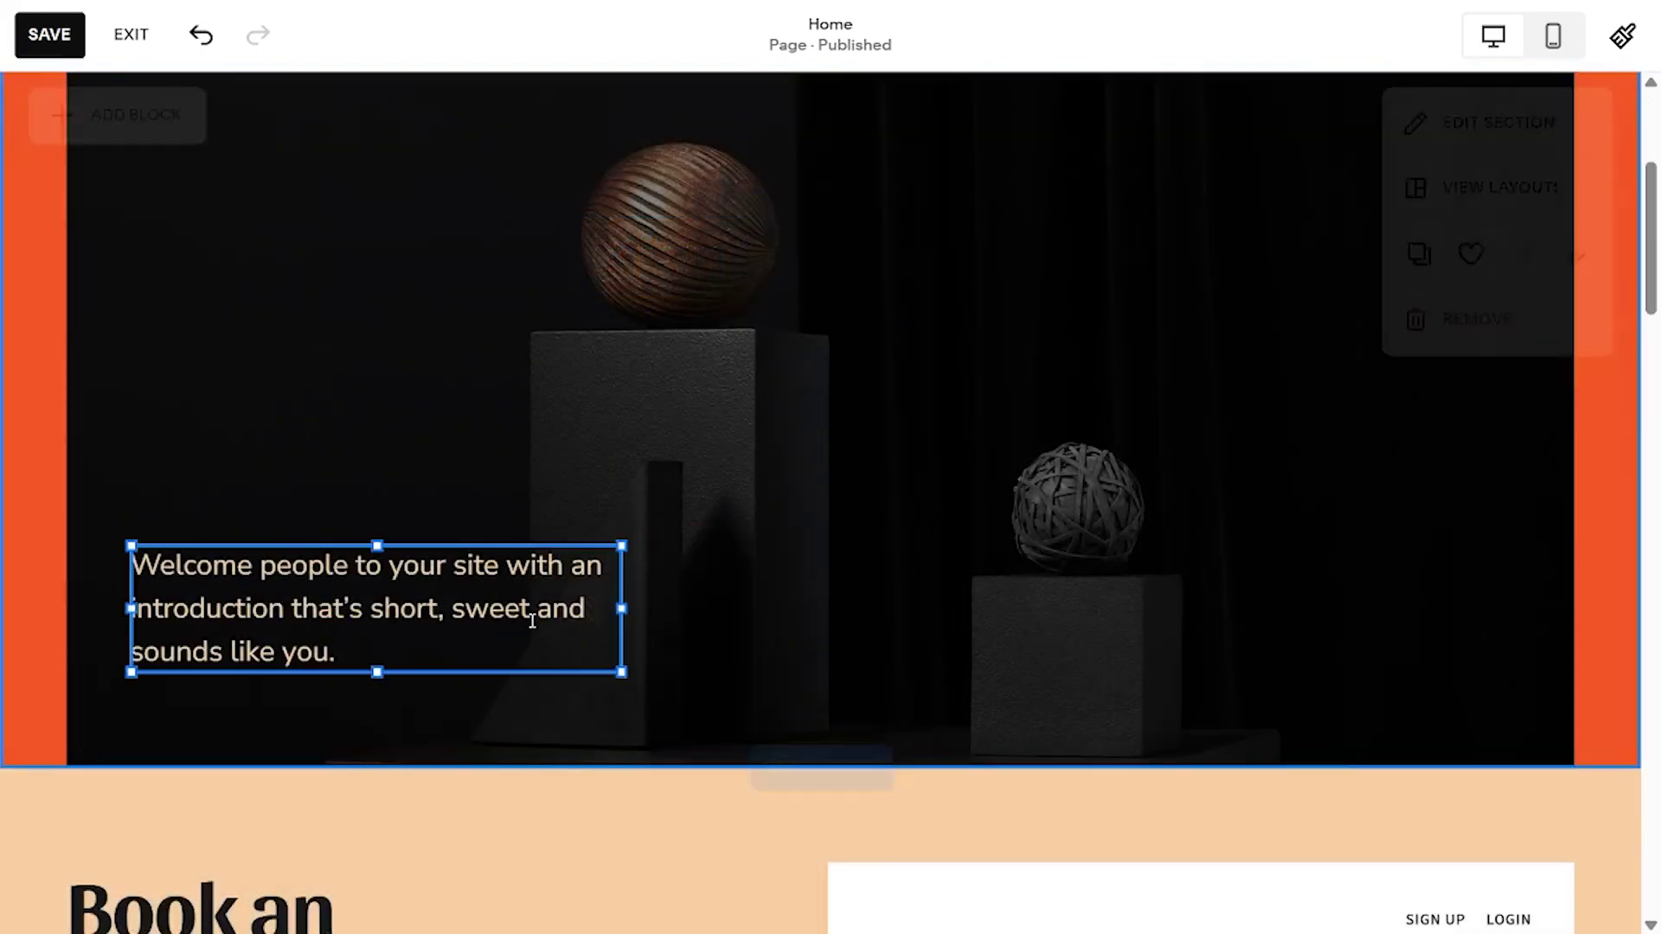
drag(345, 650, 130, 566)
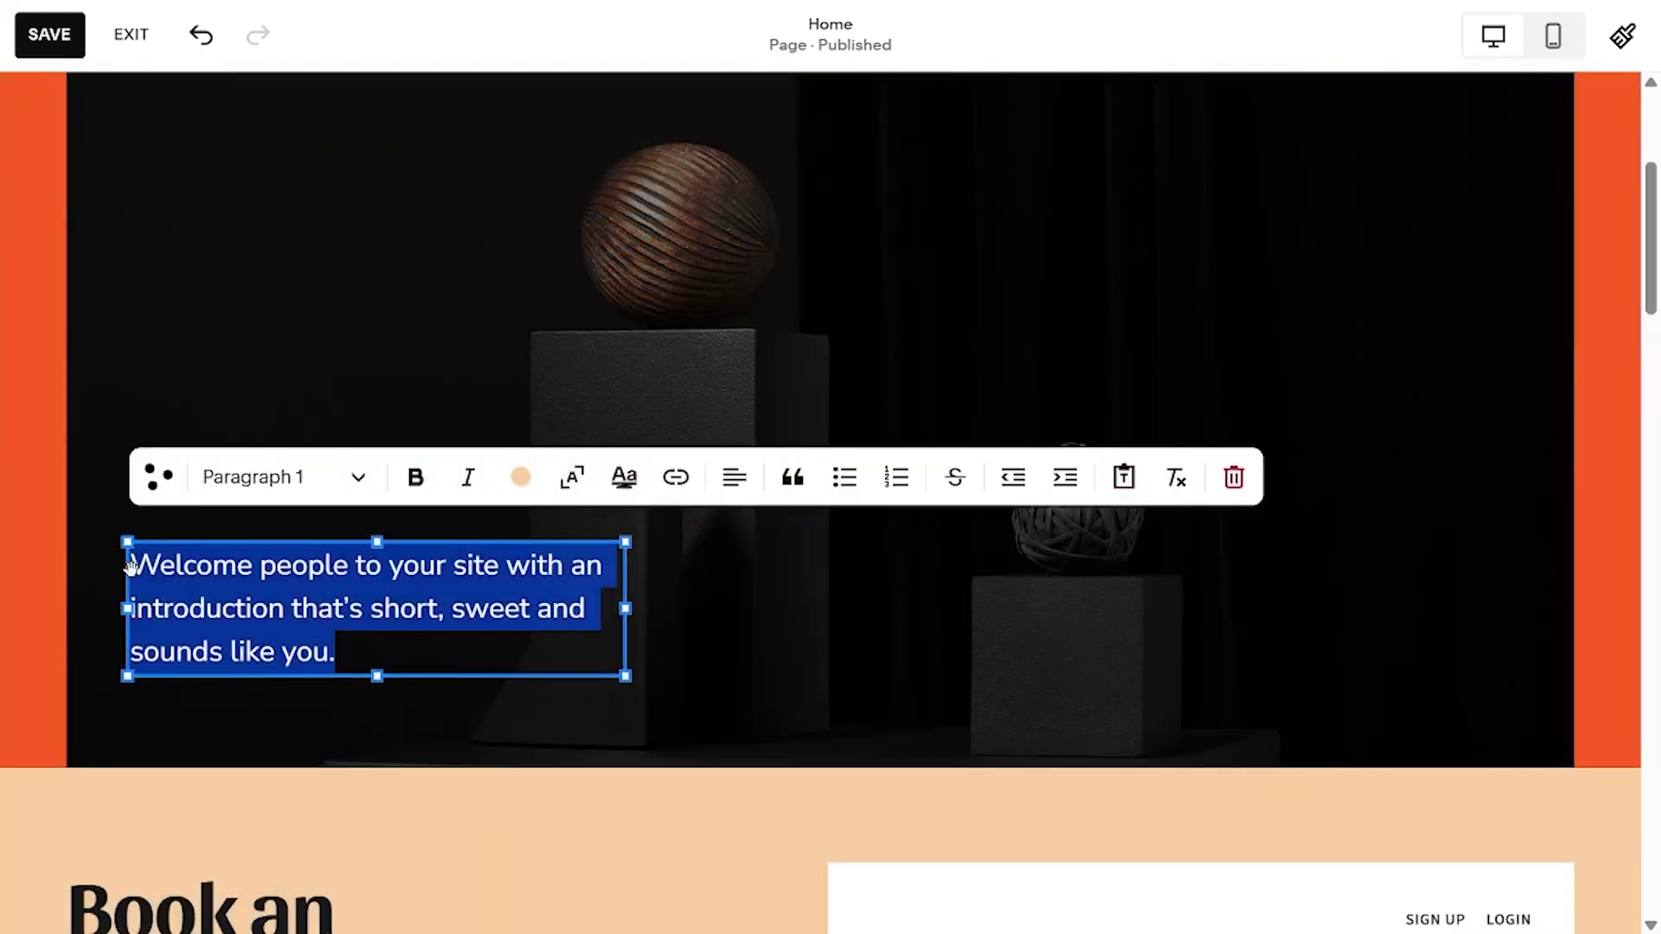
text(Need eye-catching bra)
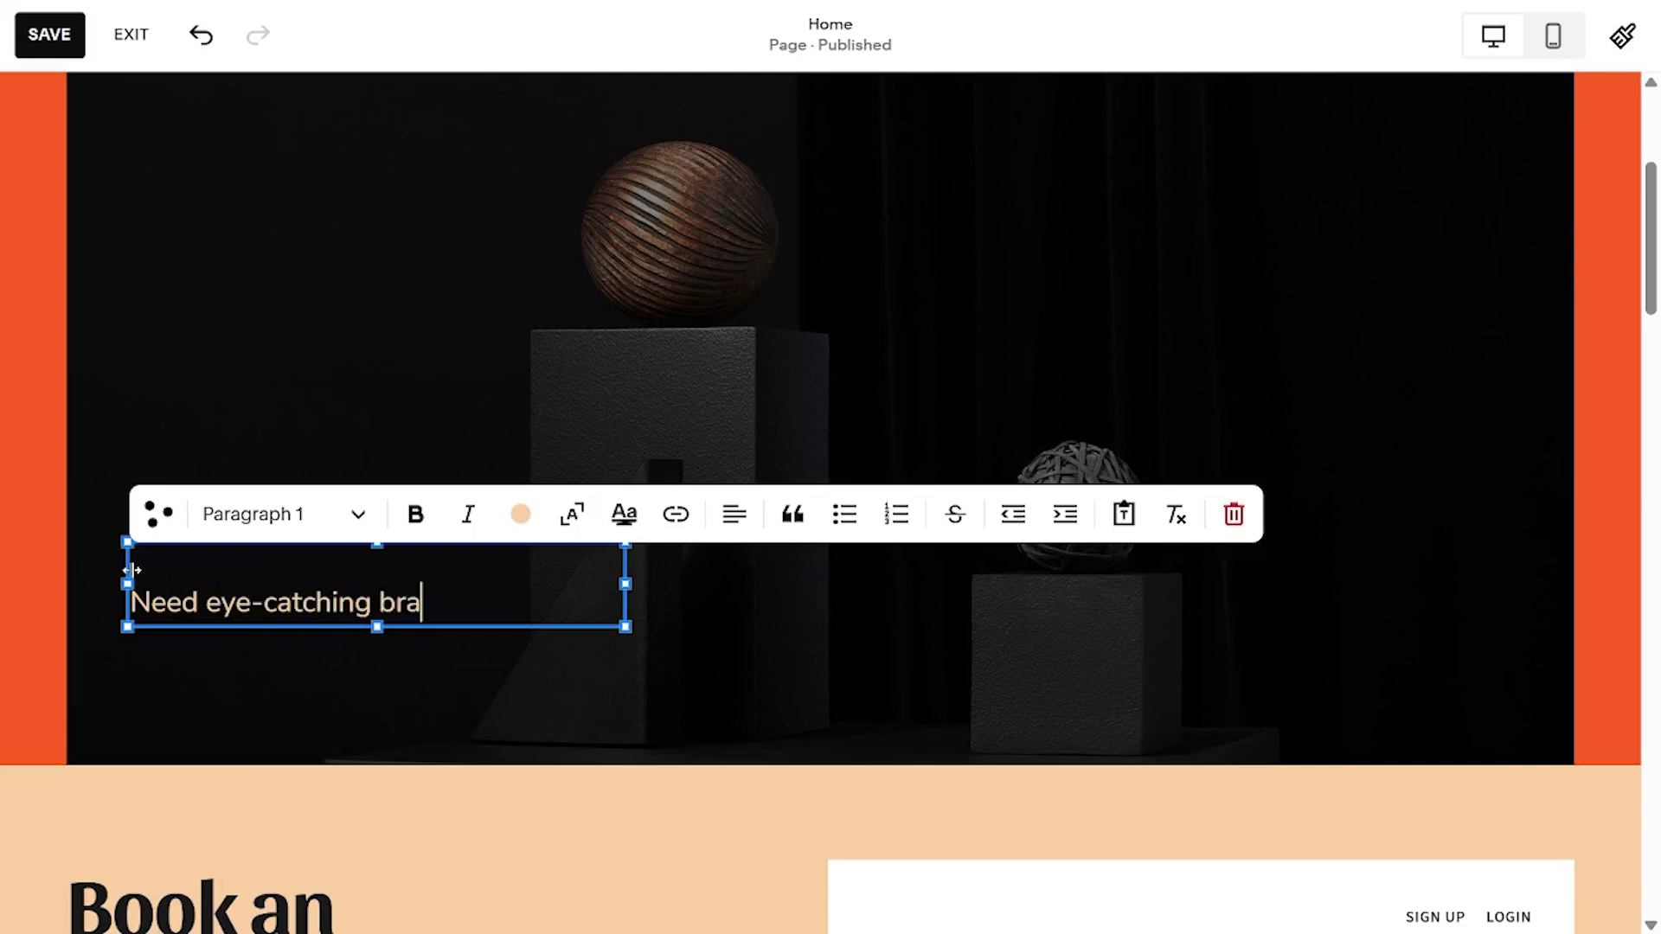
text(nding, logos o)
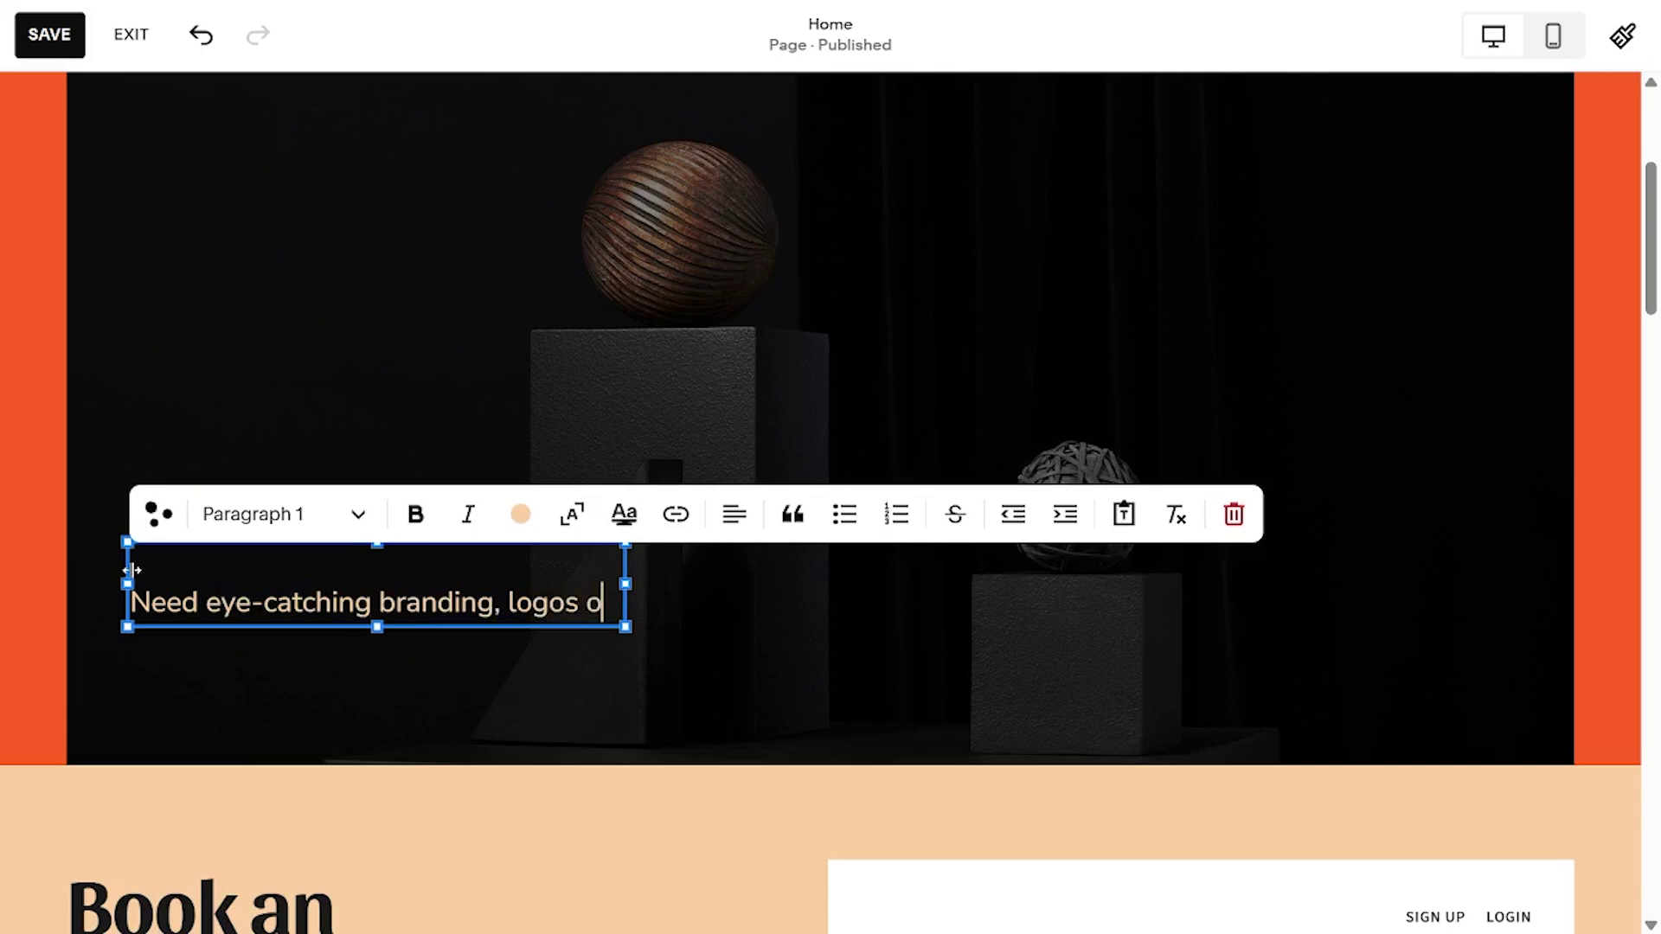
text(r social media)
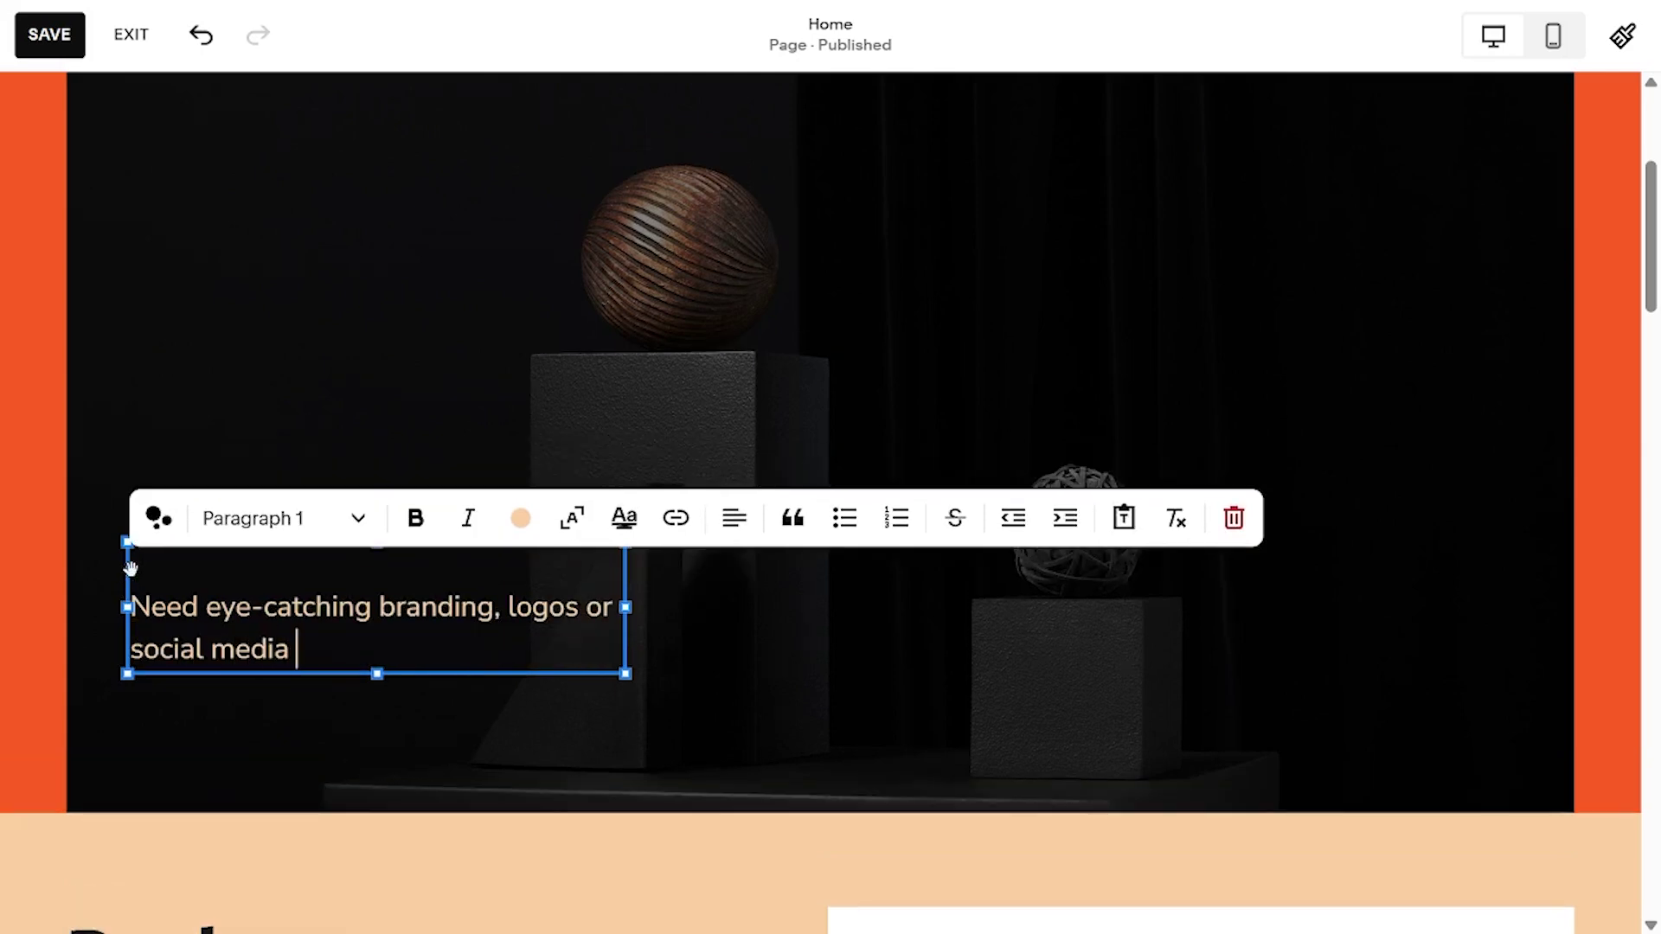
text( that reflect )
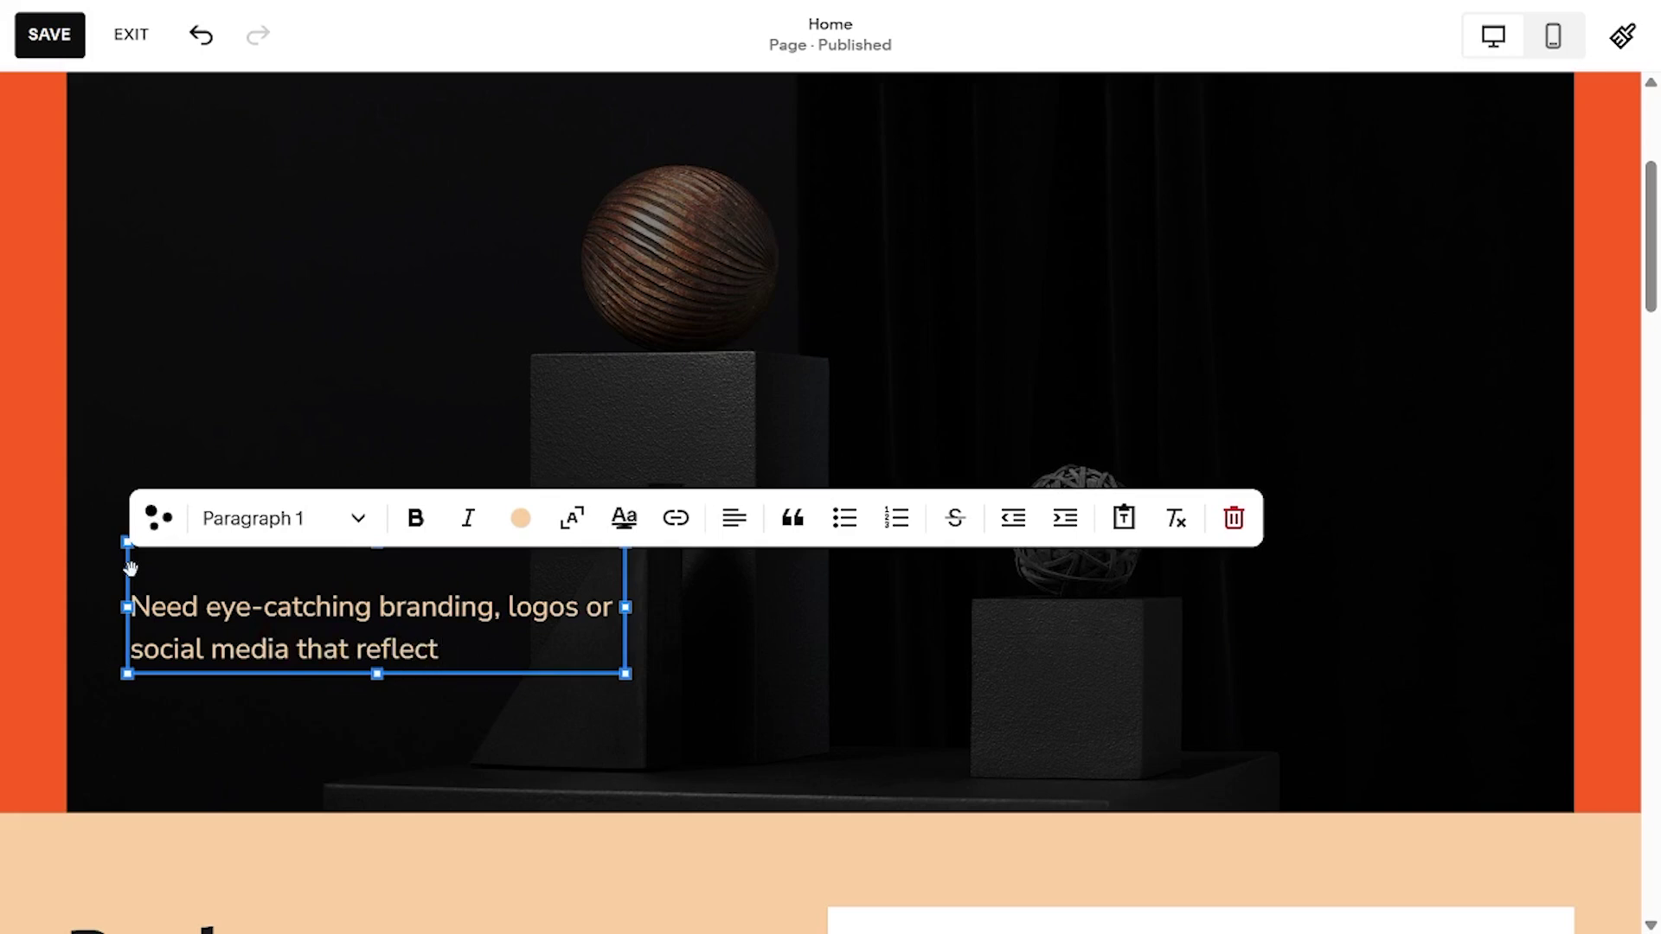
- Finish the introduction with "reflects your business's personality? I'm a freelance graphic designer based in Belfast. Let's create something that connects your audience and get's noticed."
text(s y)
text('s noticed.)
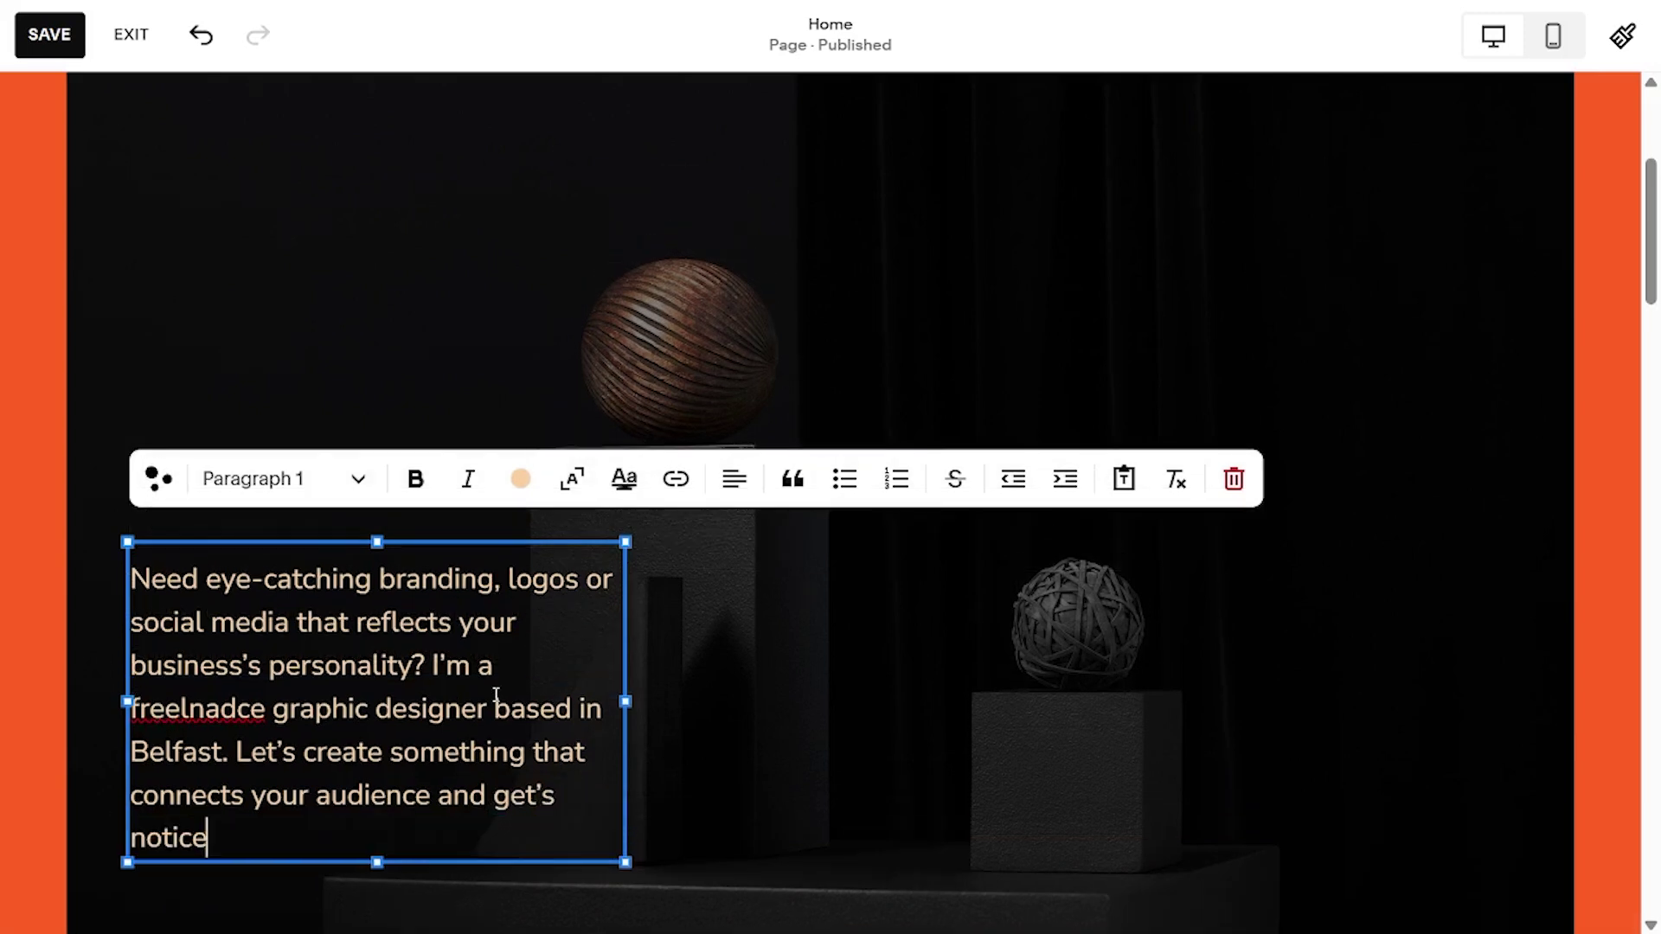
right_click(190, 708)
click(293, 157)
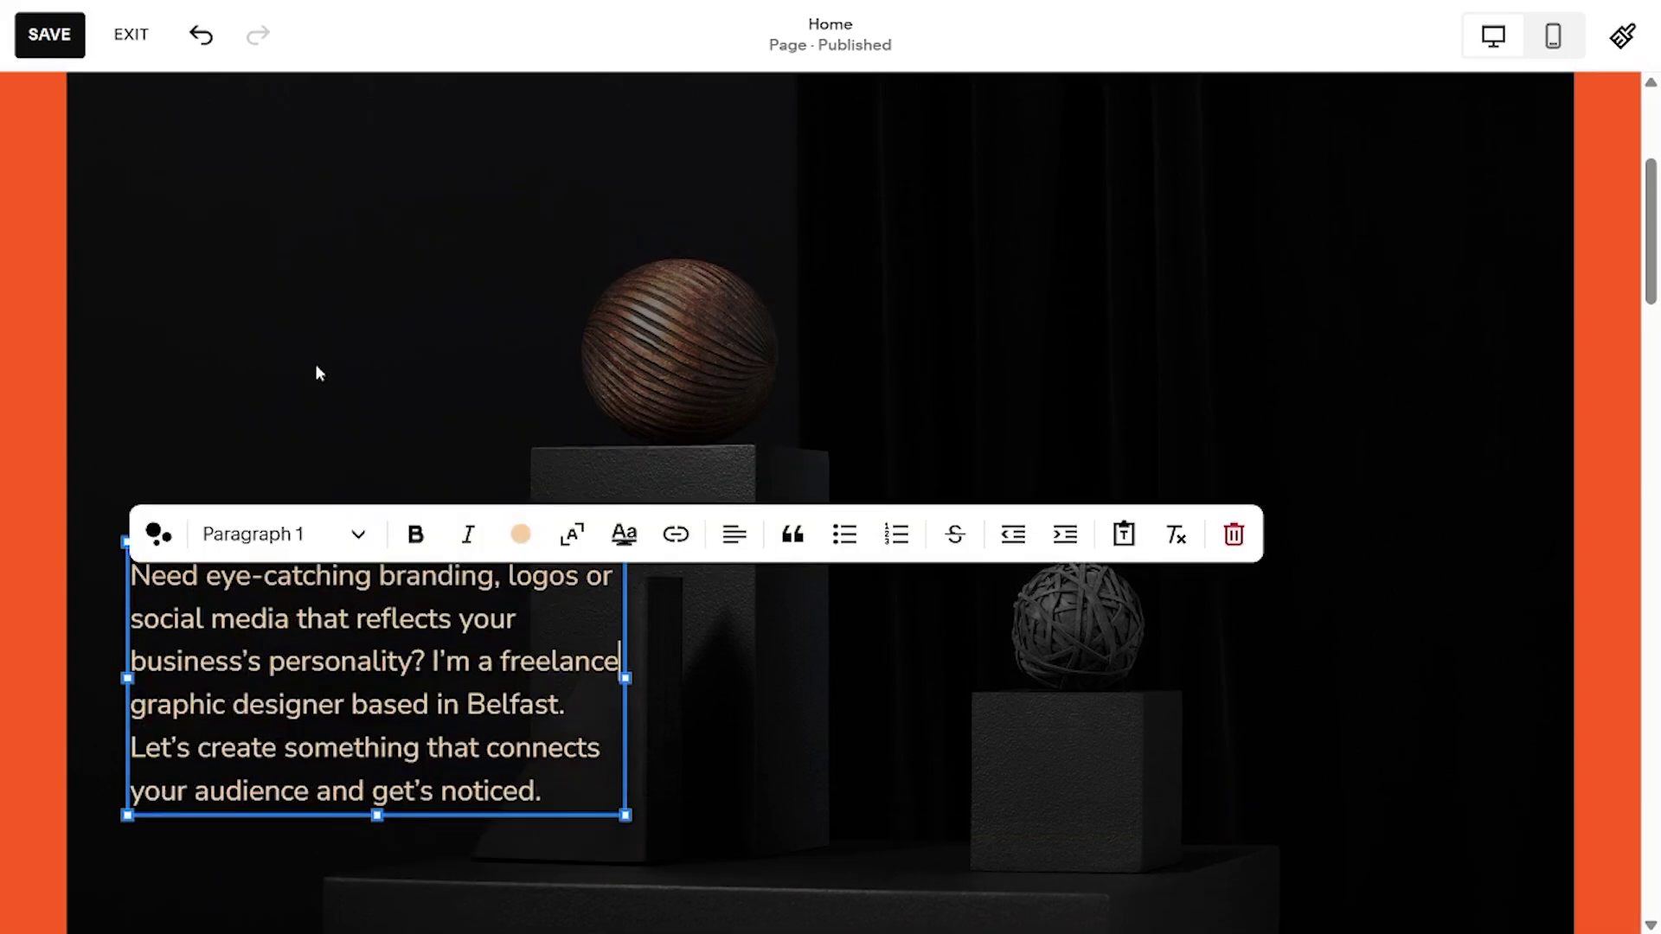
click(819, 701)
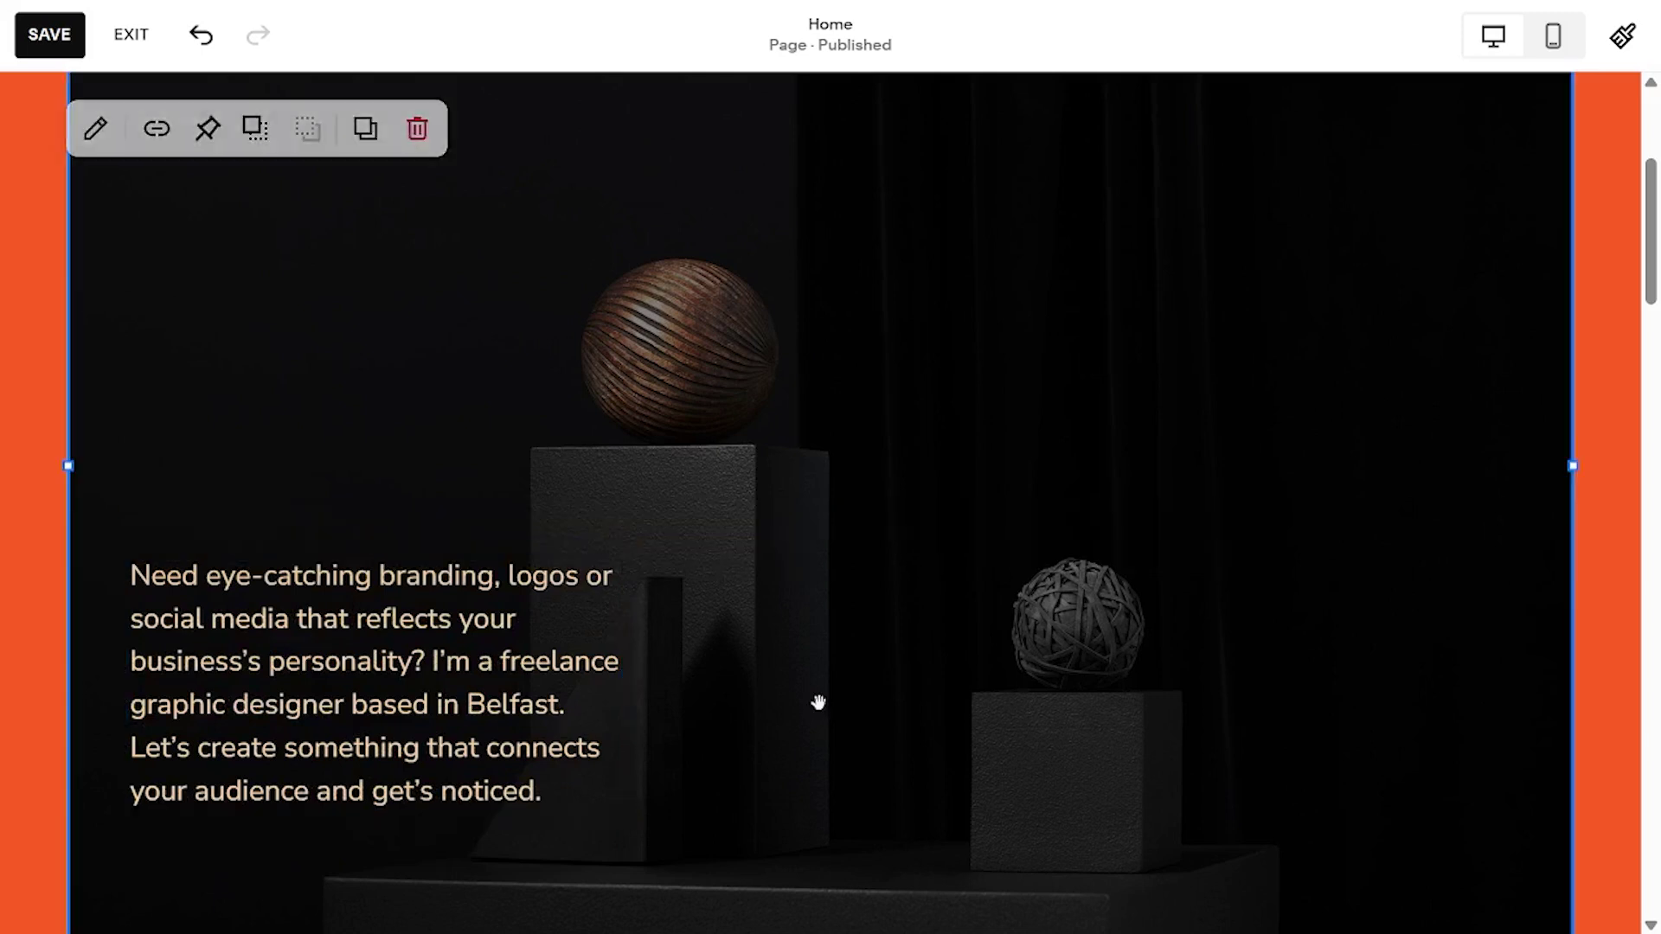
- Review the Home page's main heading together with the introduction text over the hero image
scroll(771, 619, up, 4)
scroll(775, 600, down, 6)
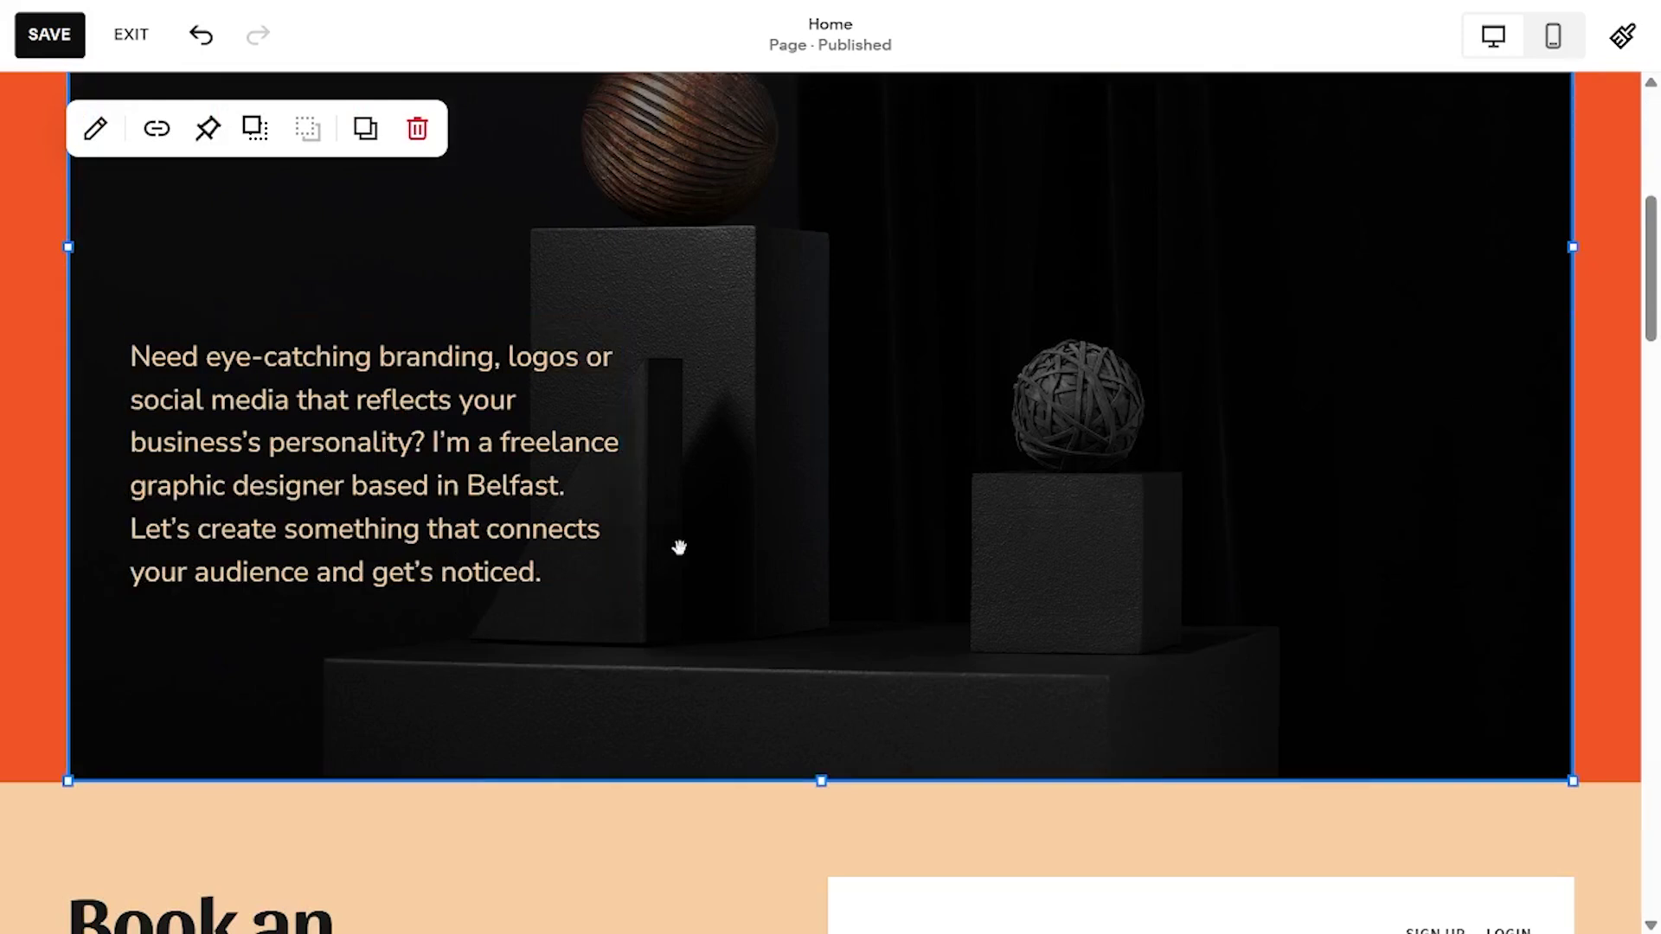
scroll(678, 548, up, 7)
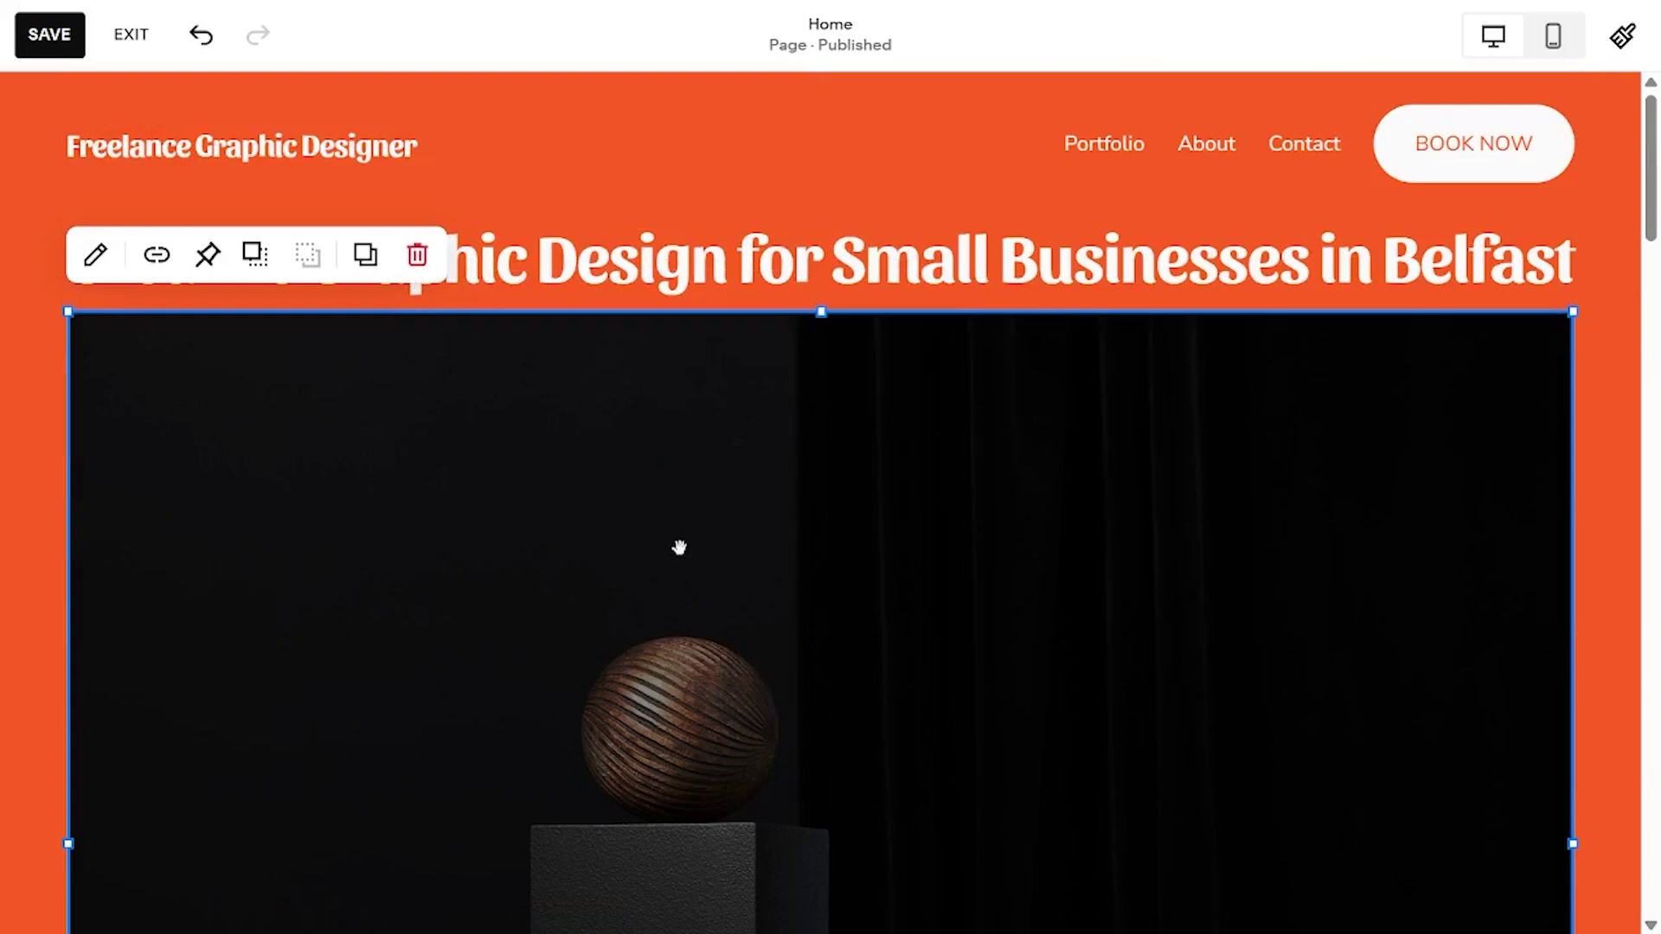
scroll(678, 548, down, 6)
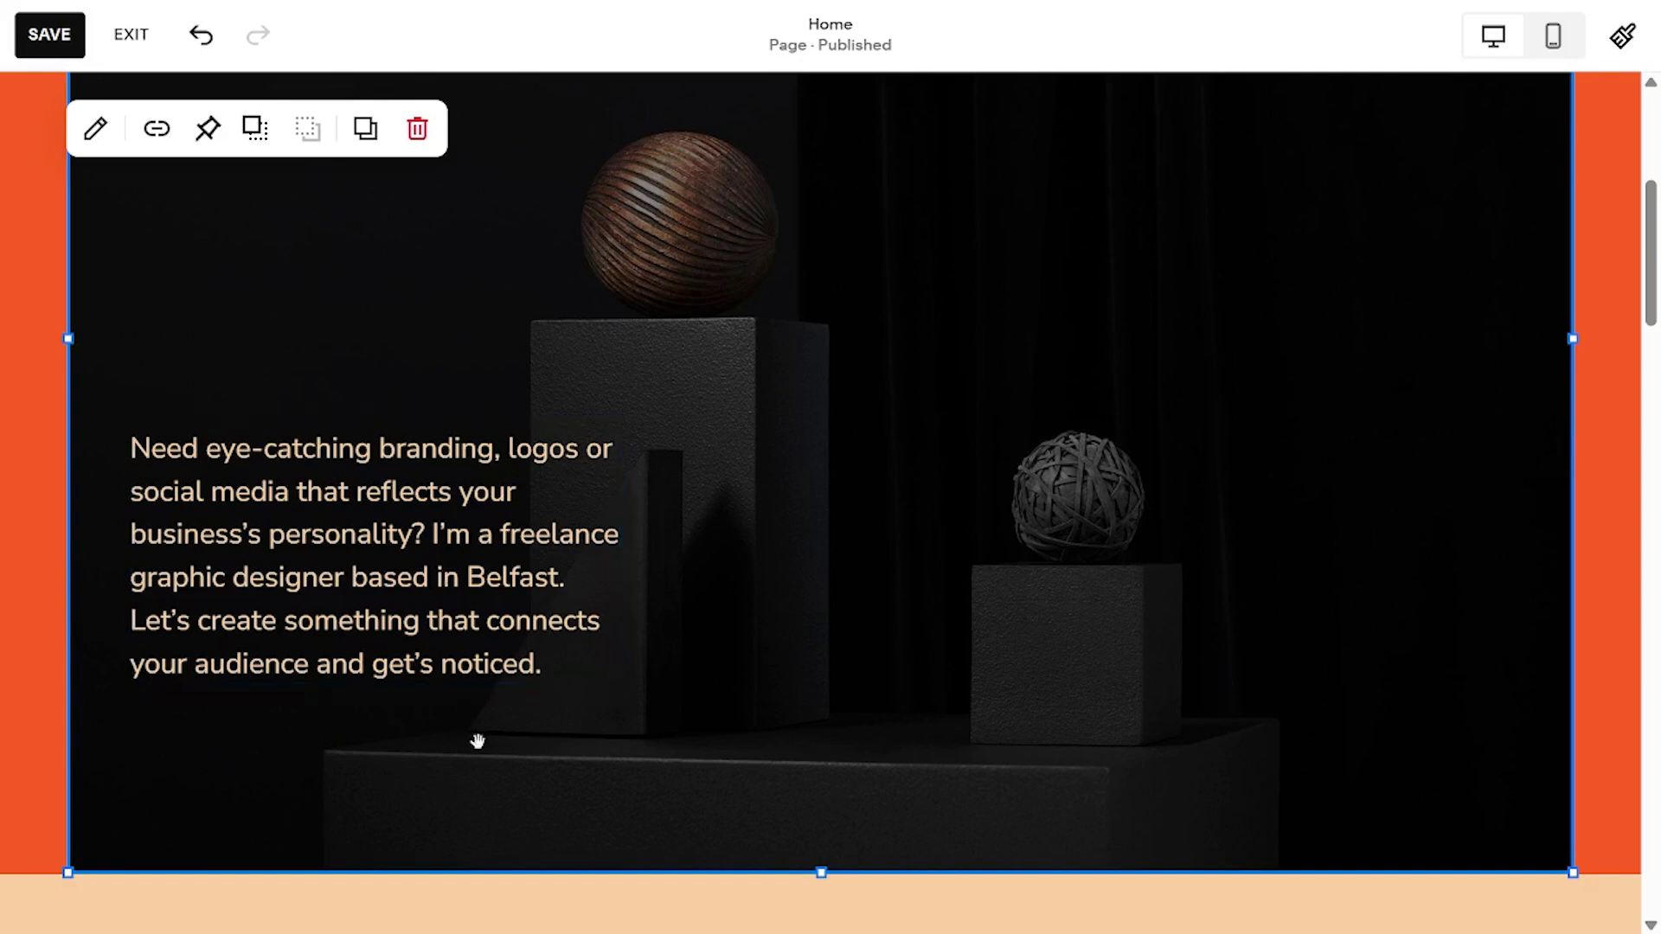
scroll(843, 489, up, 5)
scroll(844, 489, up, 1)
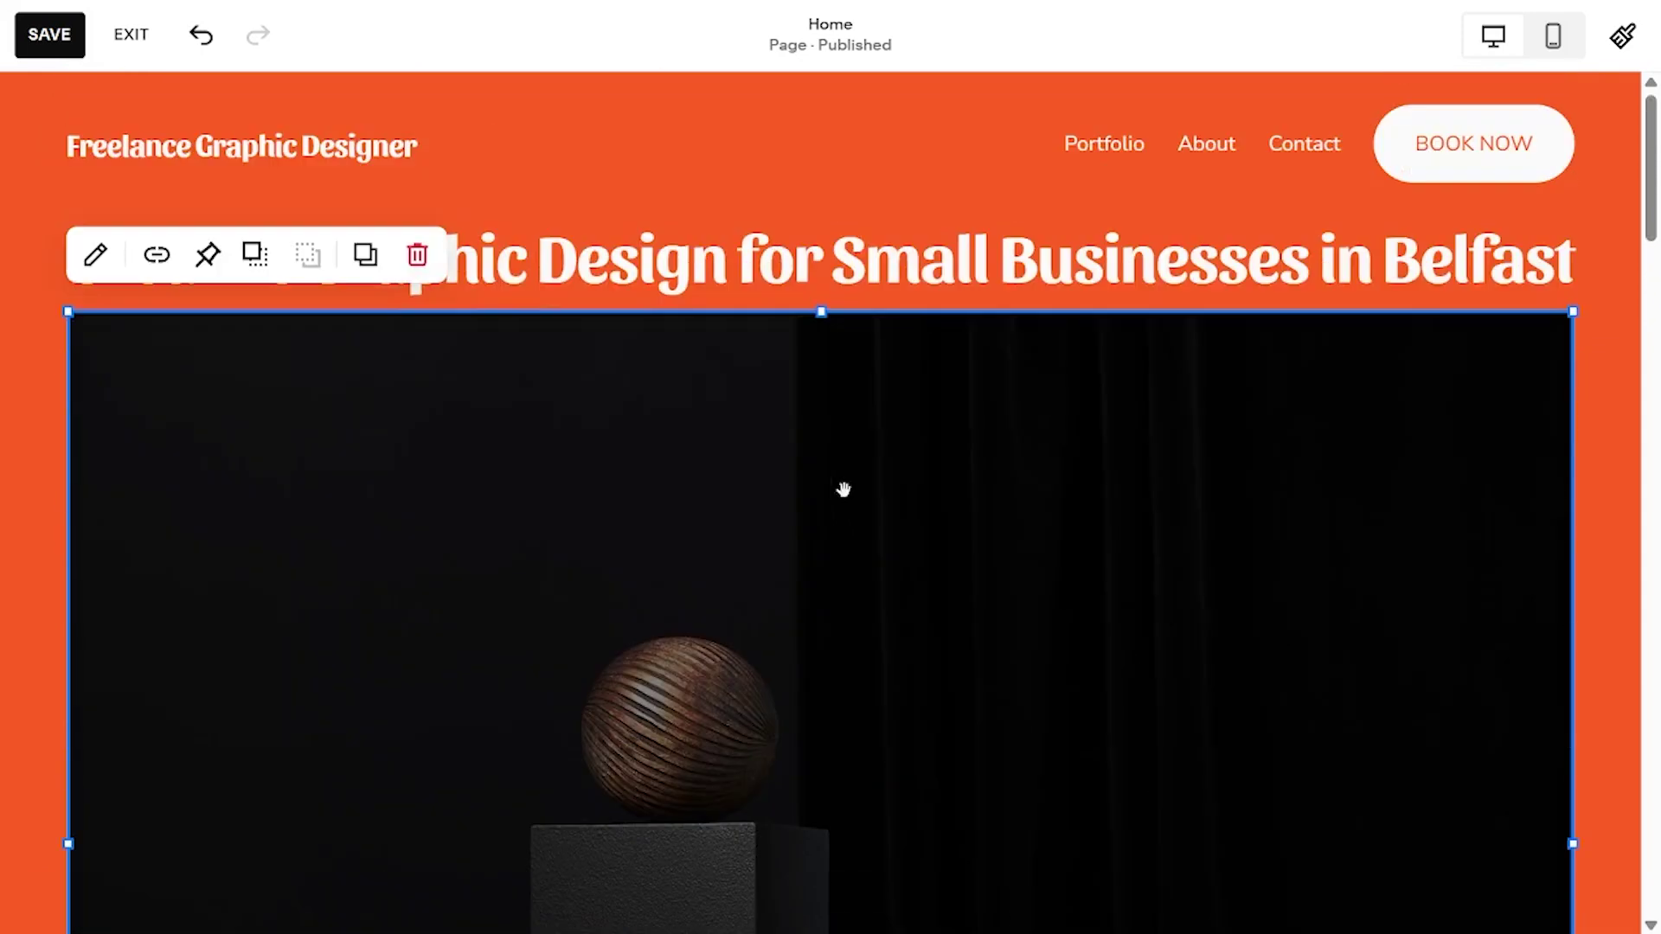
scroll(843, 490, down, 5)
scroll(549, 379, up, 5)
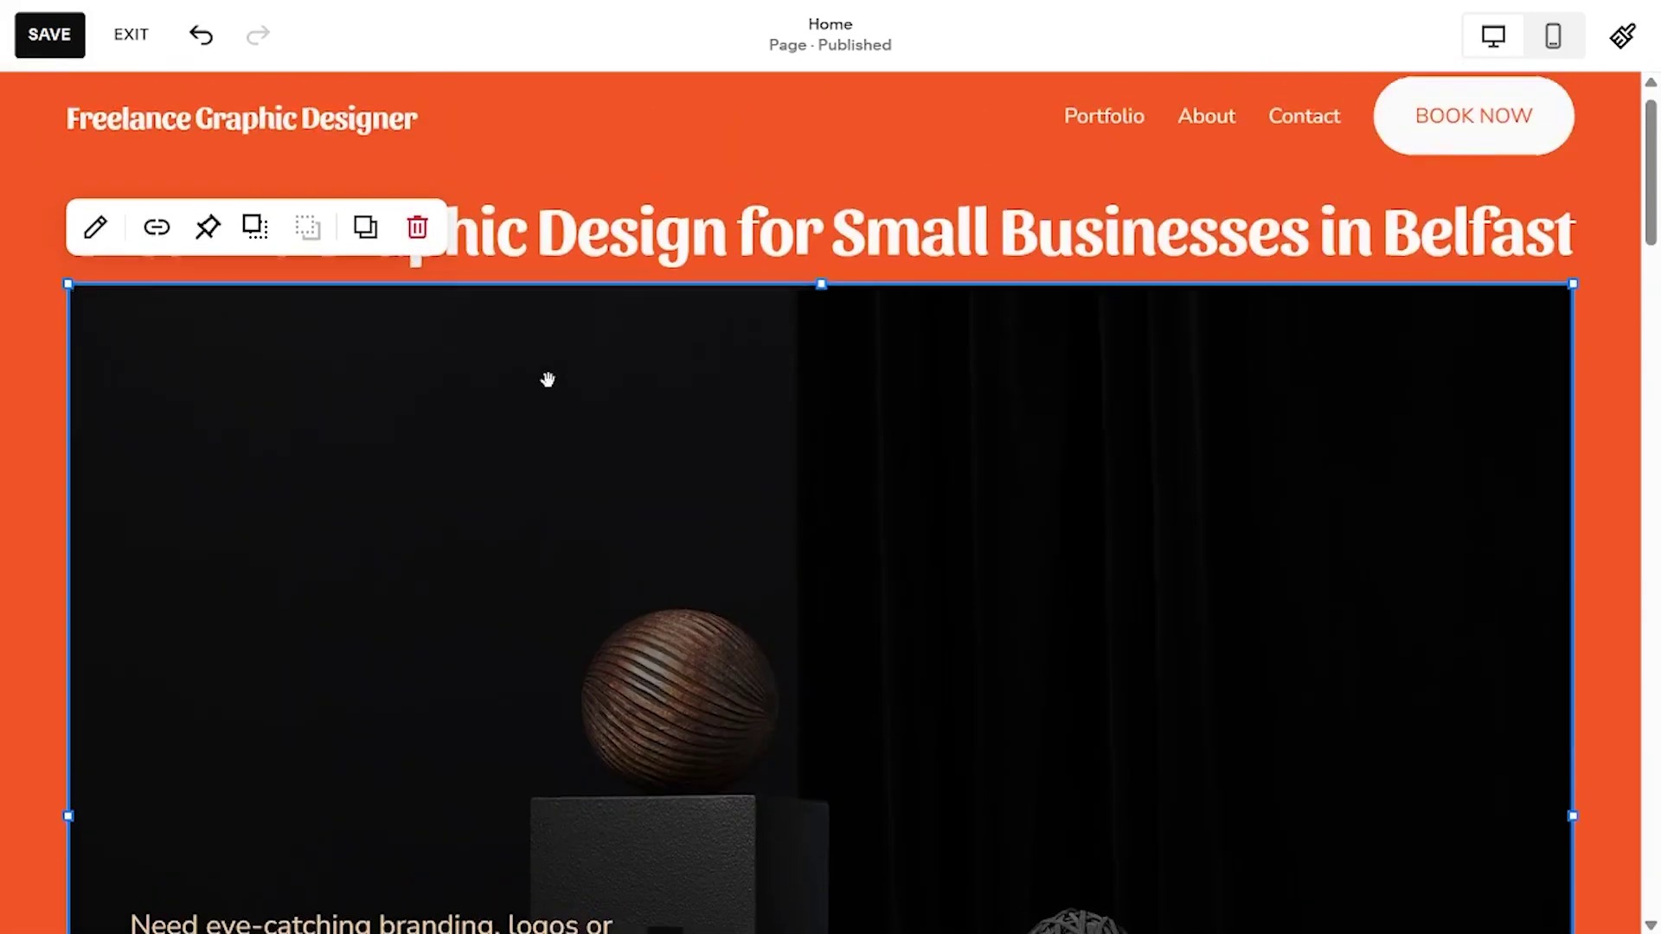
scroll(549, 377, up, 1)
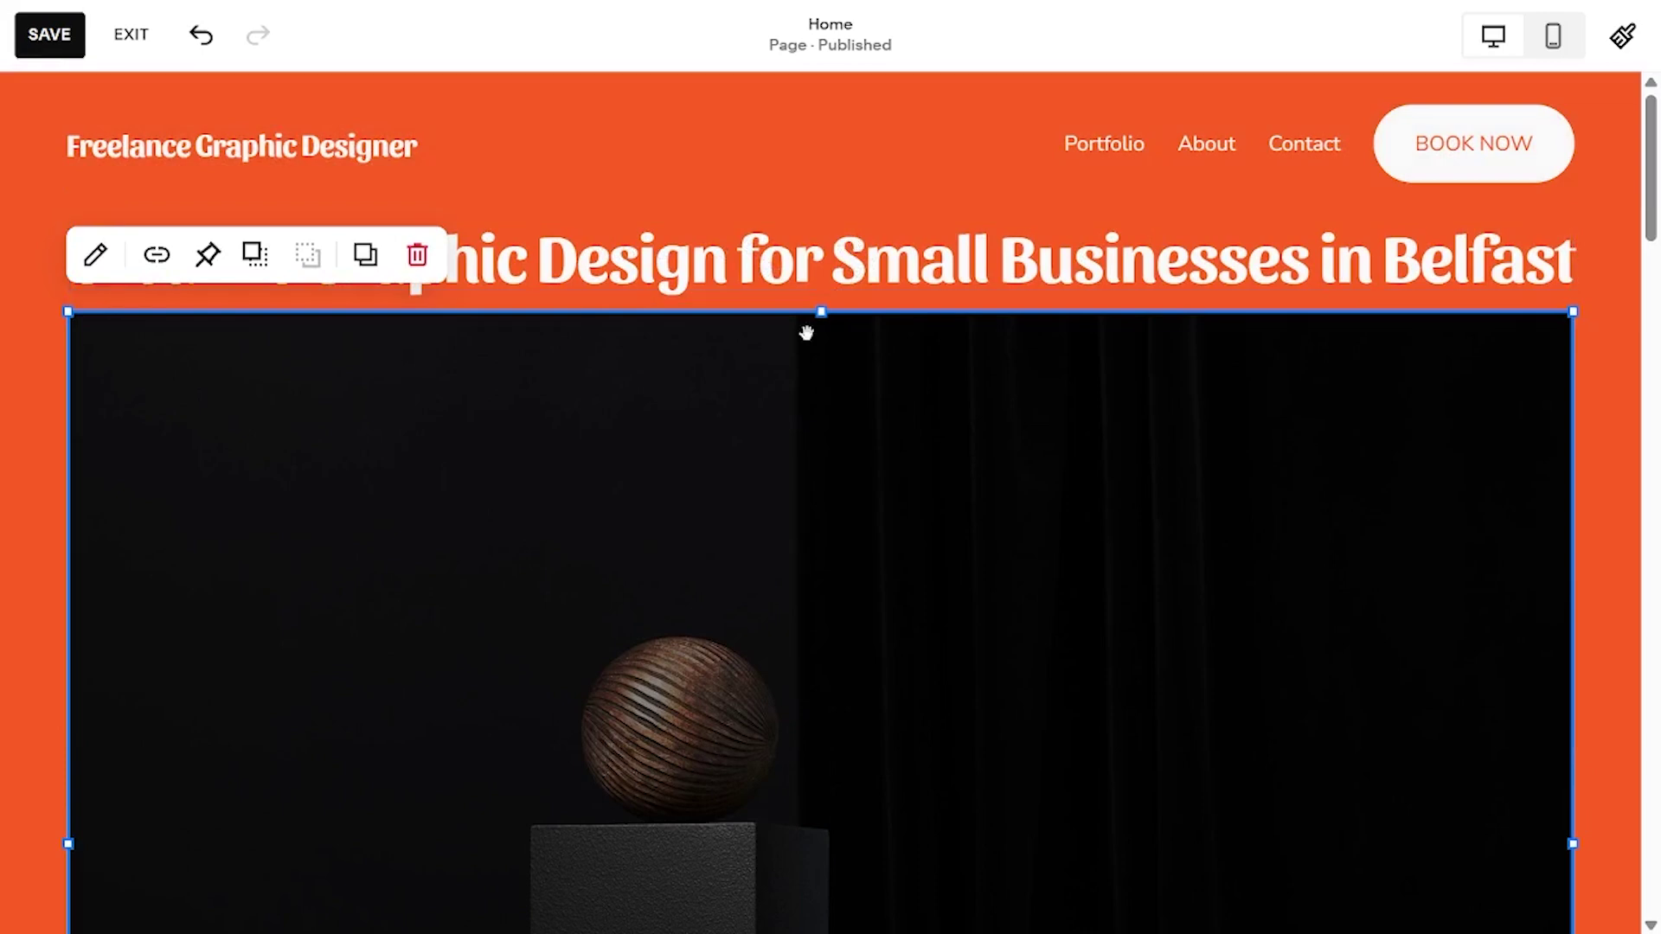
scroll(672, 696, down, 6)
scroll(477, 368, up, 2)
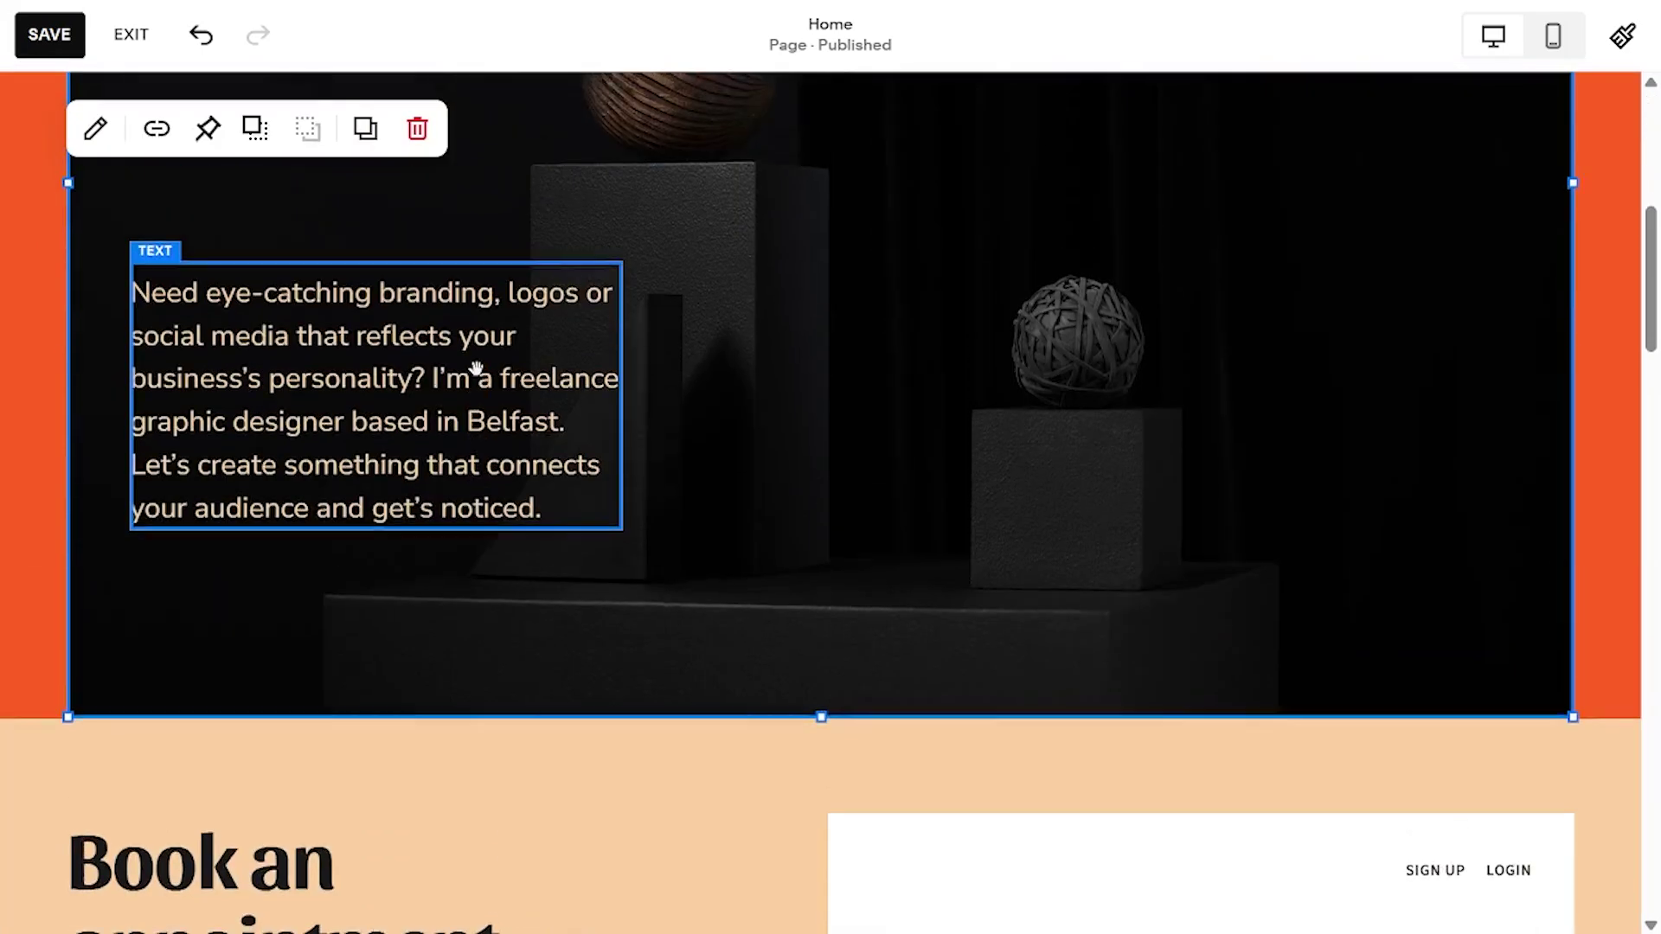
- Save the page, and add a button below the hero's introduction text with its content settings open
click(50, 34)
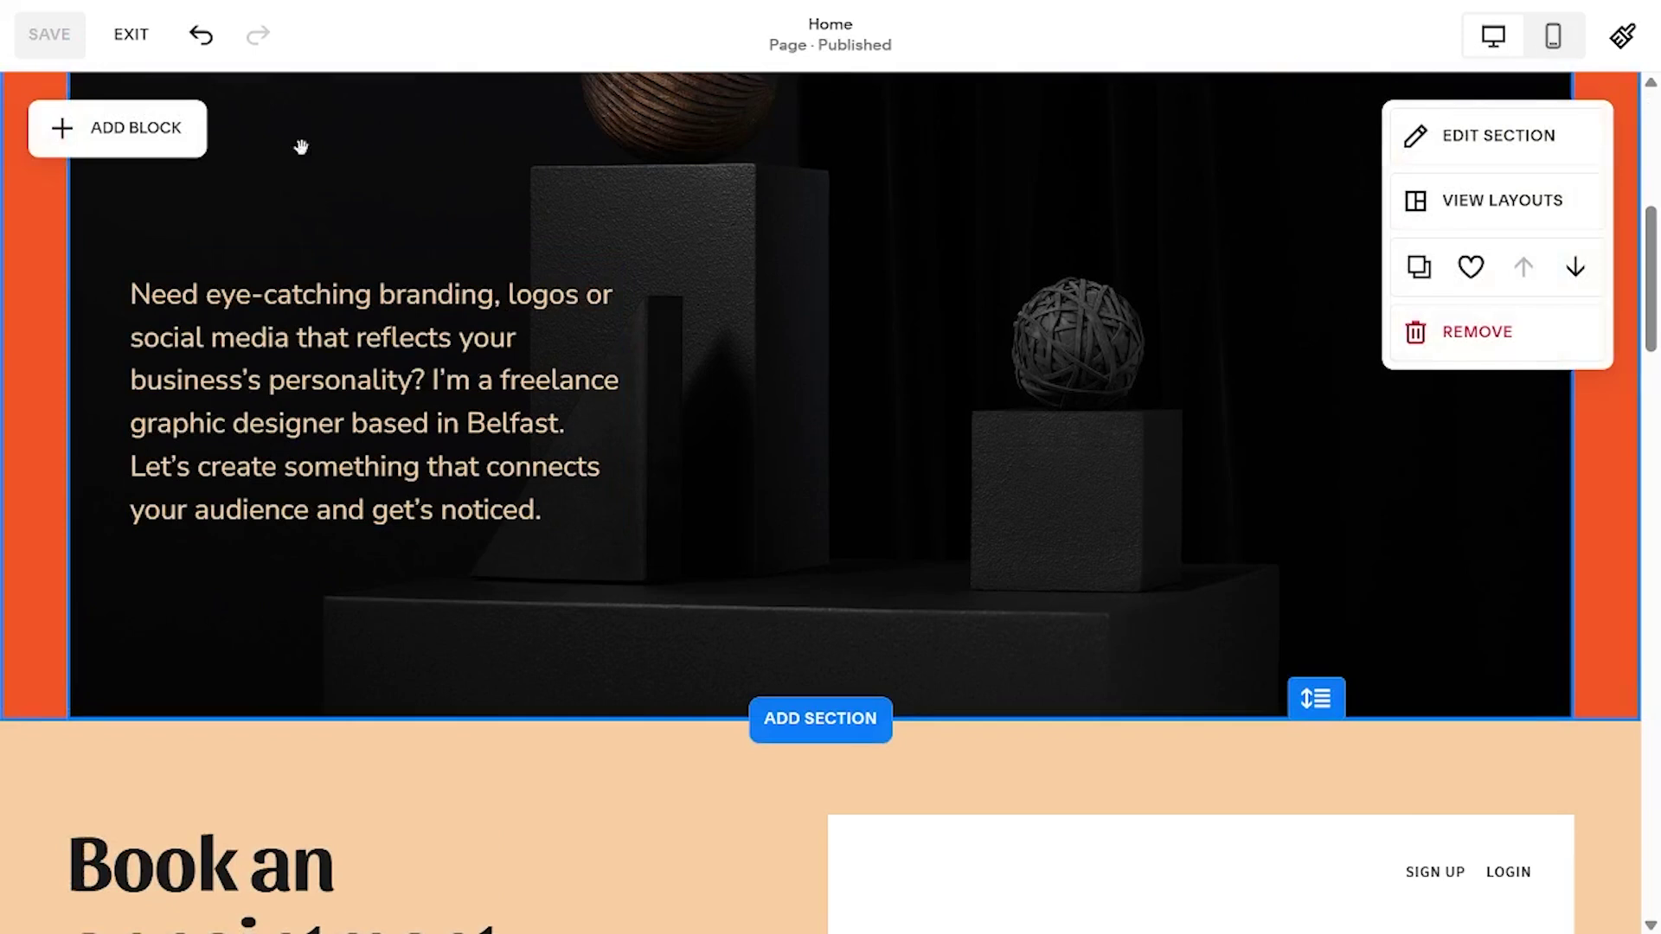
click(183, 132)
drag(128, 464, 177, 605)
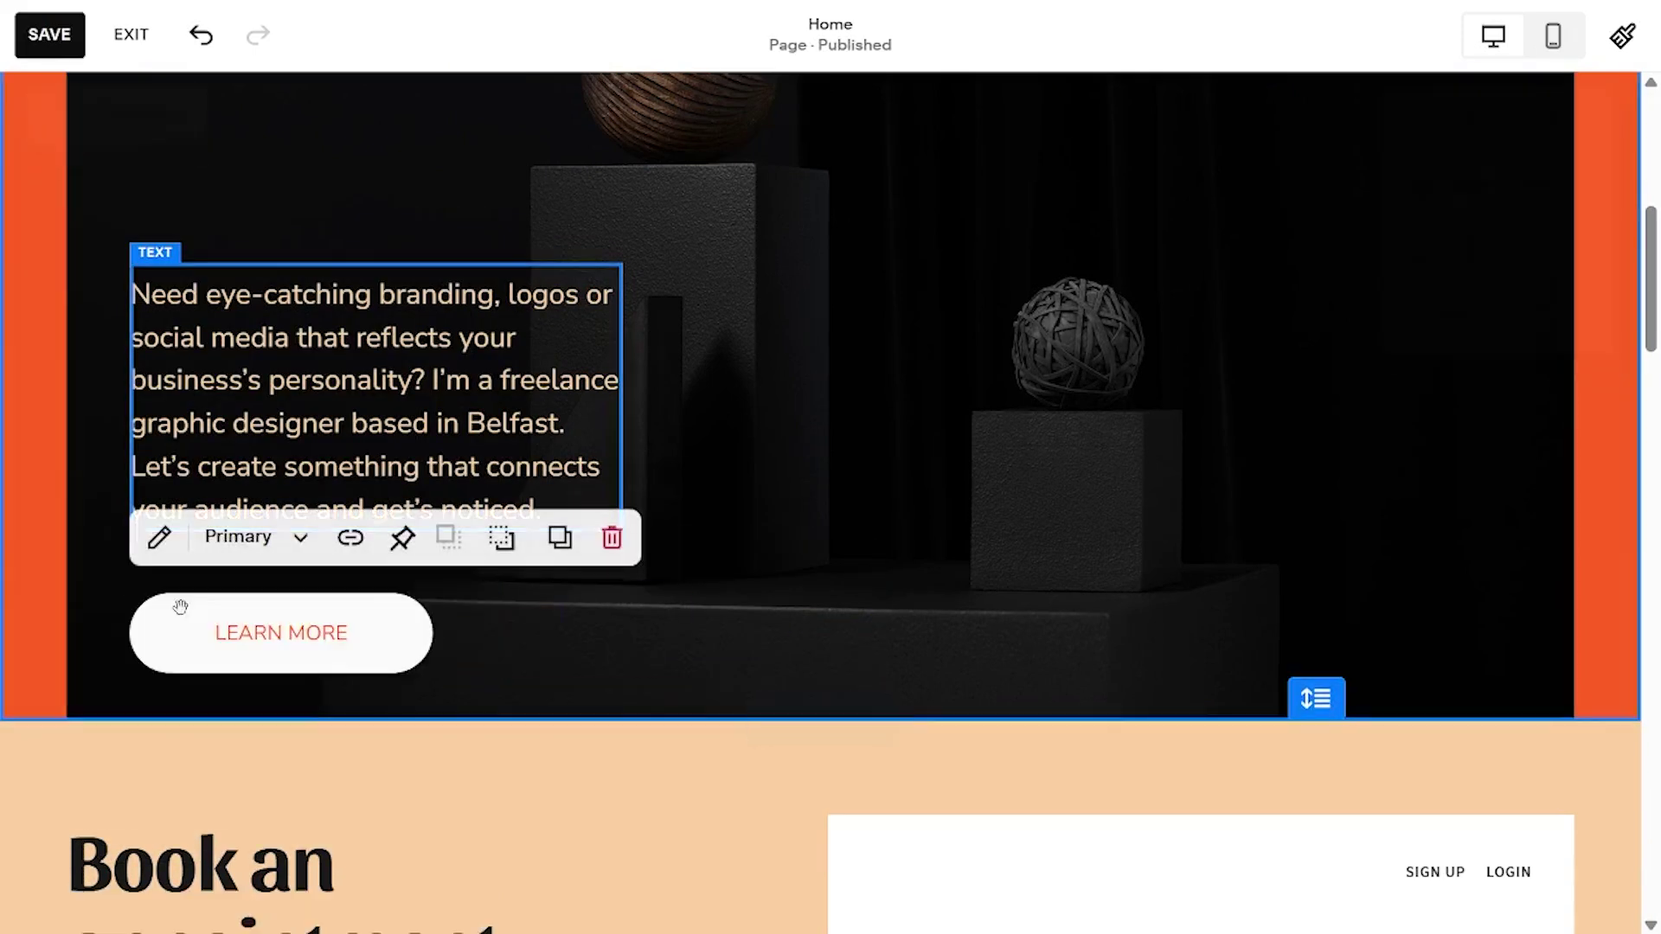
click(160, 538)
- Try "Book Now" and "Leanr More" as the text of the new hero button
double_click(563, 437)
triple_click(563, 437)
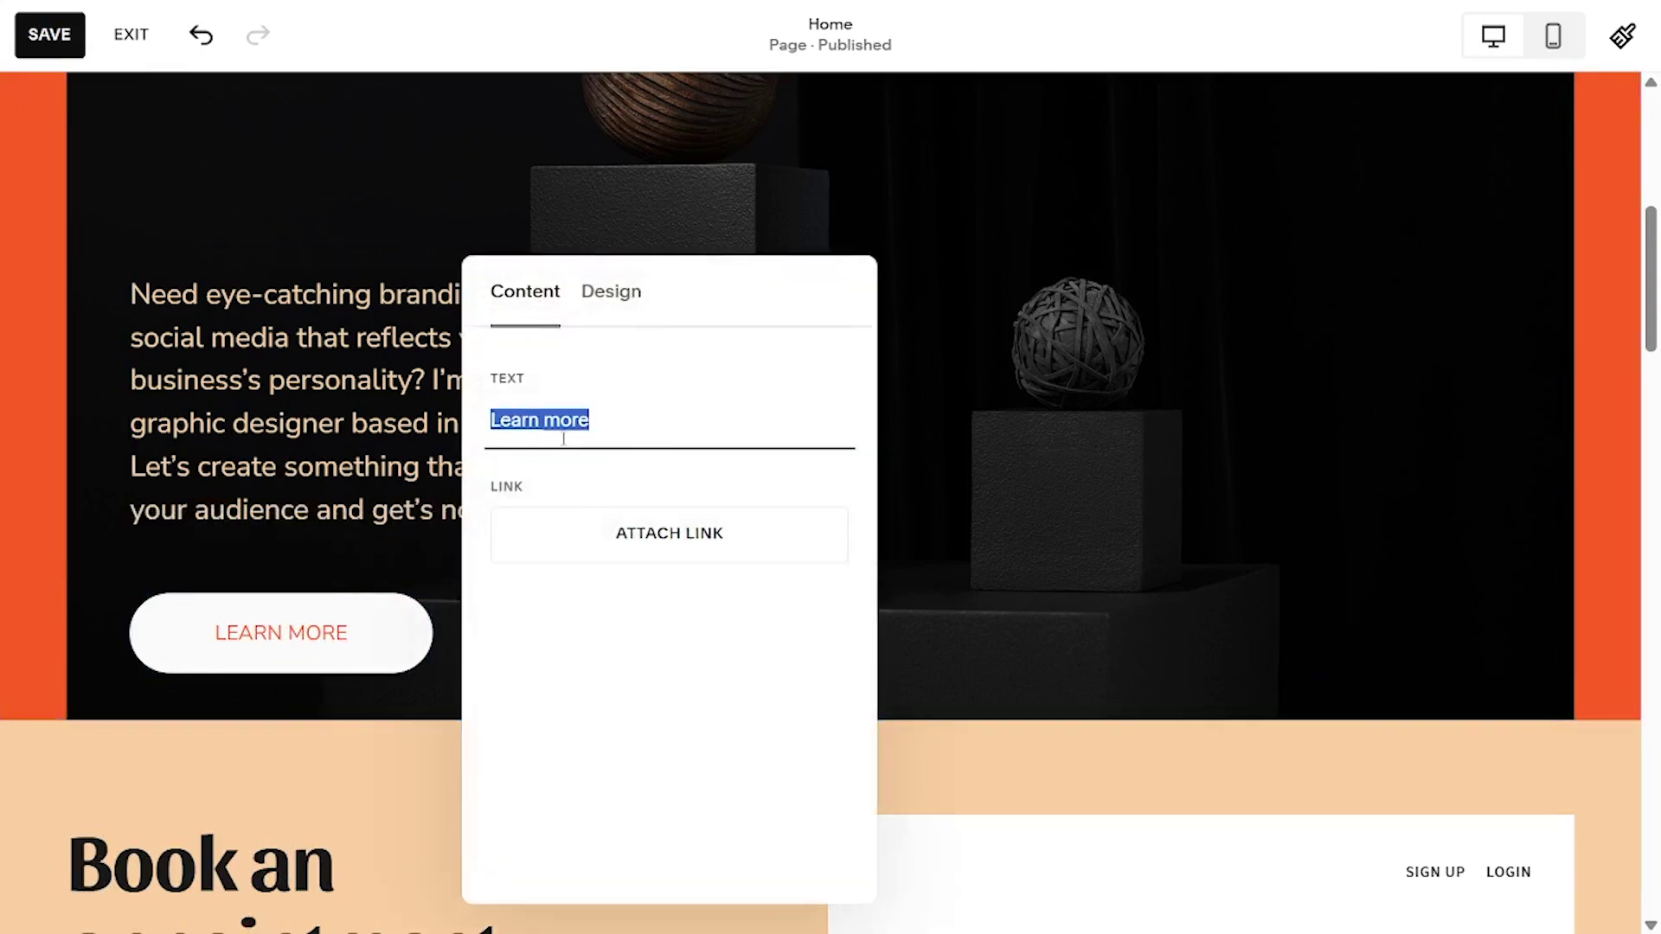
text(Book Now)
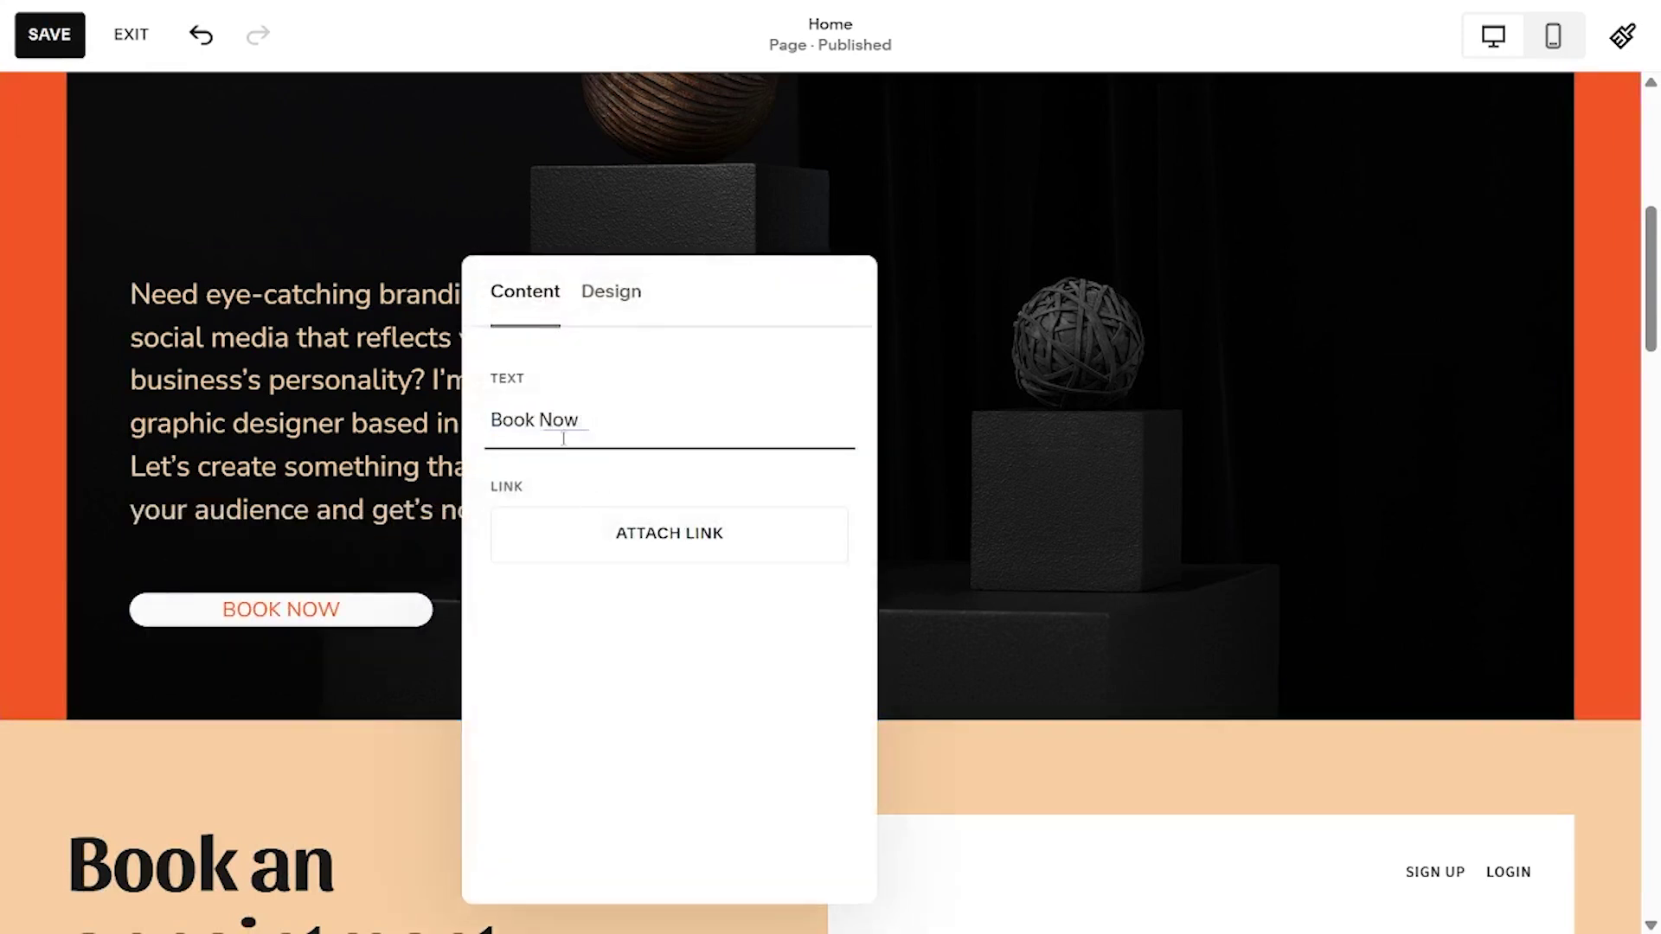
click(671, 537)
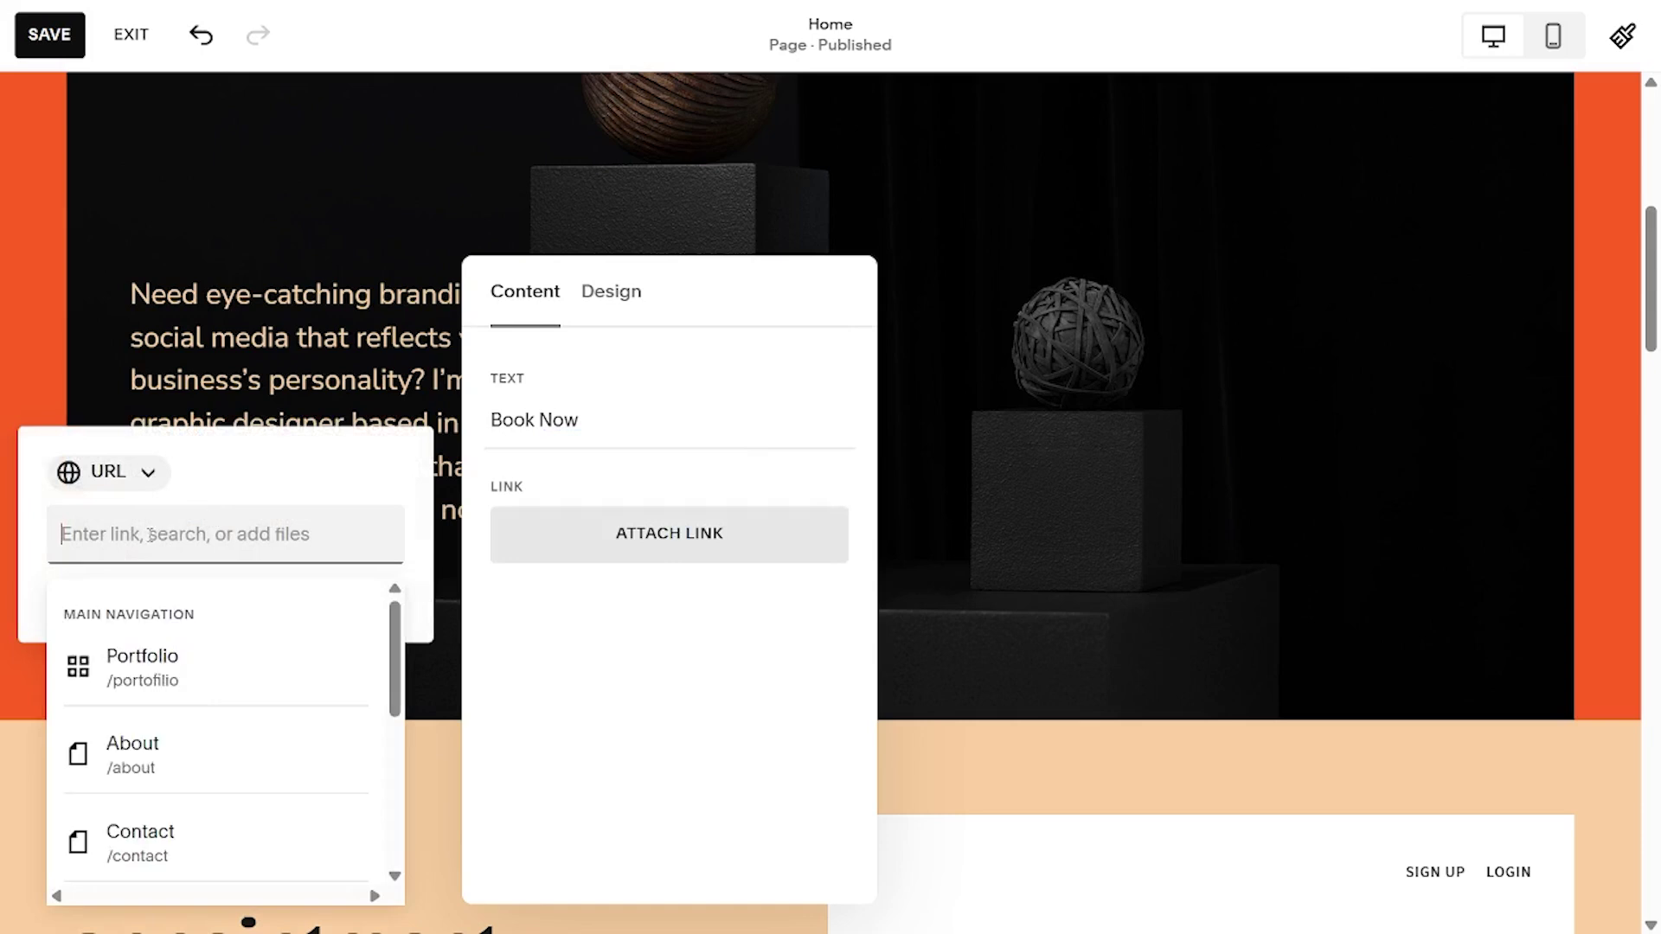
click(528, 407)
triple_click(528, 407)
text(Leanr More)
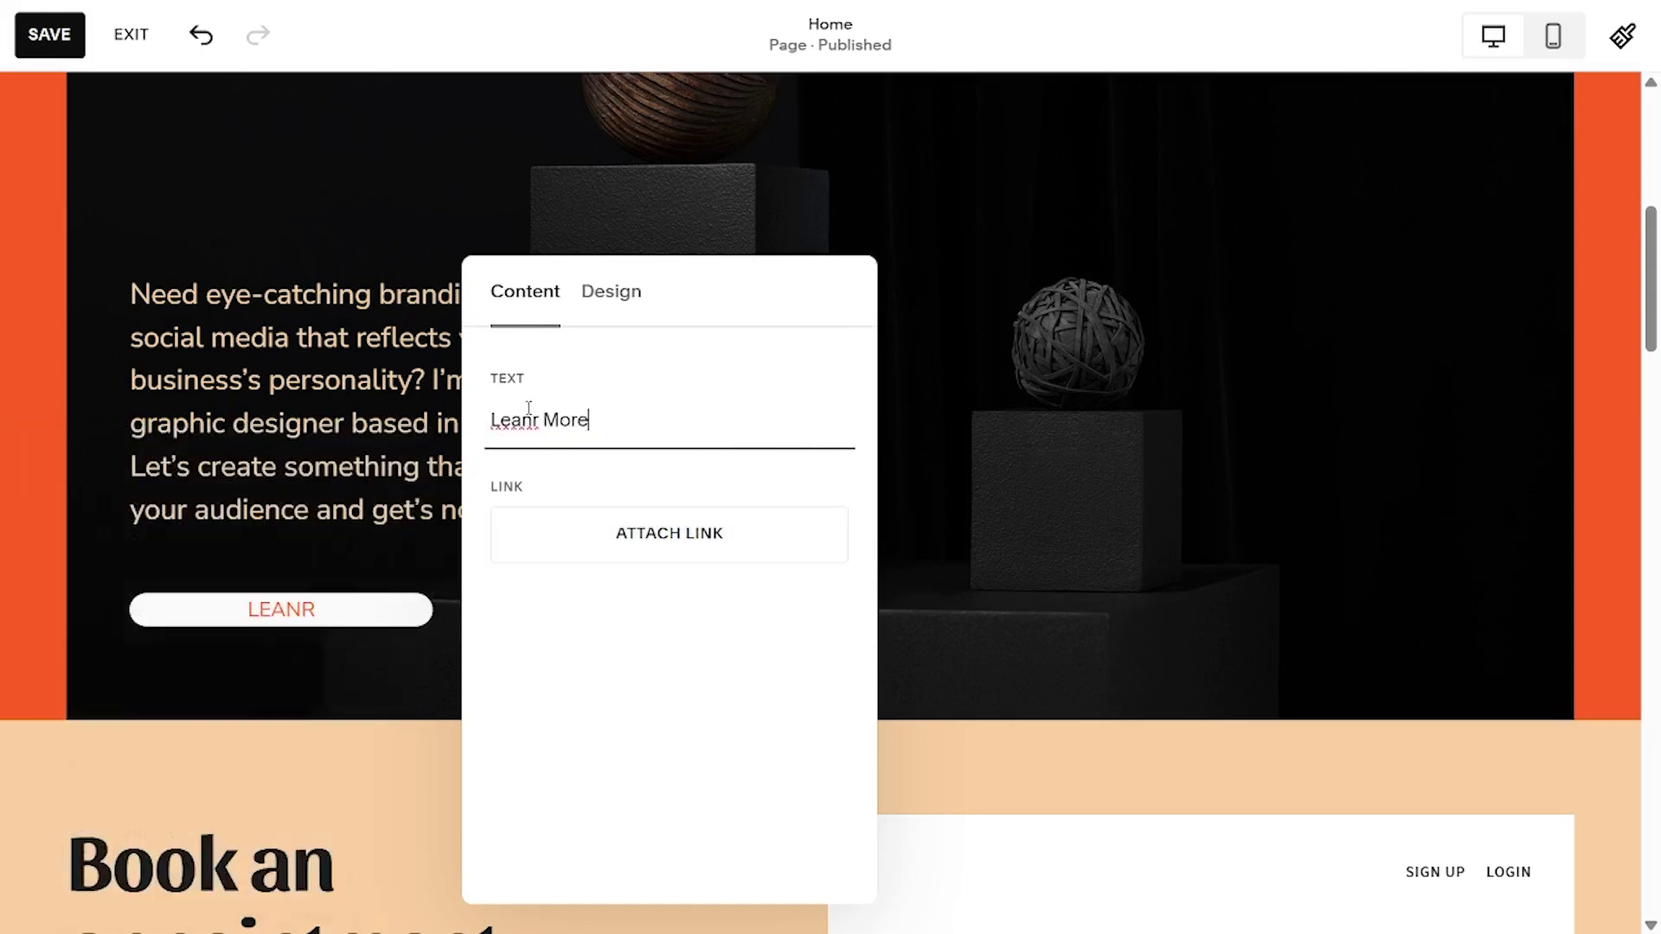
- Set the hero button's text to "View my work"
triple_click(559, 419)
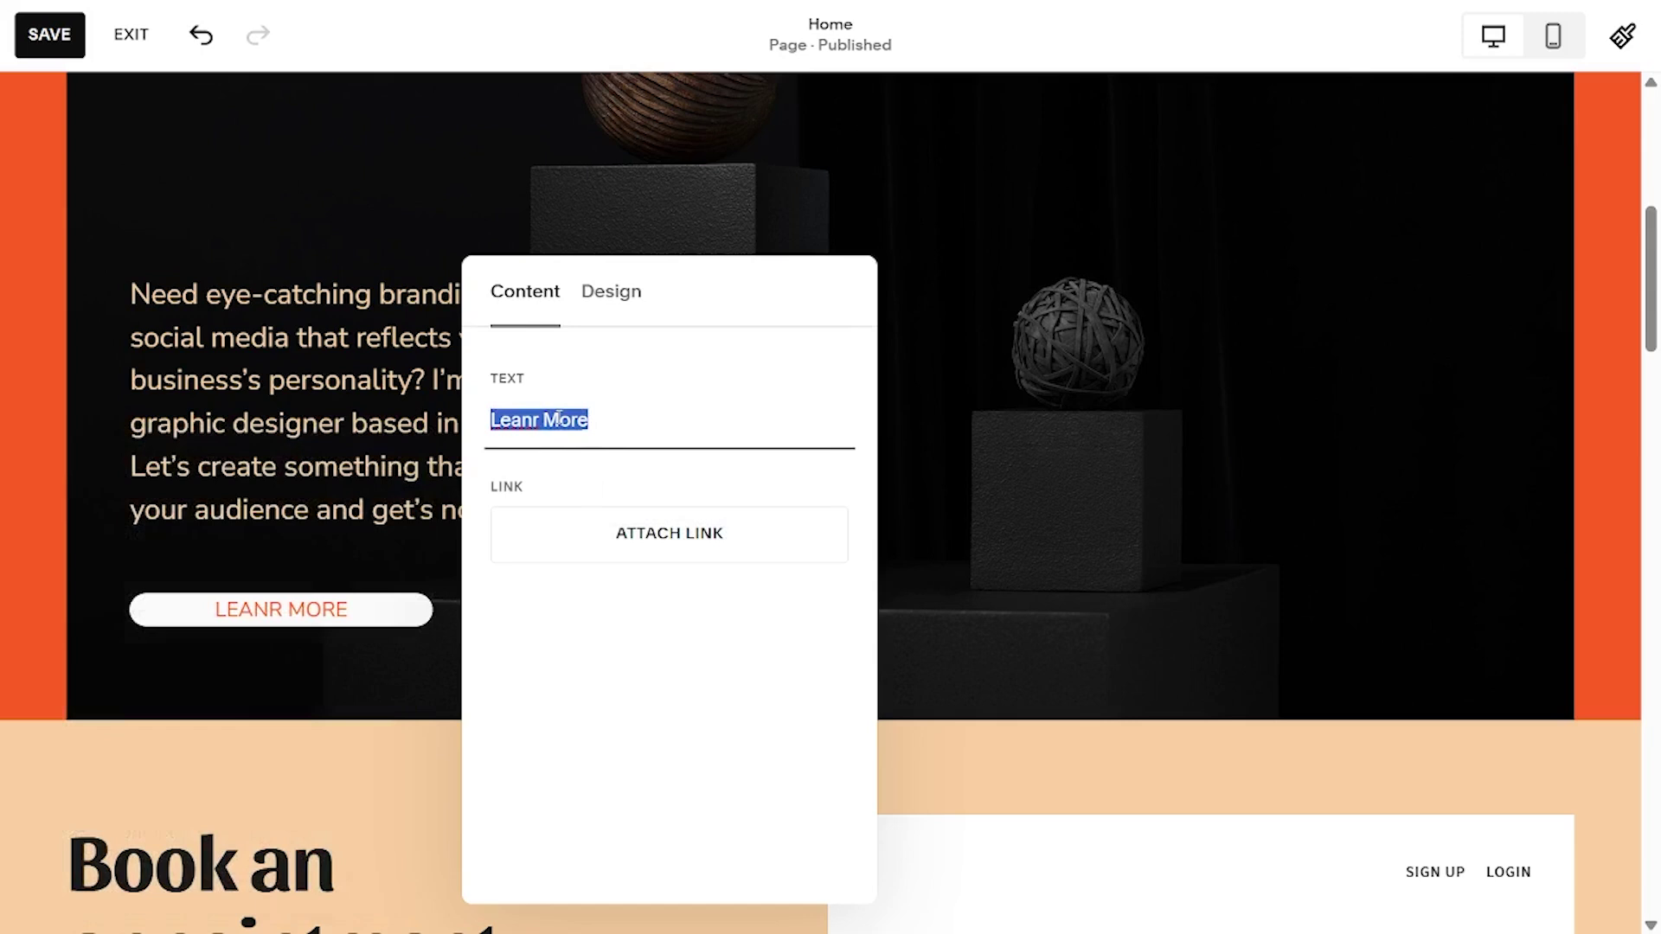
text(View our W)
key(BackSpace)
key(BackSpace)
key(BackSpace)
key(BackSpace)
key(BackSpace)
text(my work)
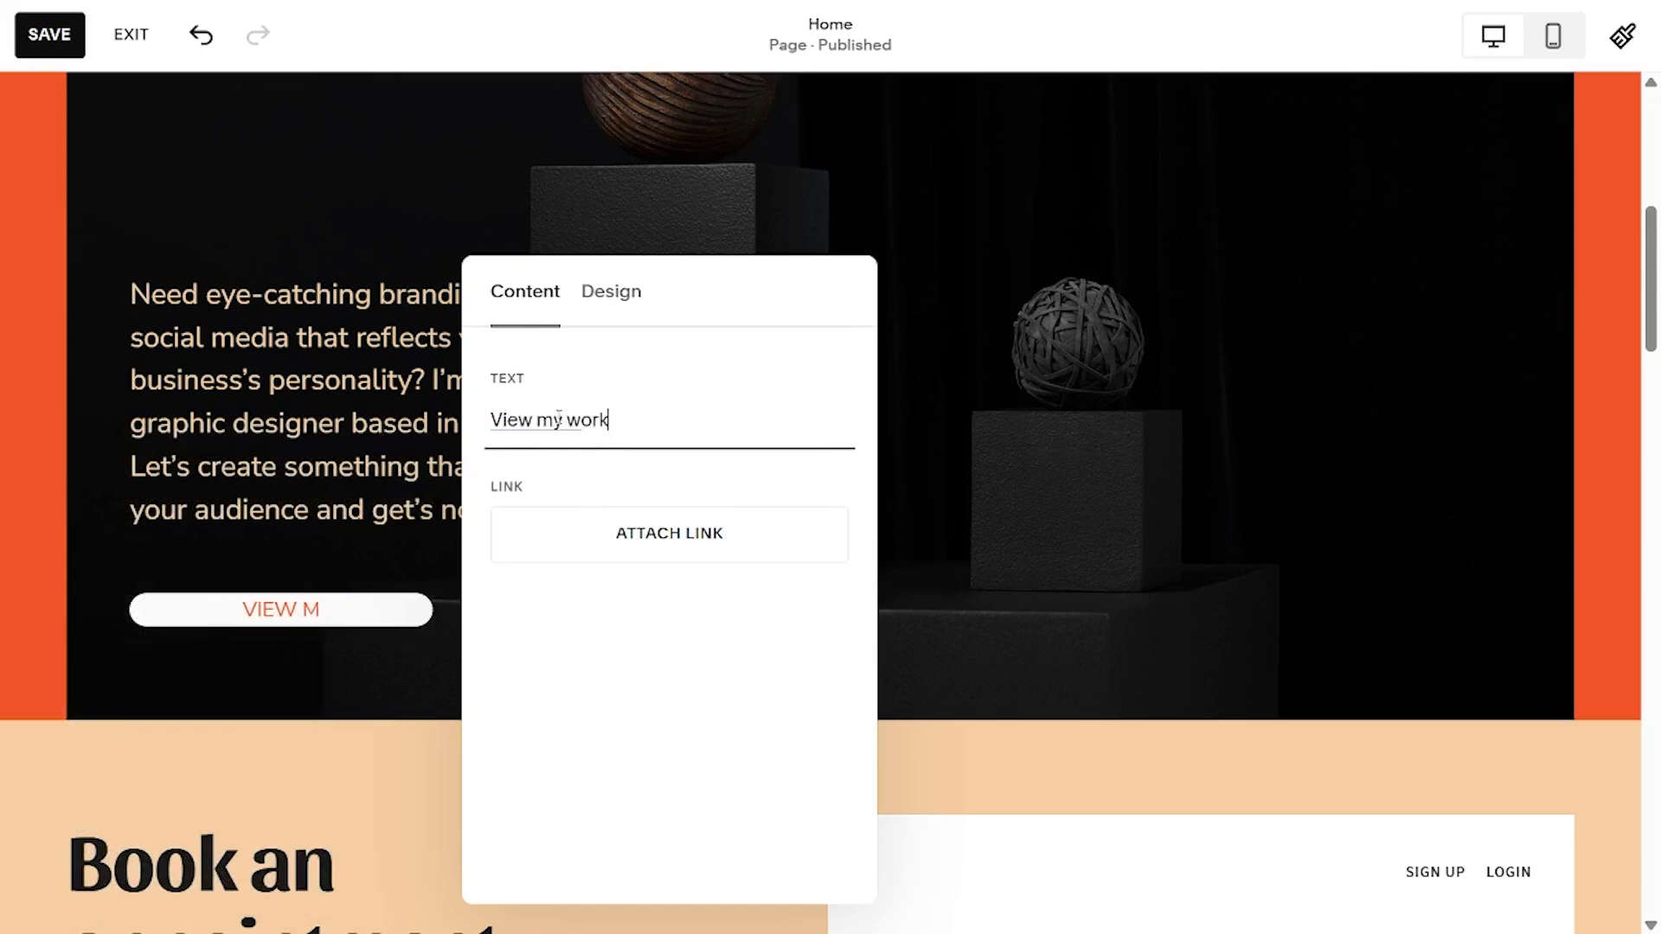
- Link the hero button to the Portfolio page from the main navigation
click(666, 540)
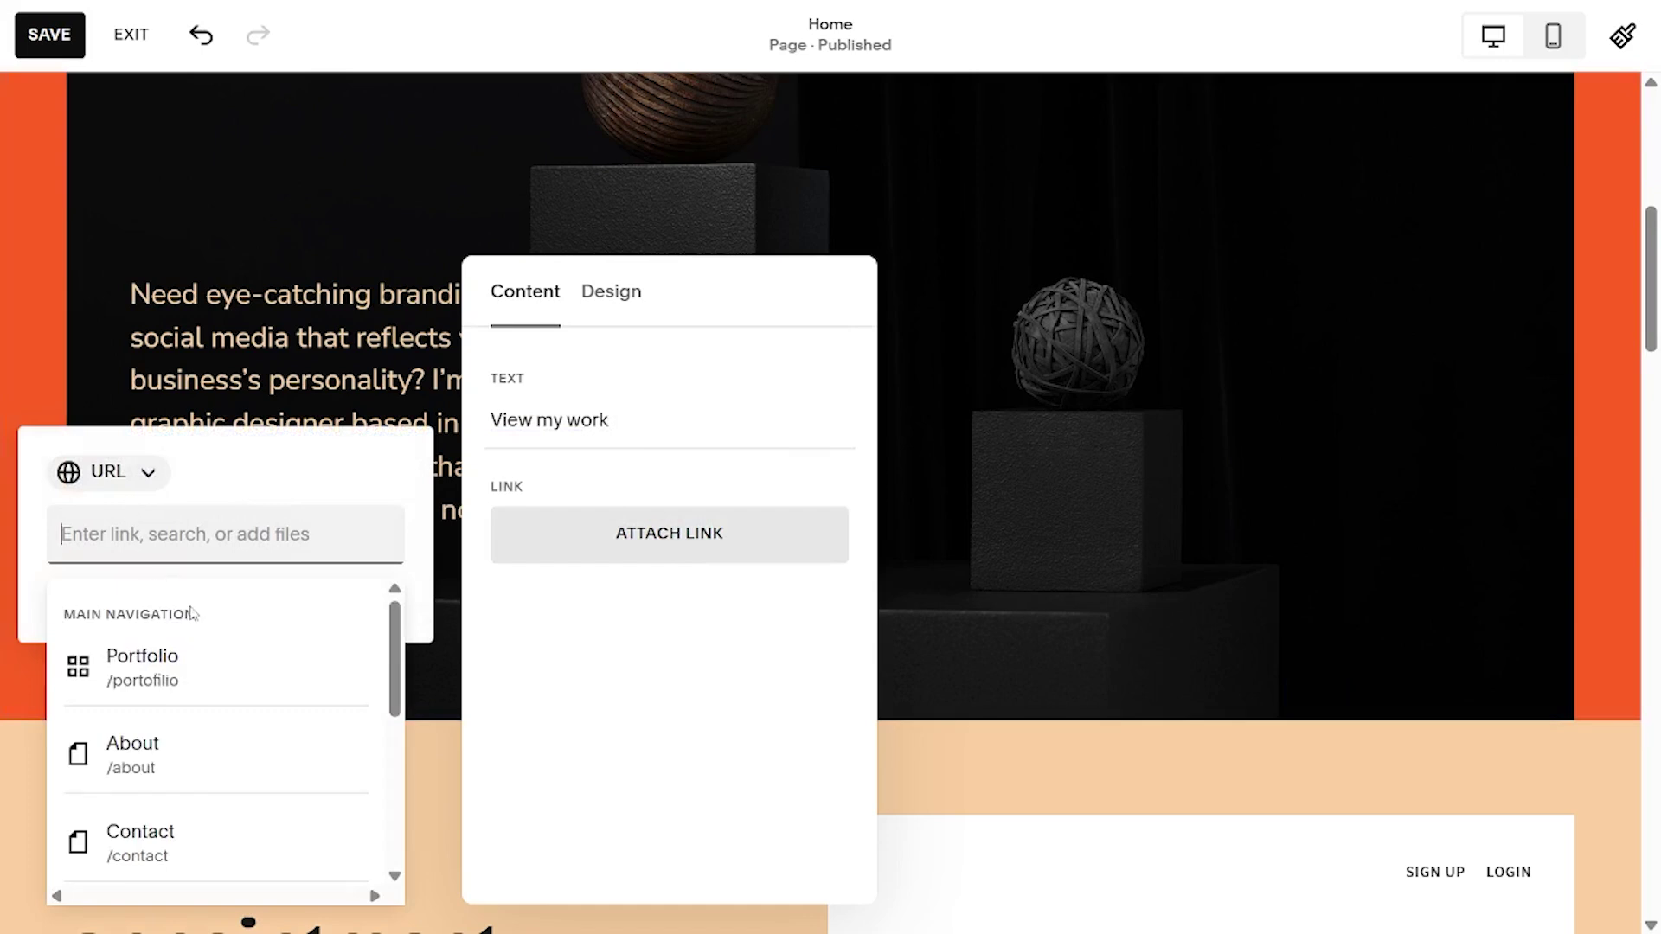
click(176, 690)
click(617, 333)
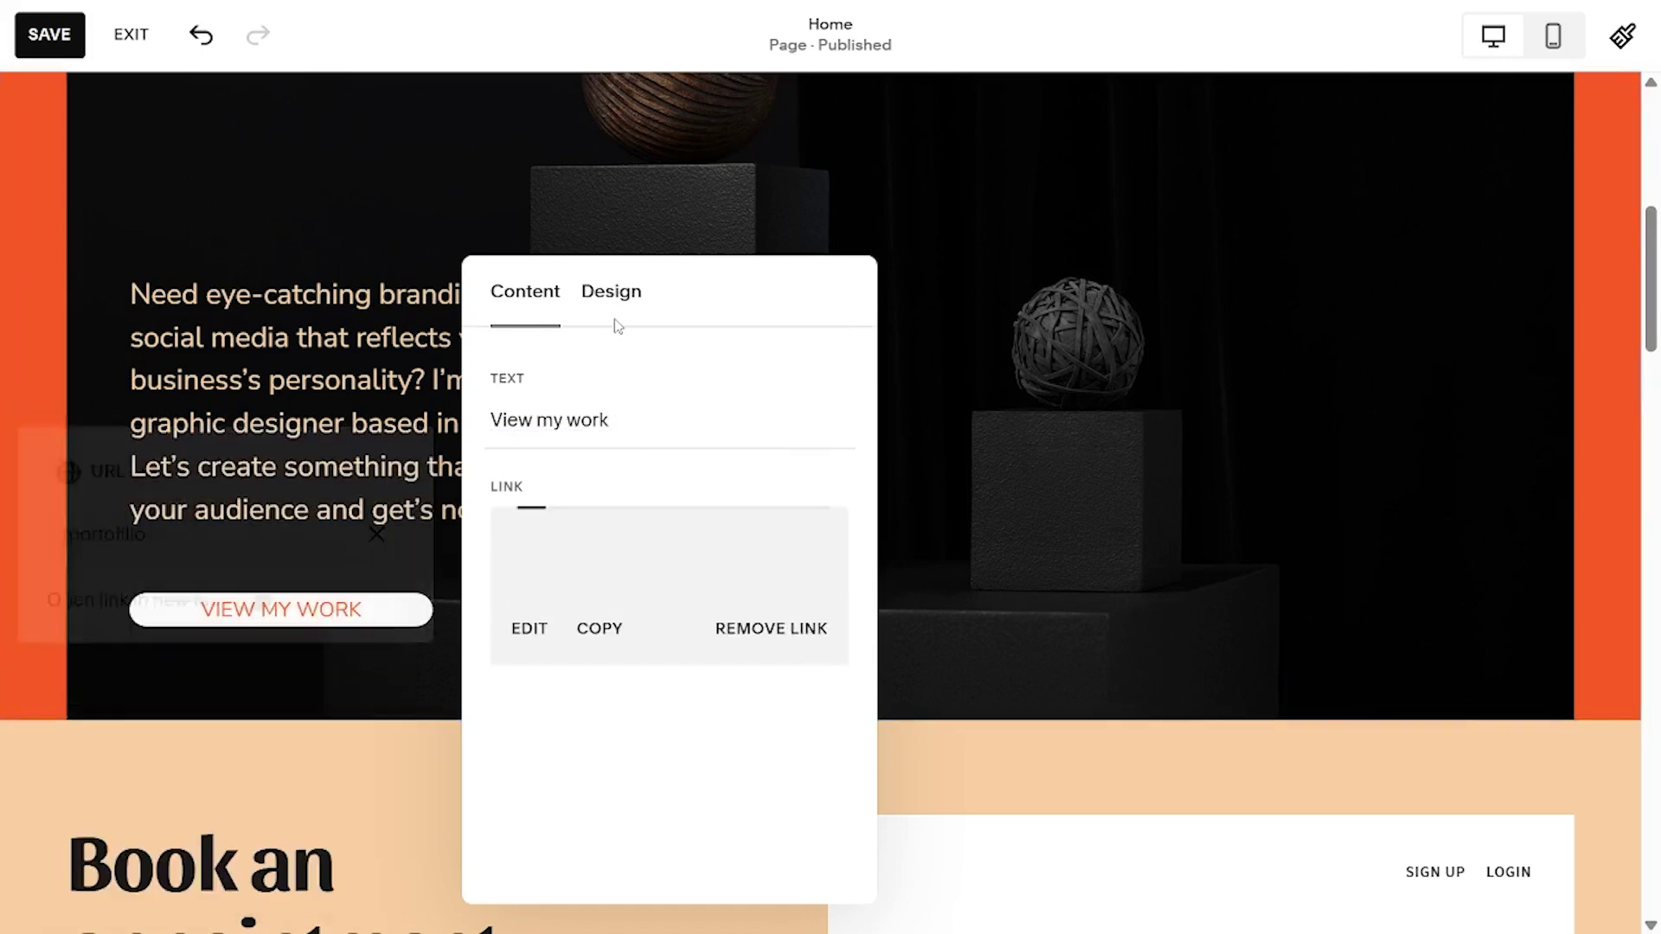
- Set the hero button's sizing to Fit in its design settings, and close the settings
click(611, 298)
click(630, 534)
click(946, 636)
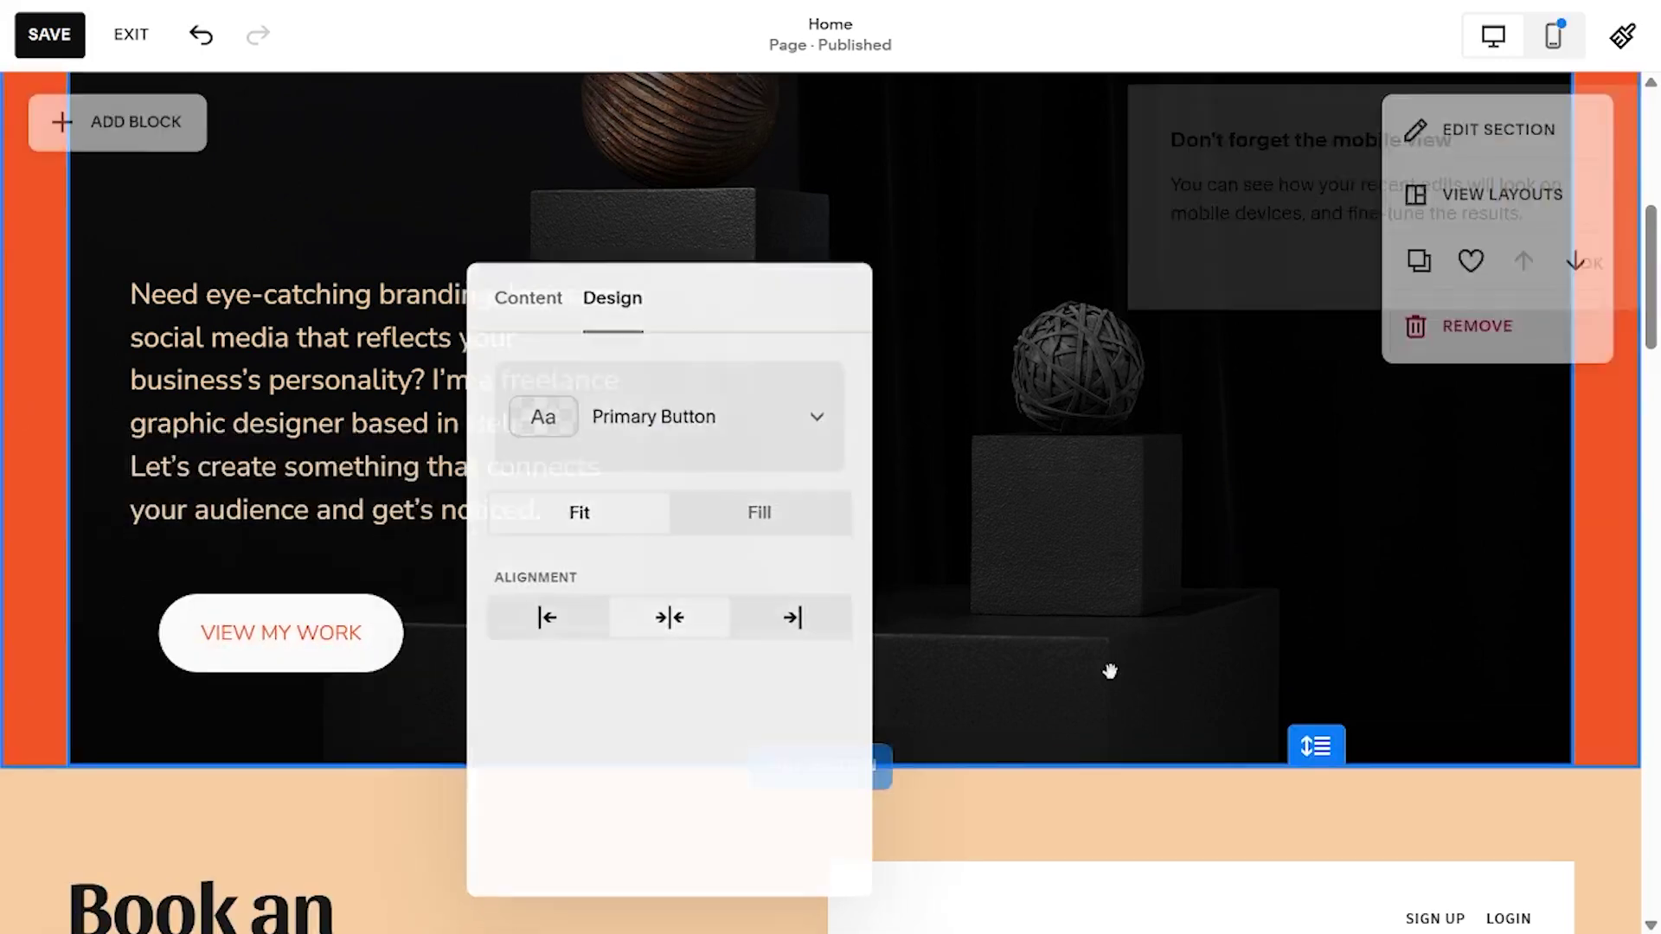
- Review the hero section and its button on desktop, and check the Home page's layout in mobile view
click(370, 650)
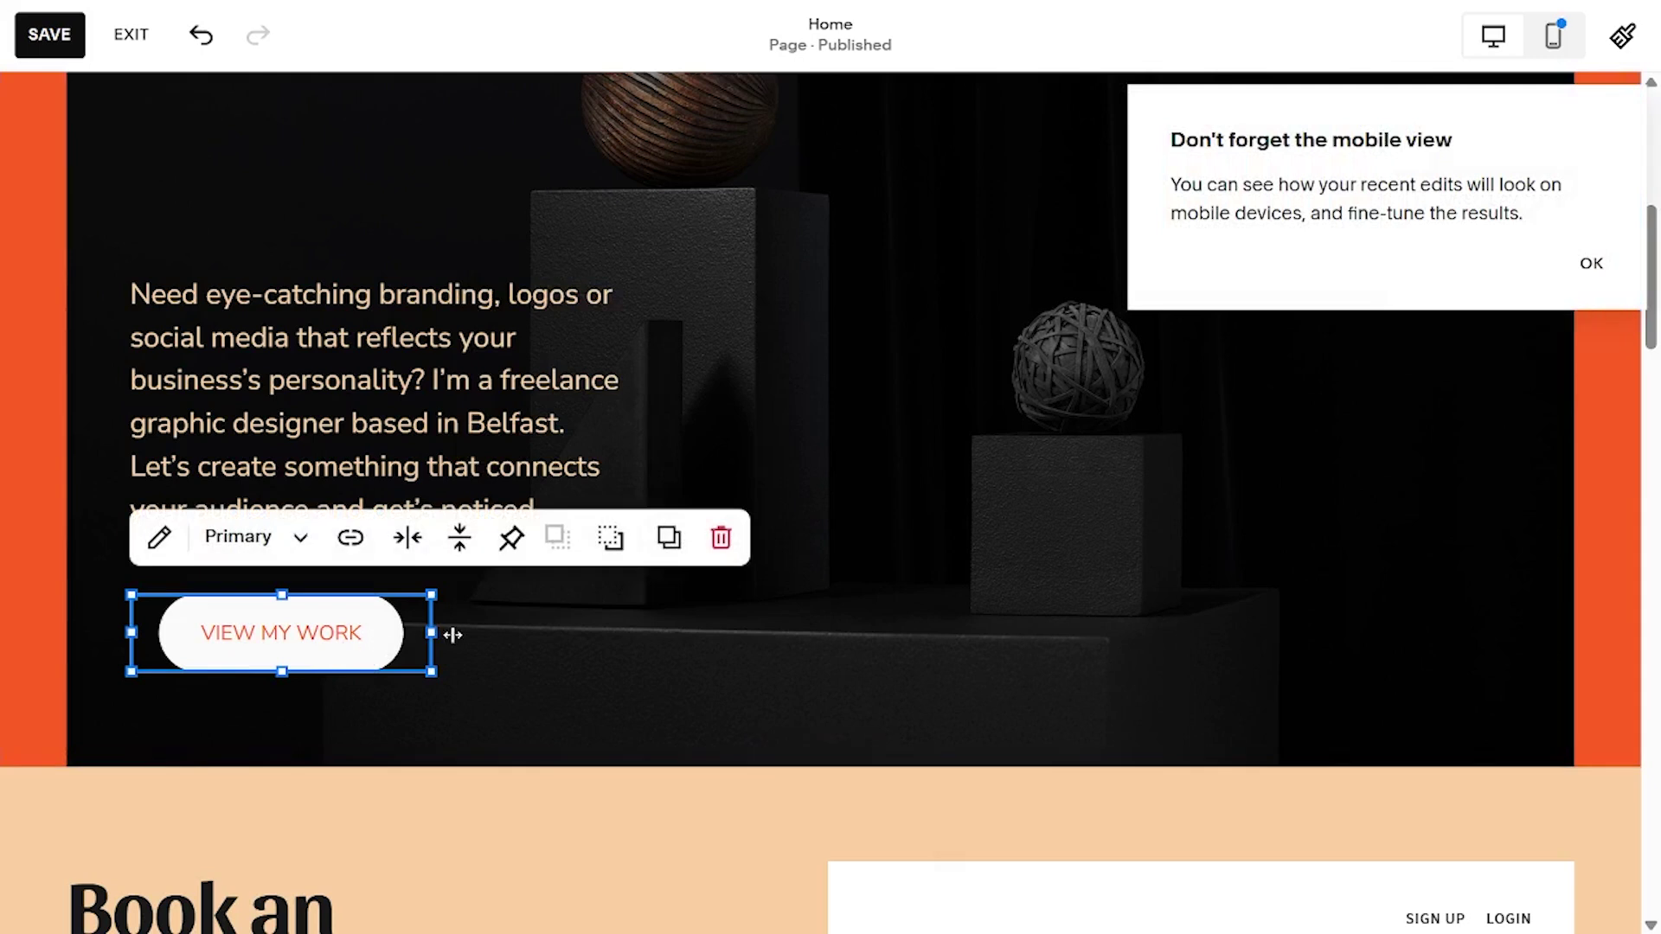
scroll(860, 575, up, 7)
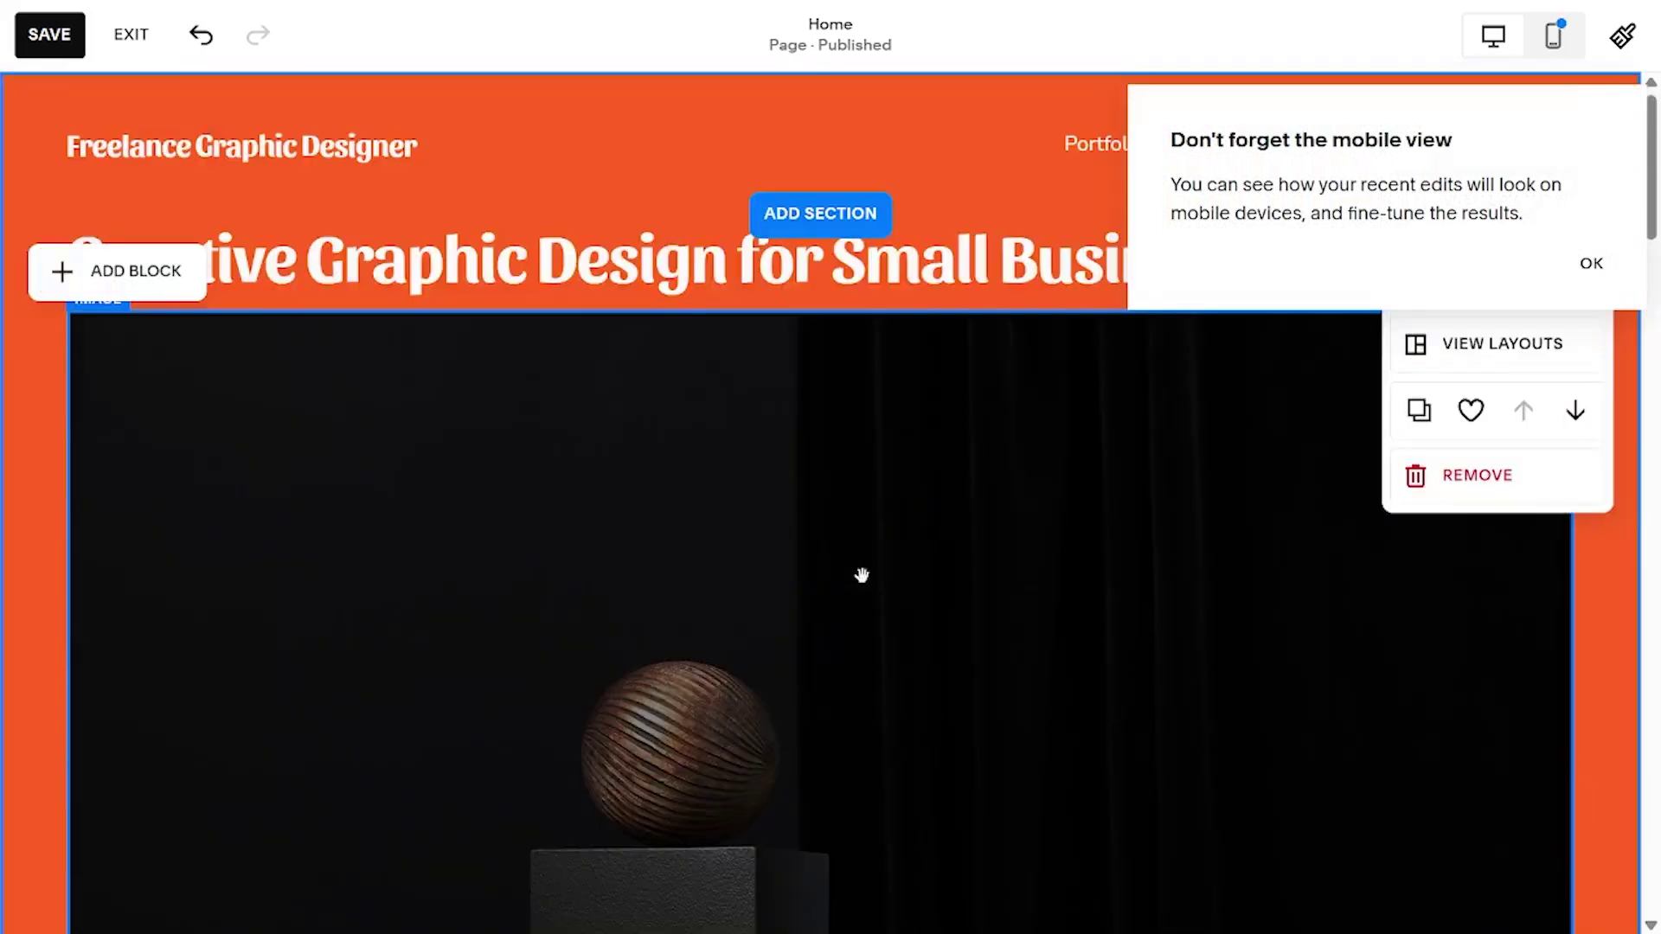
scroll(861, 575, down, 8)
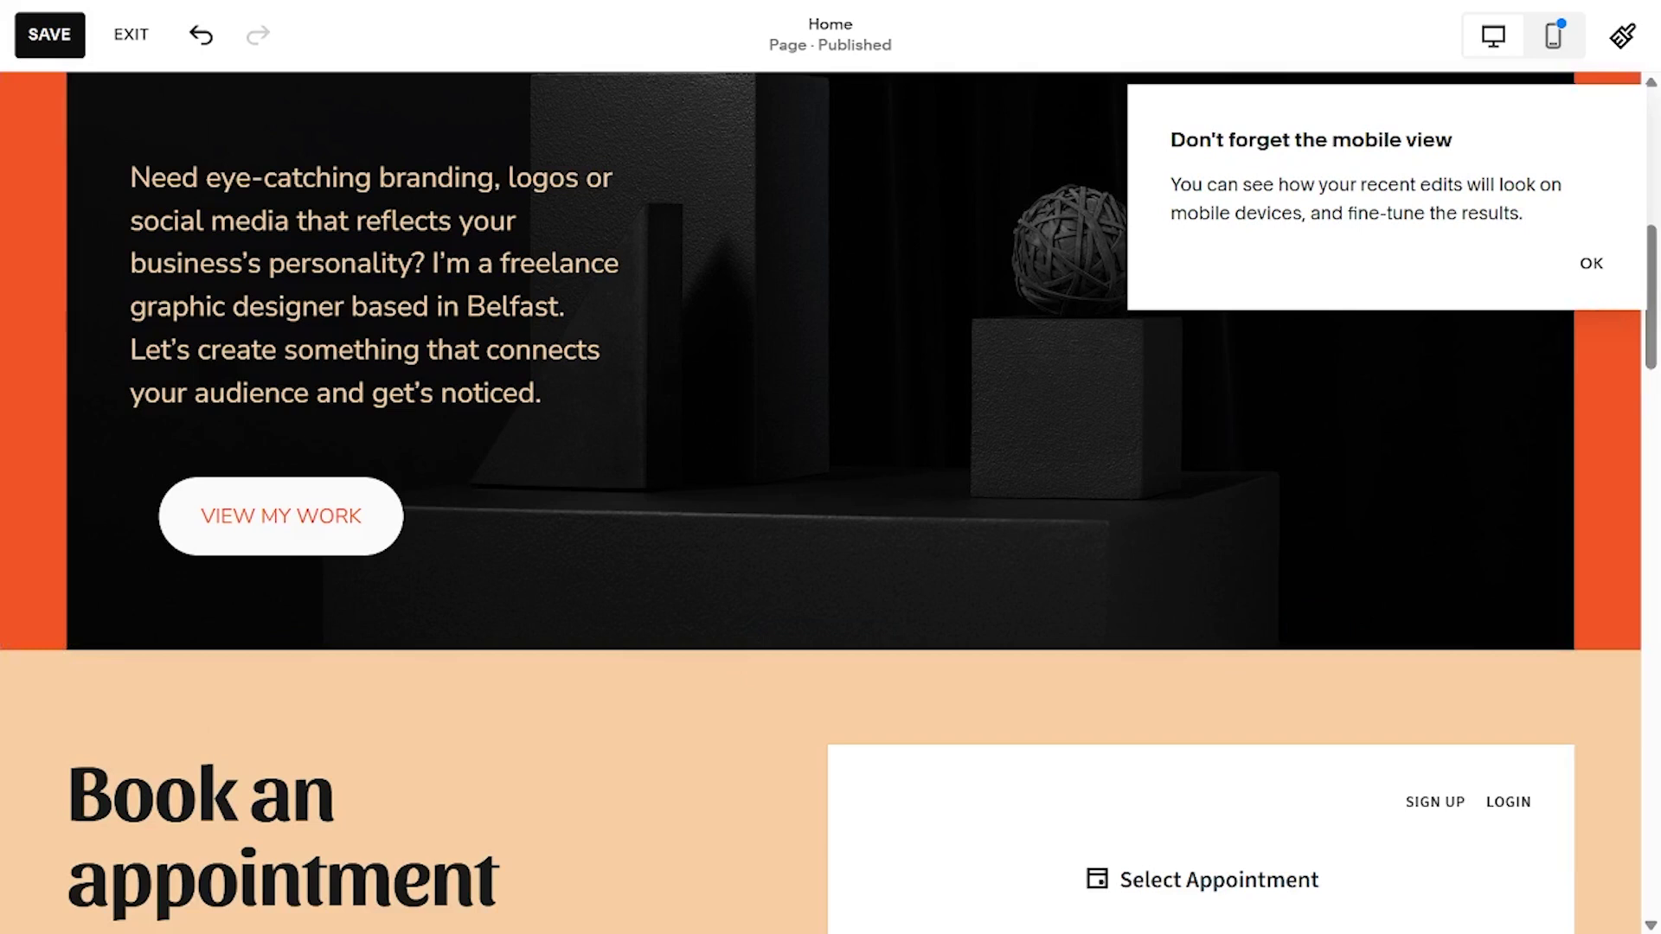
scroll(1121, 363, up, 8)
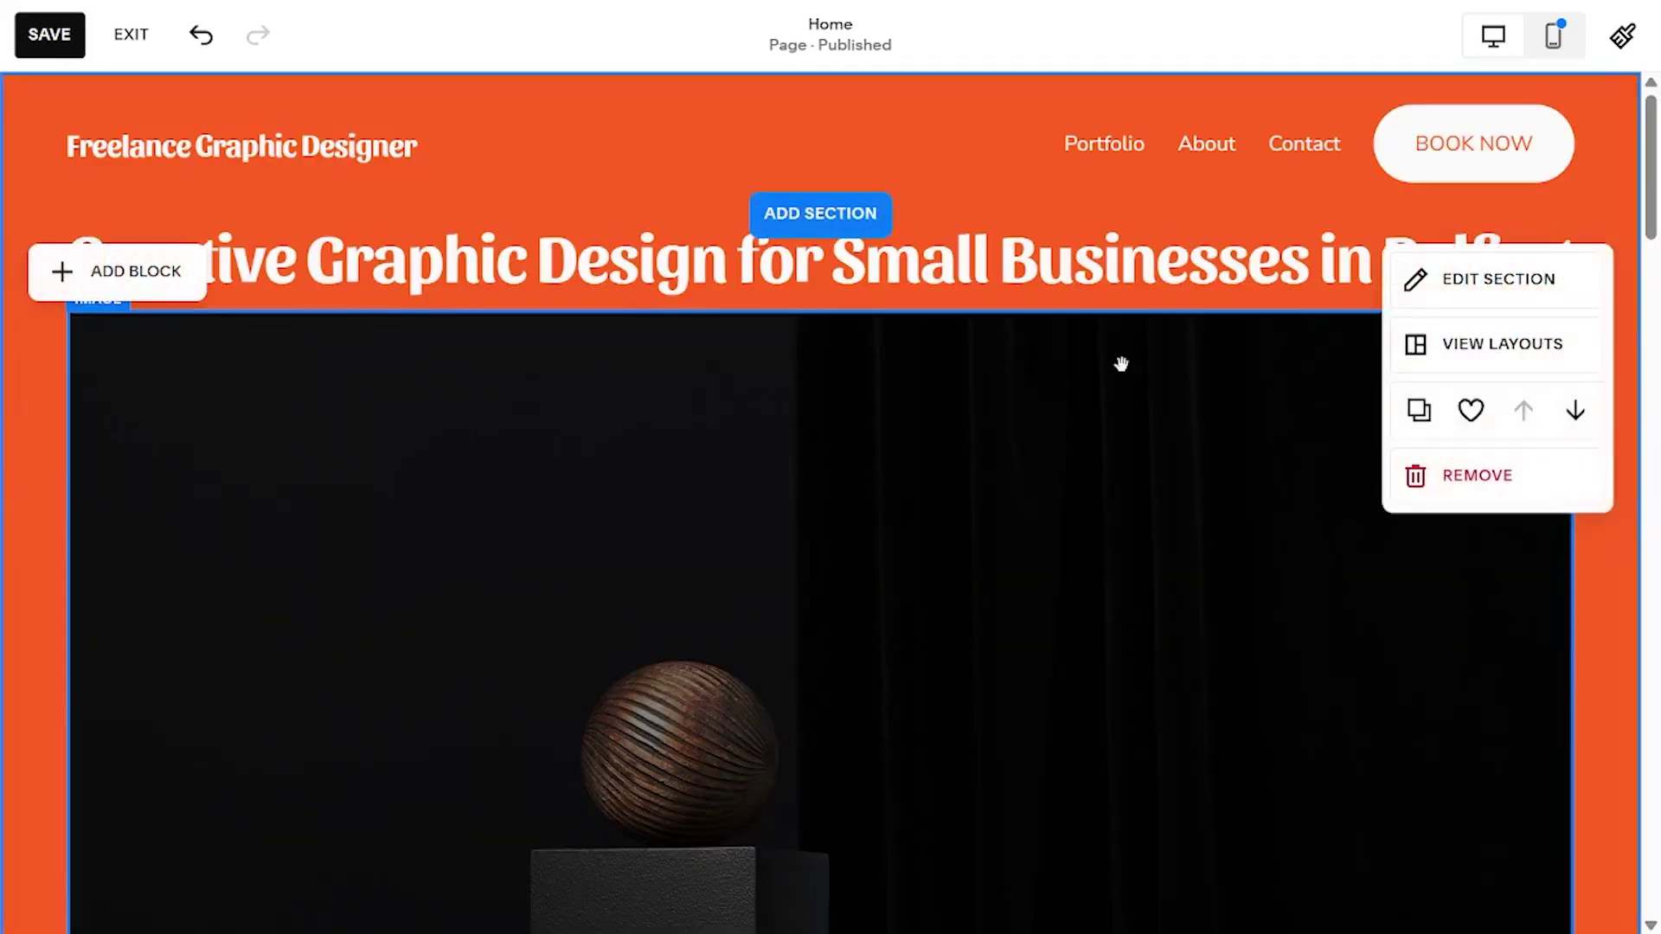
click(1554, 34)
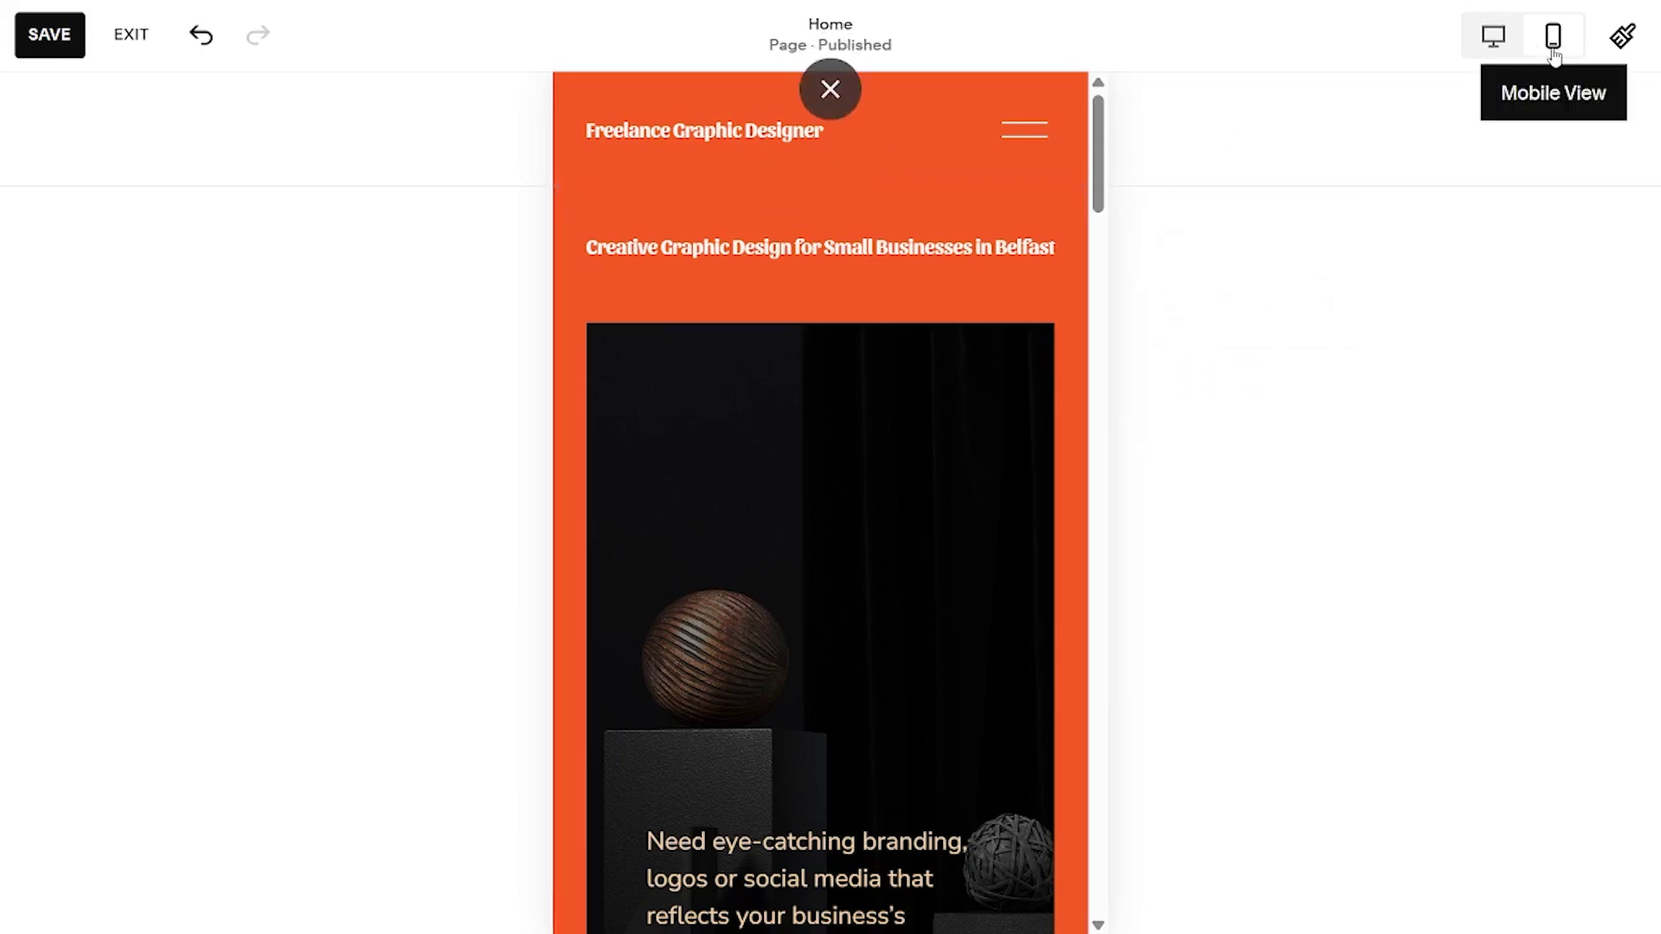
scroll(939, 522, down, 12)
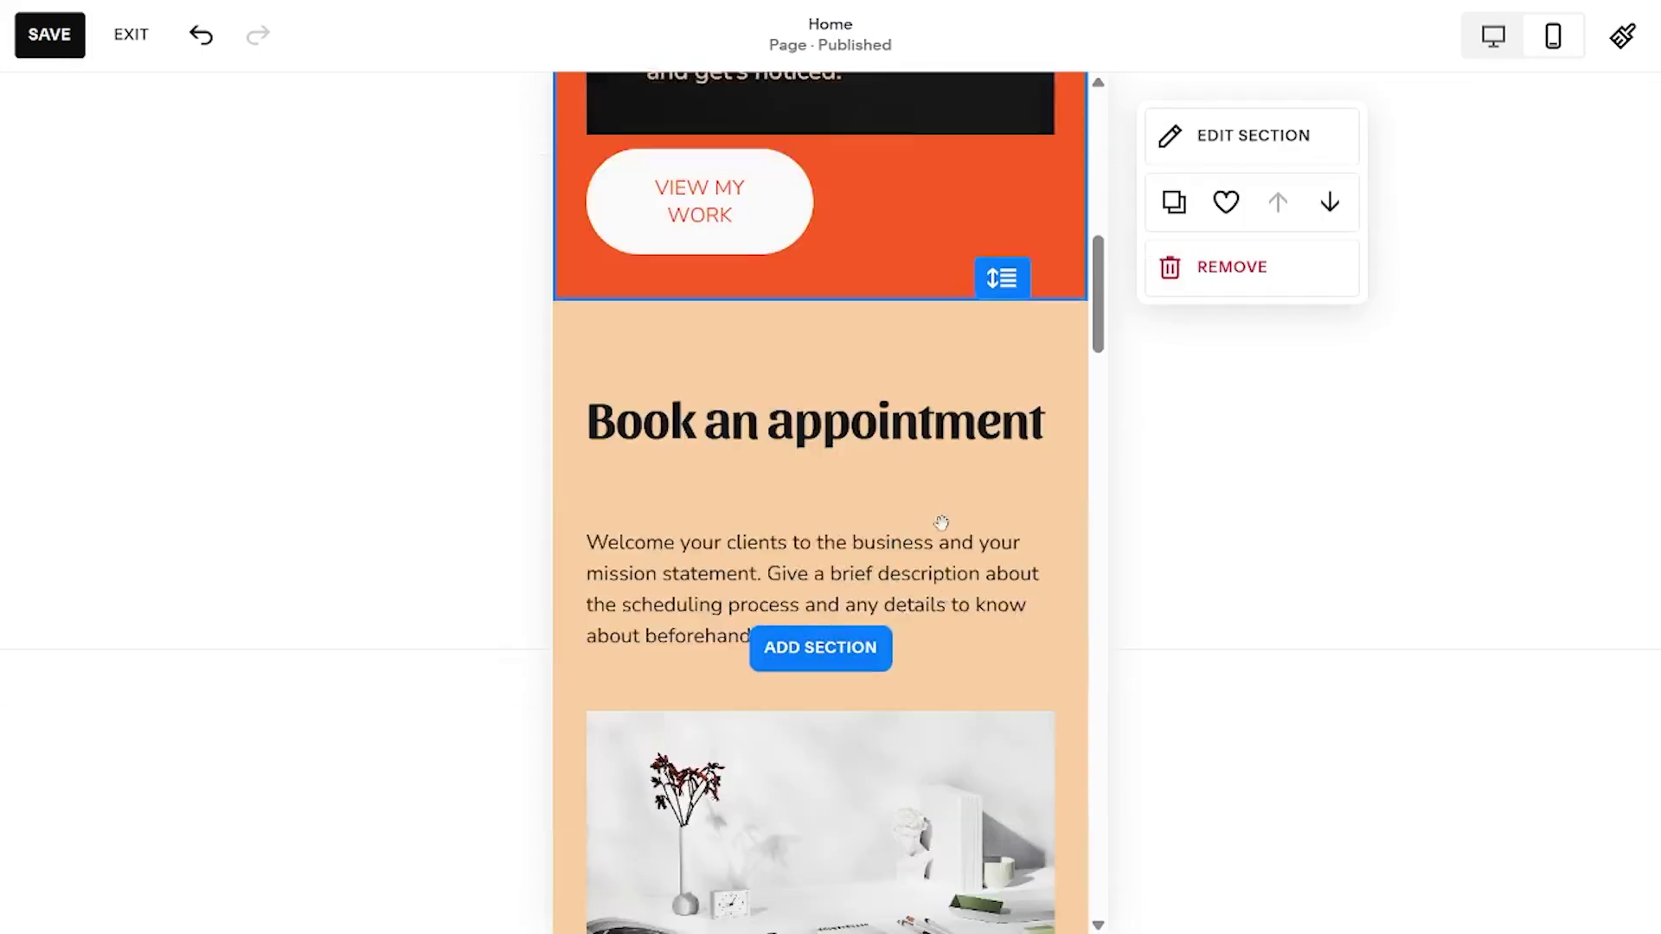
- Examine the hero section in mobile view, checking the heading, image, introduction text and how the button's text wraps
scroll(943, 528, up, 1)
scroll(945, 535, up, 3)
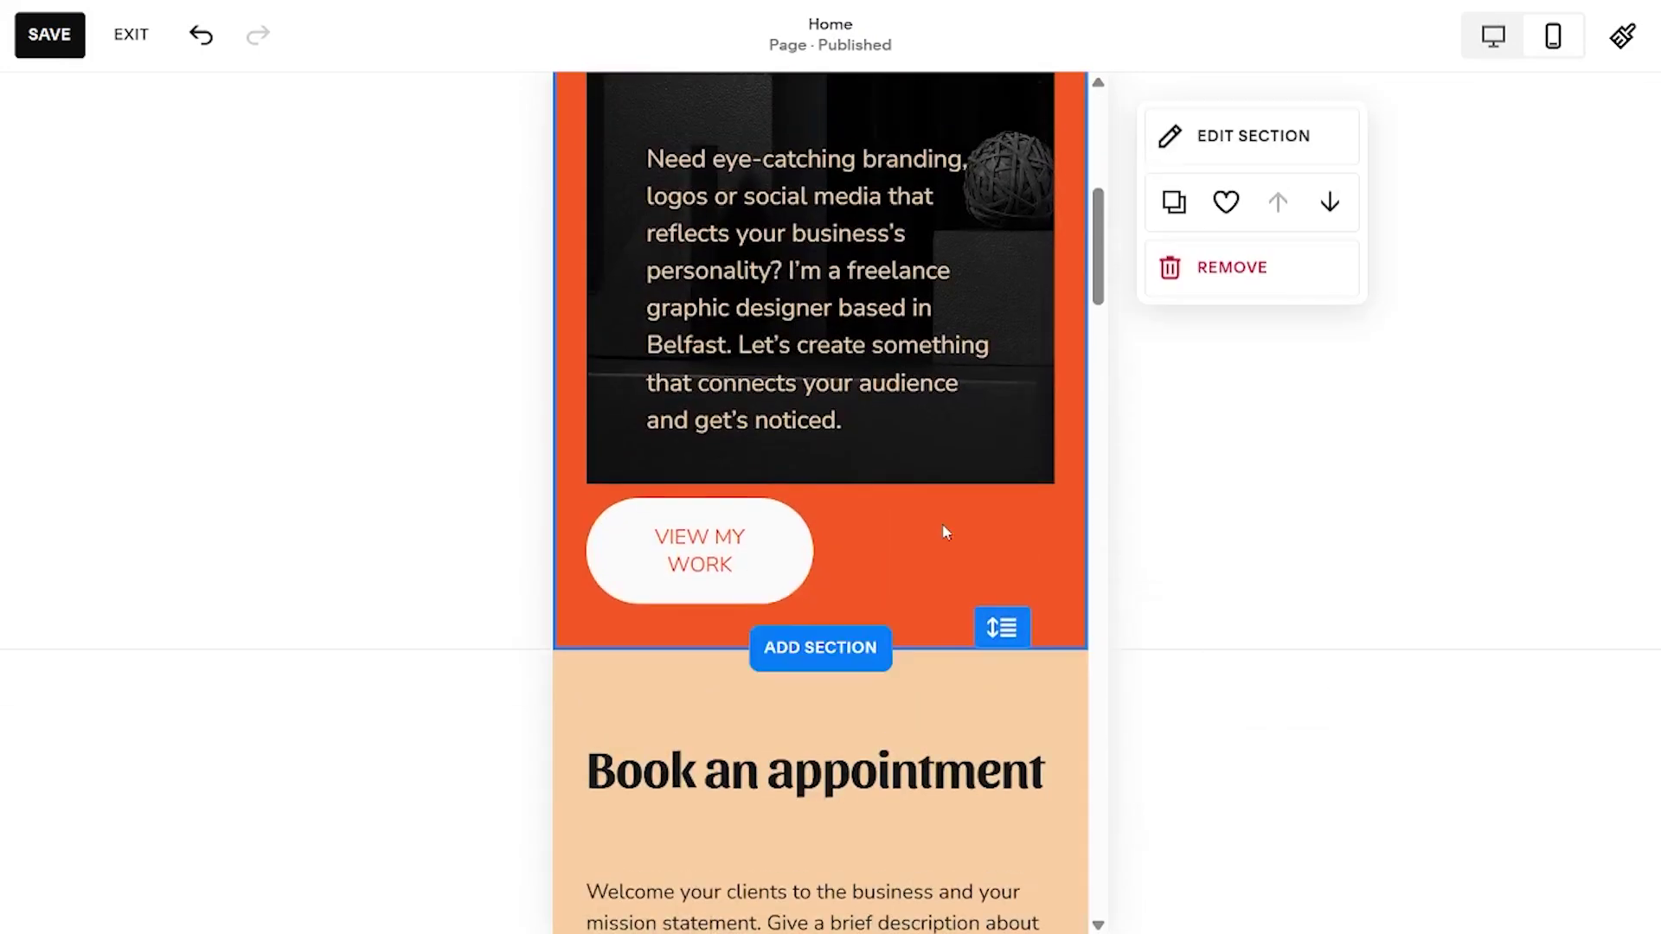
click(792, 540)
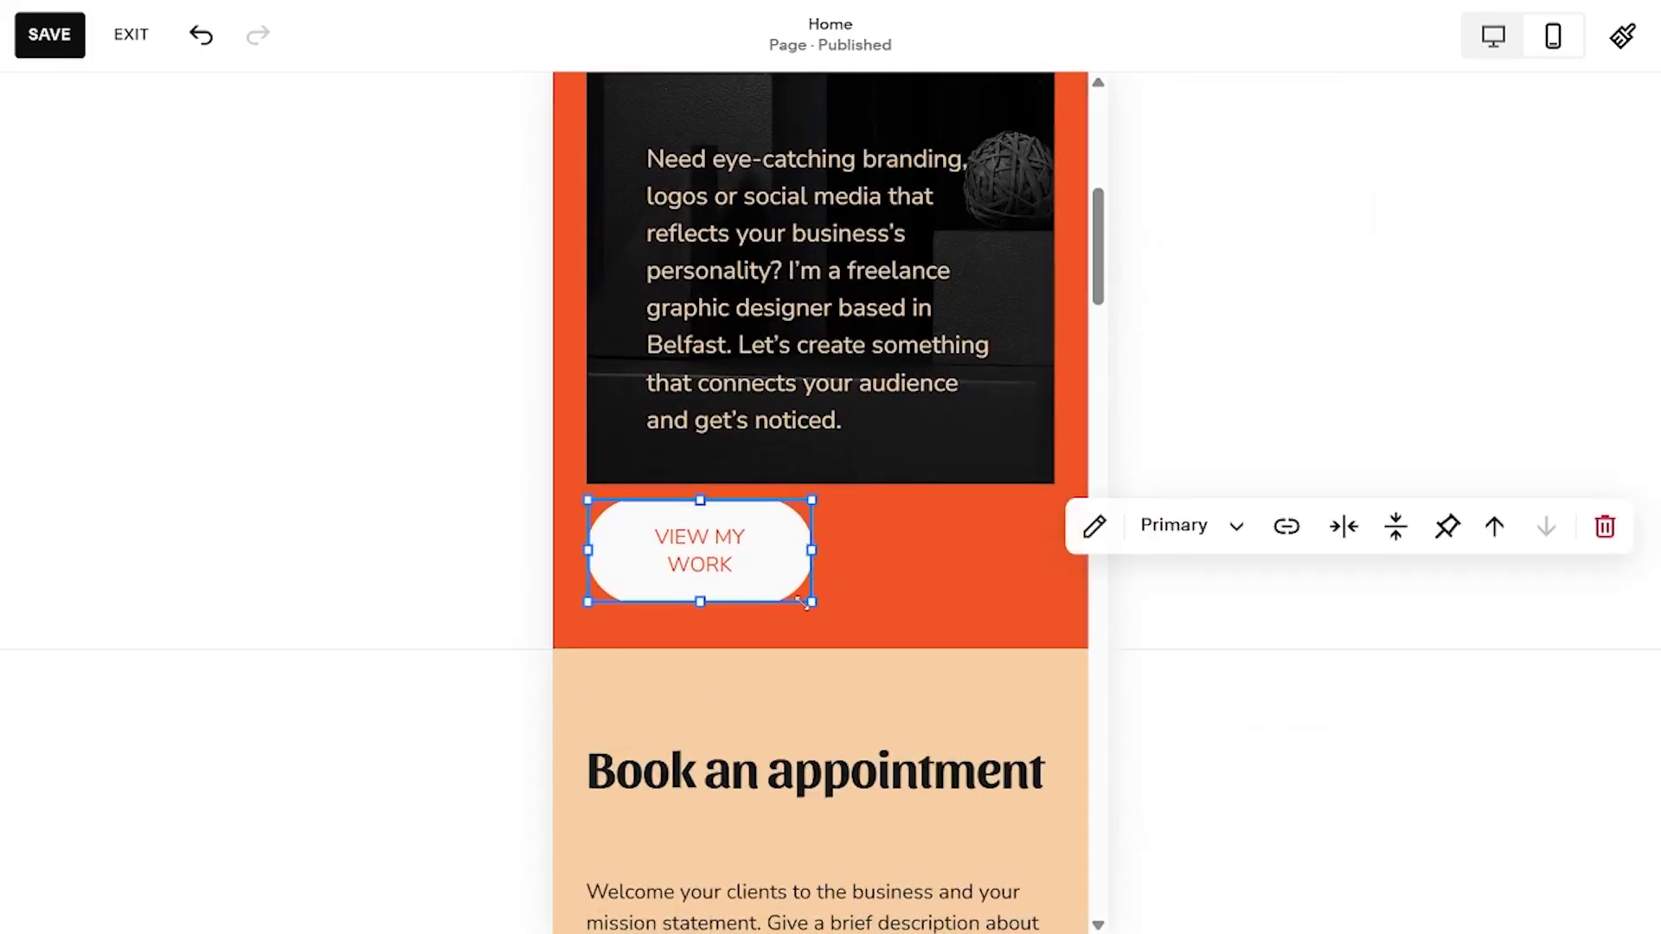
scroll(763, 464, up, 6)
click(766, 470)
scroll(766, 469, down, 4)
scroll(766, 470, down, 10)
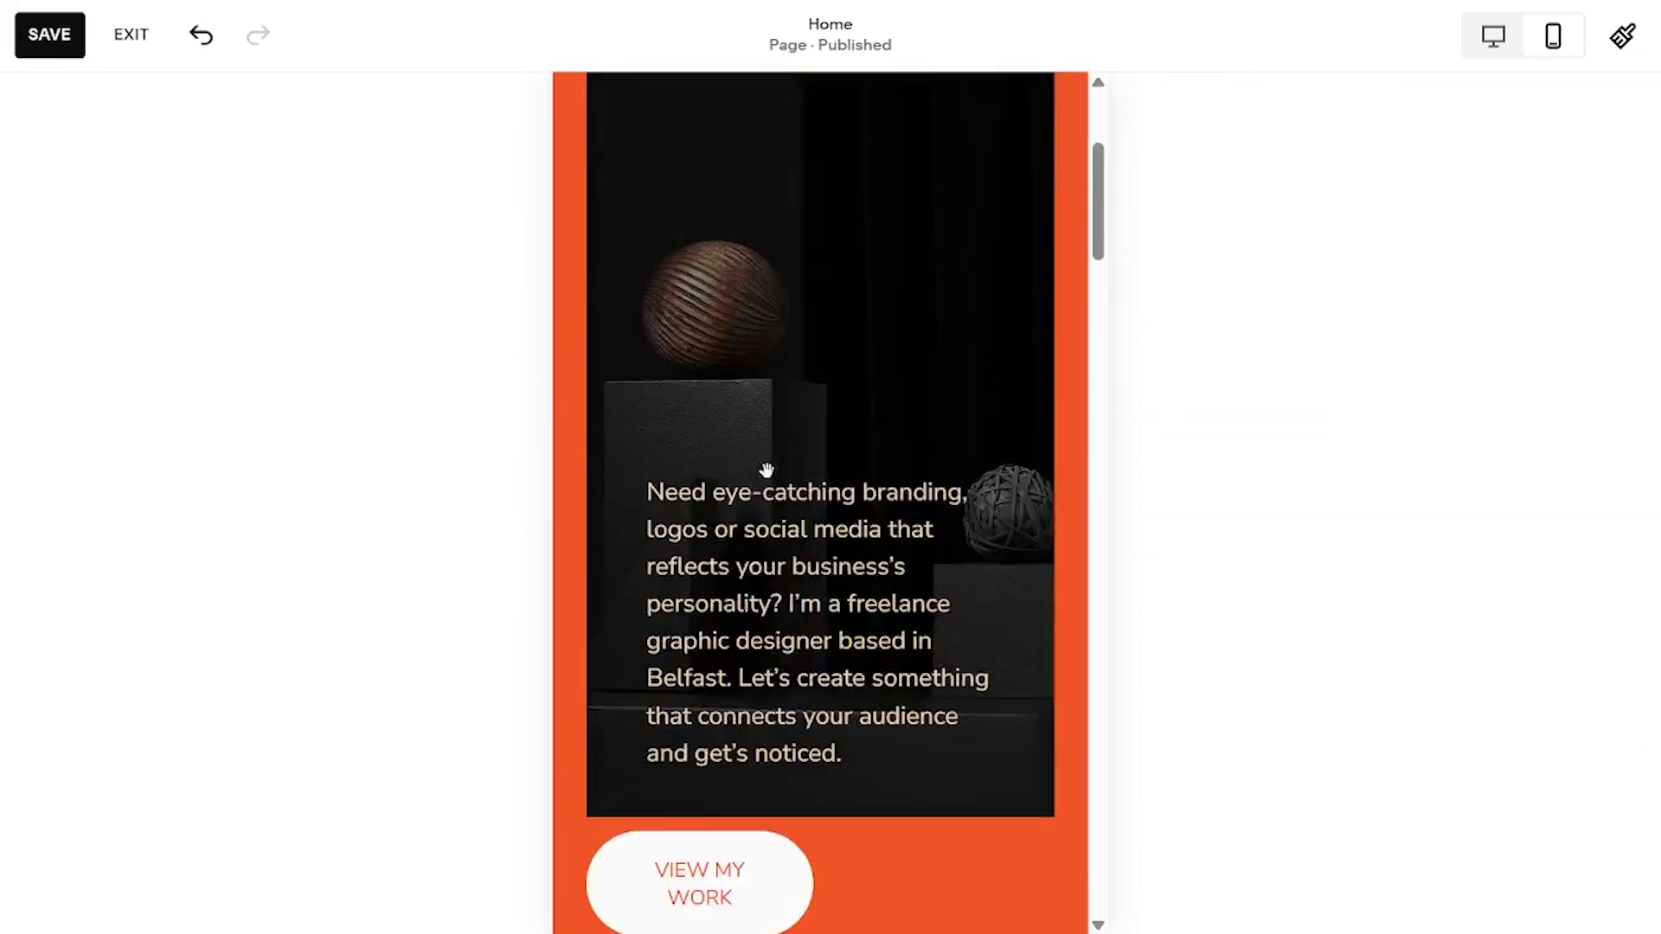
scroll(766, 470, up, 6)
click(764, 468)
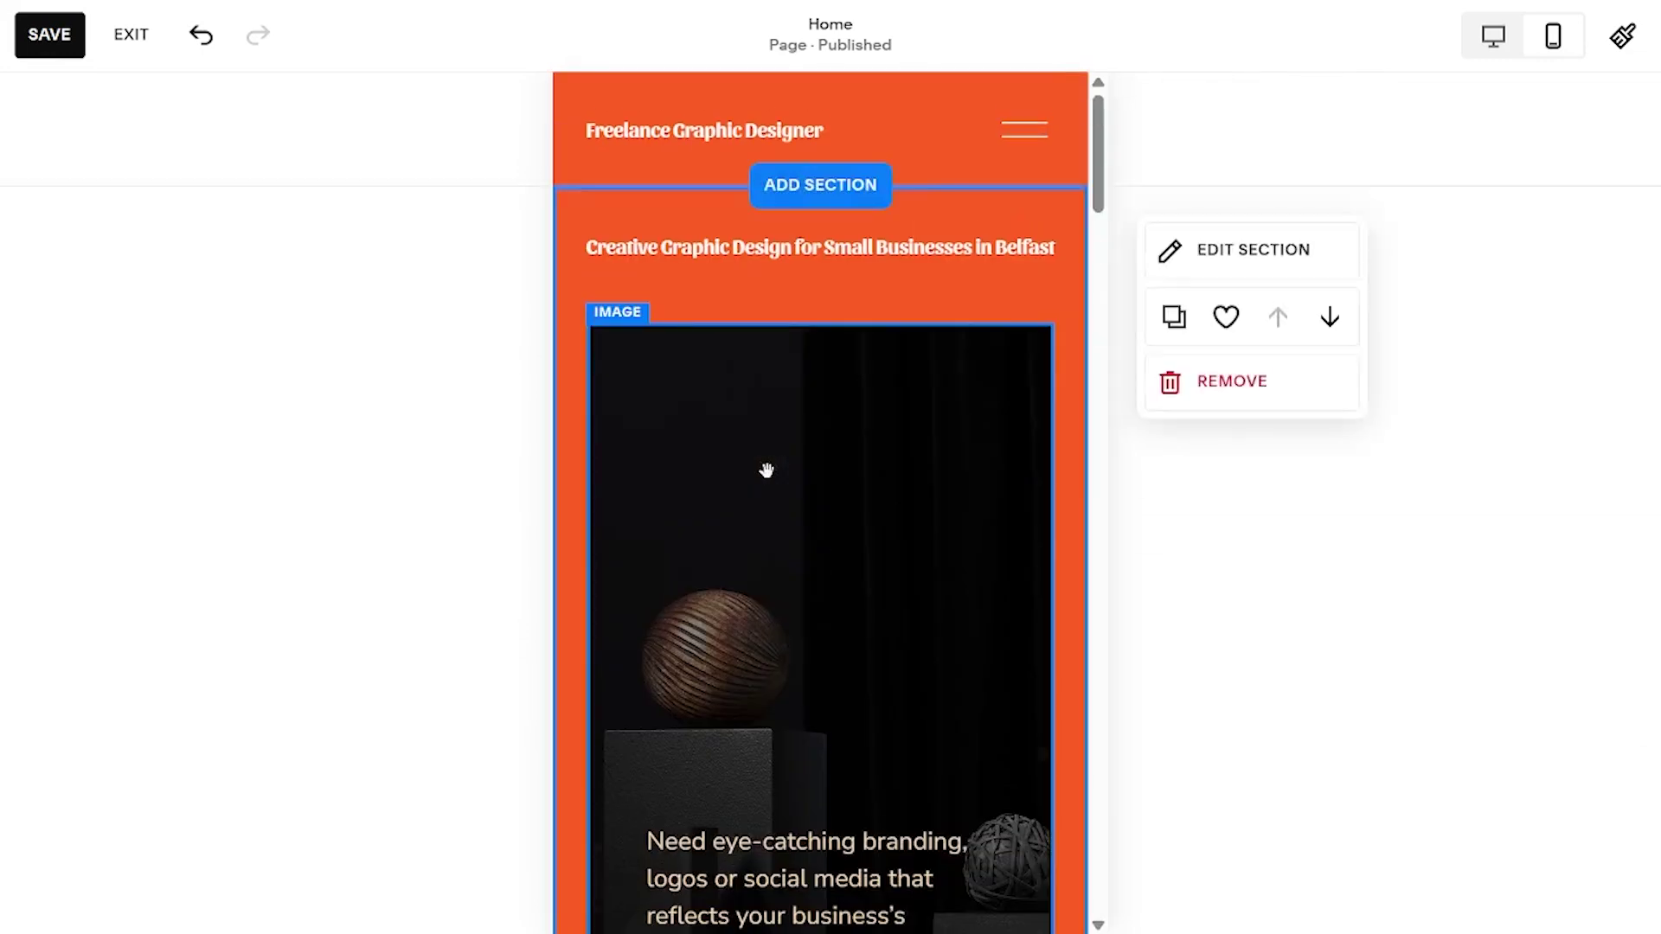
scroll(765, 468, down, 5)
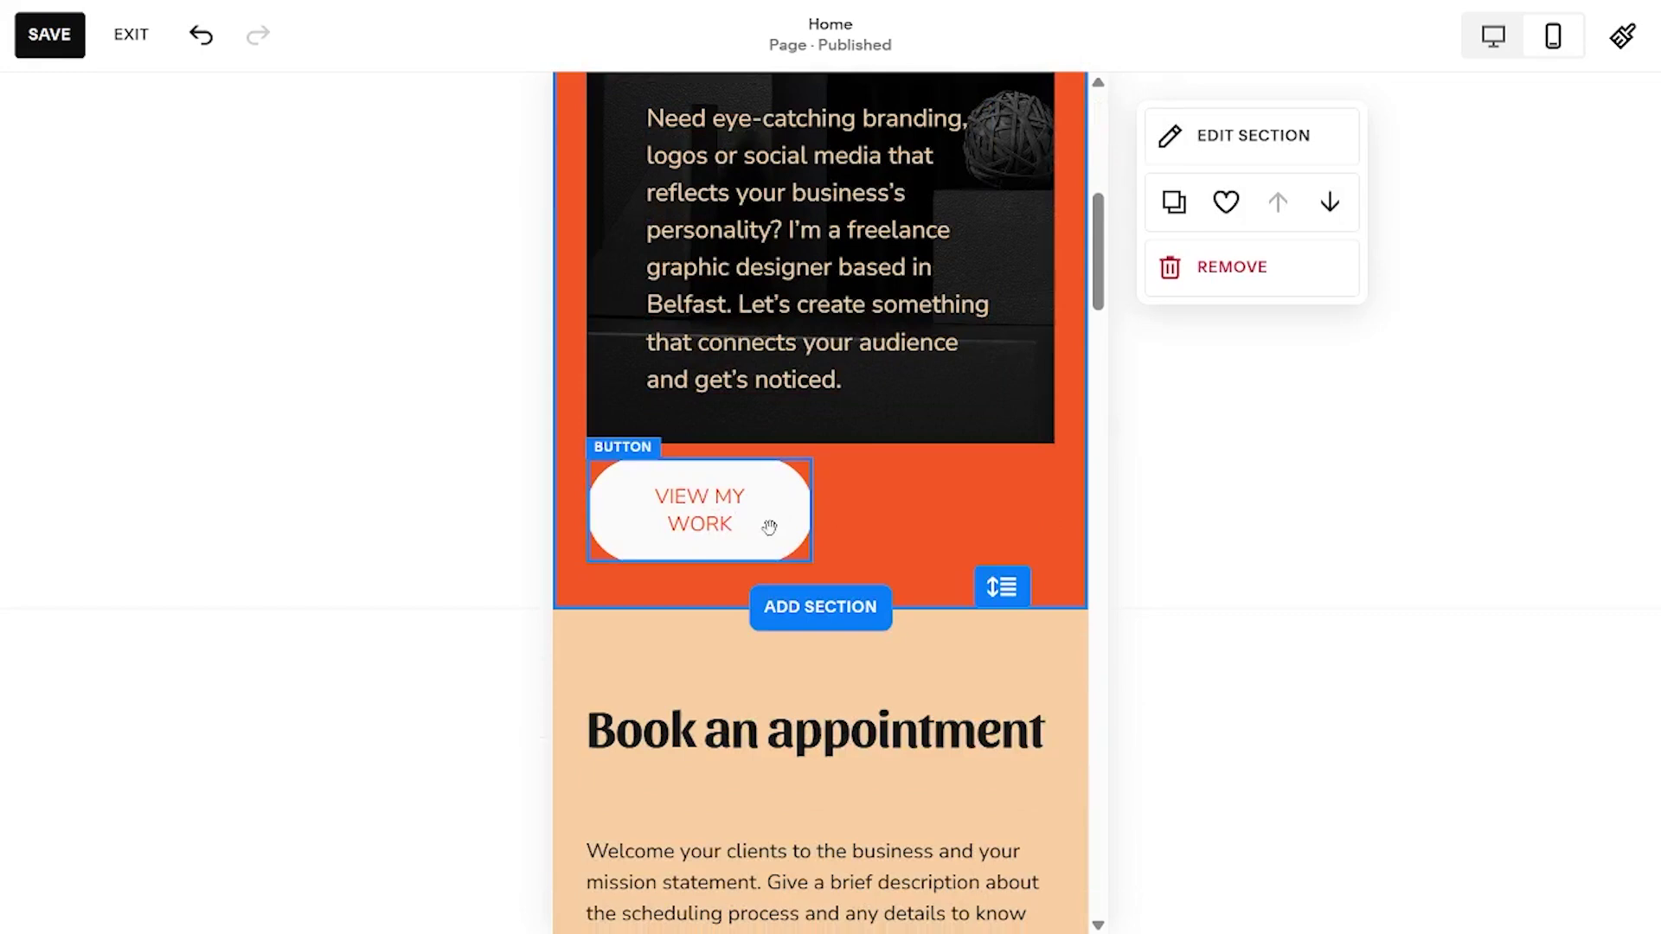
- Widen the mobile hero button's block to the full width of the image so its text fits on one line and is centred
click(796, 516)
drag(813, 511, 992, 508)
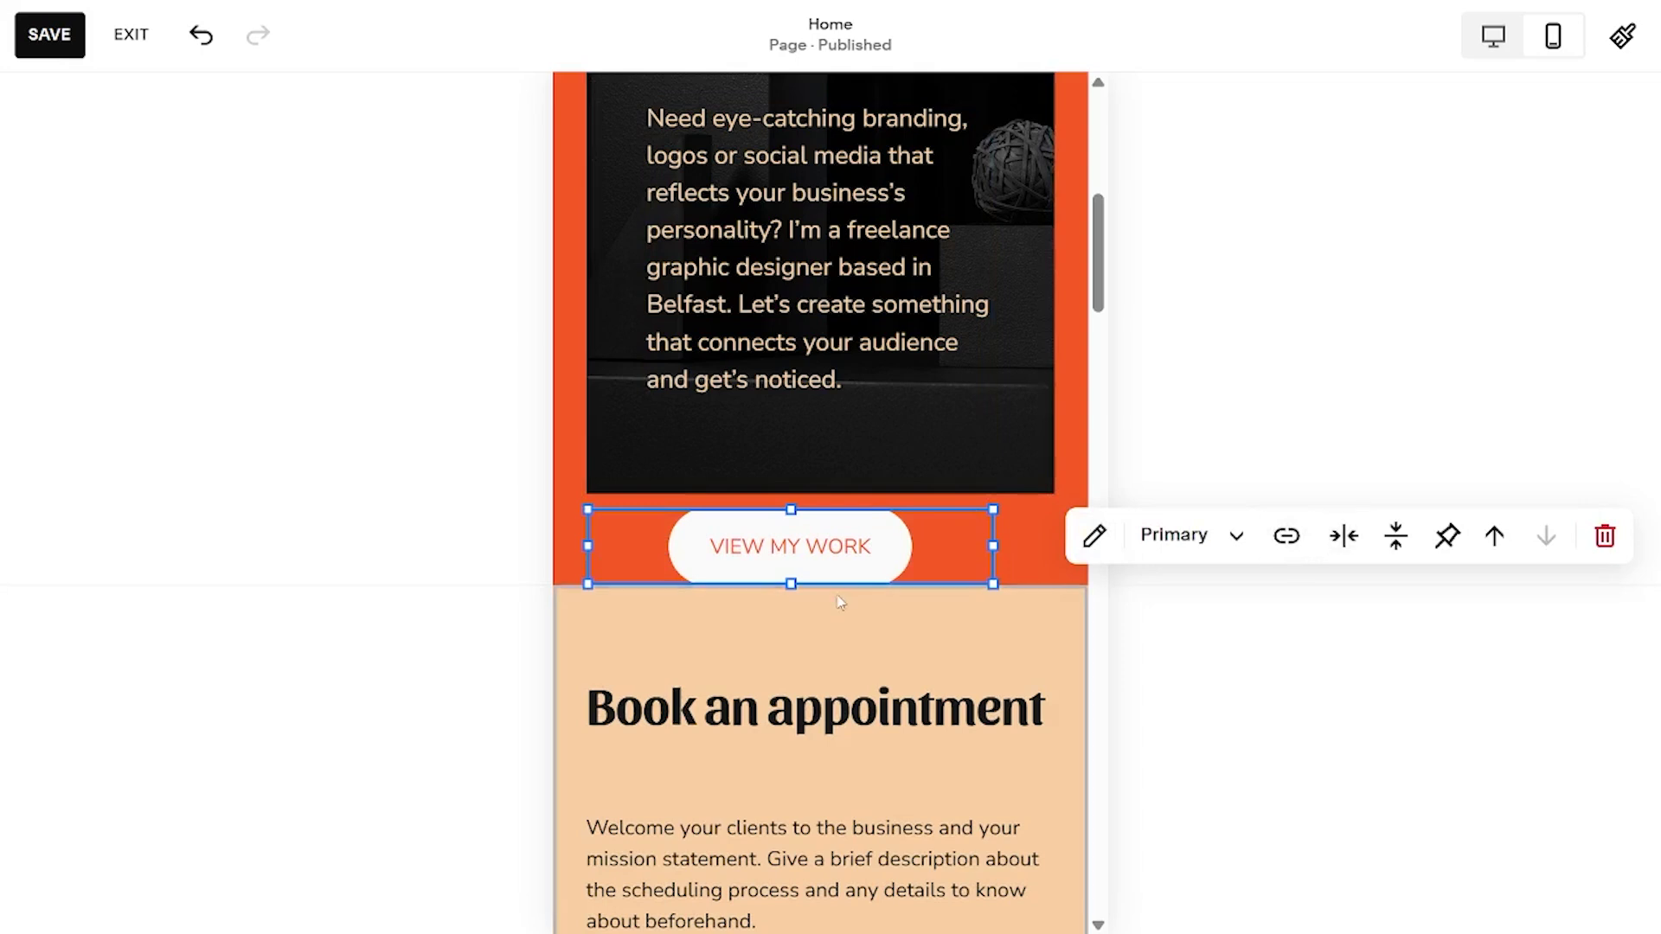
drag(995, 546, 1052, 555)
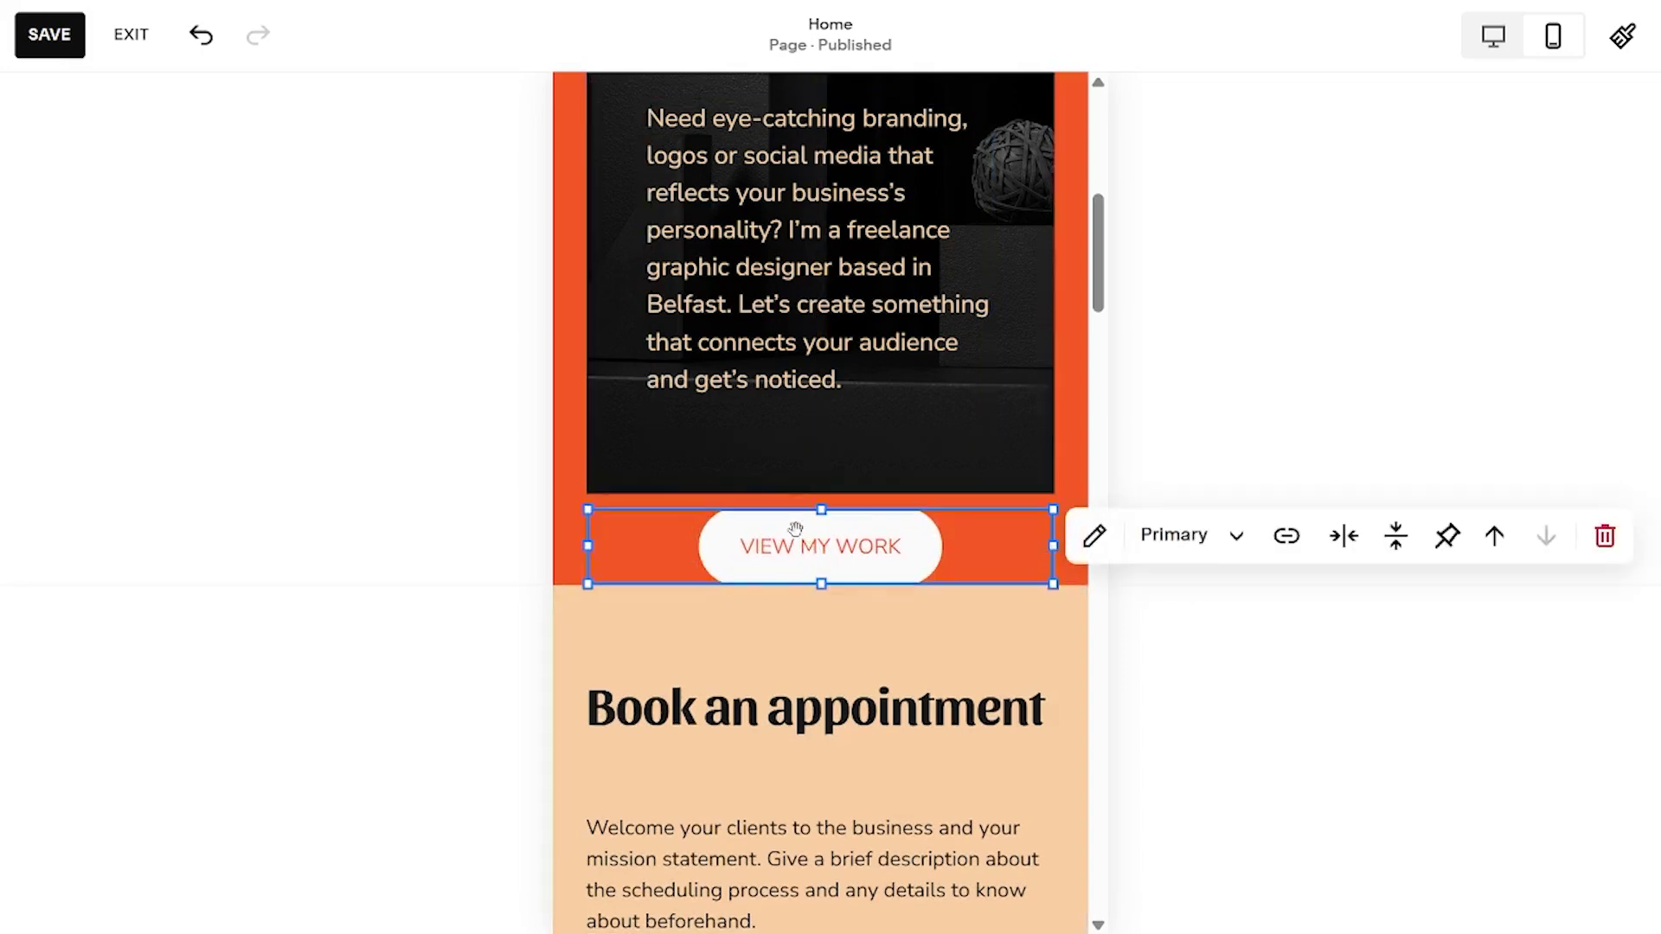
click(1082, 571)
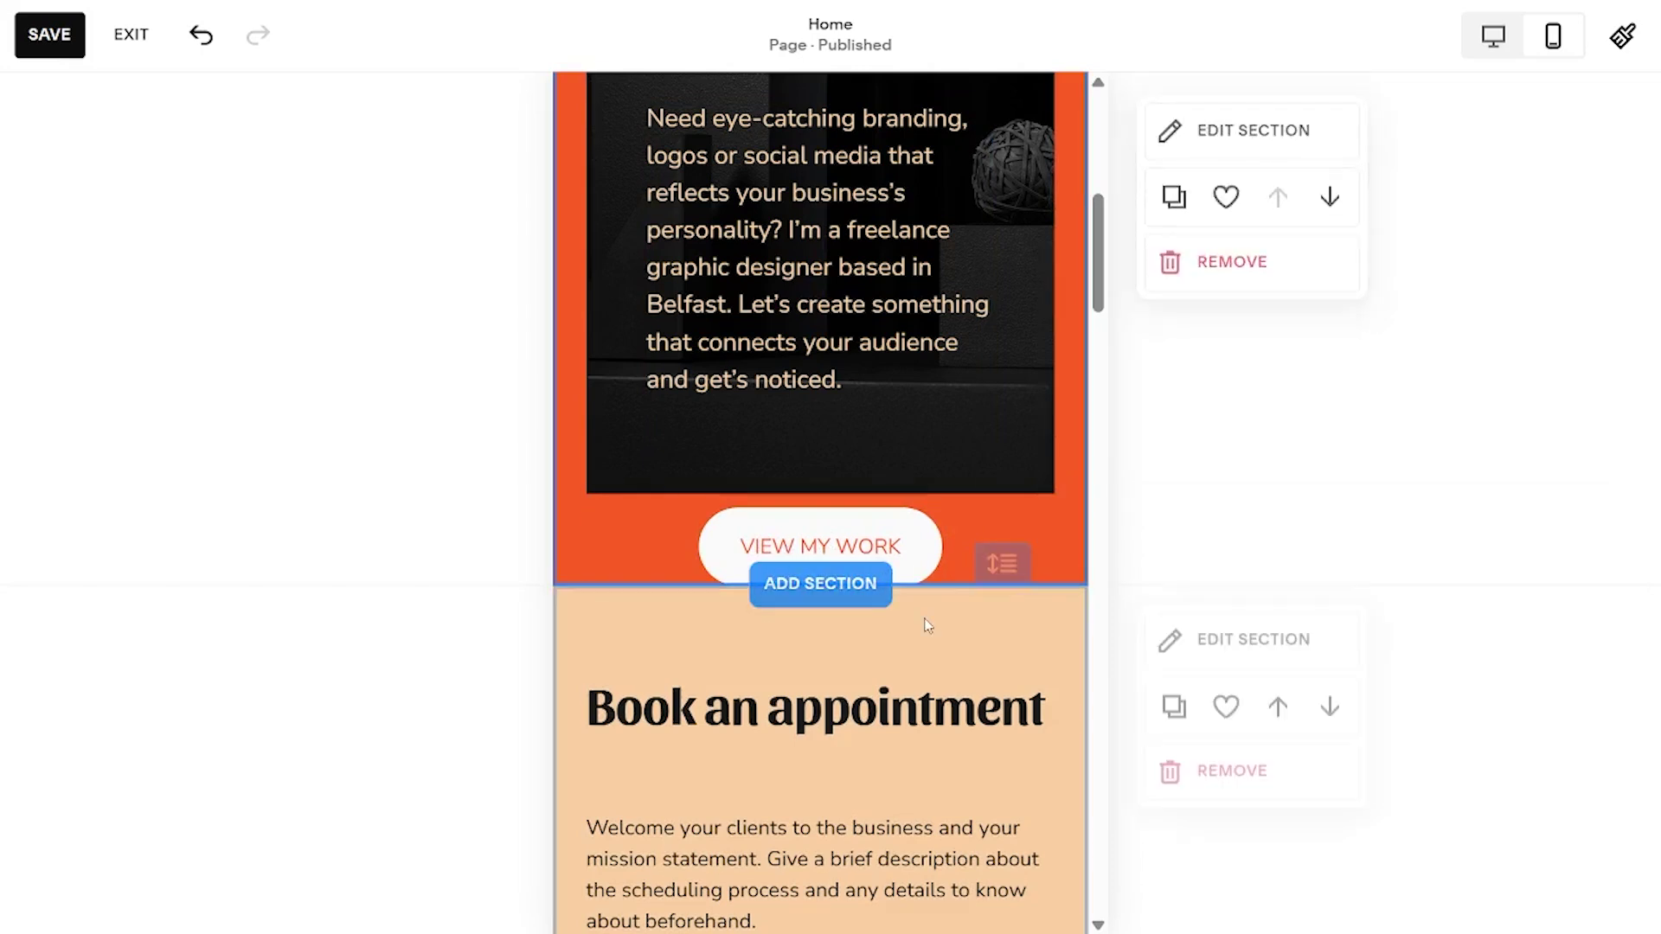
- Extend the mobile hero section downward and move the "View my work" button slightly lower, leaving space between it and the image
drag(993, 564, 992, 609)
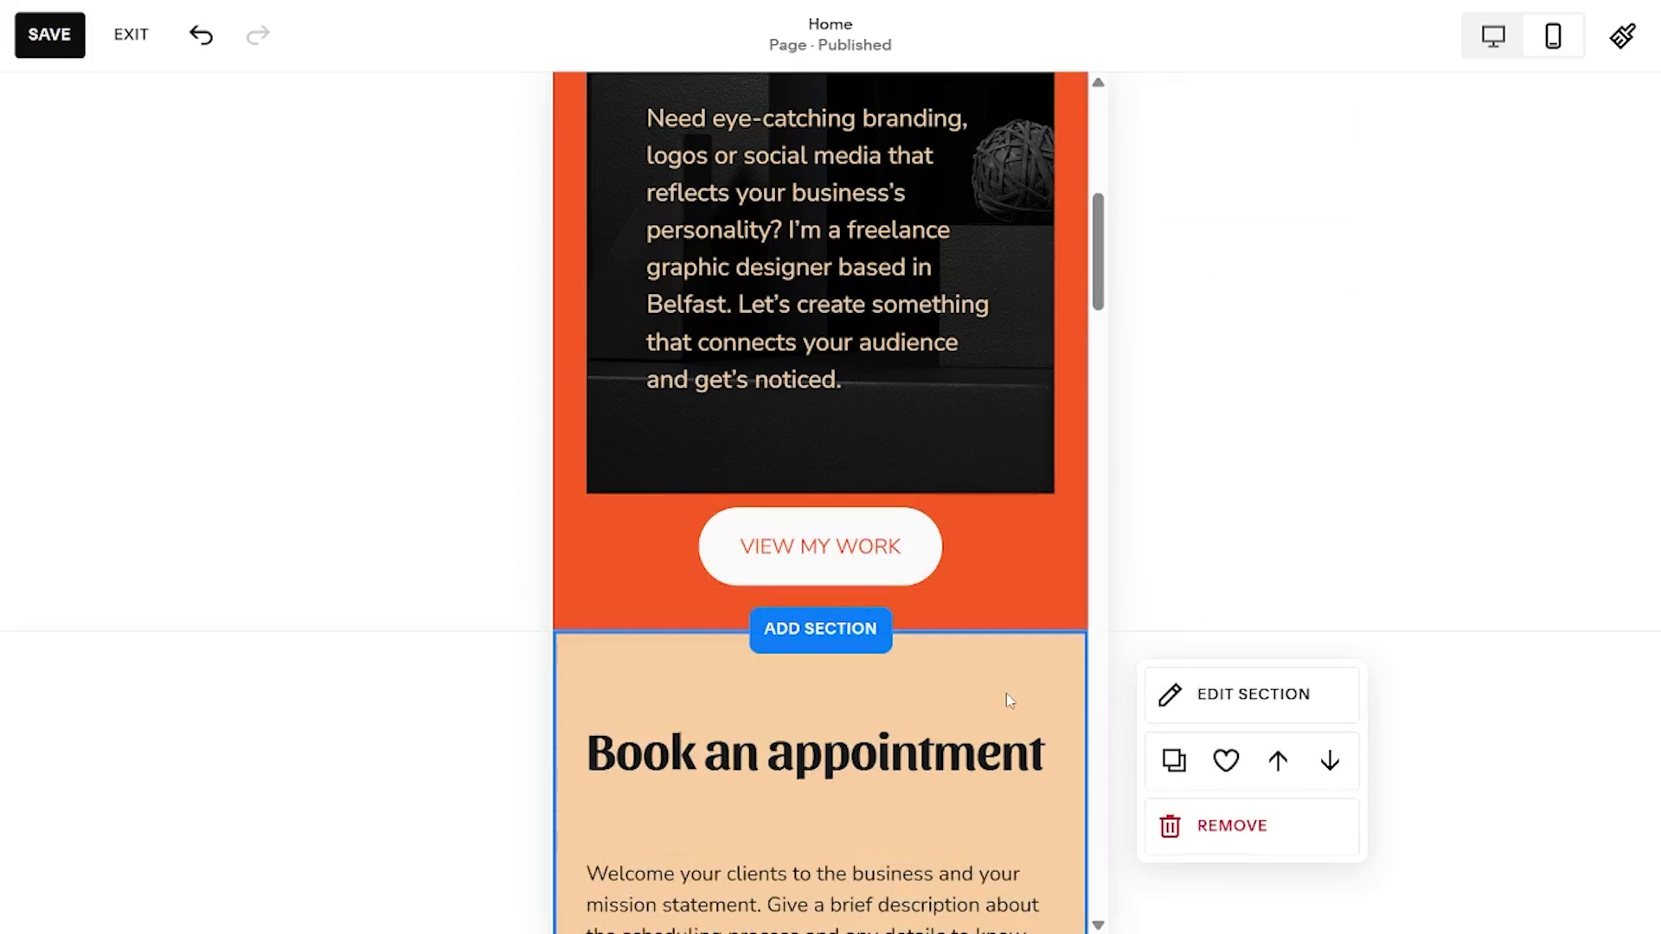
click(817, 552)
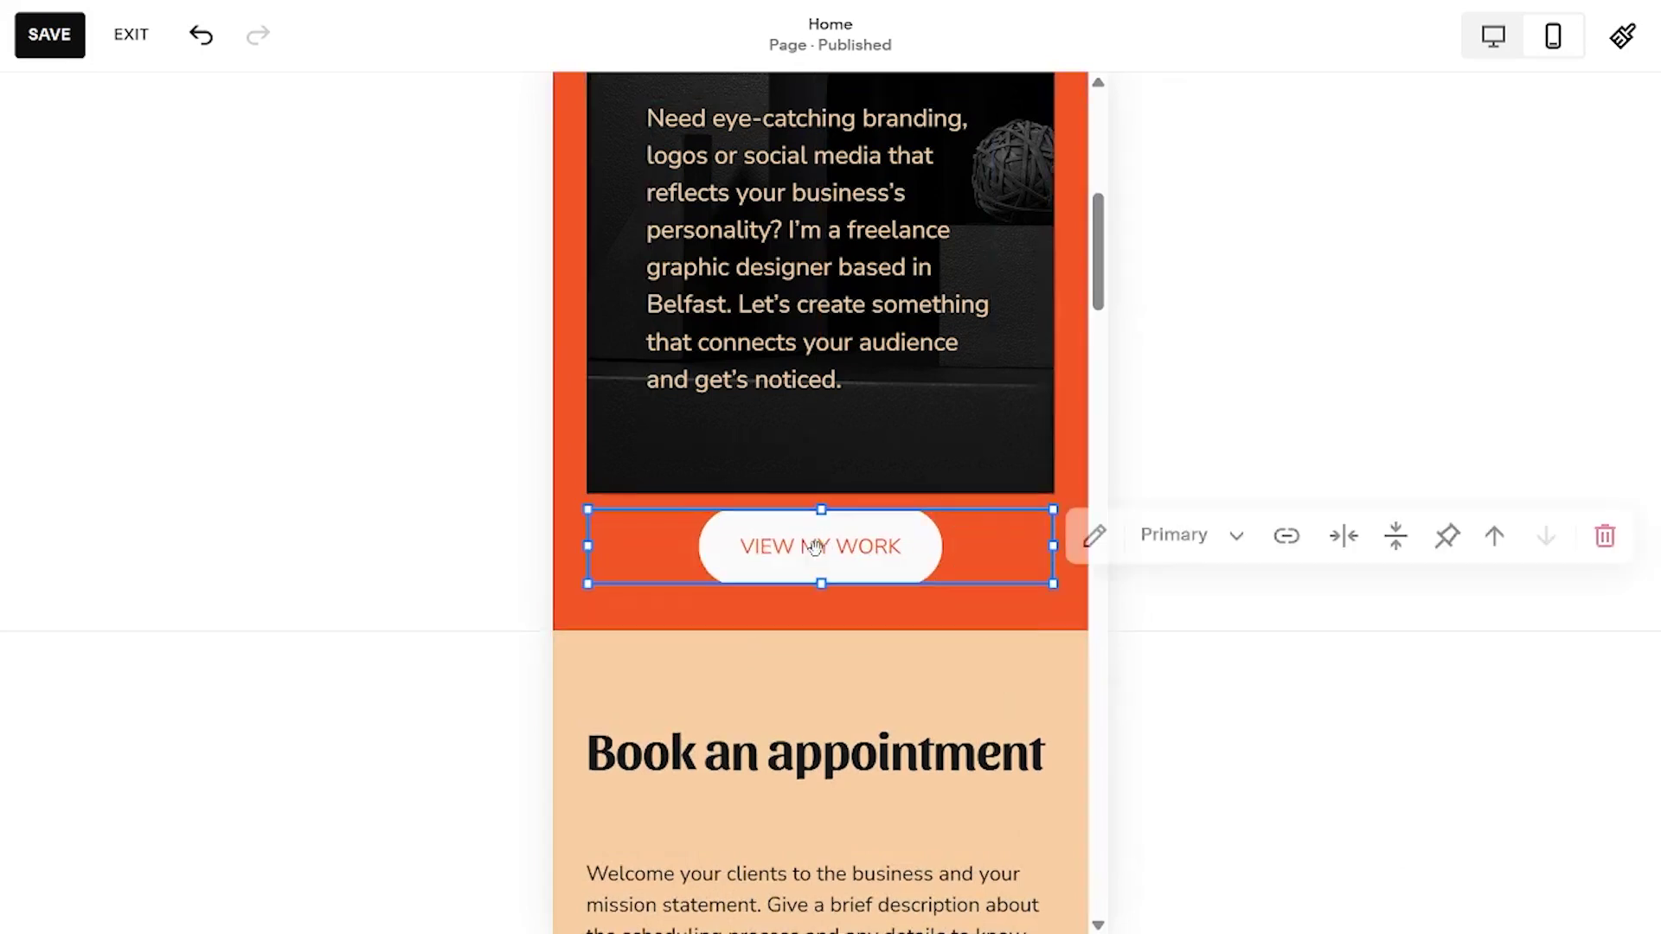
drag(999, 610, 999, 650)
drag(853, 545, 859, 586)
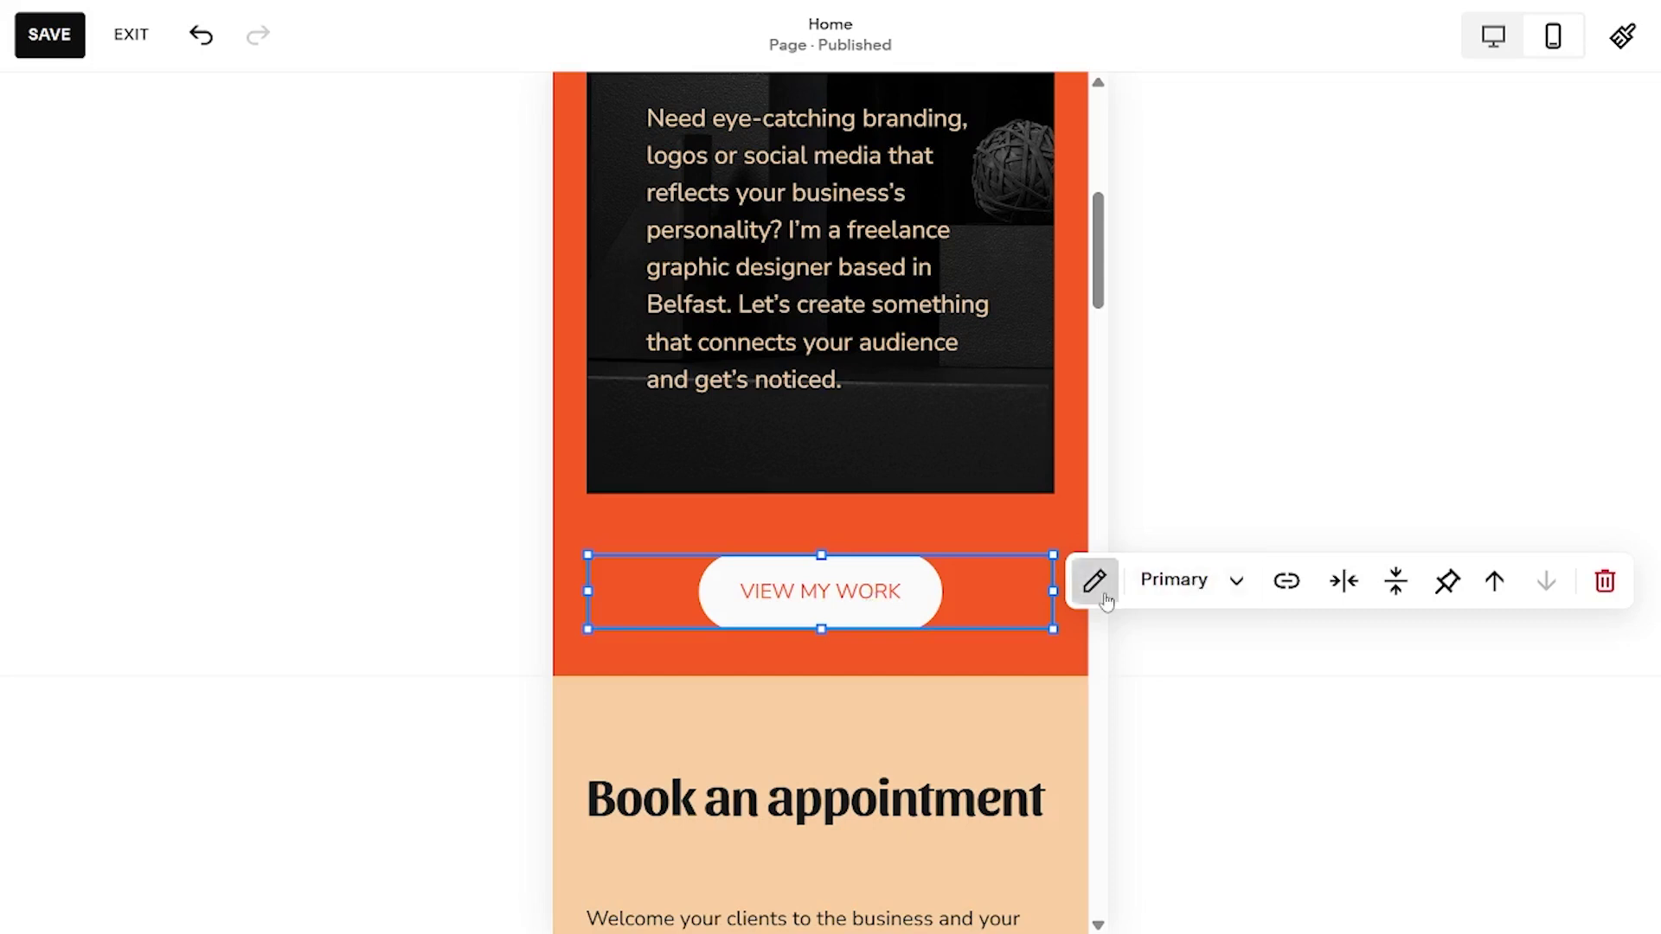
click(666, 545)
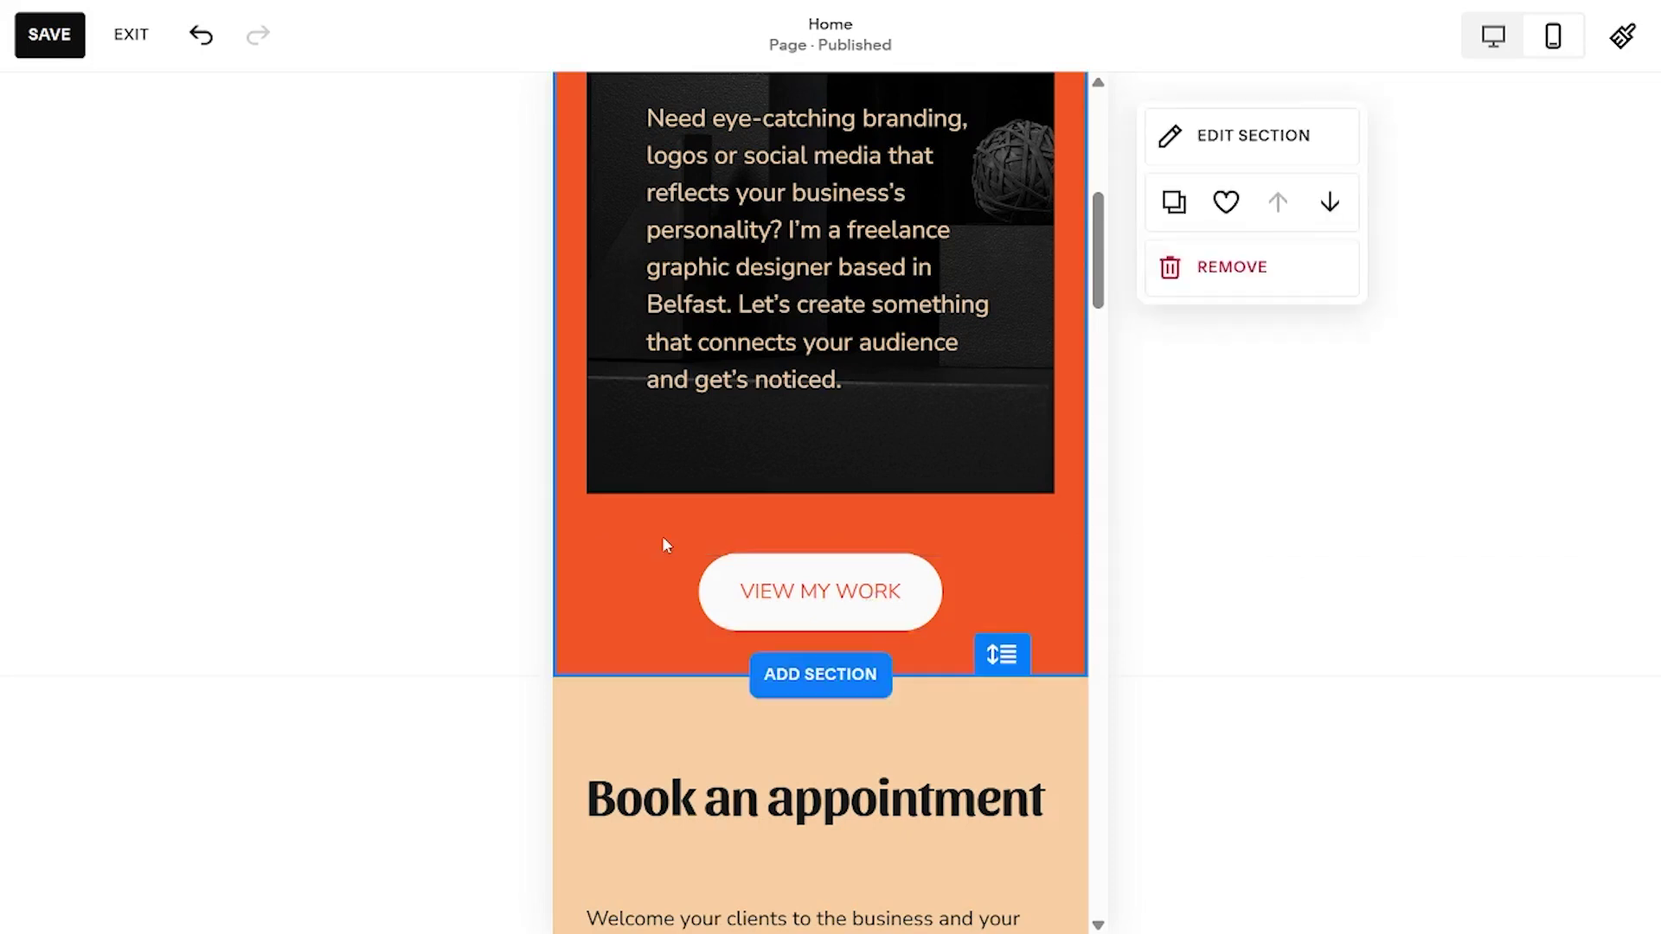
- Review the rest of the Home page in mobile view, from the hero through the appointment section to "More about our brand"
scroll(662, 541, up, 2)
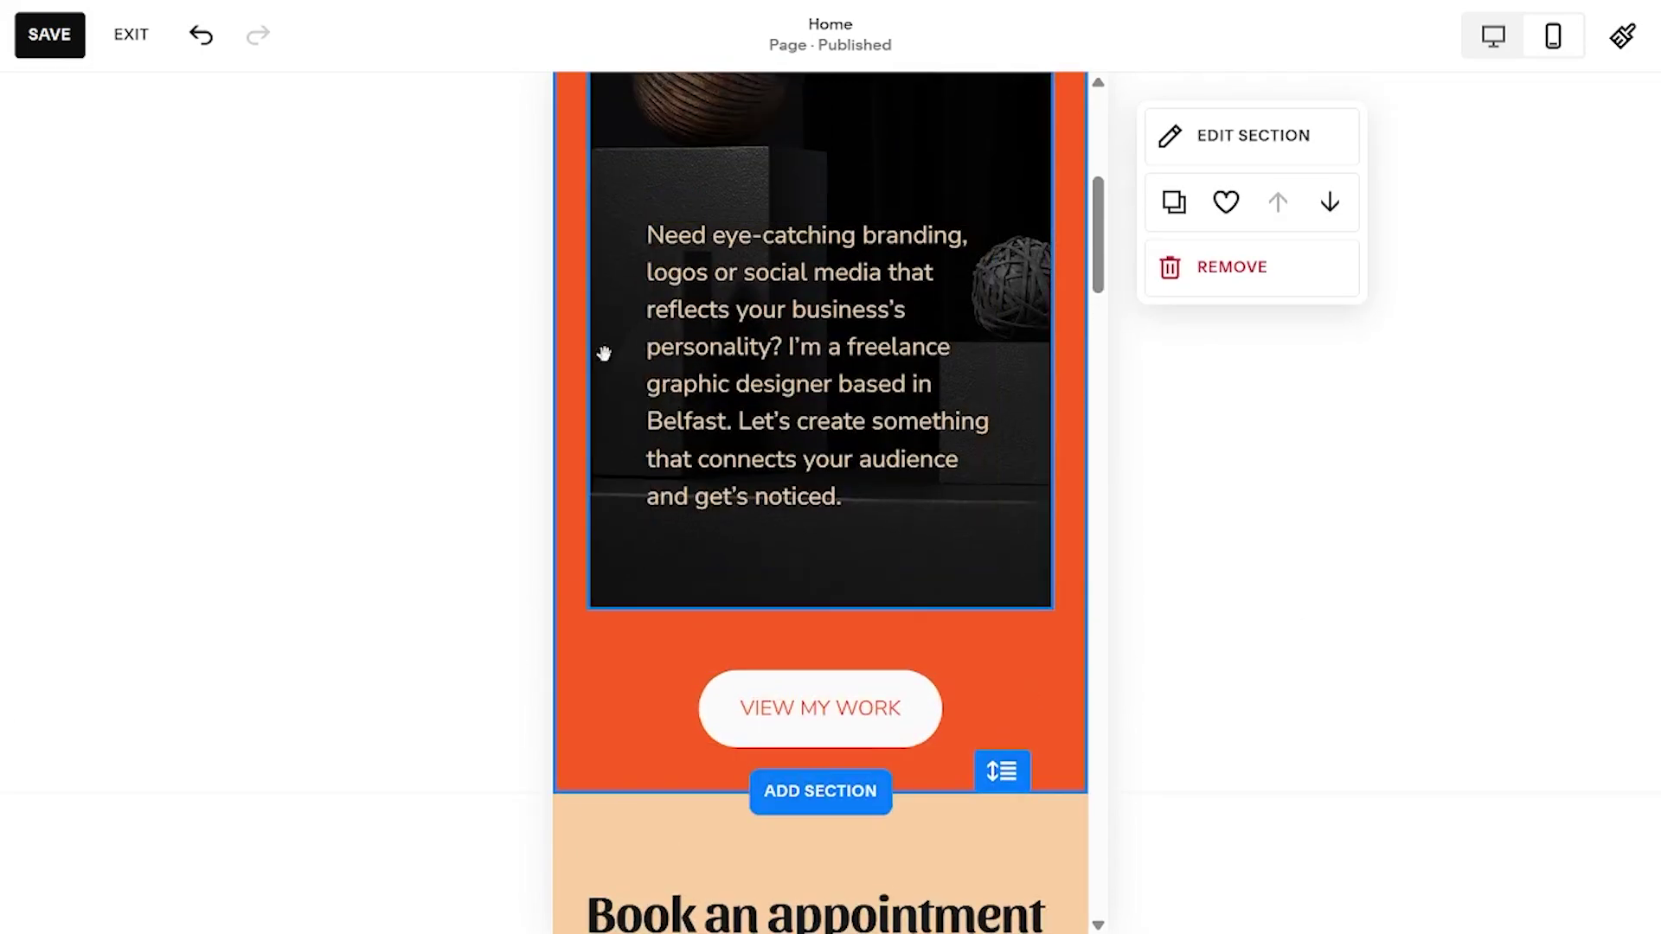
scroll(774, 830, down, 6)
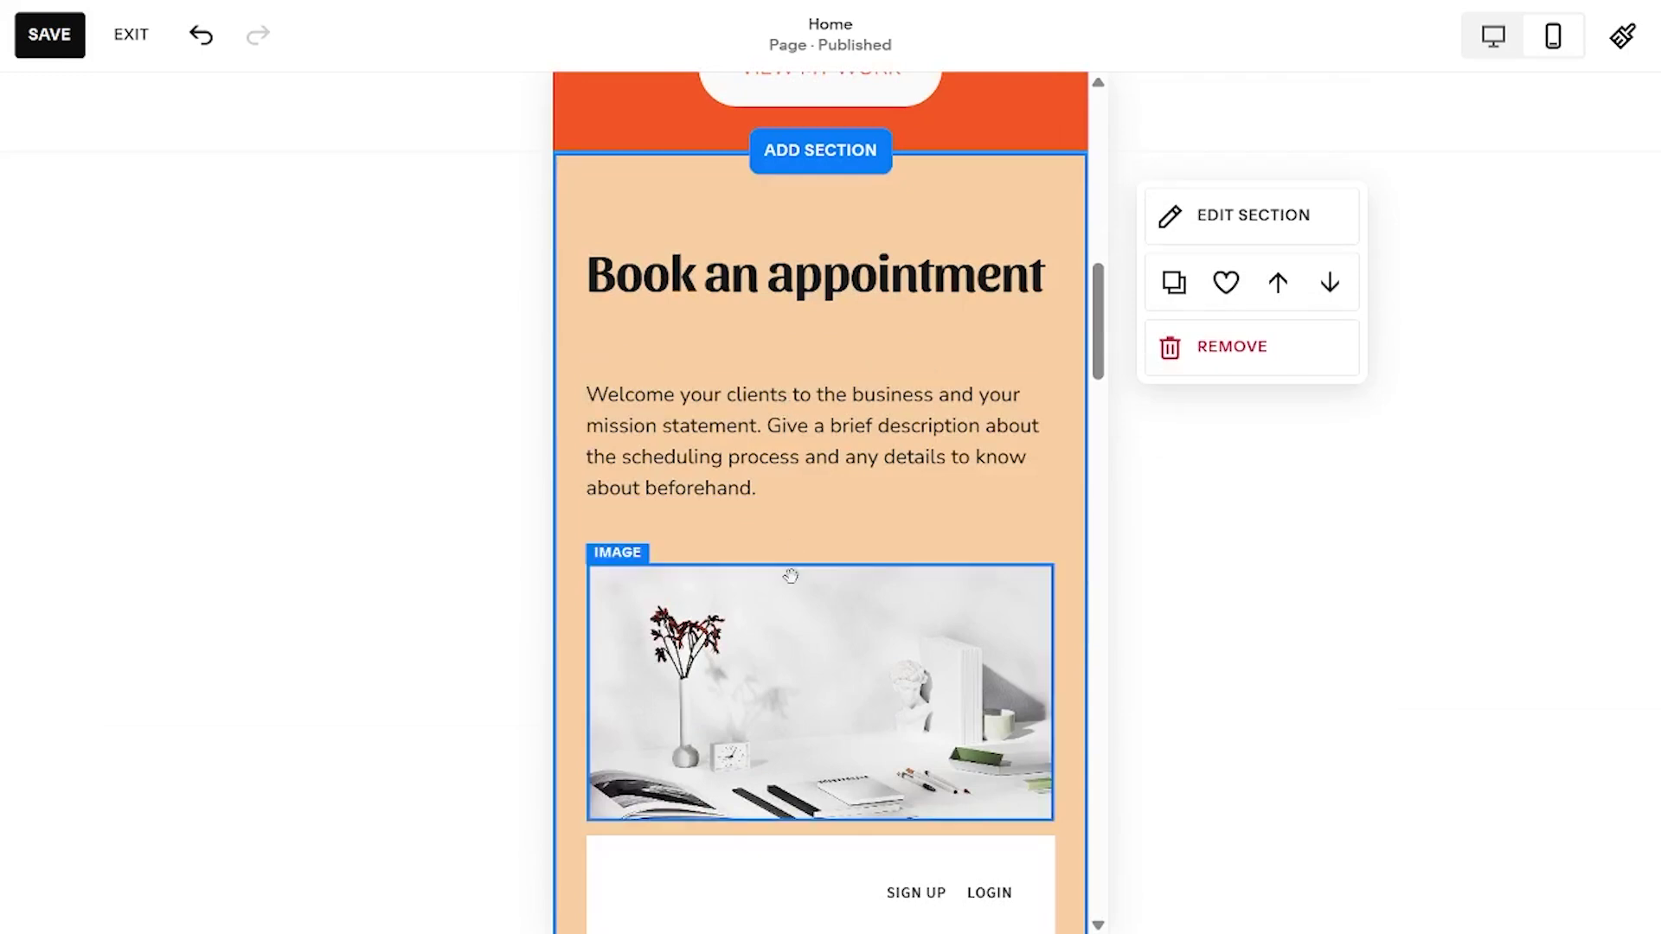
scroll(791, 575, down, 1)
click(817, 353)
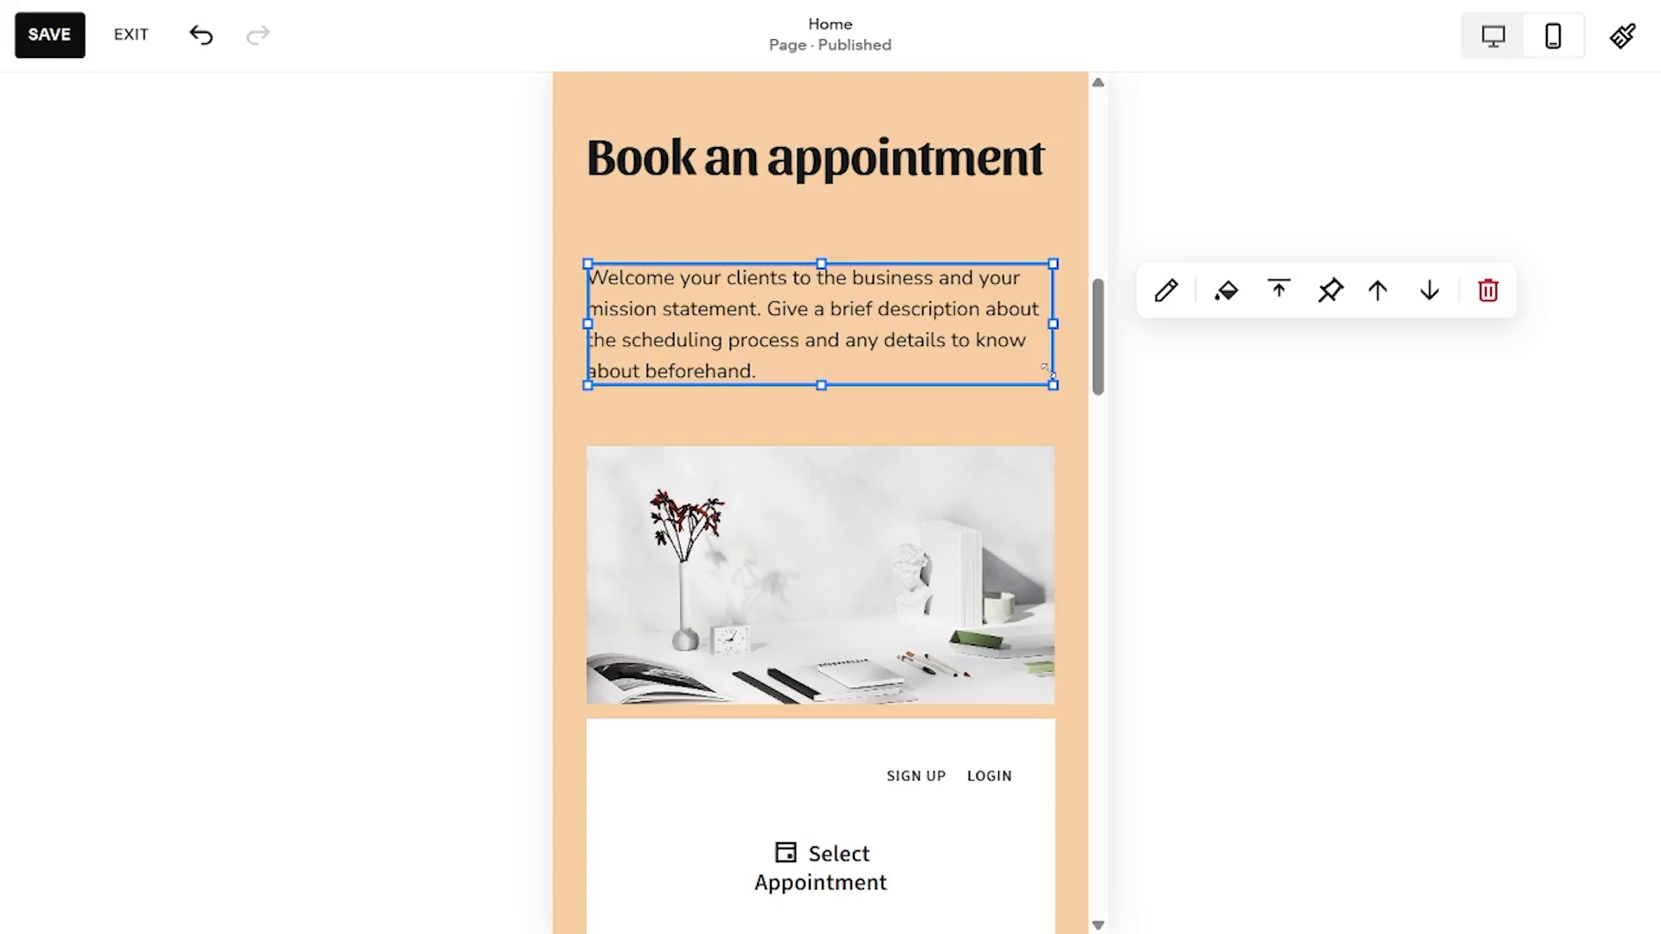
scroll(924, 568, down, 20)
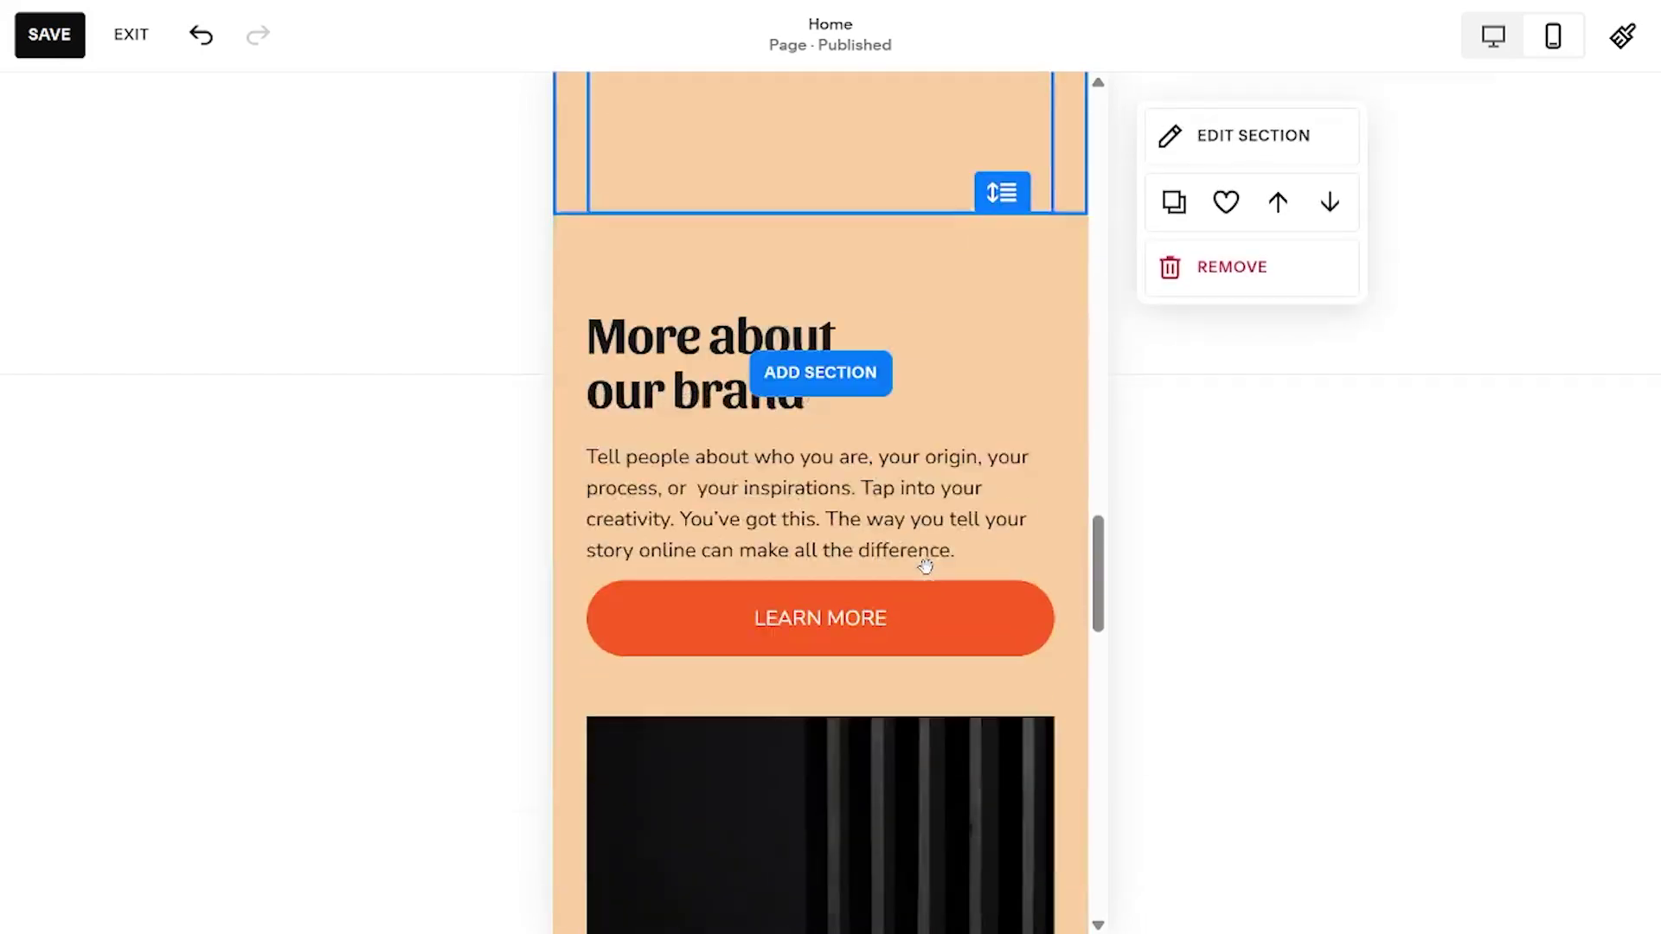
- Leave the Home page editor and open the website's list of pages
scroll(925, 566, up, 20)
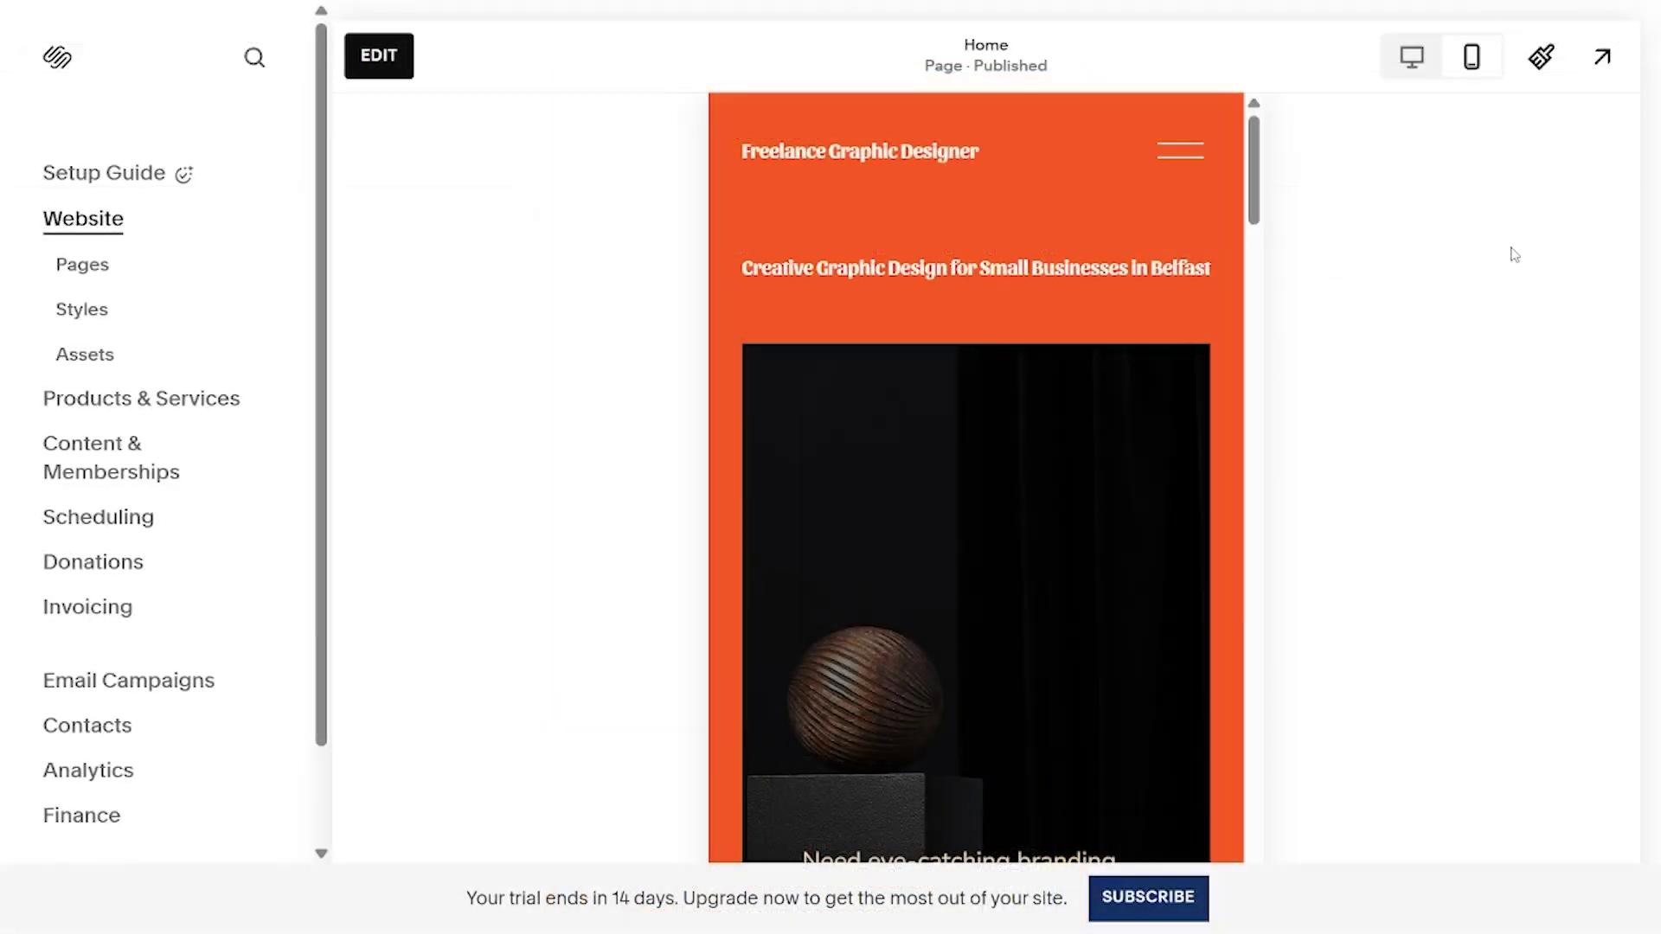
click(73, 261)
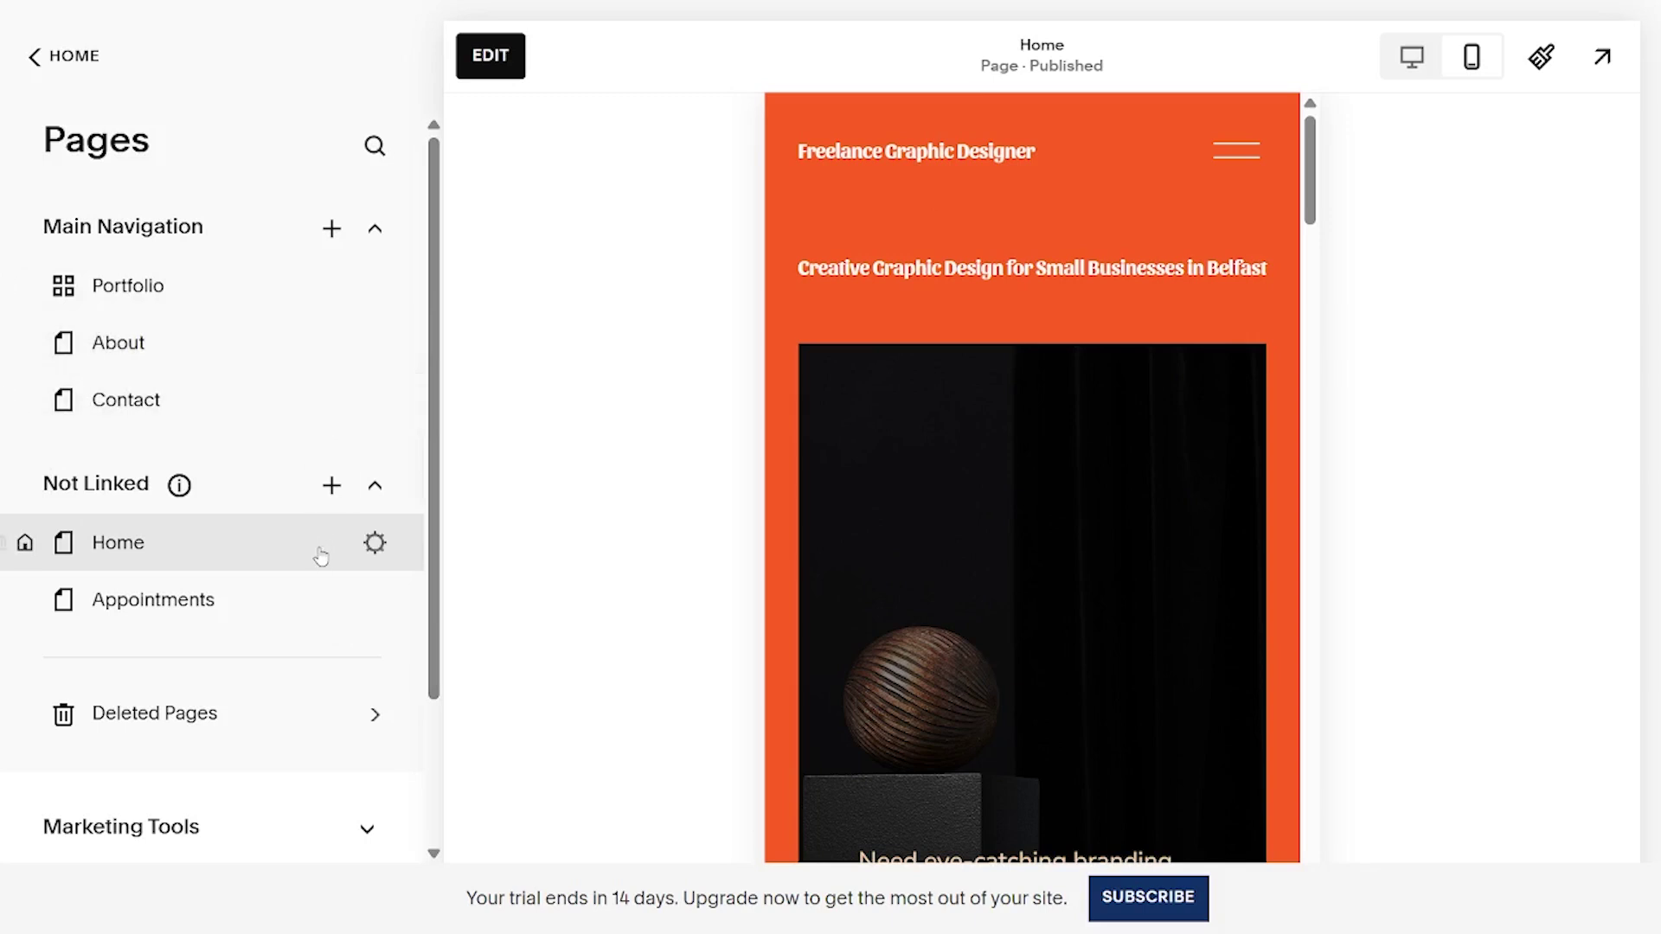
scroll(322, 556, down, 2)
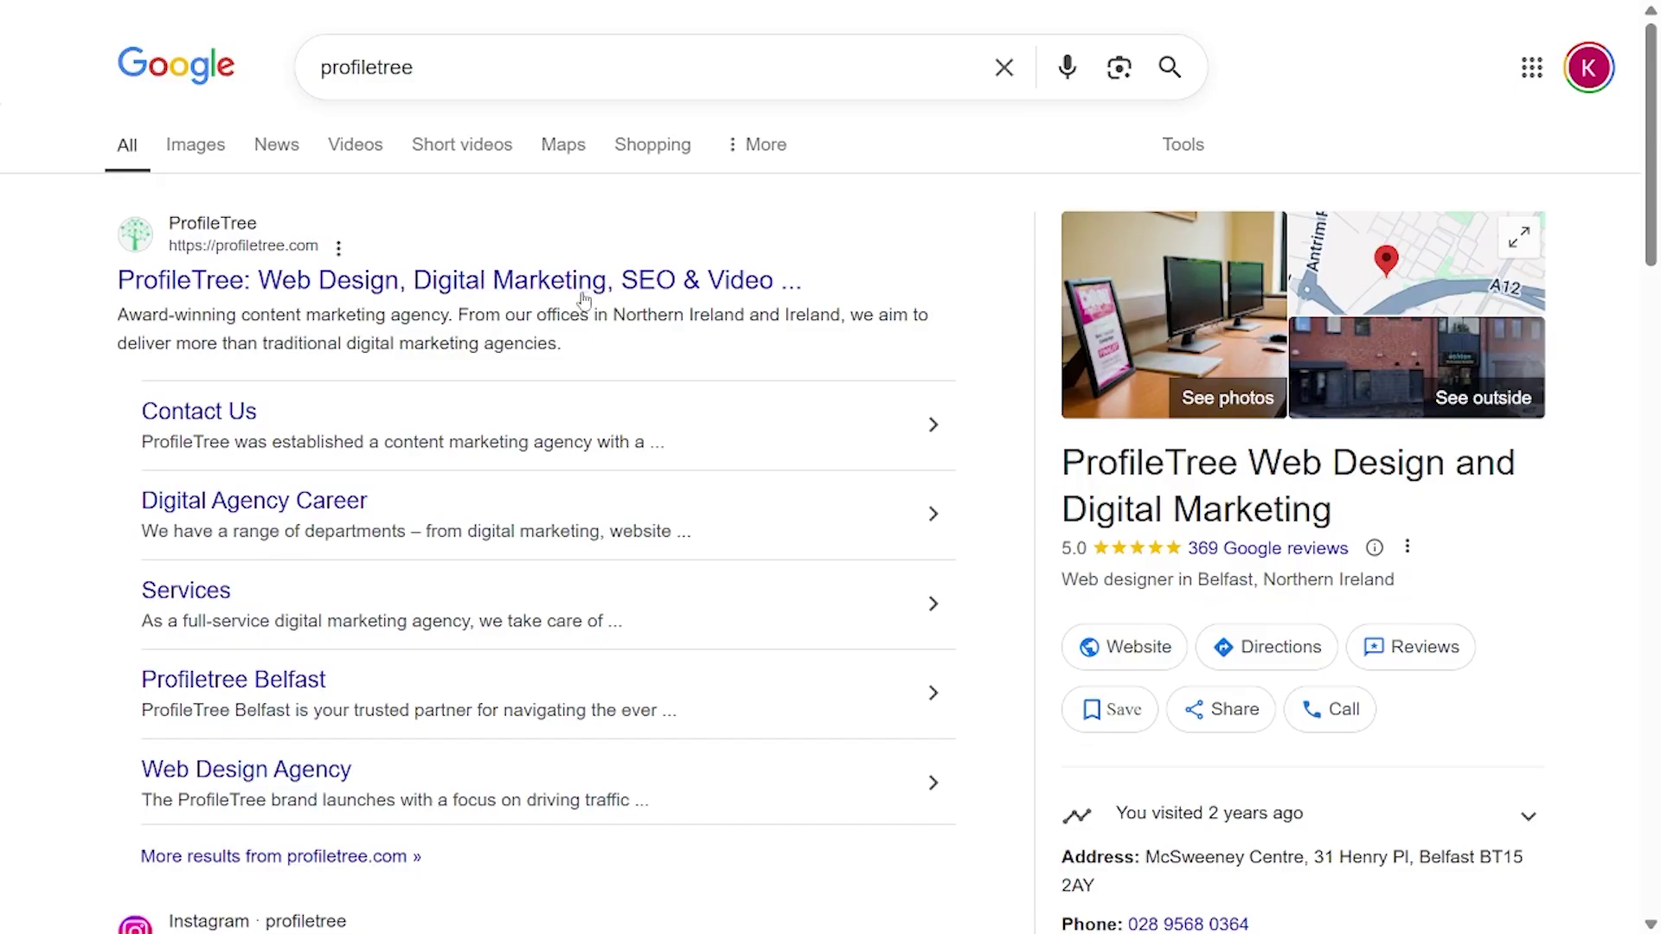
- Switch to the Google search results for profiletree and examine the main listing, its sub-links, social profiles and business reviews
scroll(538, 541, down, 3)
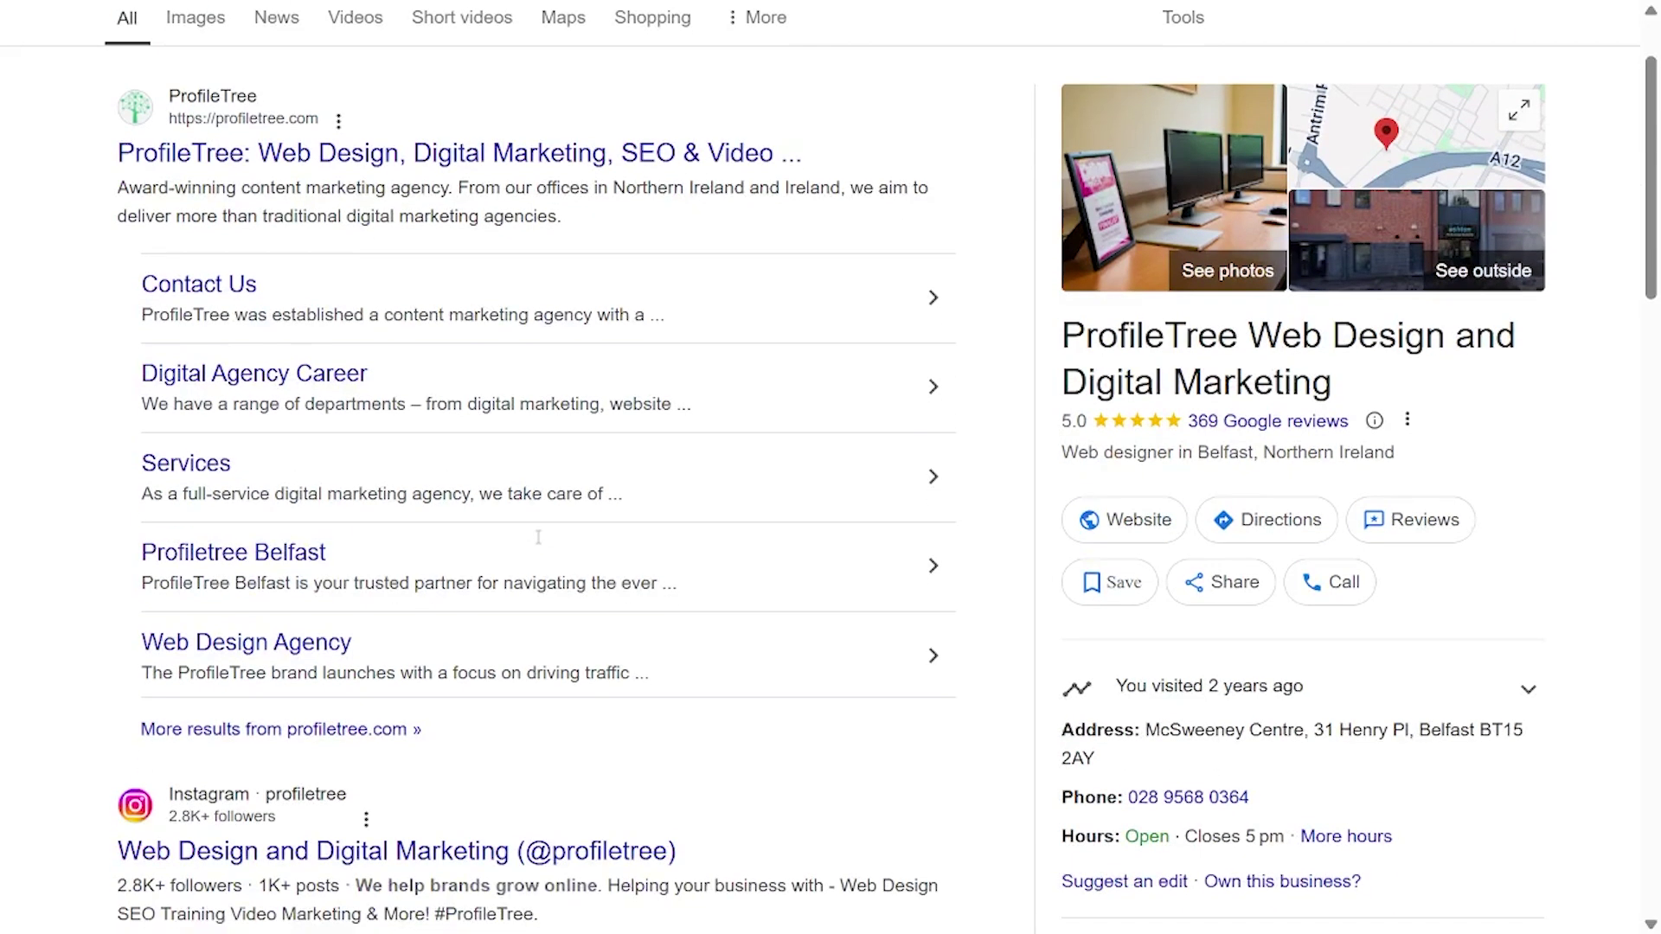
scroll(538, 537, up, 3)
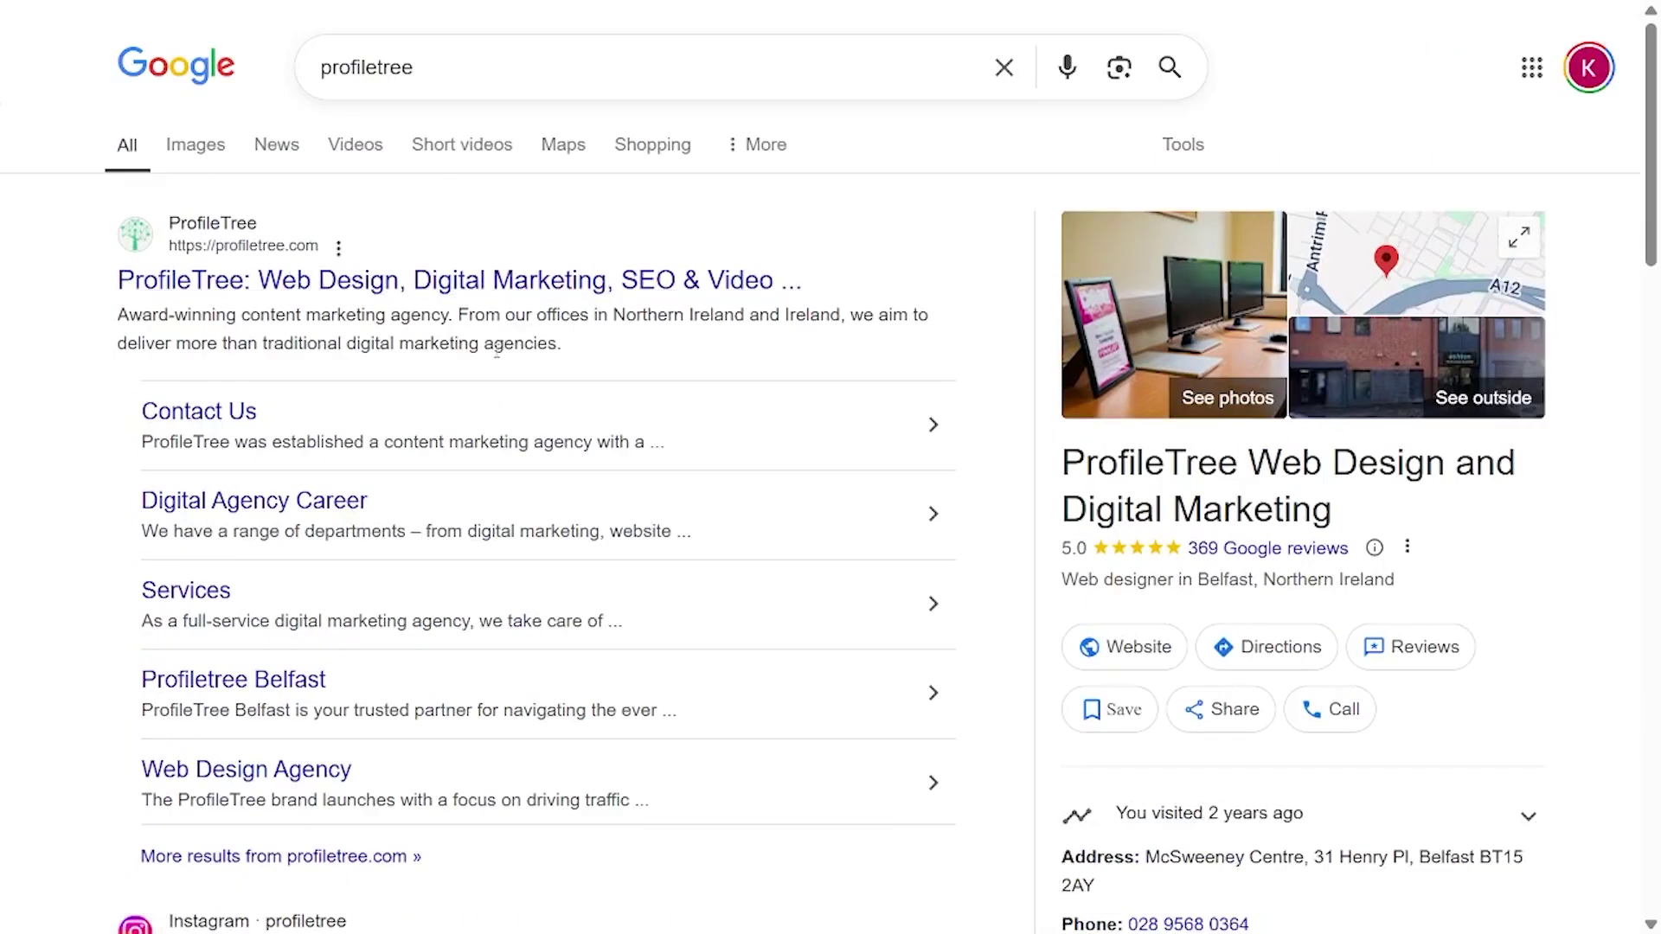
scroll(497, 352, down, 4)
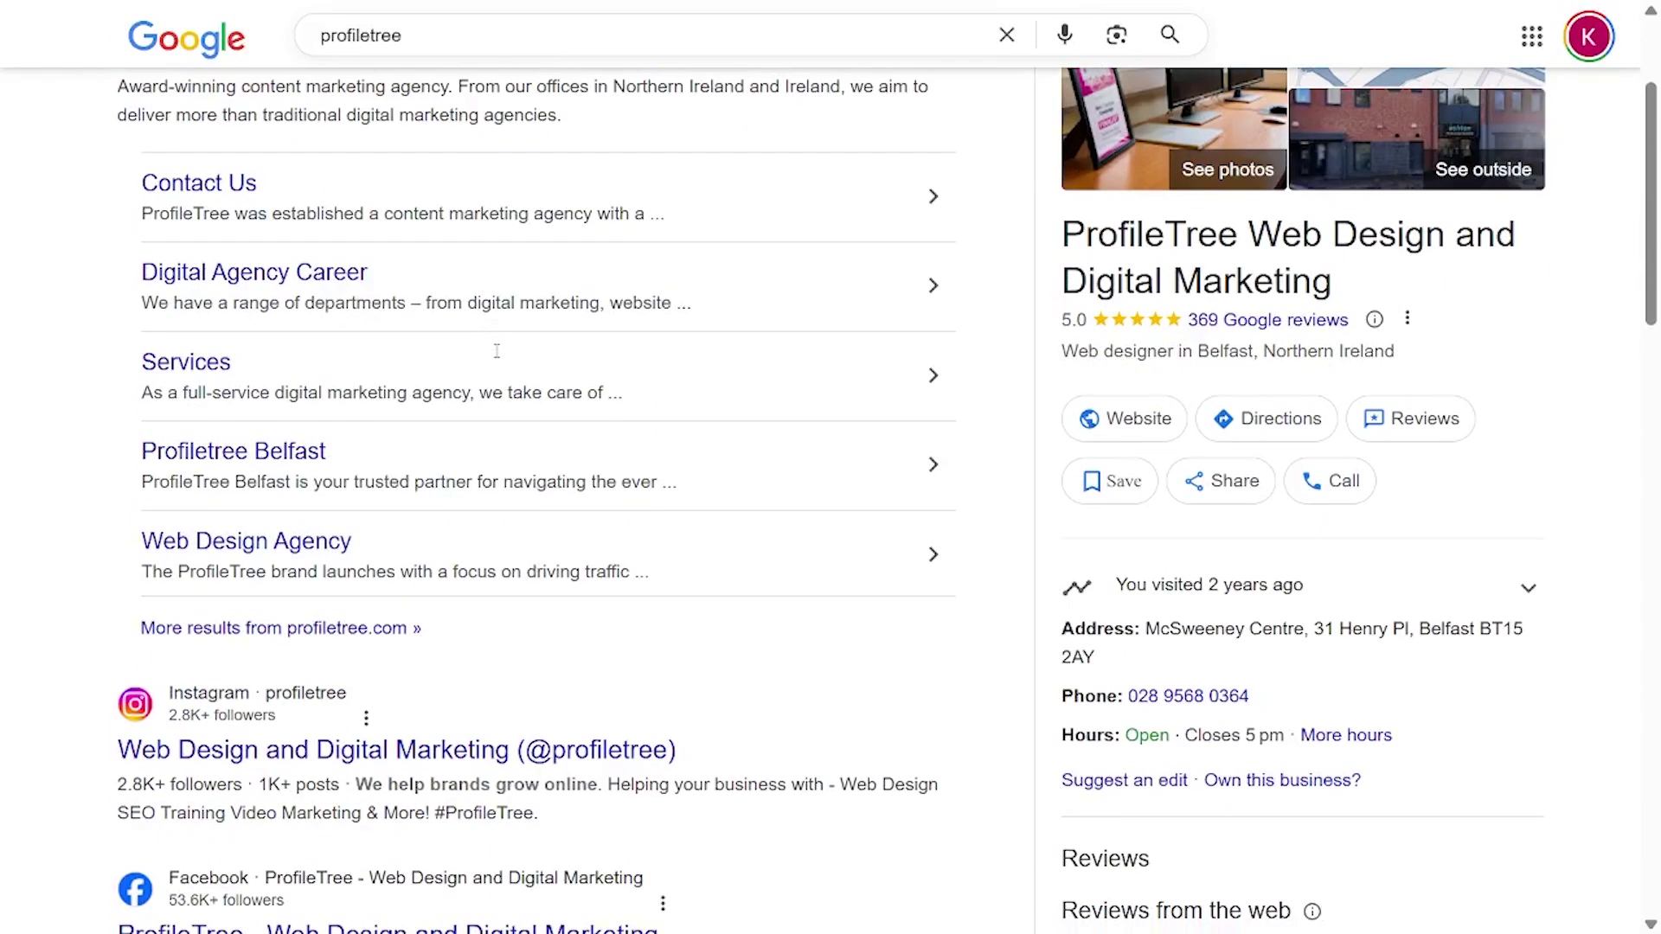
scroll(497, 351, down, 1)
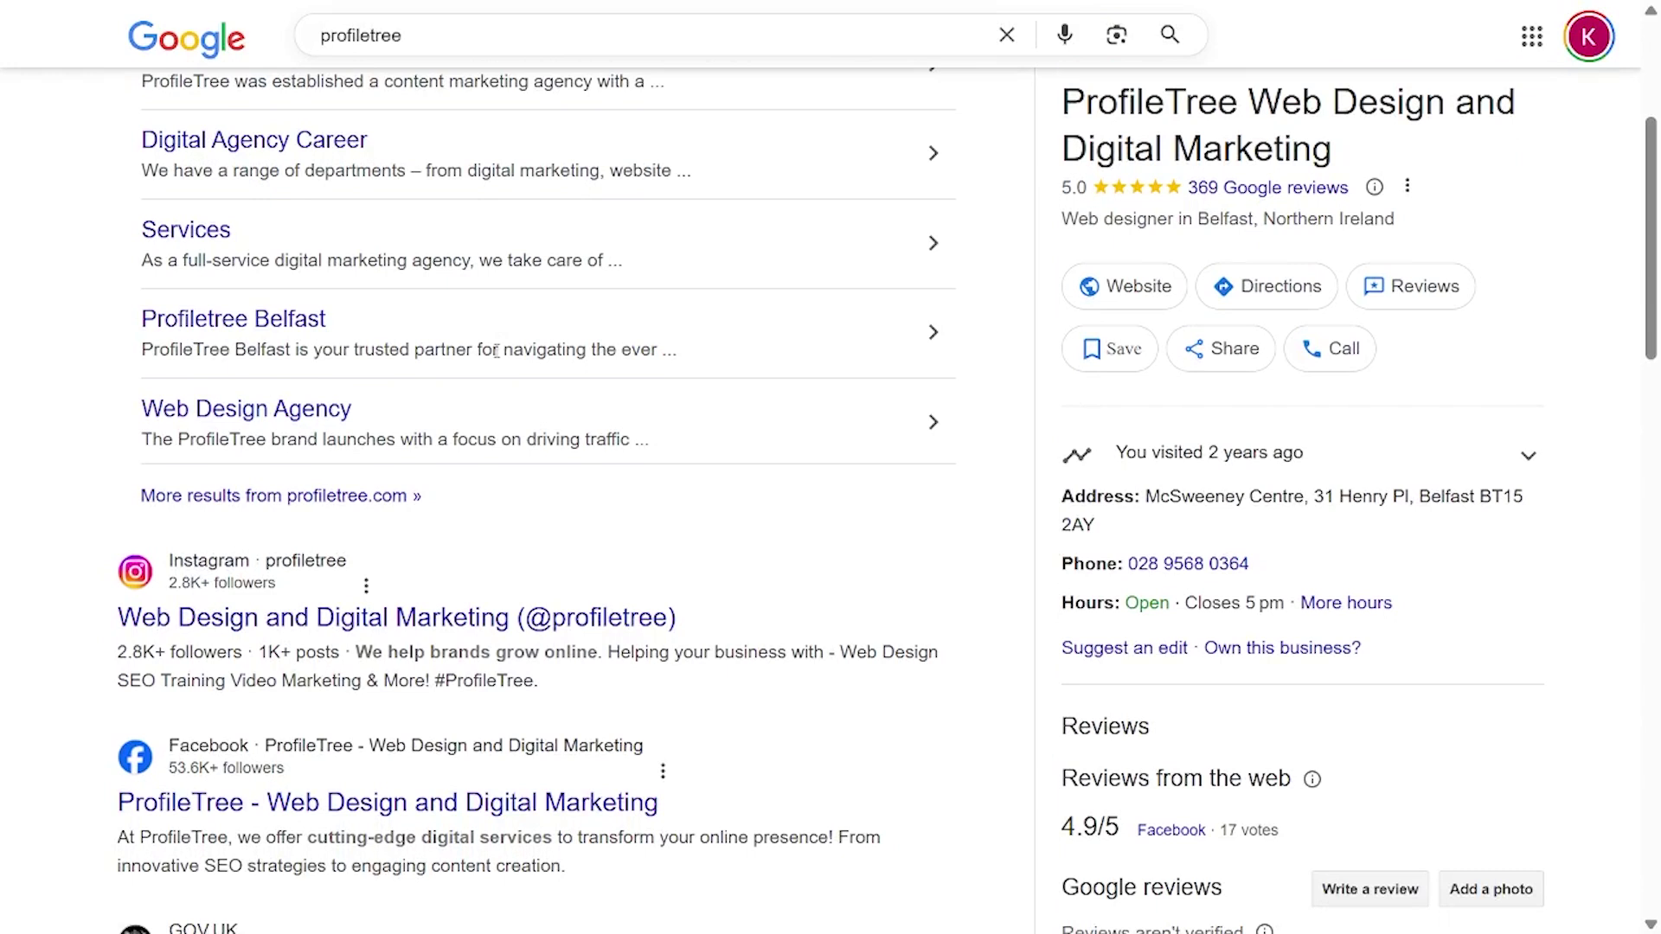
scroll(496, 350, down, 2)
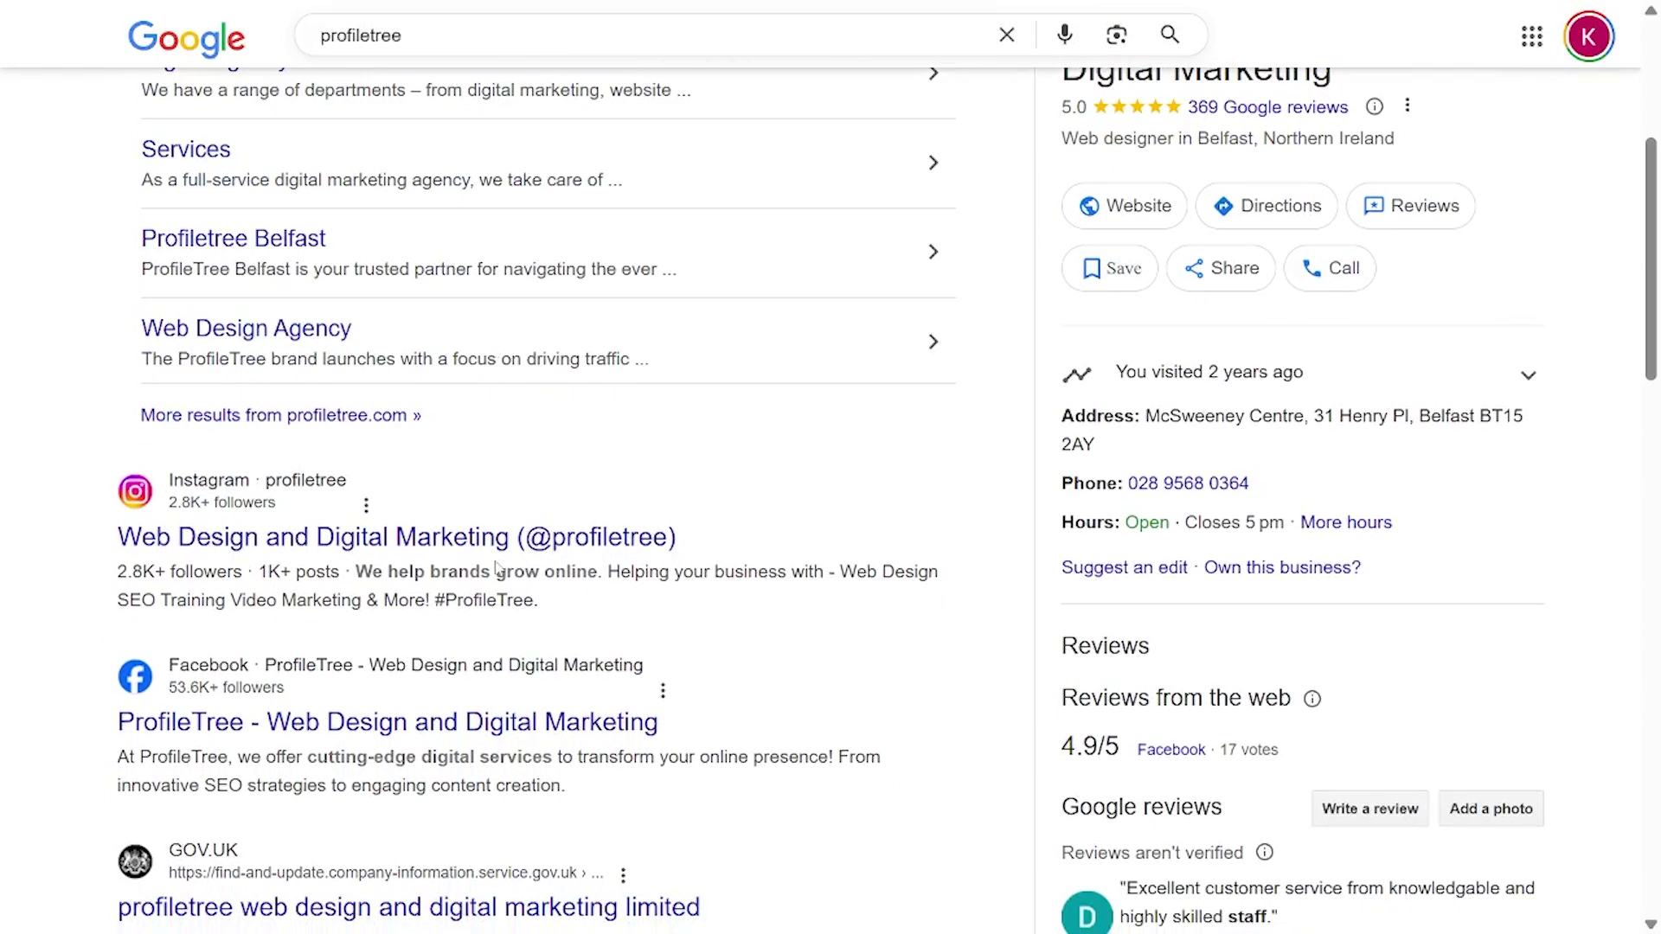
scroll(499, 568, down, 2)
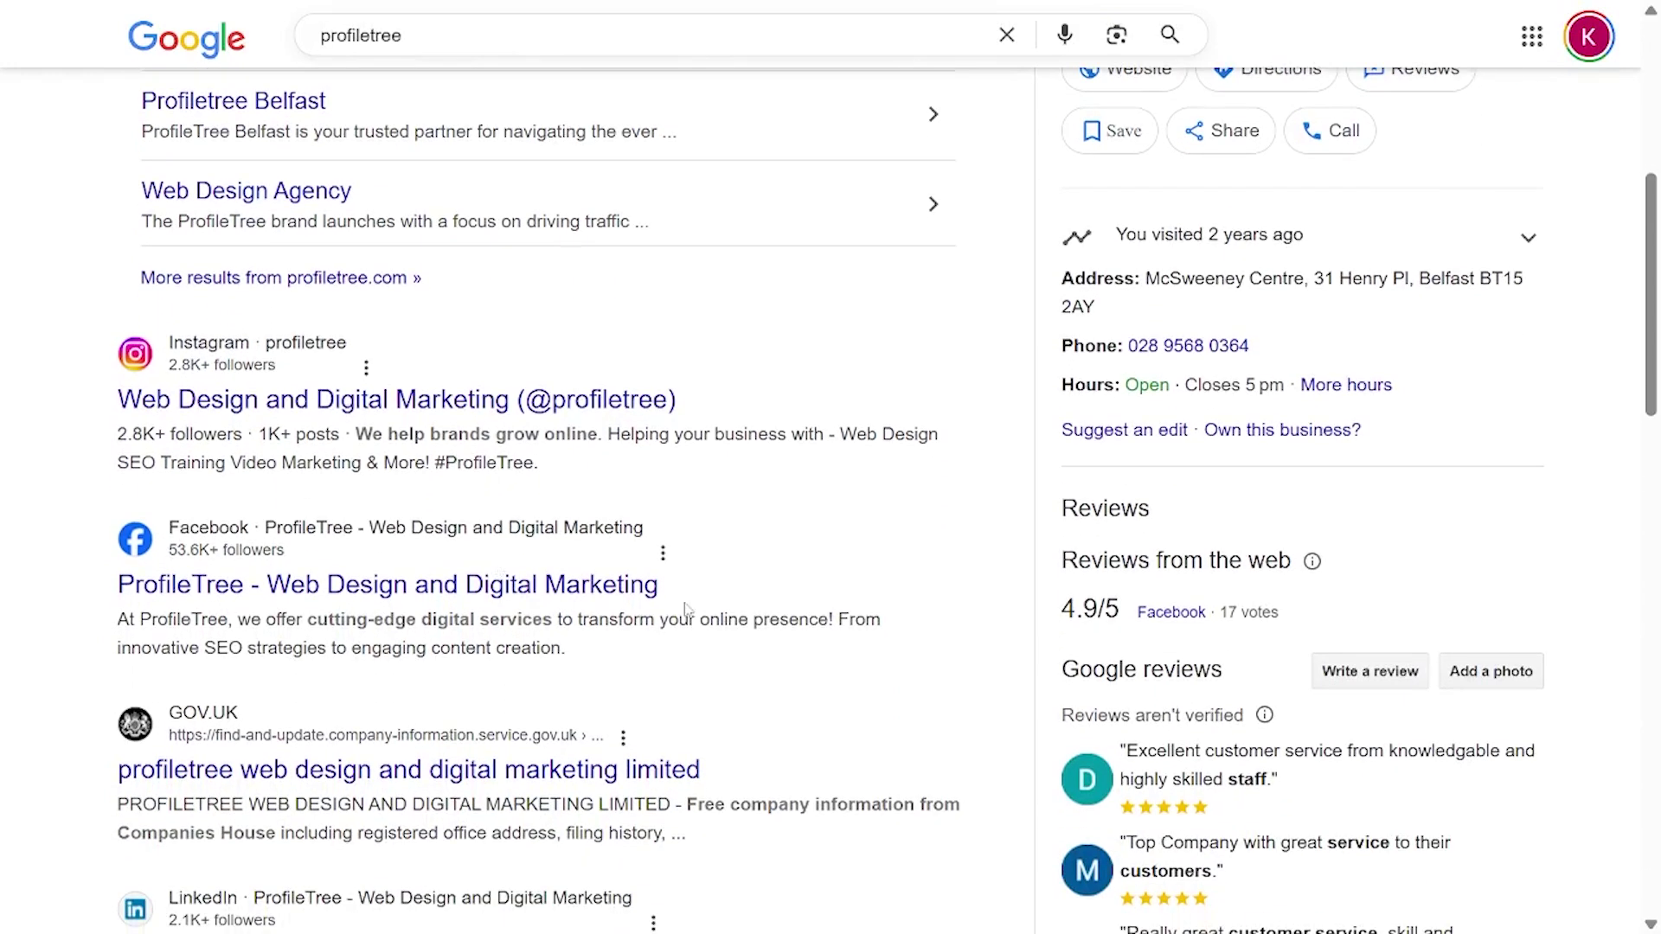
scroll(683, 609, down, 2)
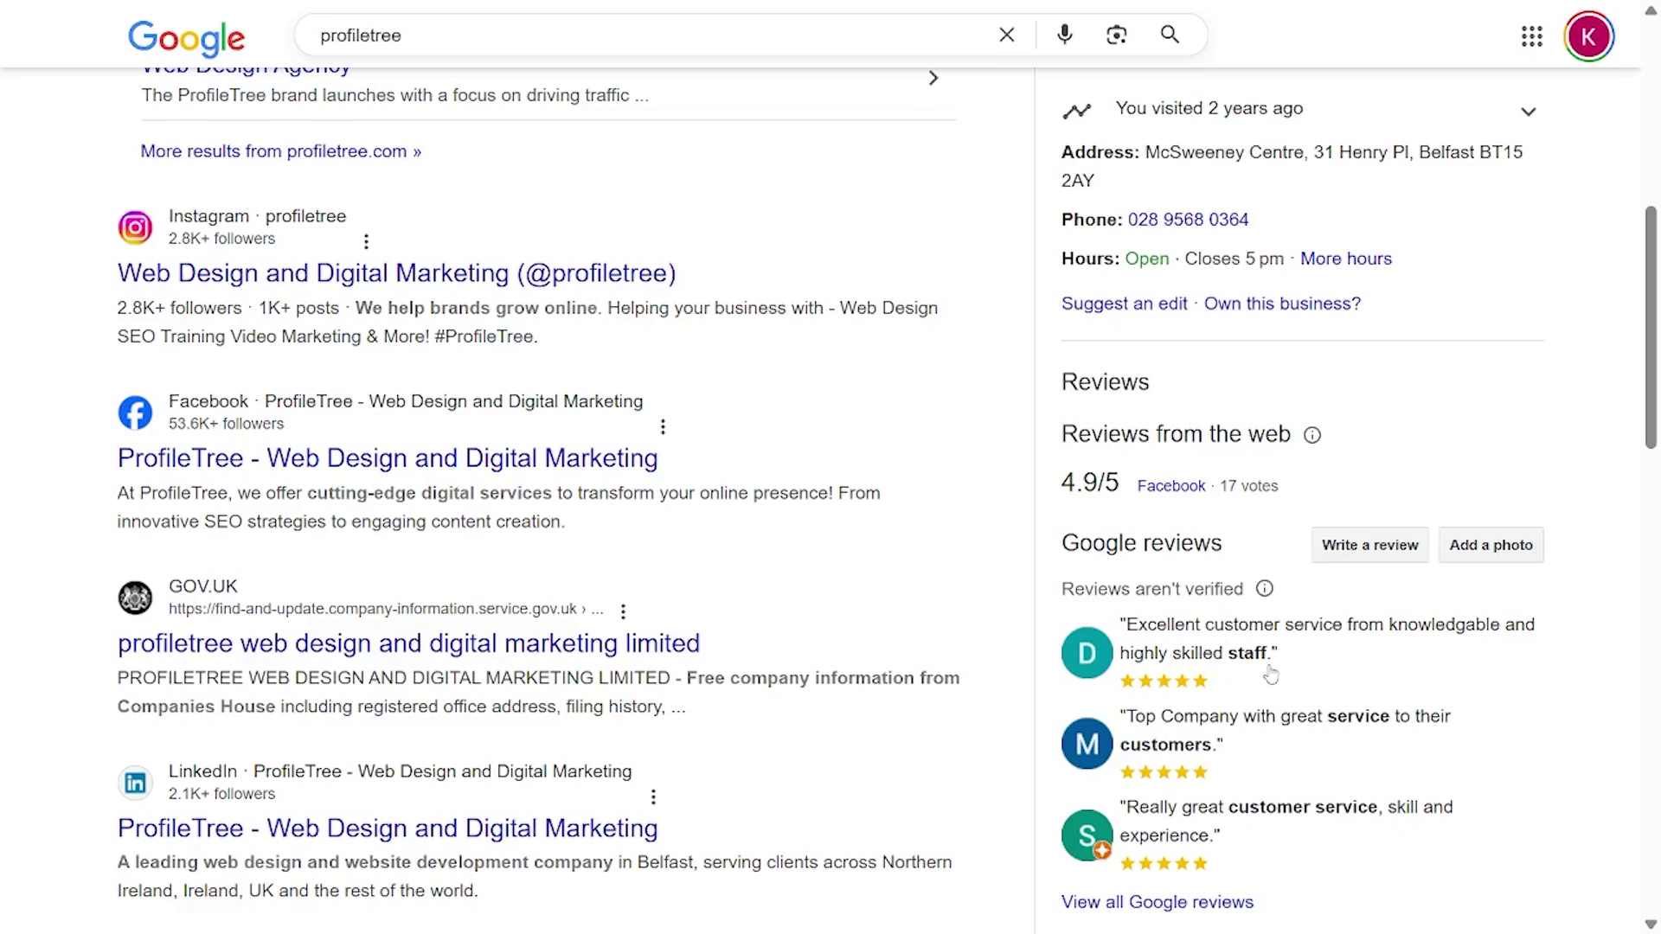
scroll(752, 438, up, 3)
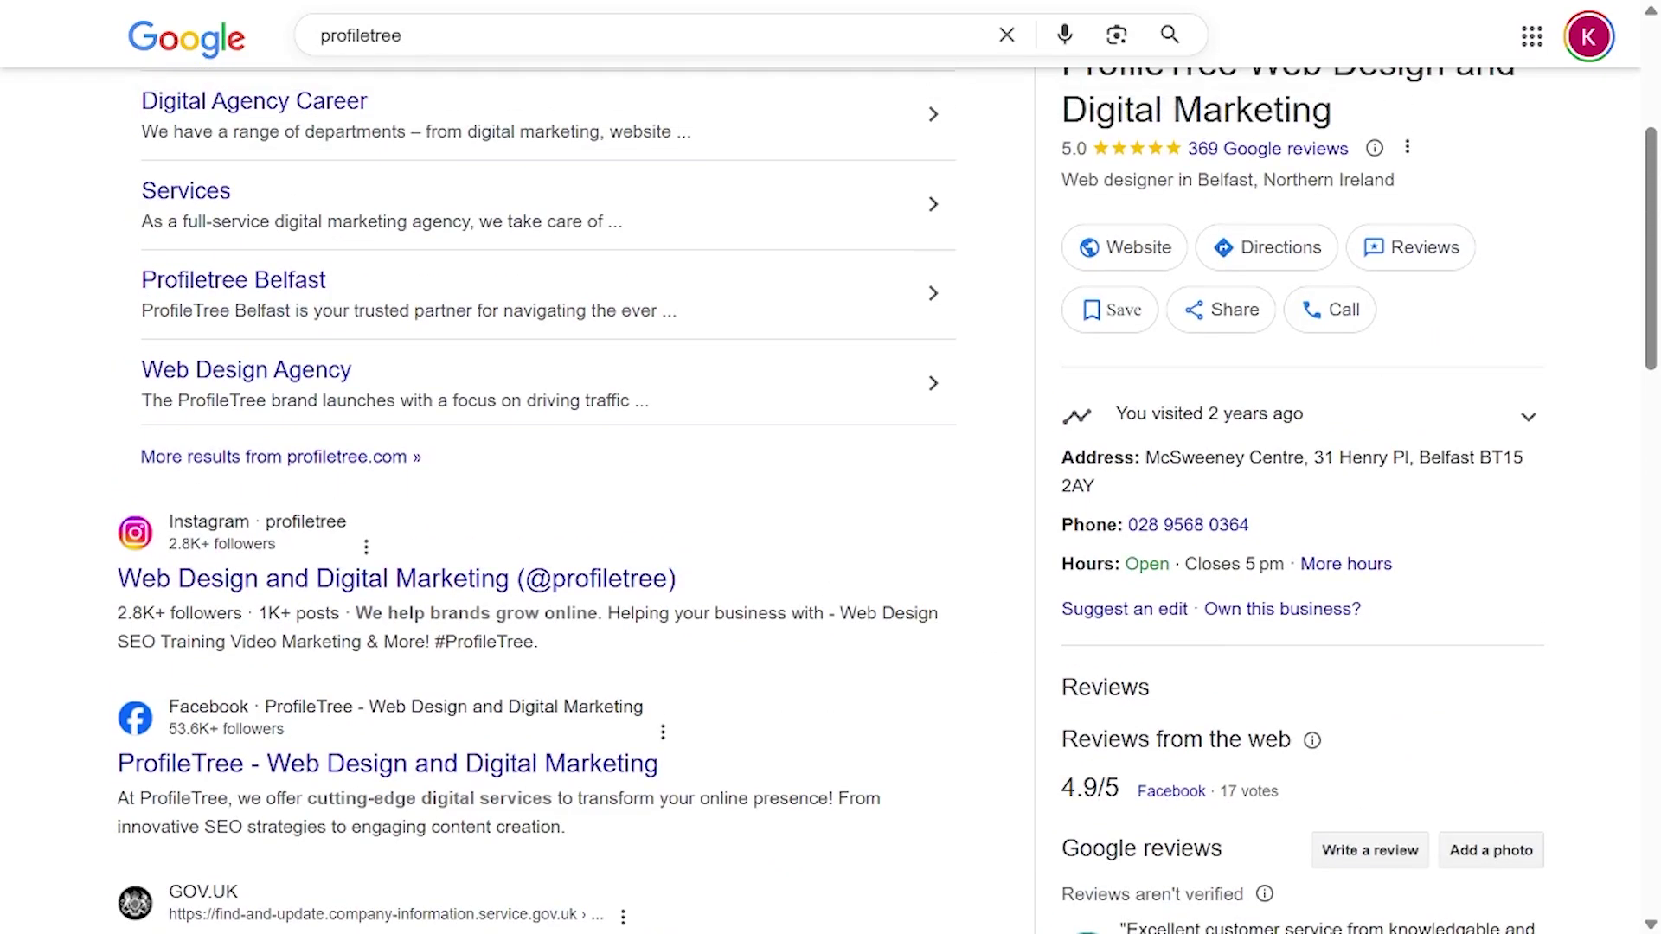
scroll(945, 520, up, 4)
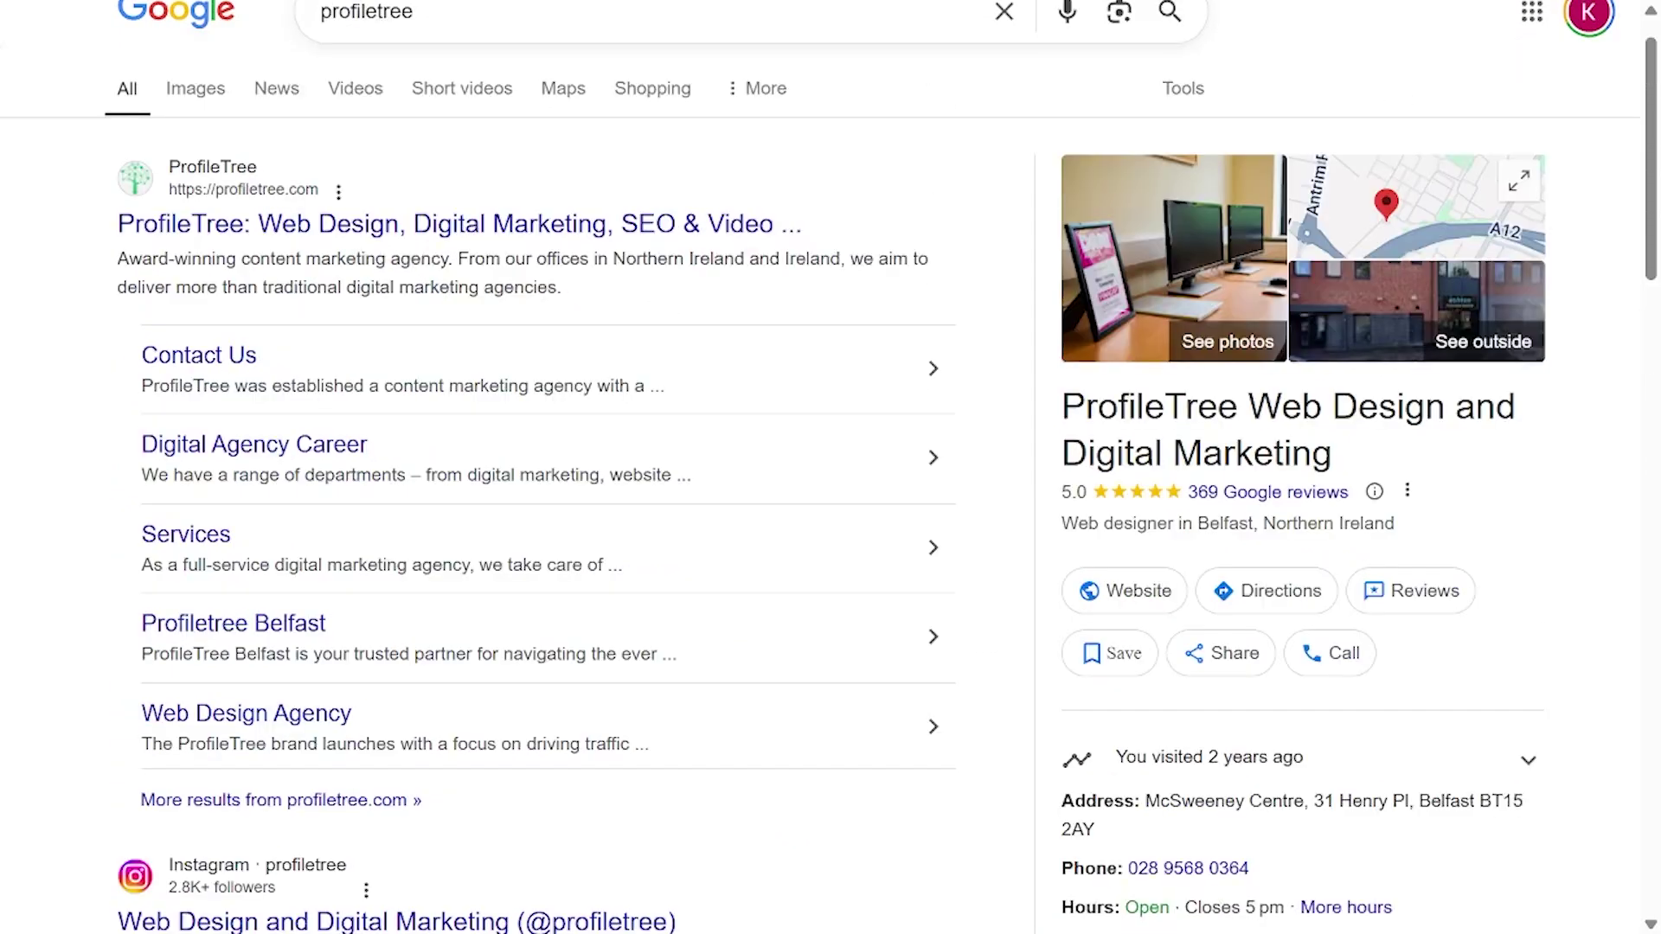
- Highlight the description under the first ProfileTree result to study it, and look over the listings below
drag(588, 346, 108, 322)
scroll(111, 324, down, 1)
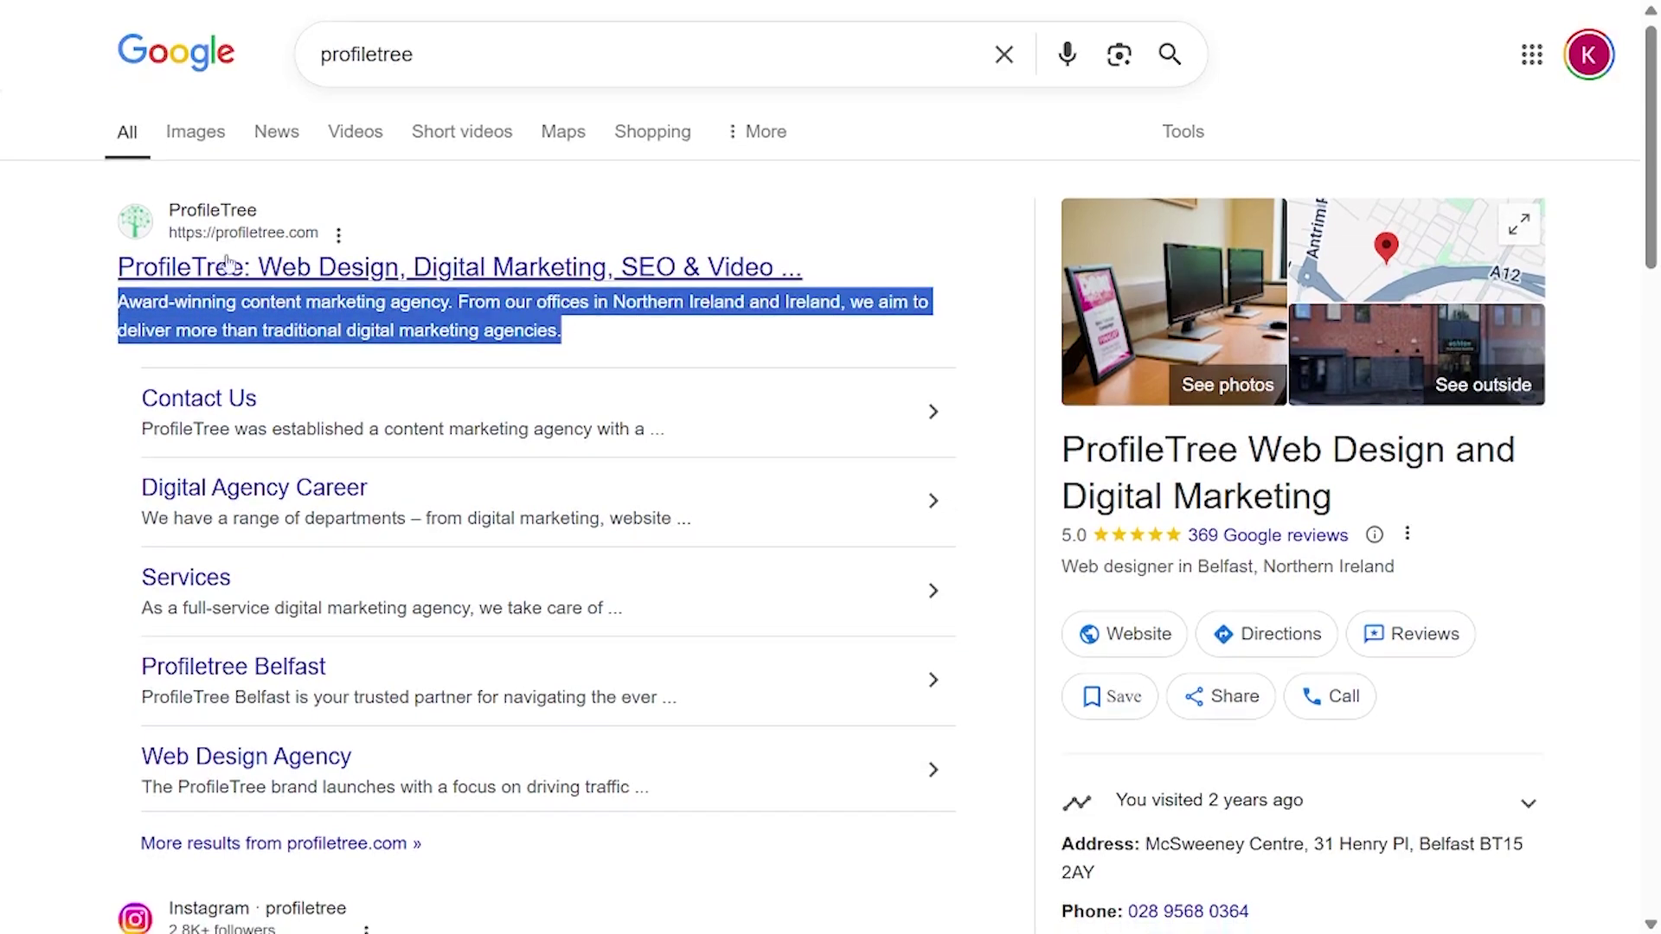
click(239, 305)
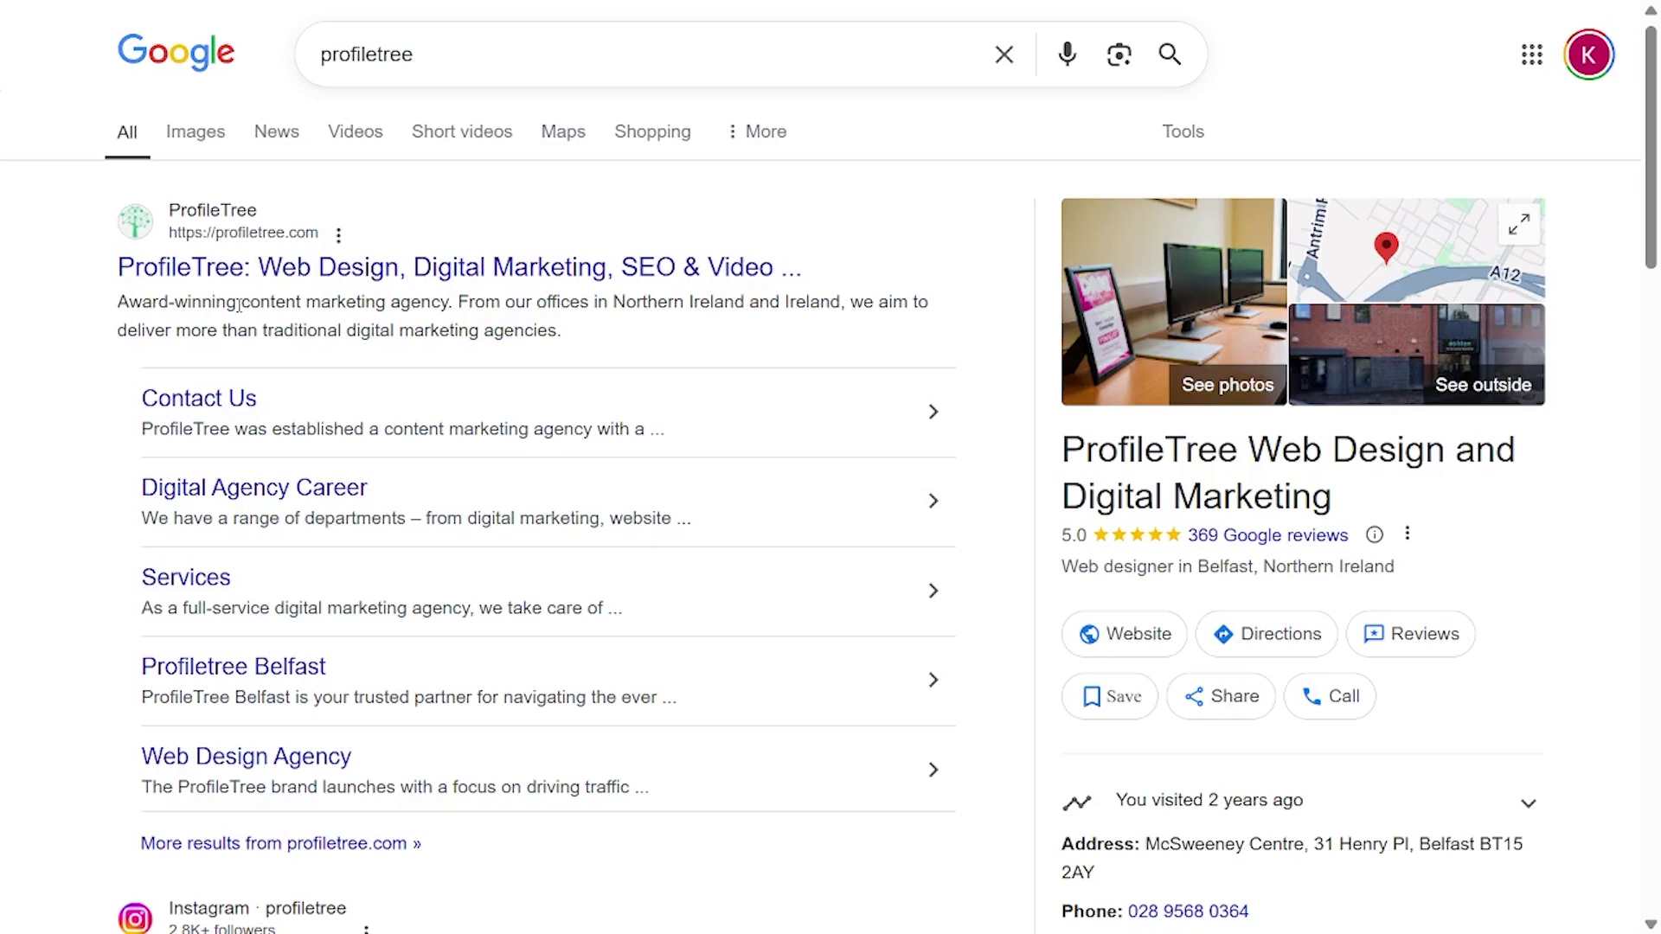
scroll(371, 383, down, 2)
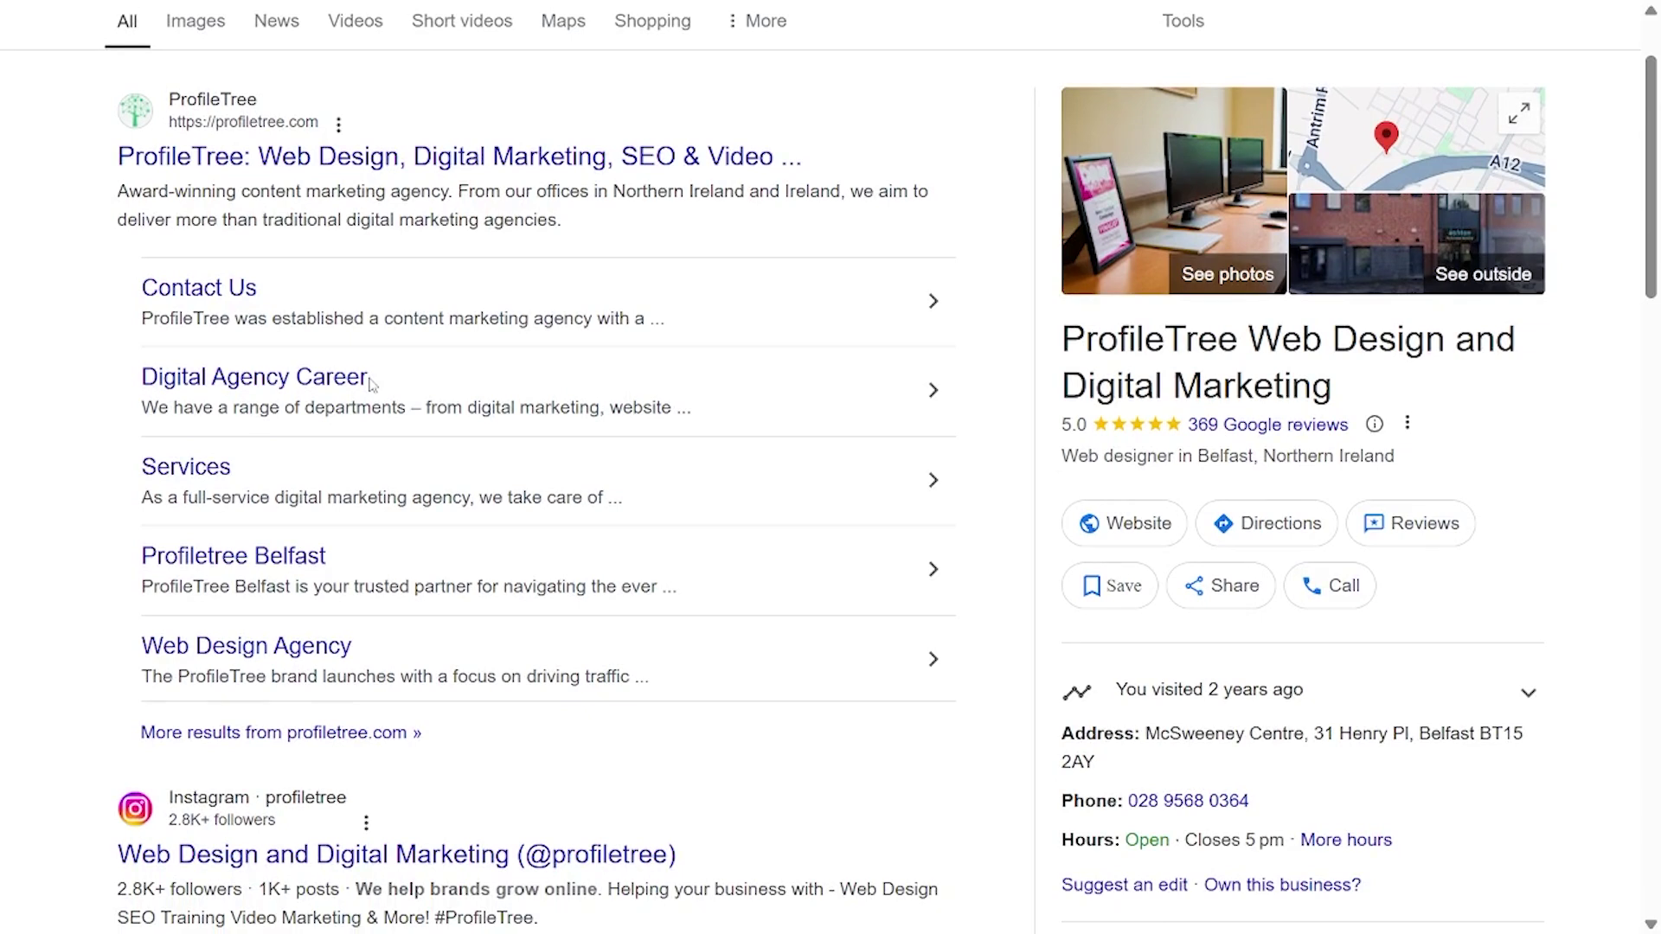
scroll(773, 498, down, 5)
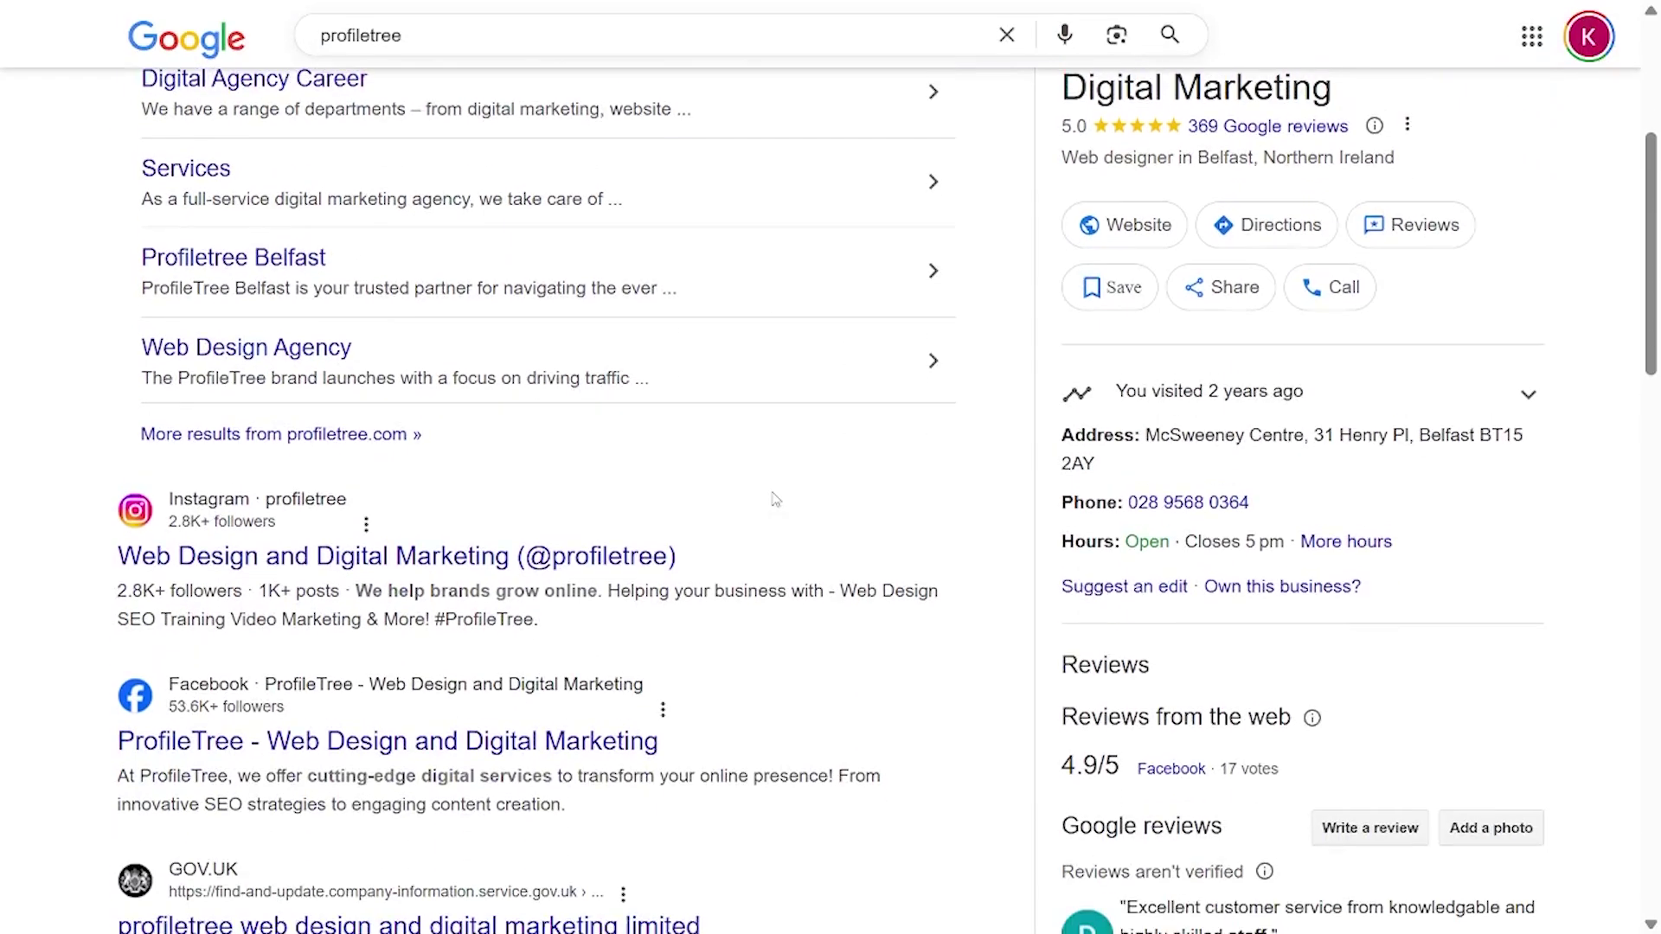
- Switch back to Squarespace and return from the page list to the site's main menu
scroll(773, 497, down, 2)
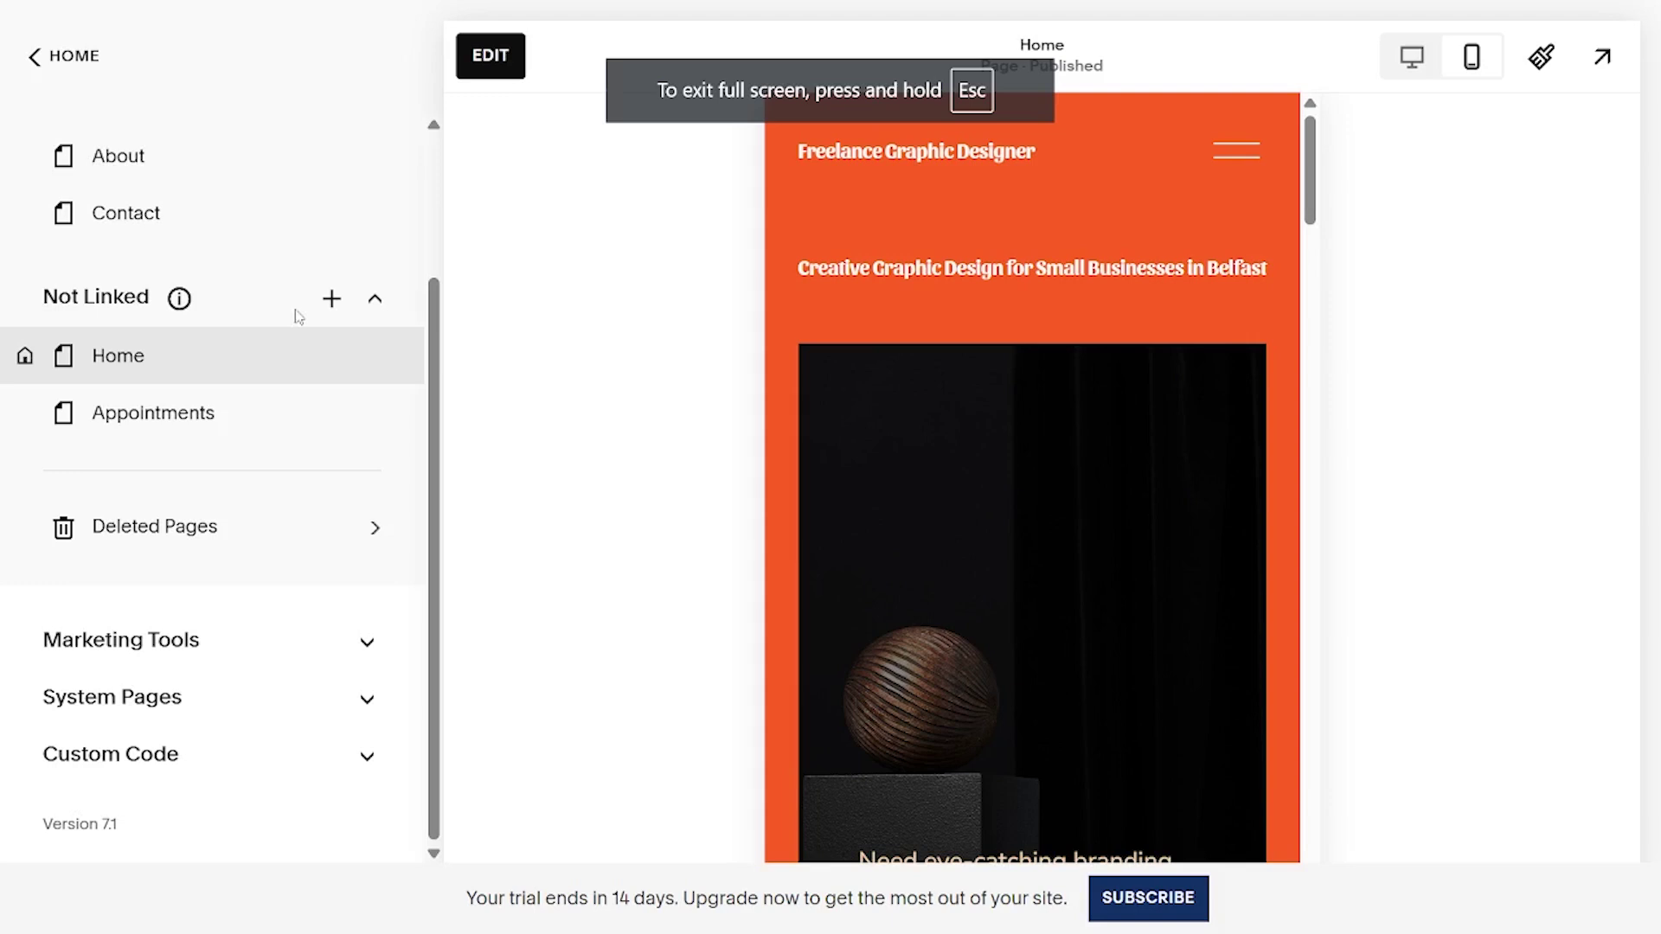
mouse_move(375, 359)
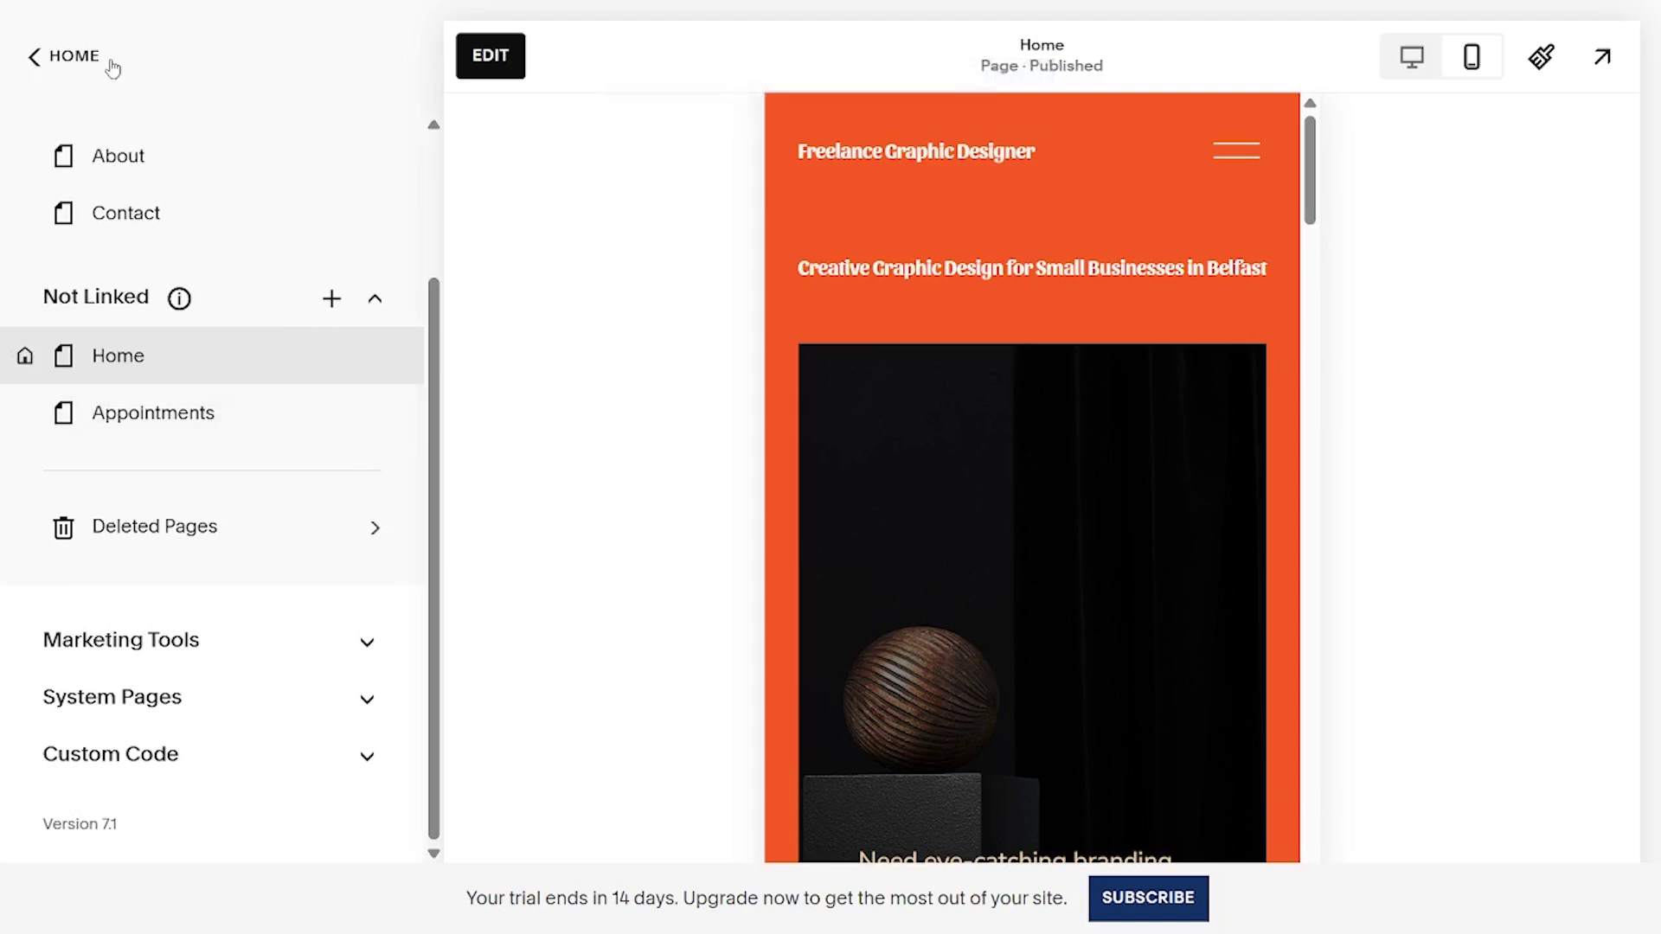
click(81, 55)
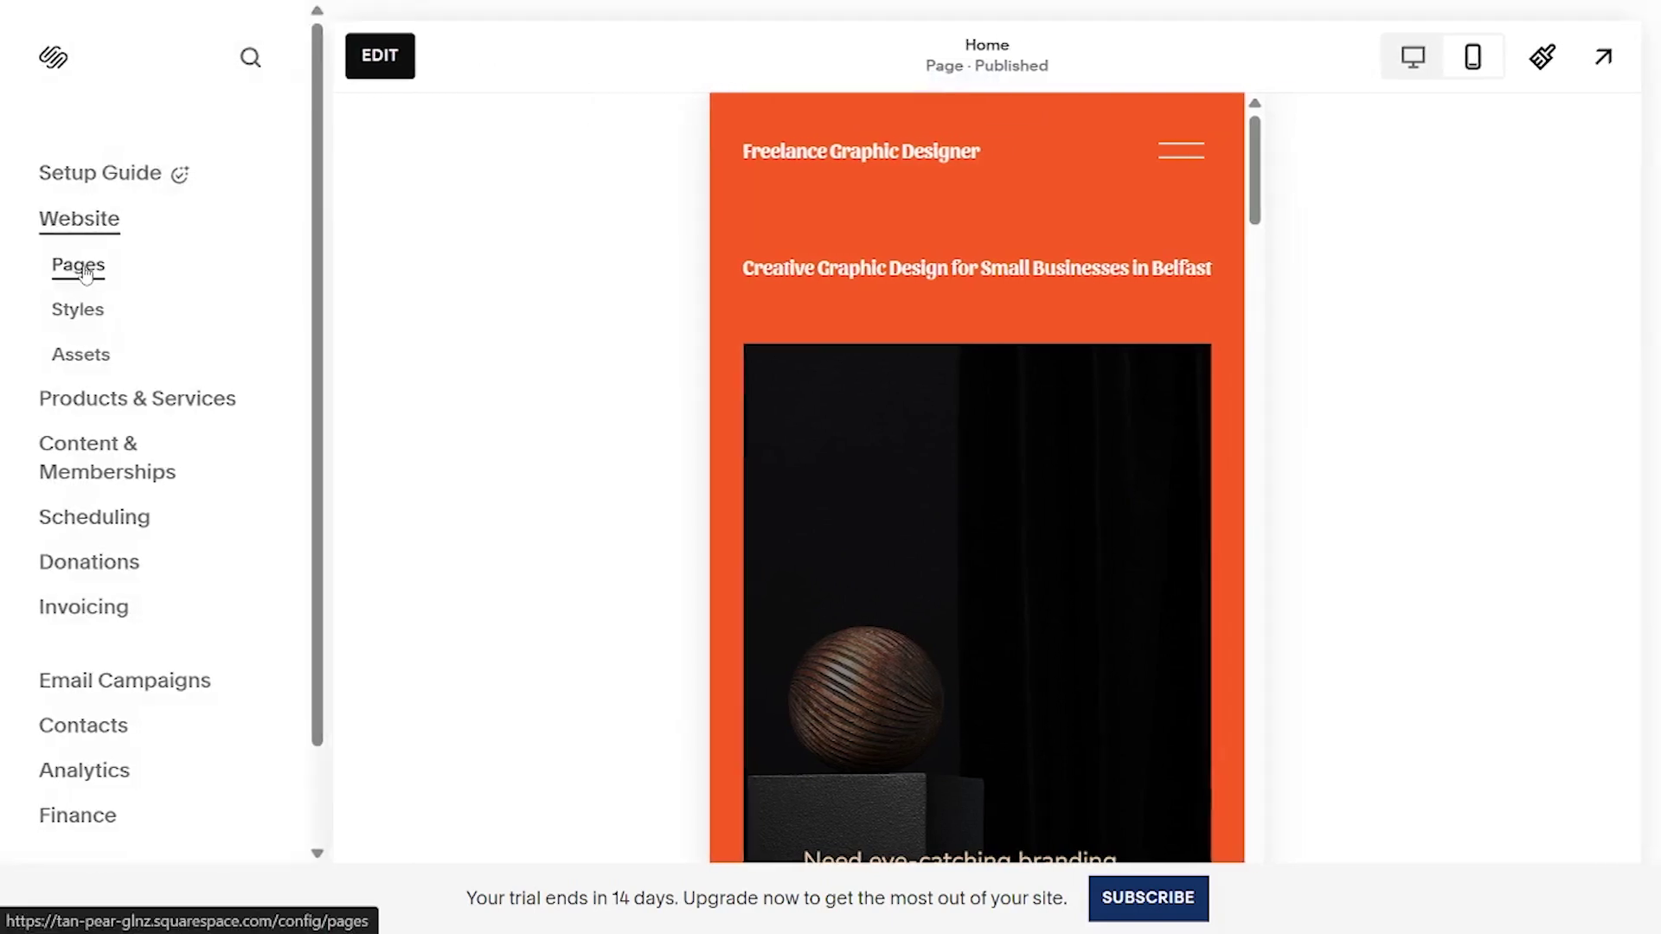
- Open the website-wide SEO settings from the Home page's SEO settings and review the SEO report through to the search appearance section
click(84, 274)
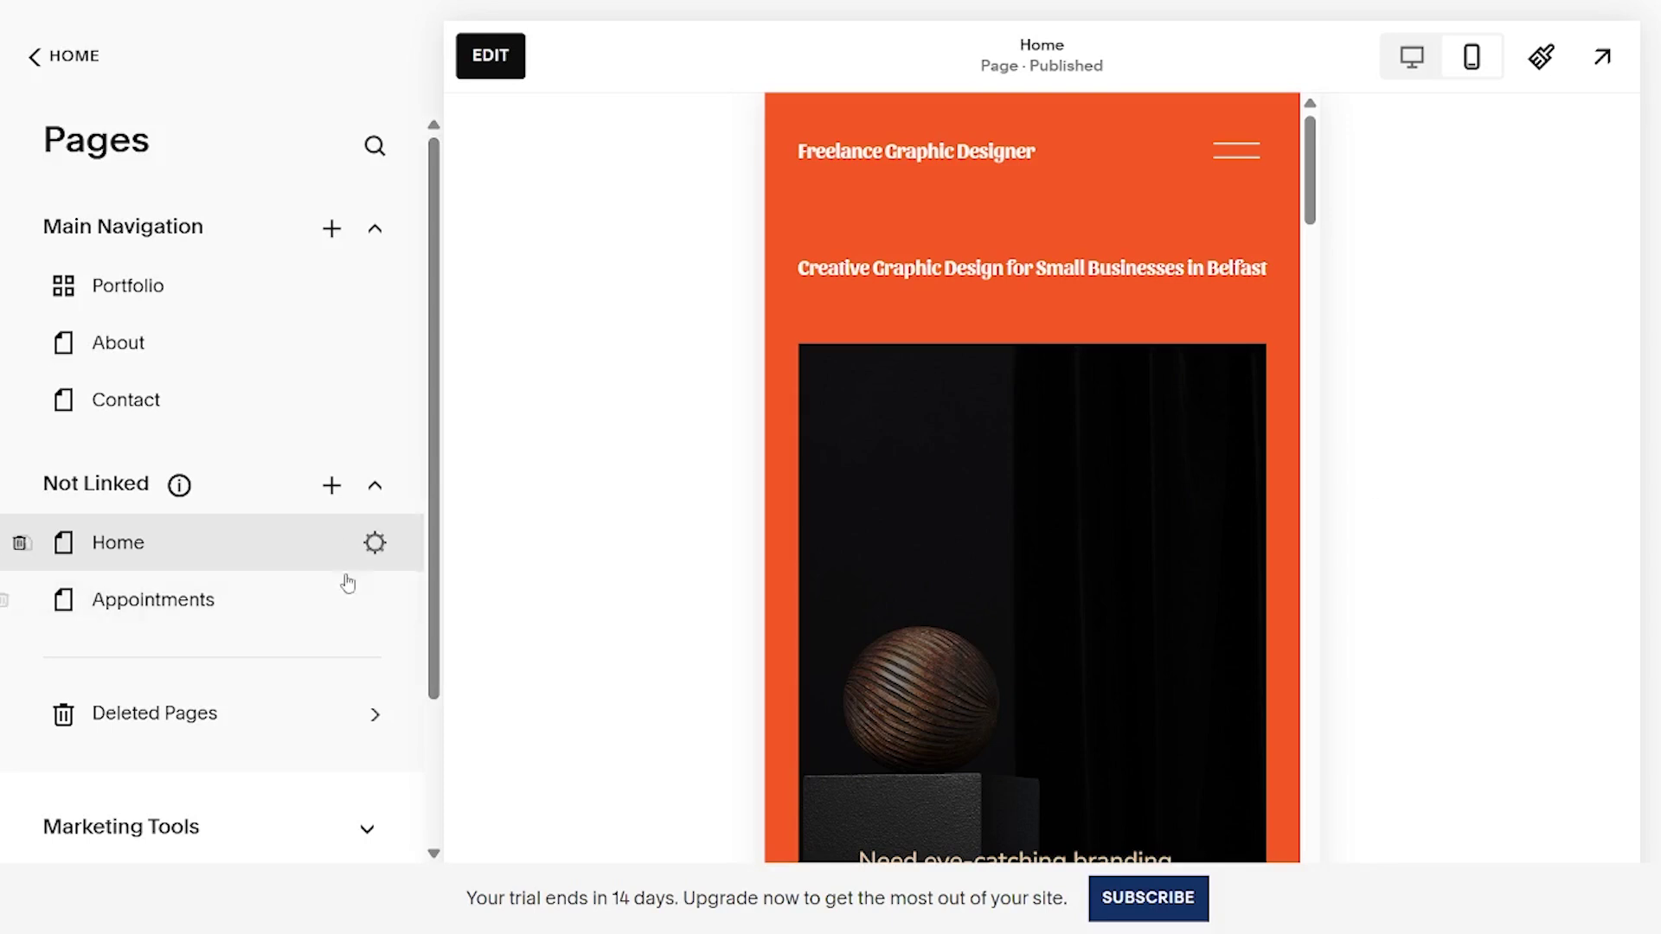
click(374, 542)
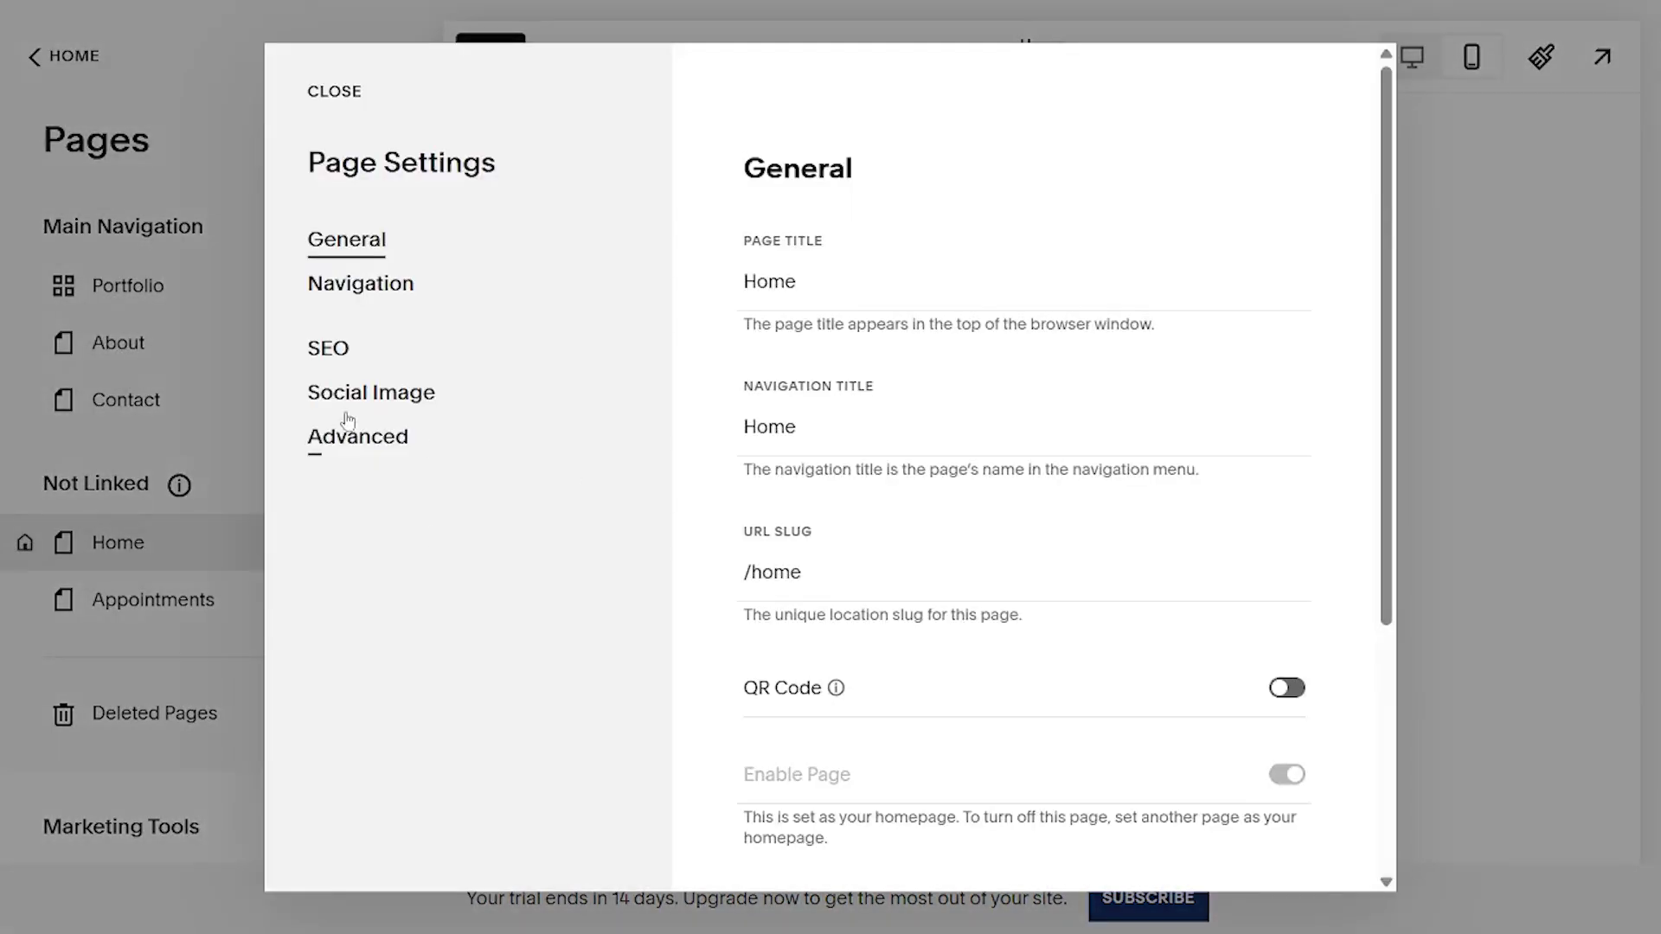
click(338, 354)
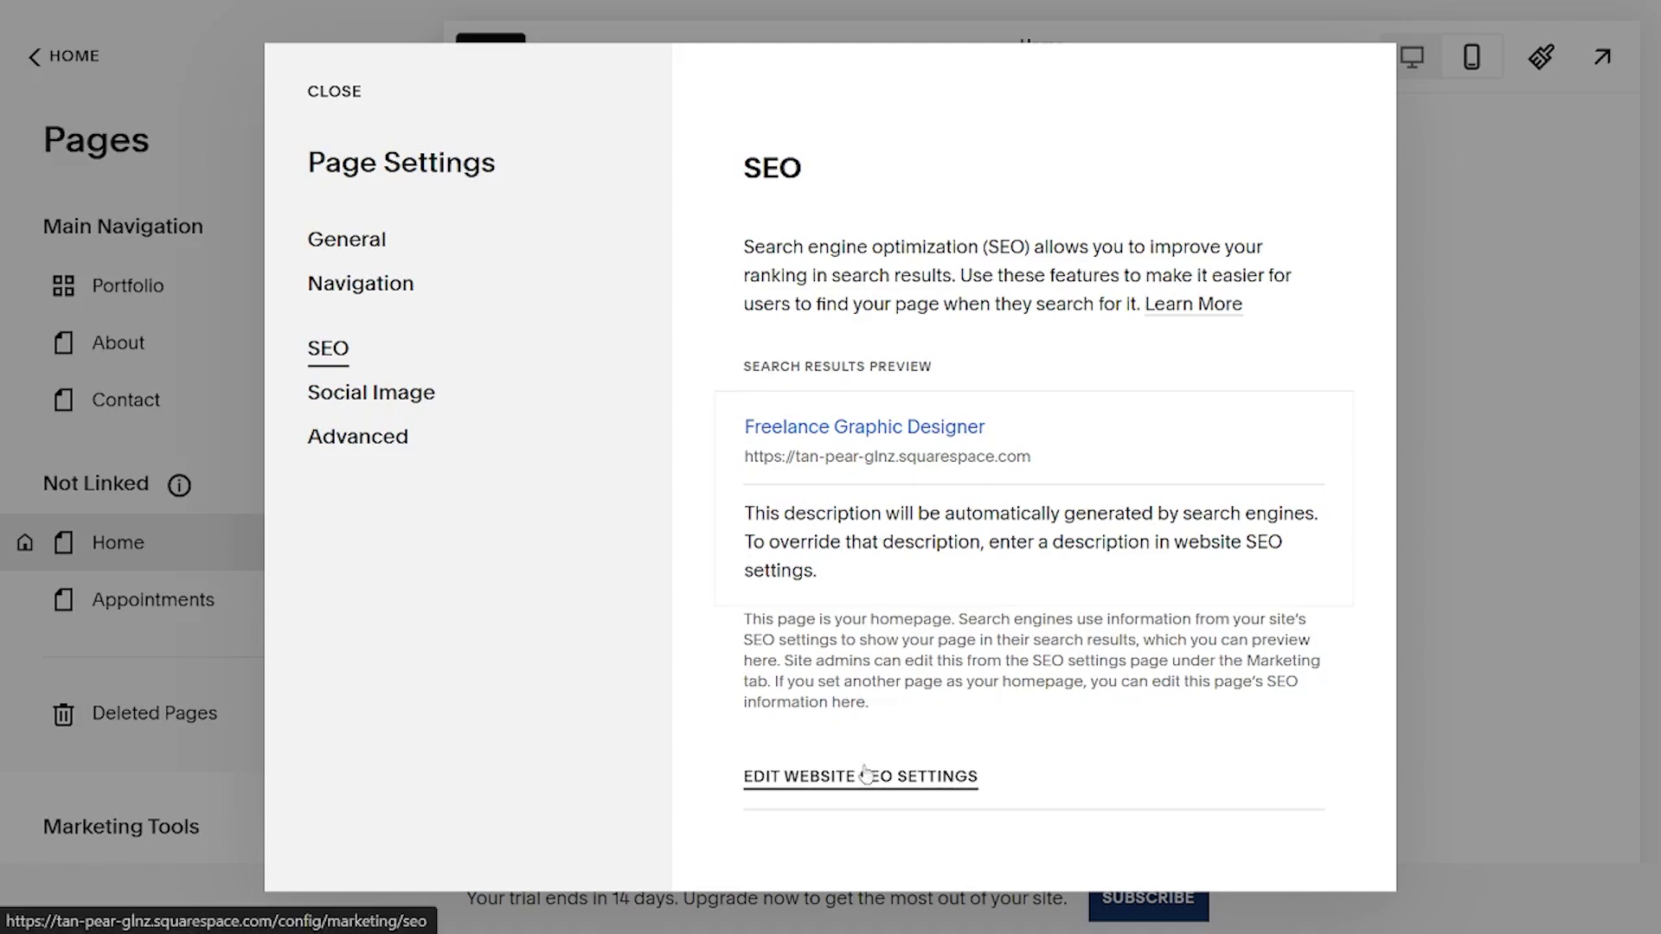
click(838, 783)
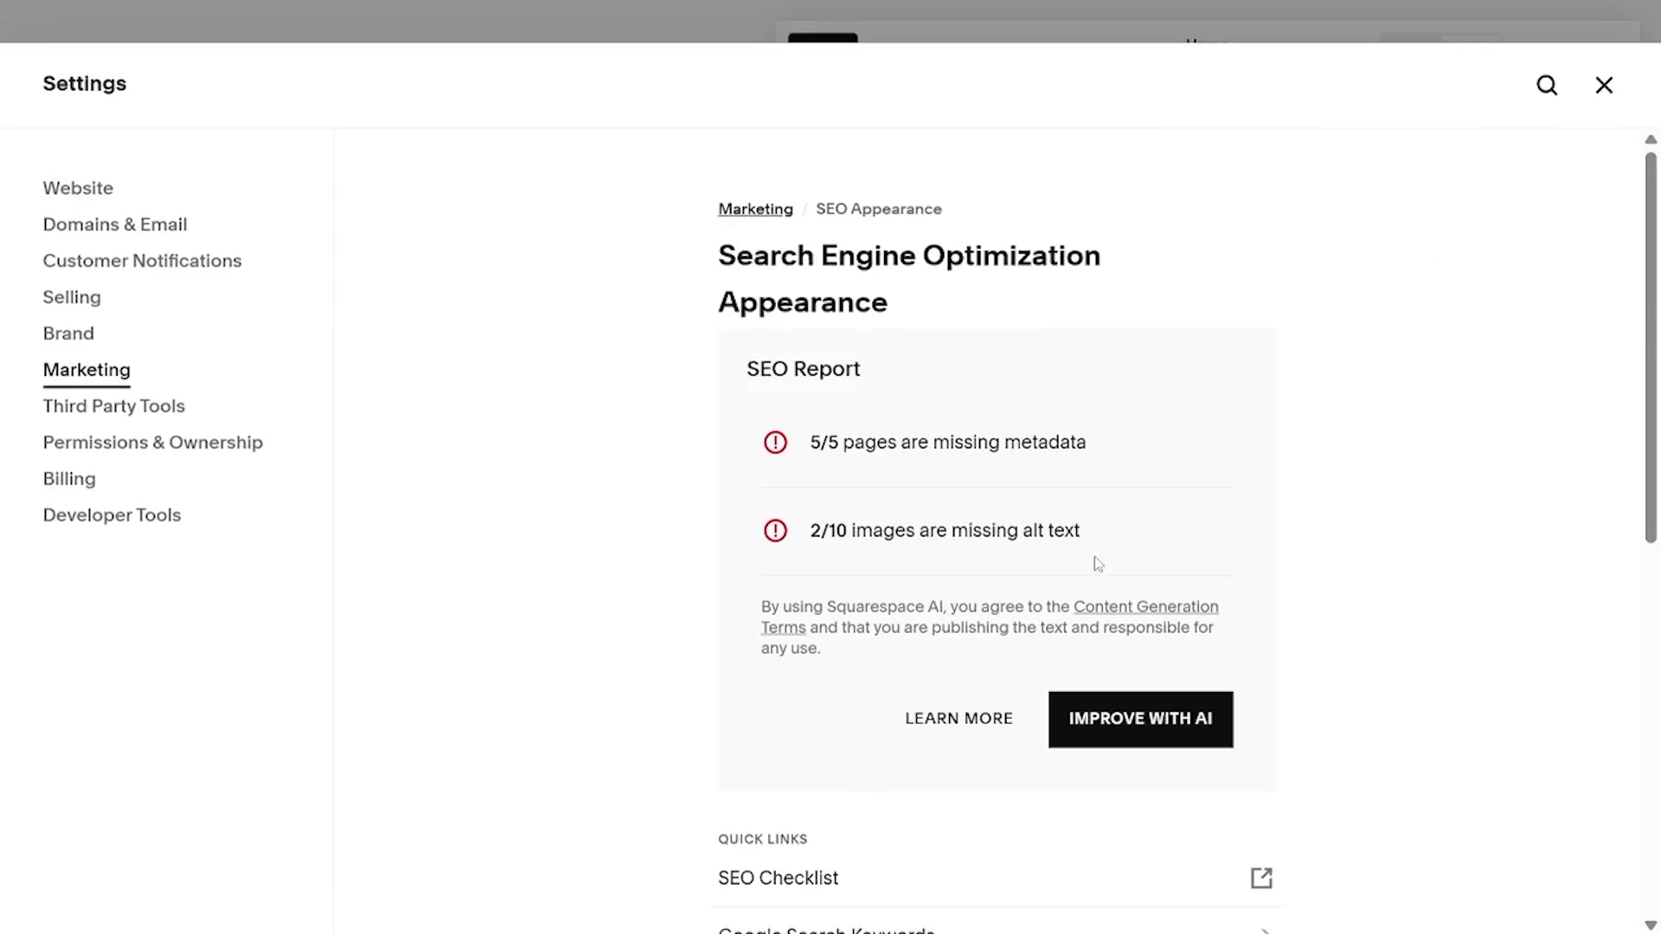
scroll(1098, 564, down, 1)
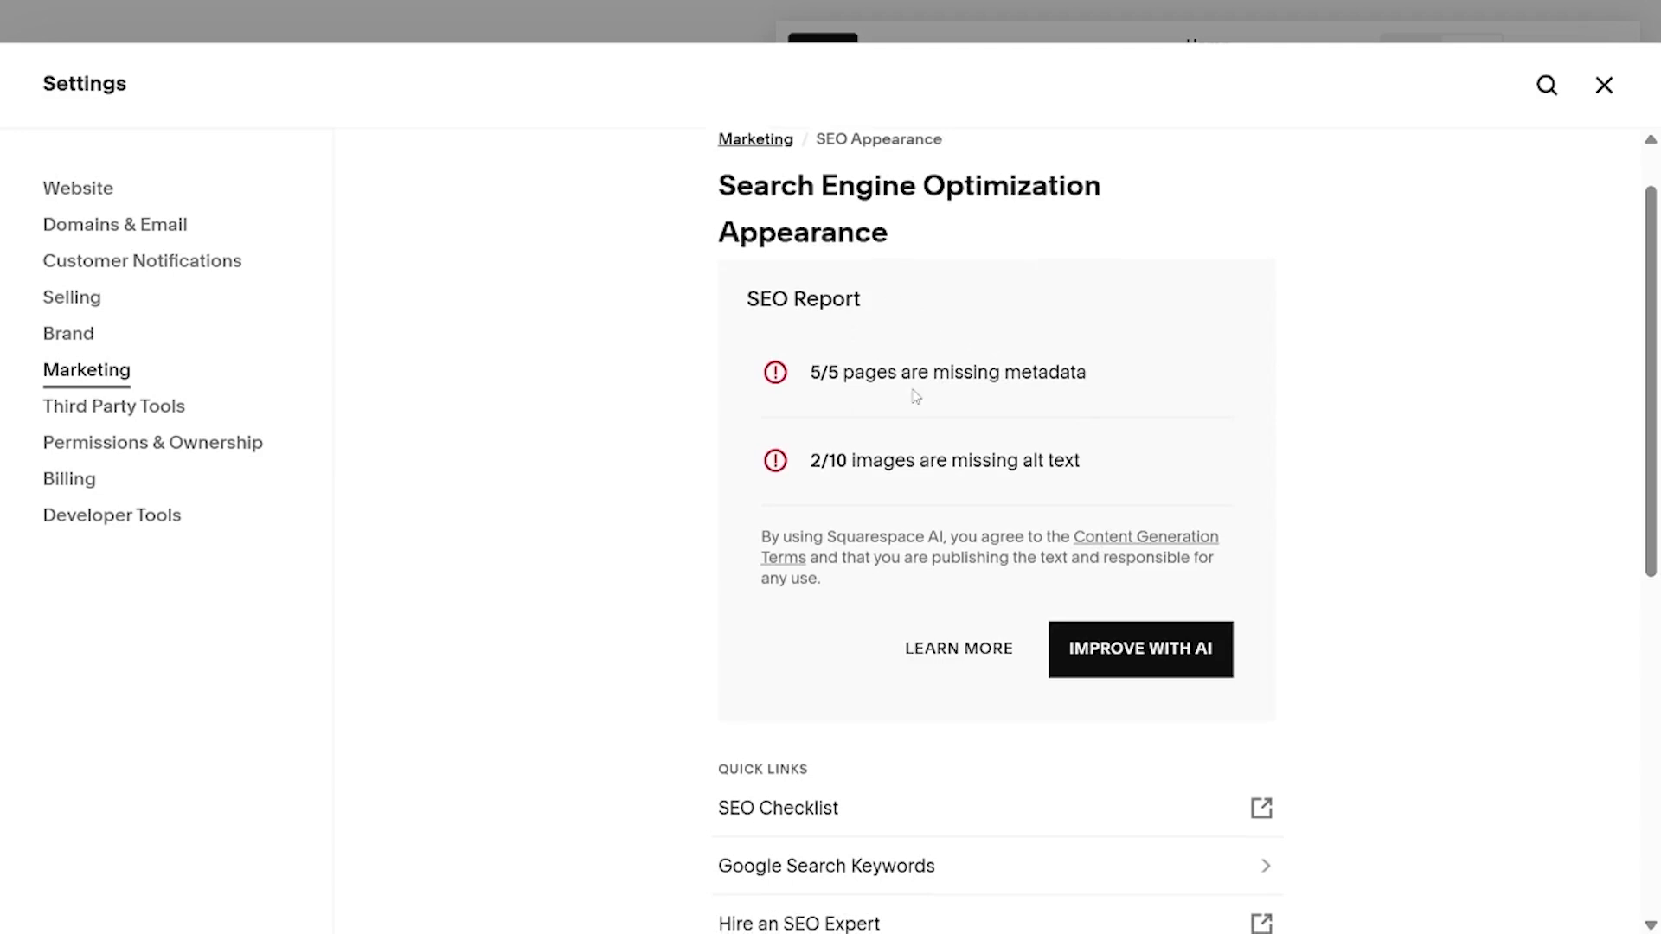
scroll(915, 394, down, 1)
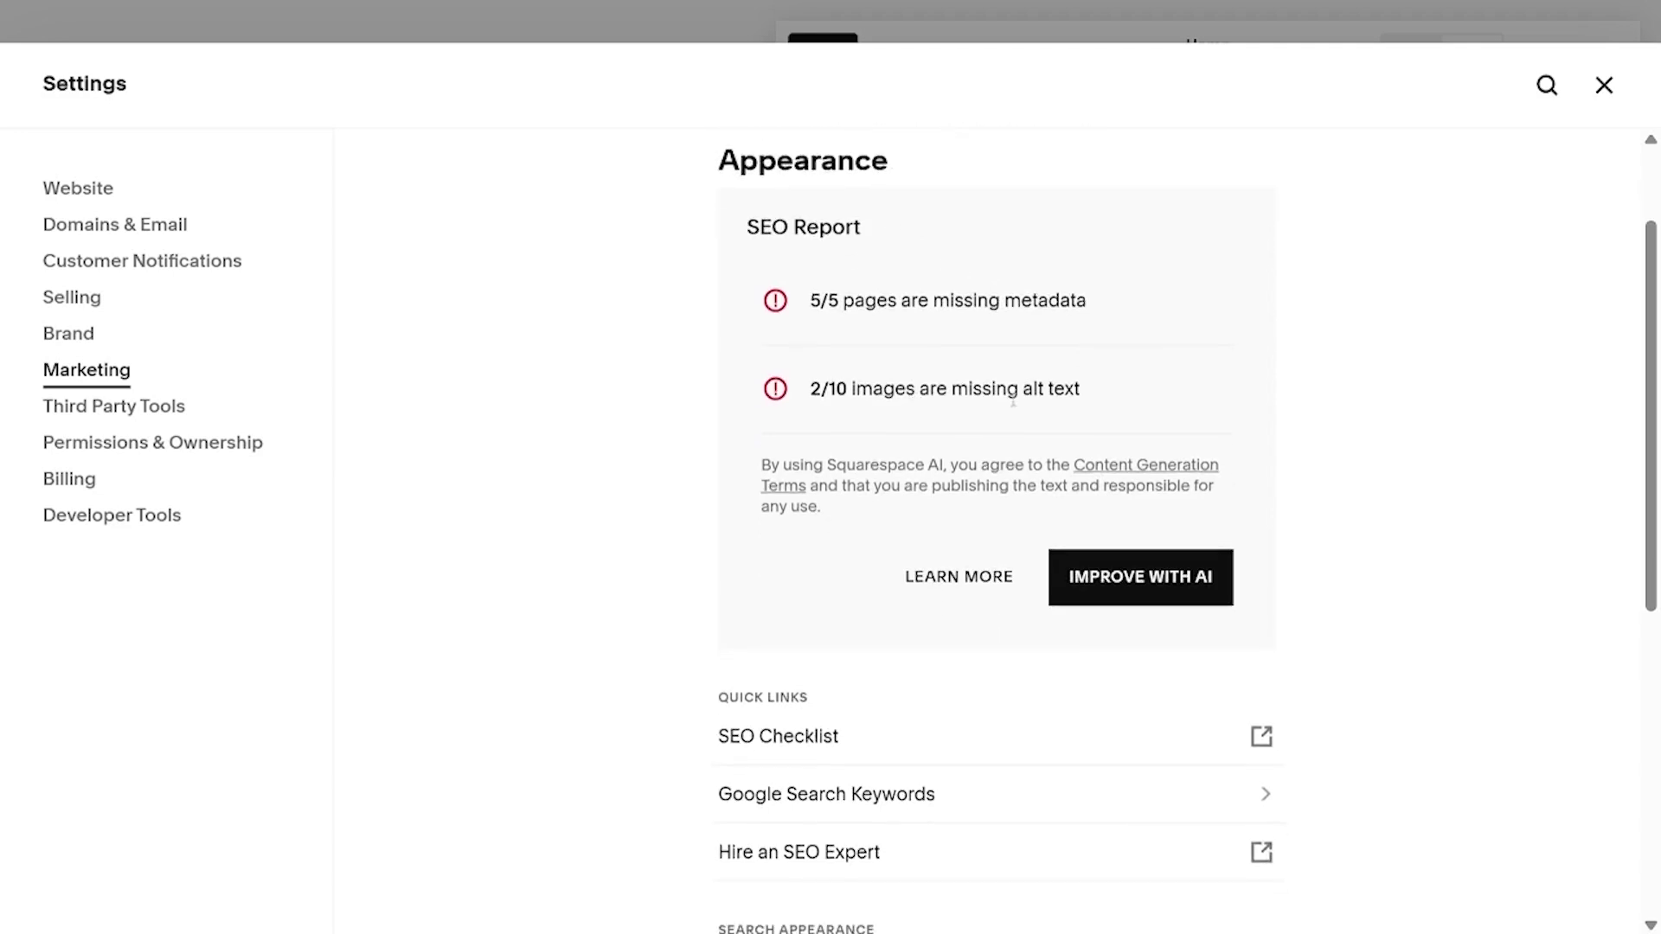
scroll(1013, 401, down, 1)
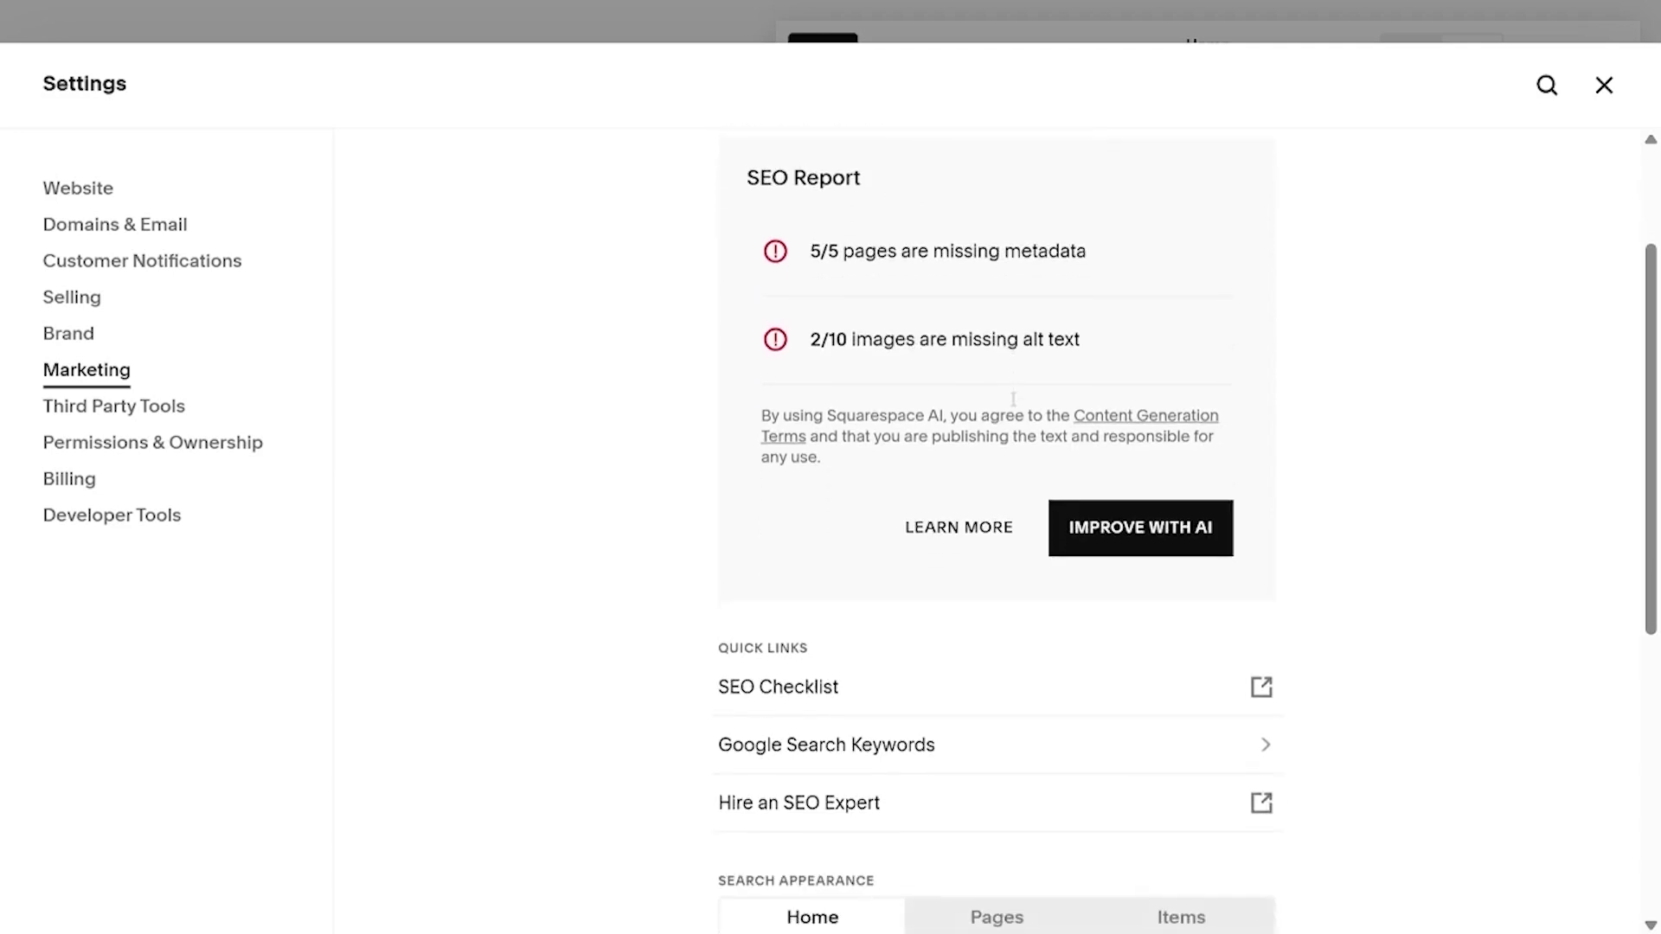
scroll(1012, 398, down, 1)
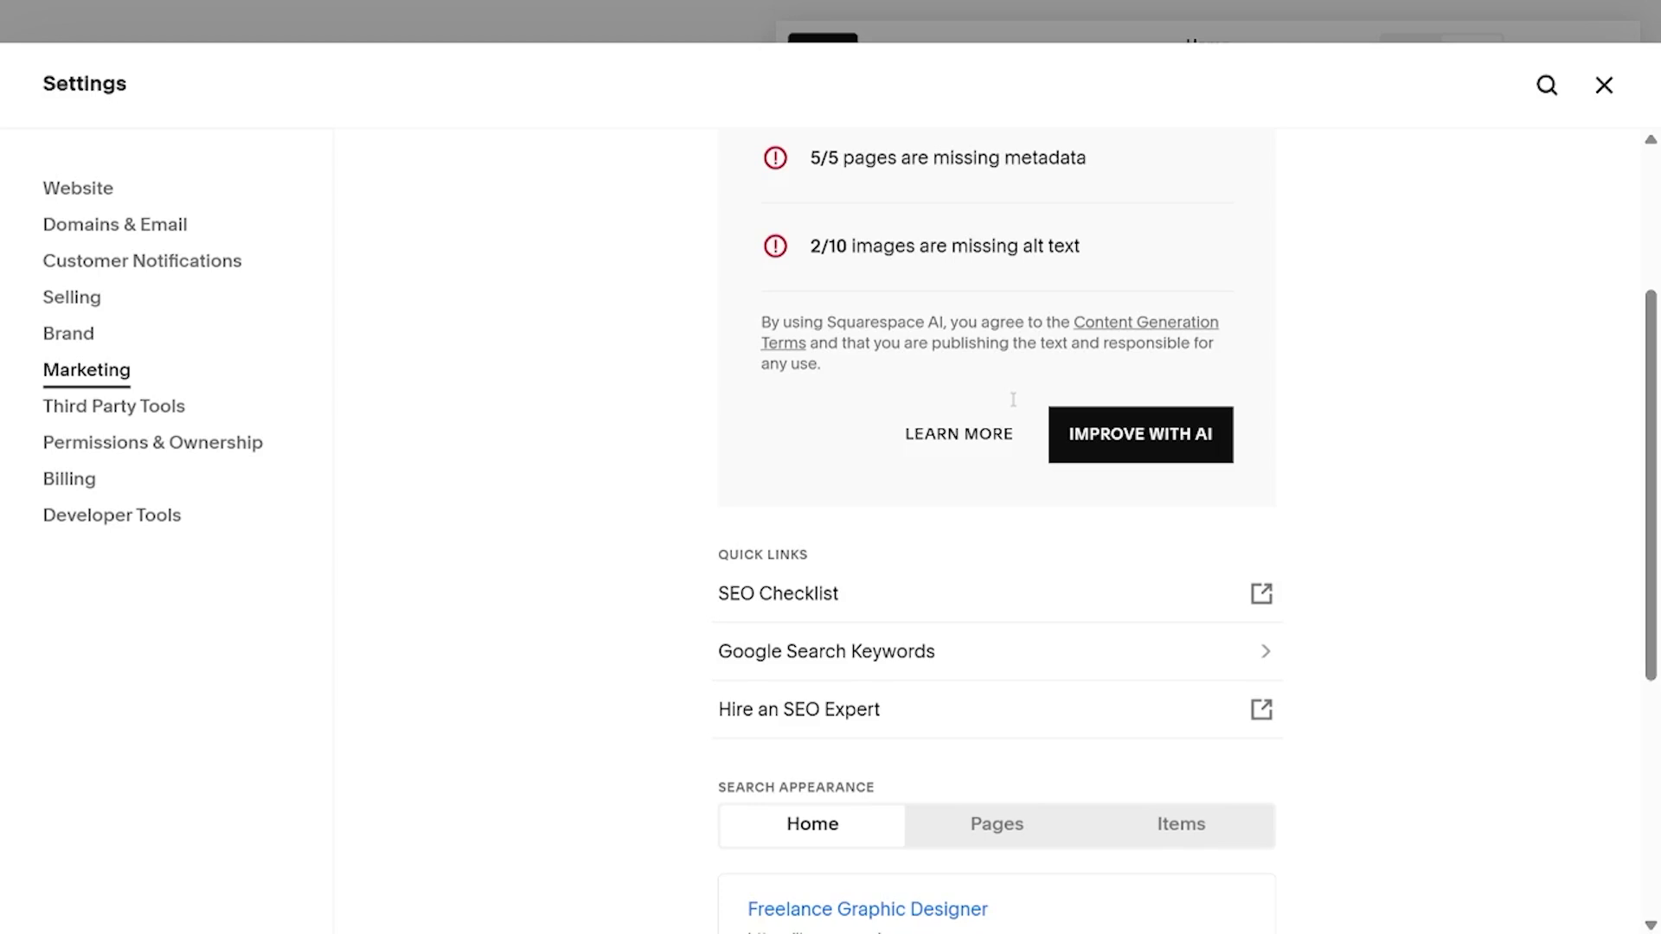
scroll(1013, 398, down, 3)
scroll(911, 482, down, 2)
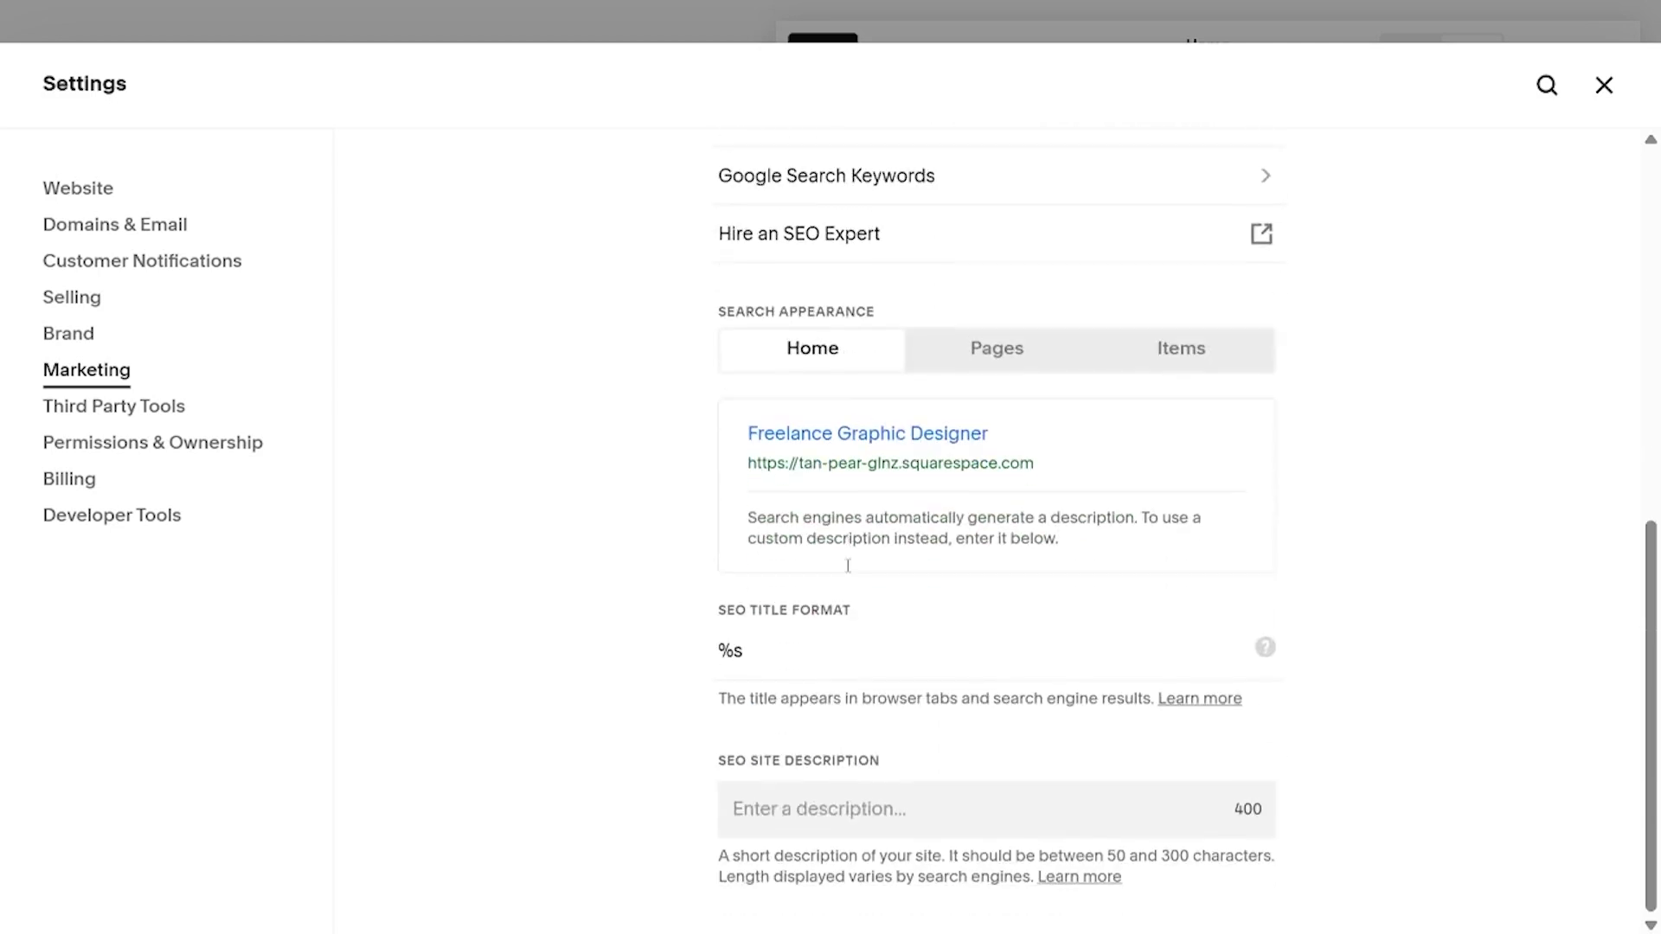
- Put the designer's full name and a "|" separator in front of %s in the homepage's SEO title format
click(809, 798)
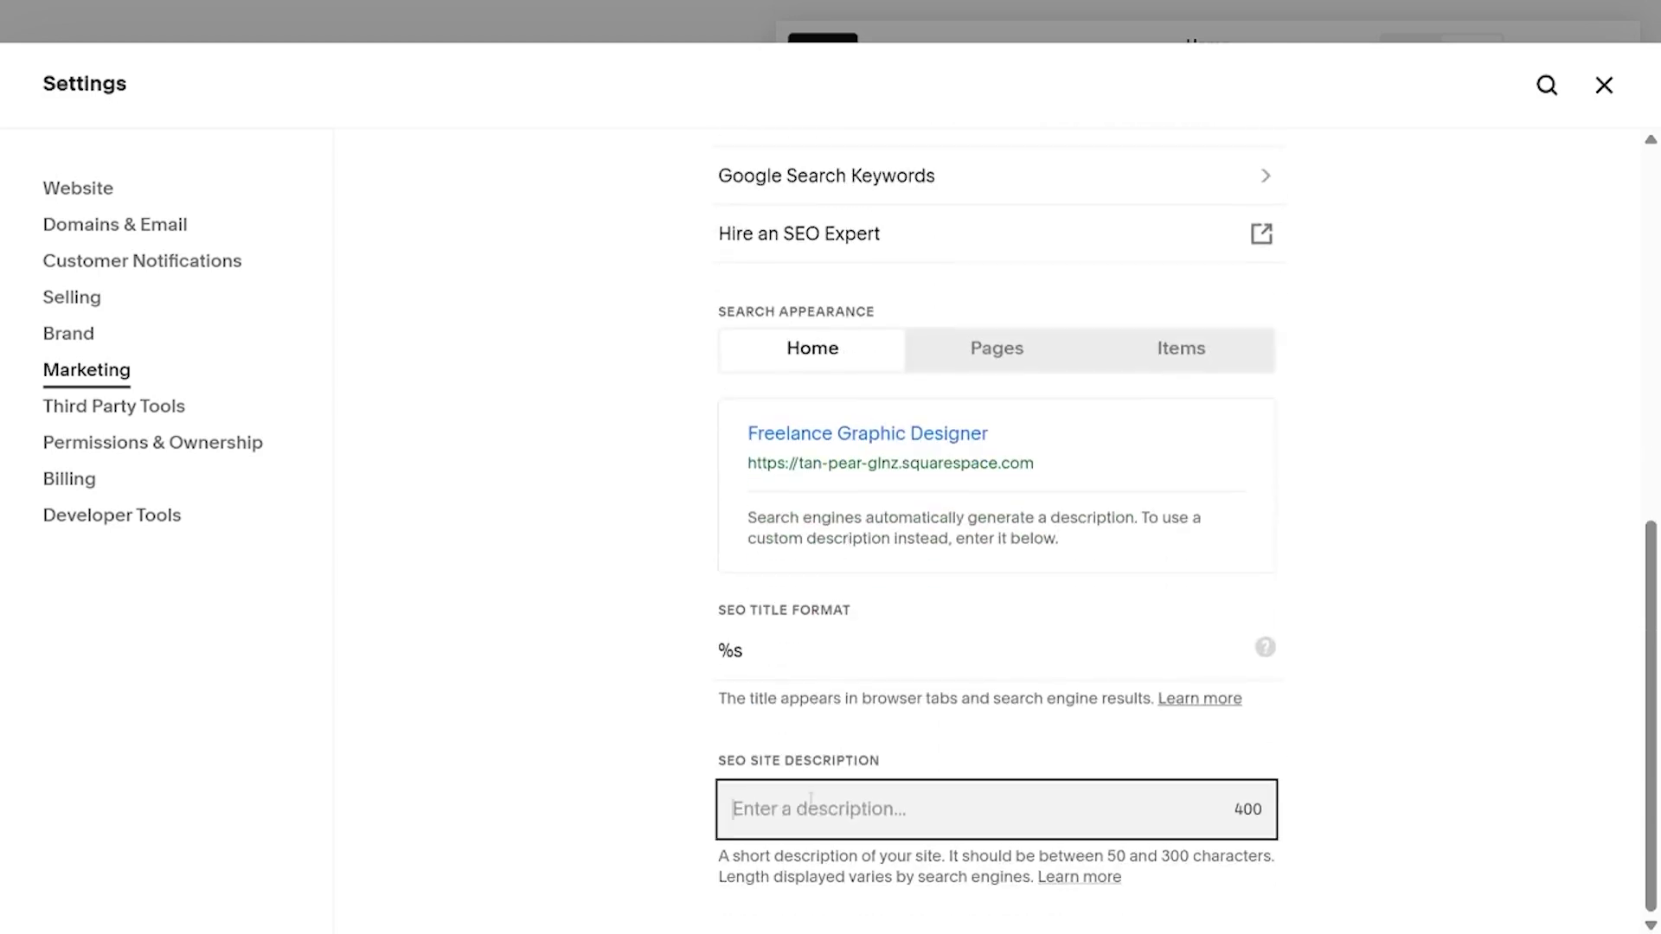
click(776, 673)
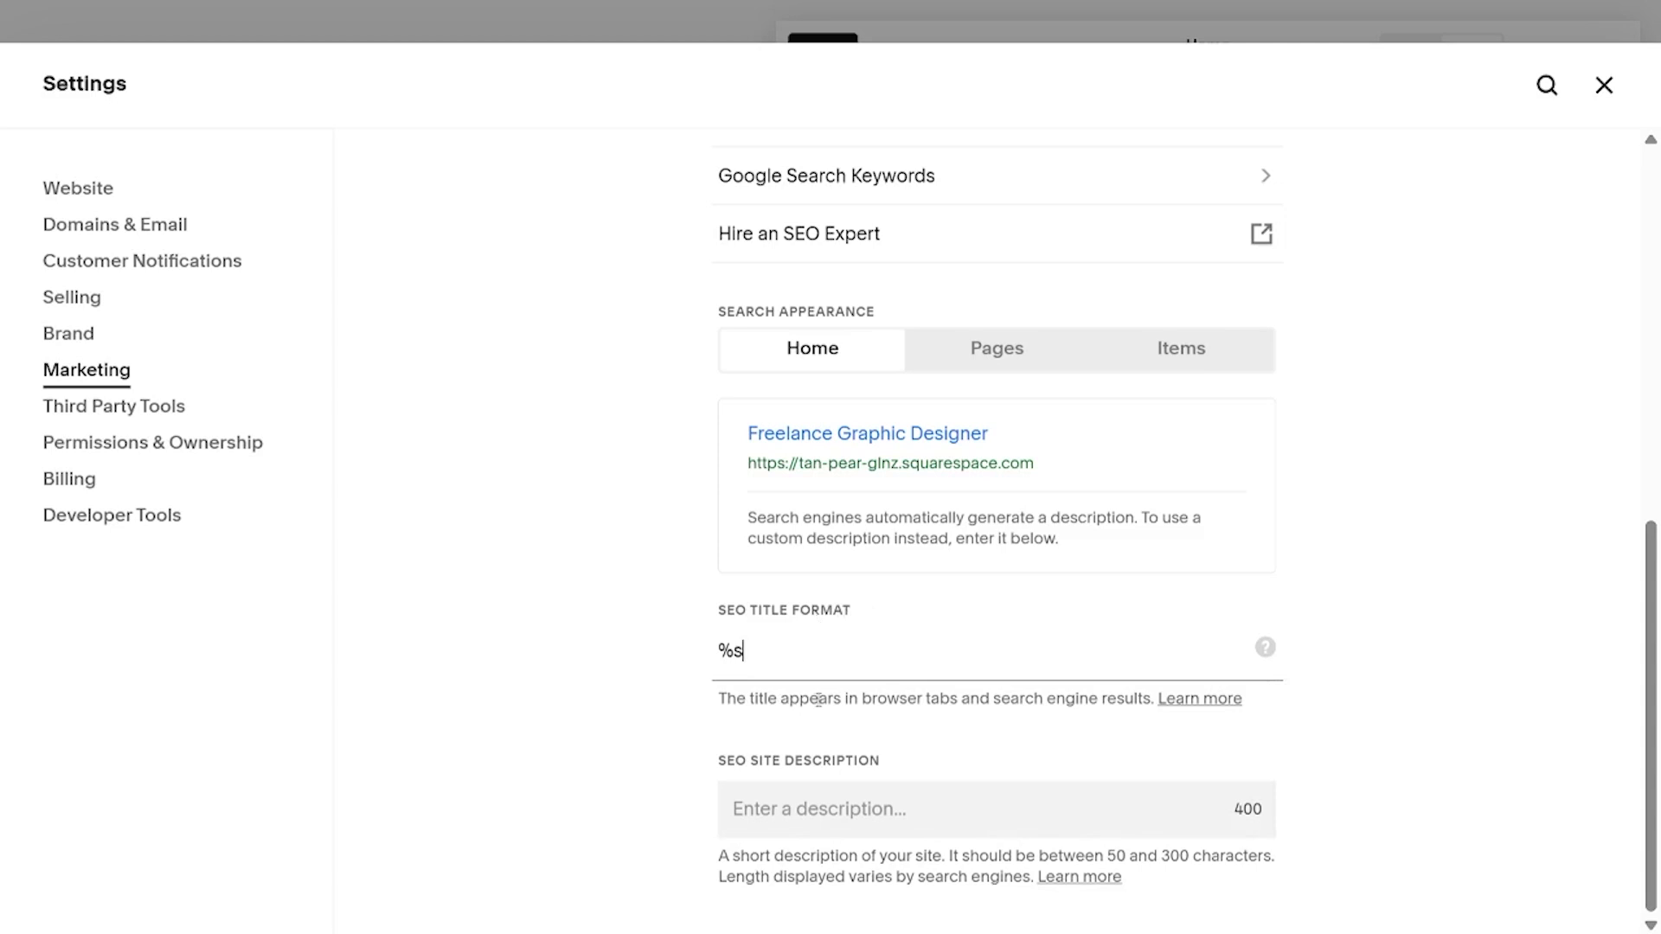
scroll(895, 691, up, 1)
scroll(895, 692, down, 1)
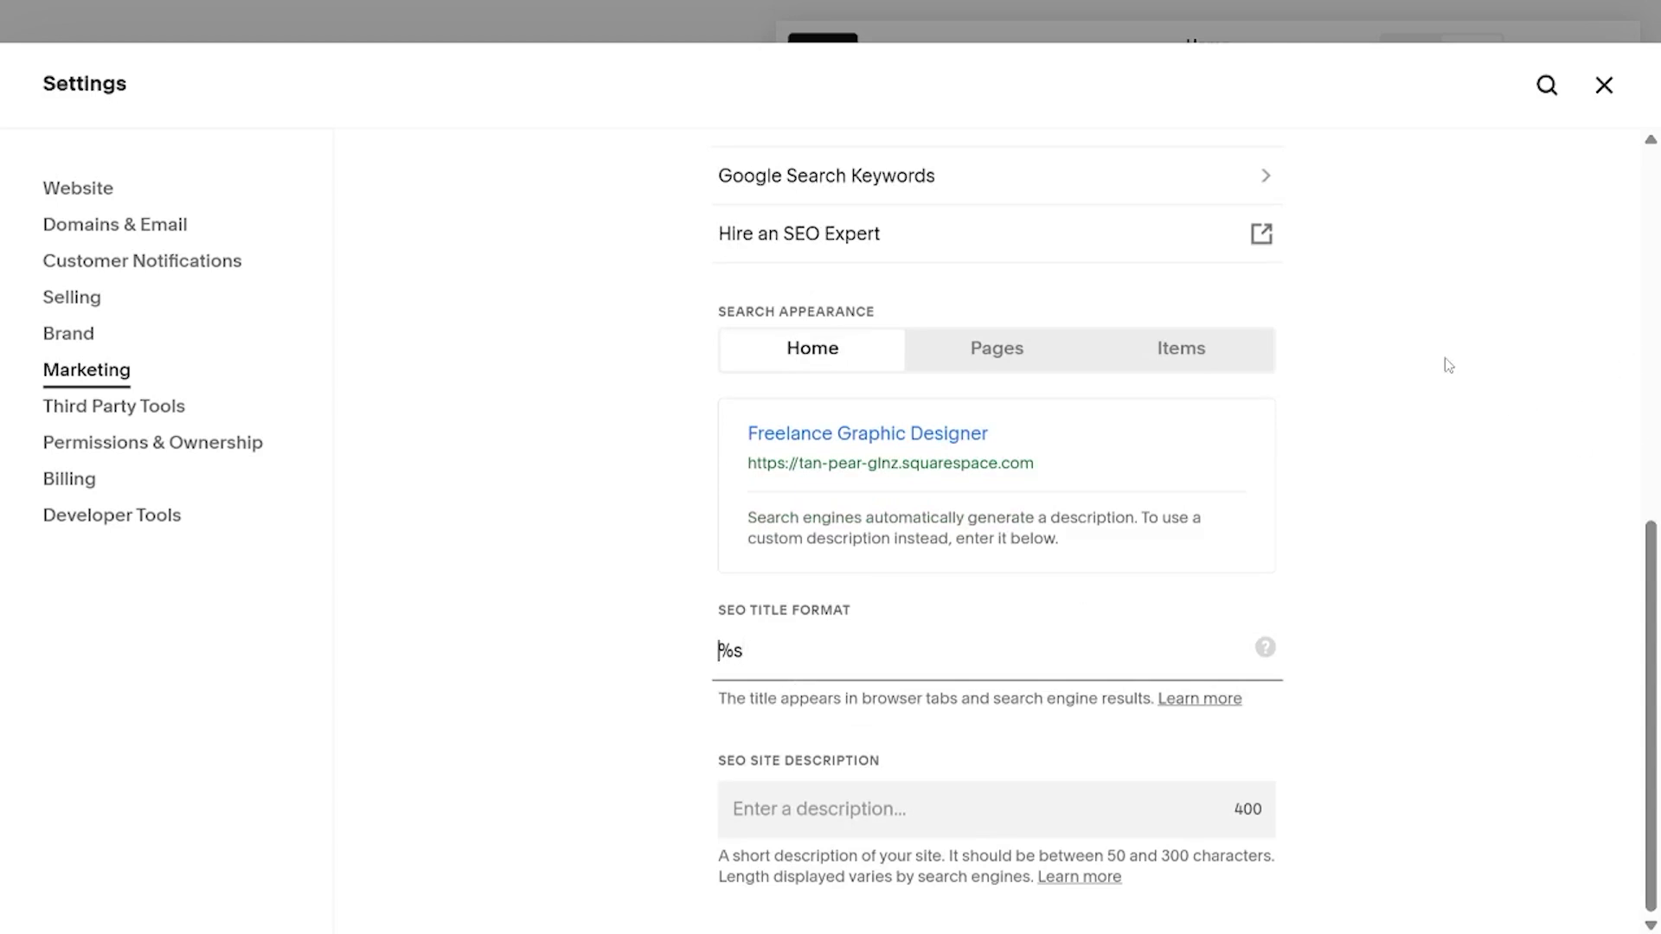
text(Jane Doe |)
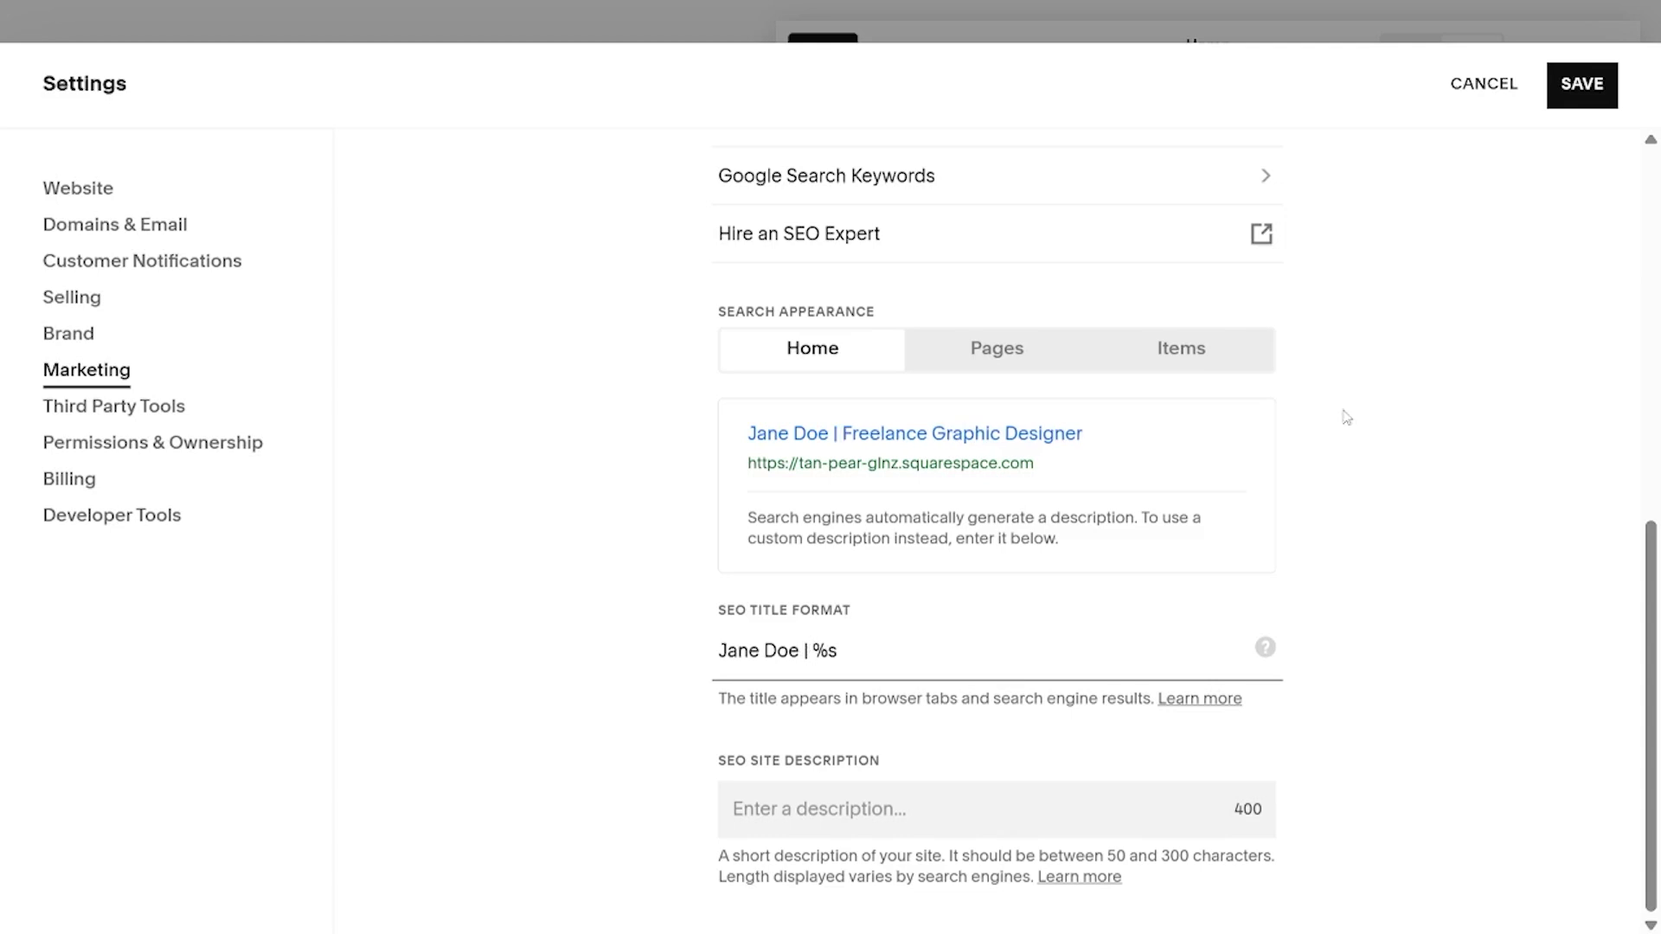
- Append "| Northern Ireland" after %s in the homepage's SEO title format
text( | Northern Ireland)
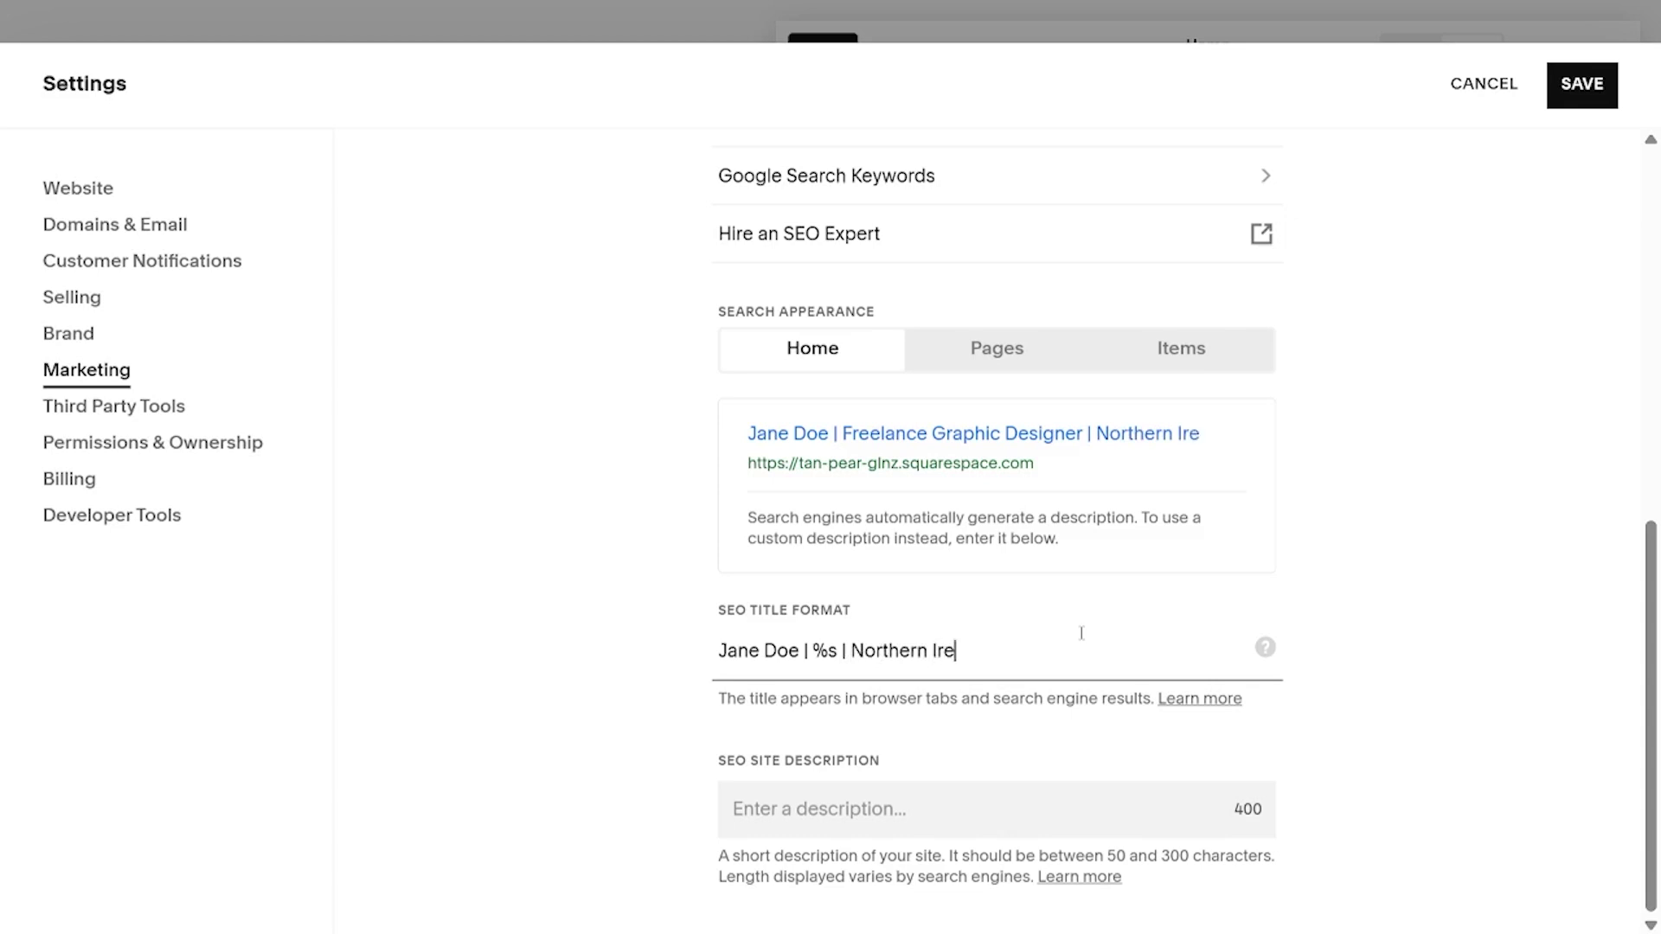
key(BackSpace)
text(nd)
key(BackSpace)
key(BackSpace)
text(d)
click(1111, 647)
- Enter the SEO site description "Custom logo design, brand identity and social media graphics for small businesses in Belfast. View our portfolio and book a free consultation."
click(867, 801)
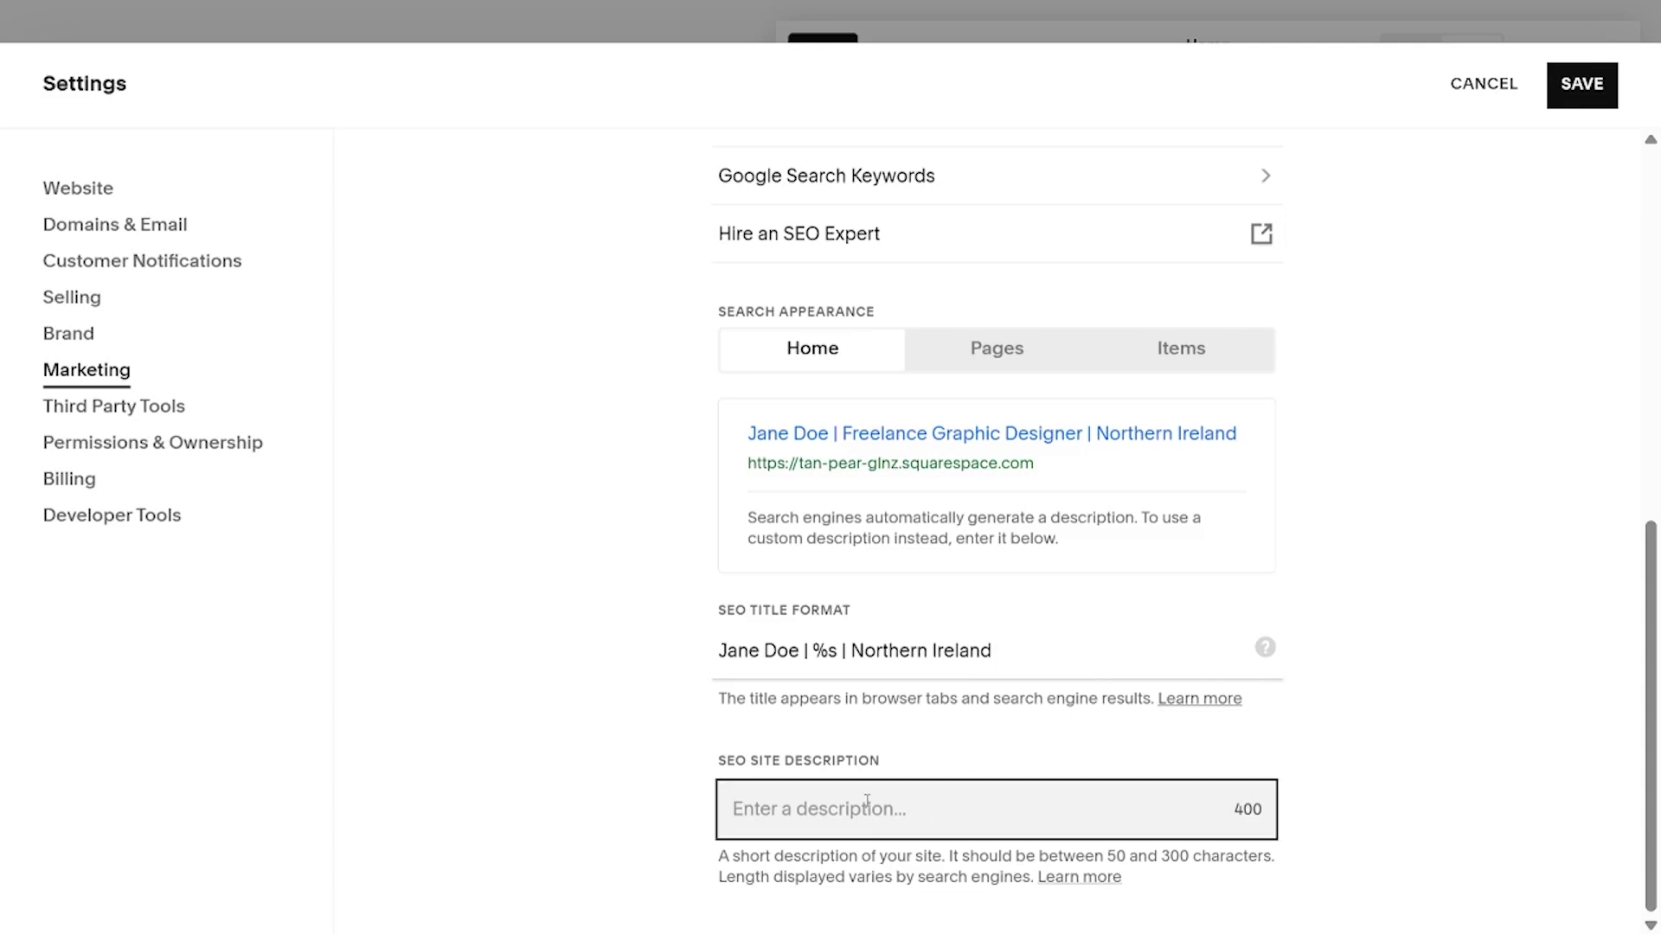
text(Custon )
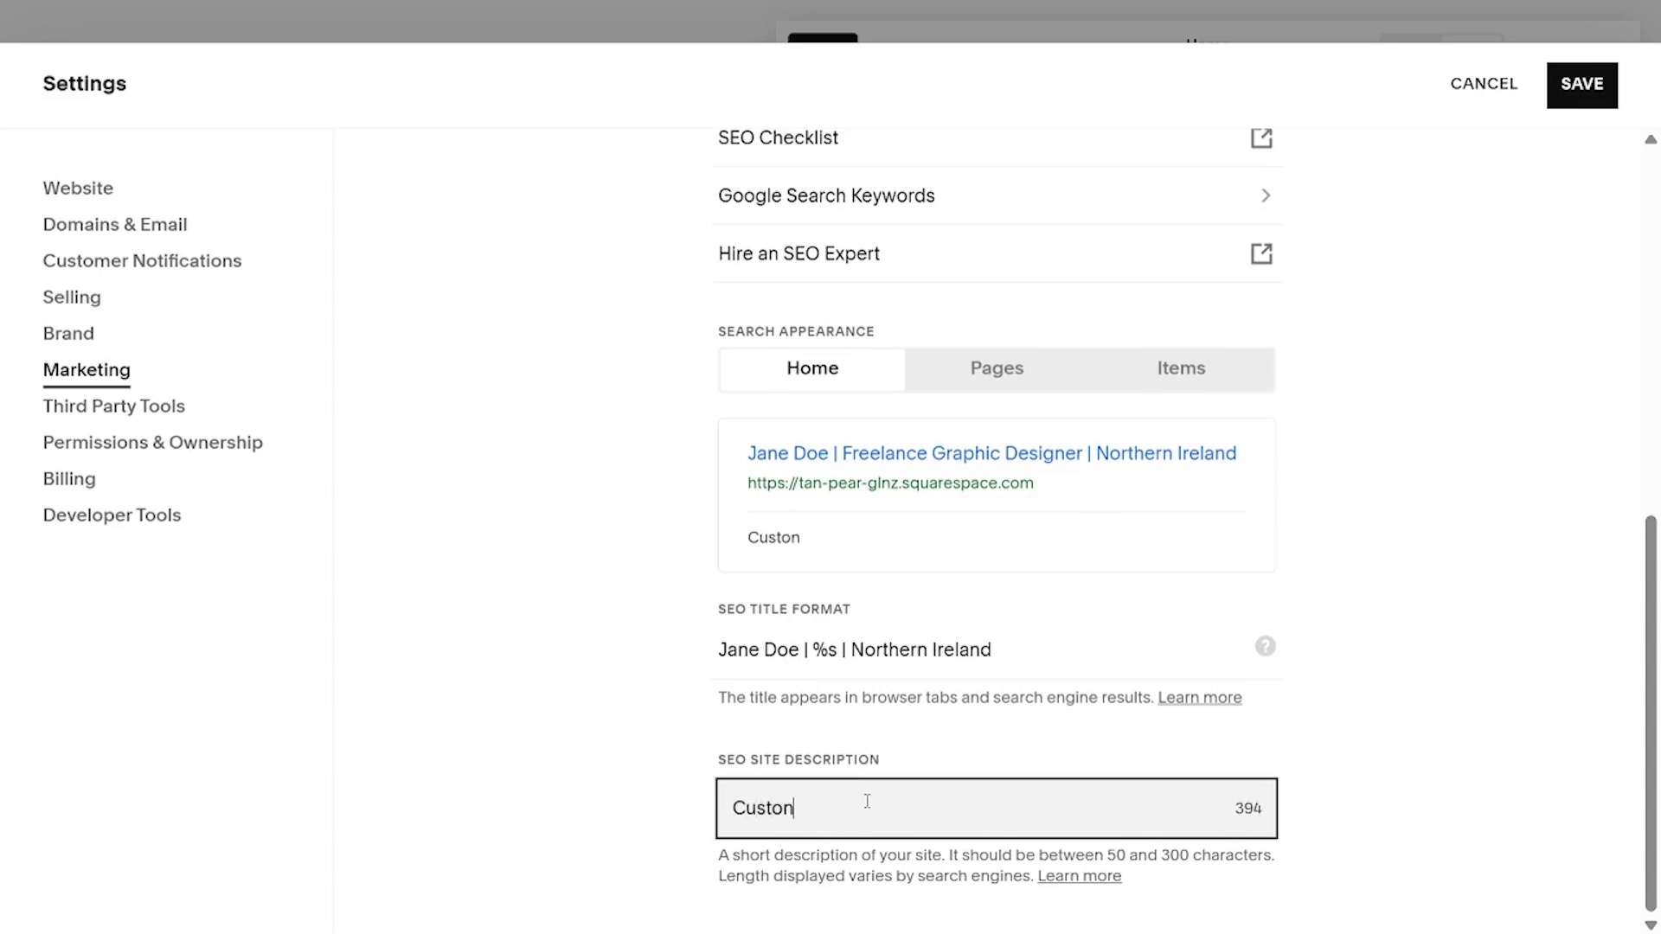
text(Logo d)
key(BackSpace)
key(BackSpace)
key(BackSpace)
key(BackSpace)
key(BackSpace)
key(BackSpace)
key(BackSpace)
key(BackSpace)
text(m logo design, bran)
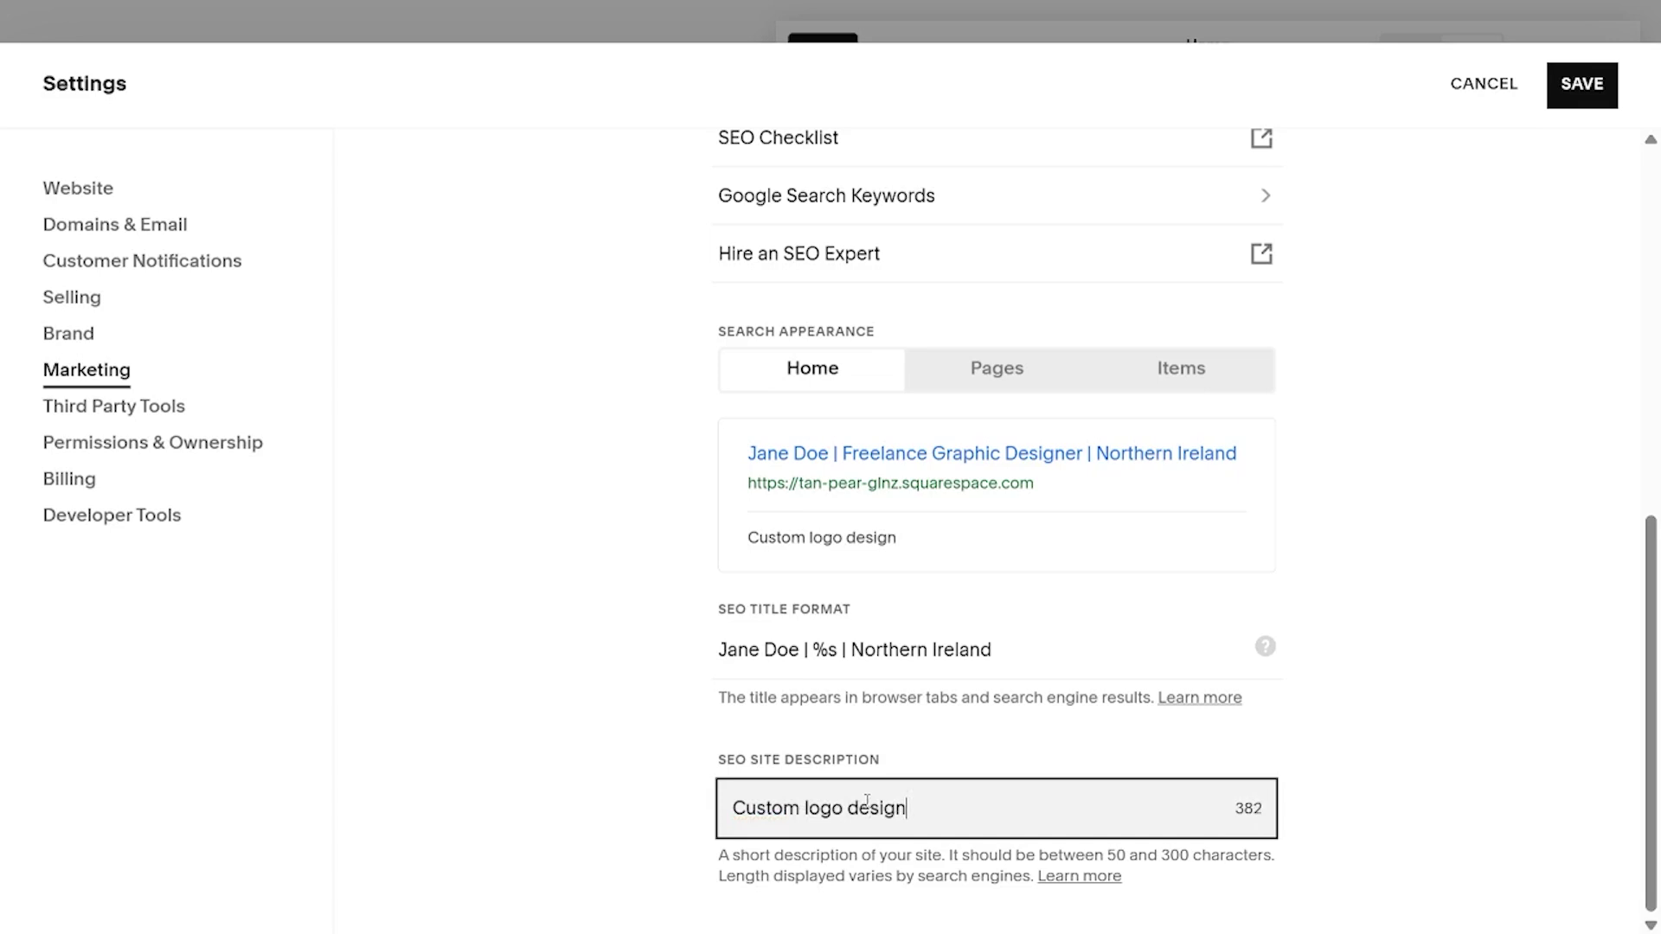
text(d identity and)
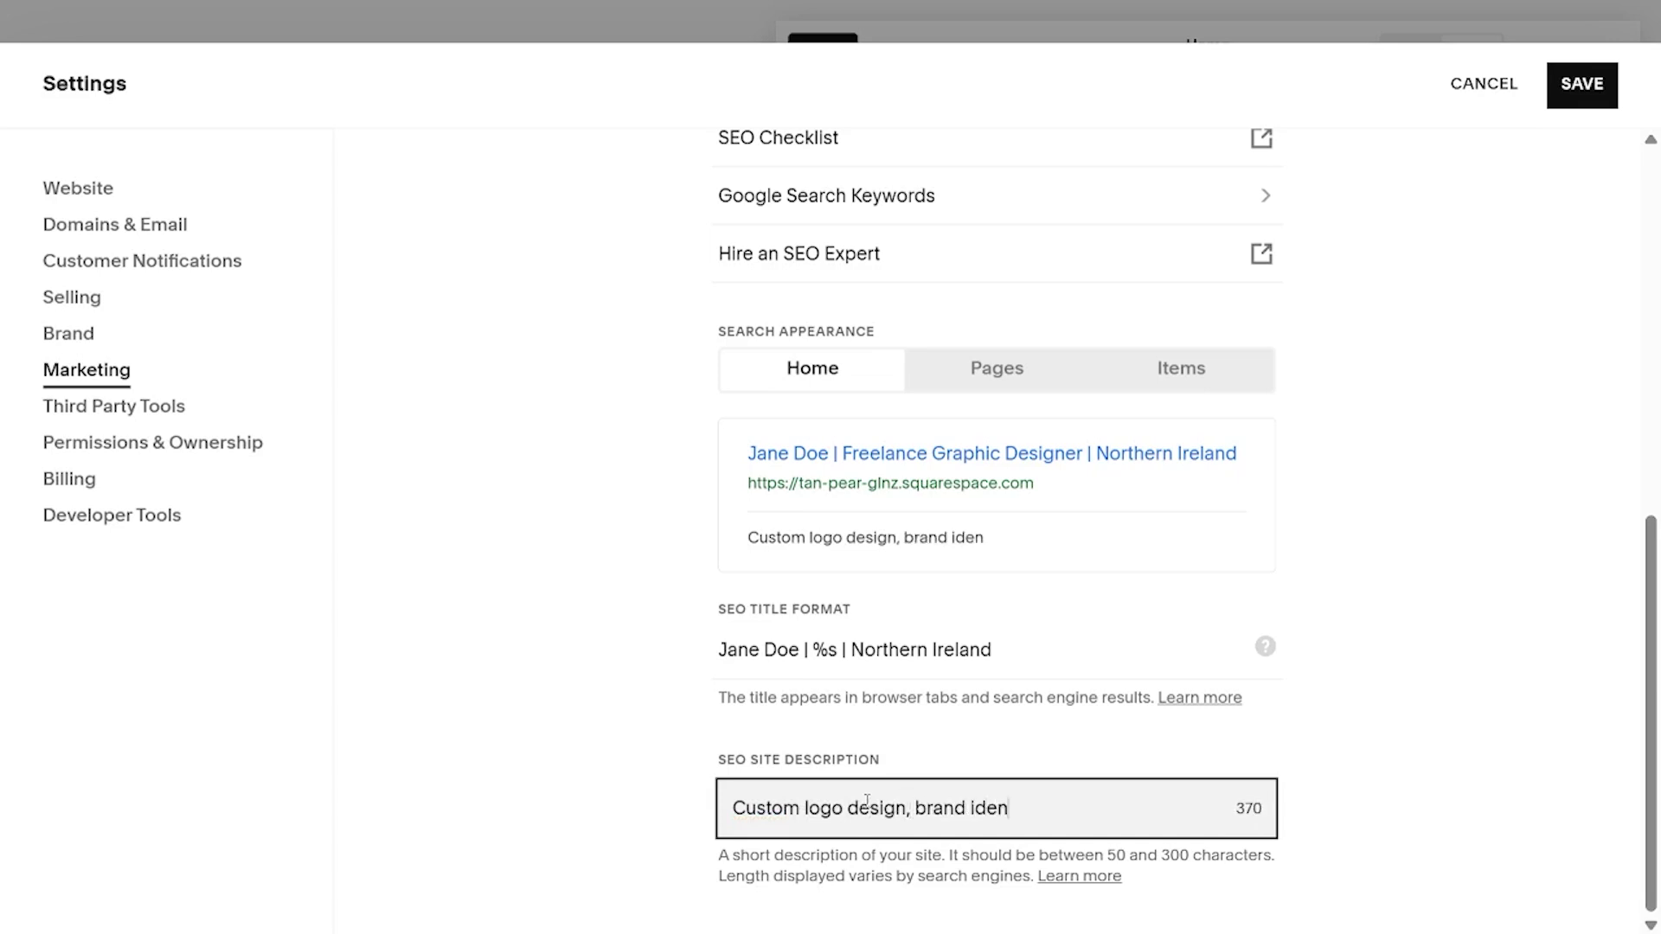
text( social media)
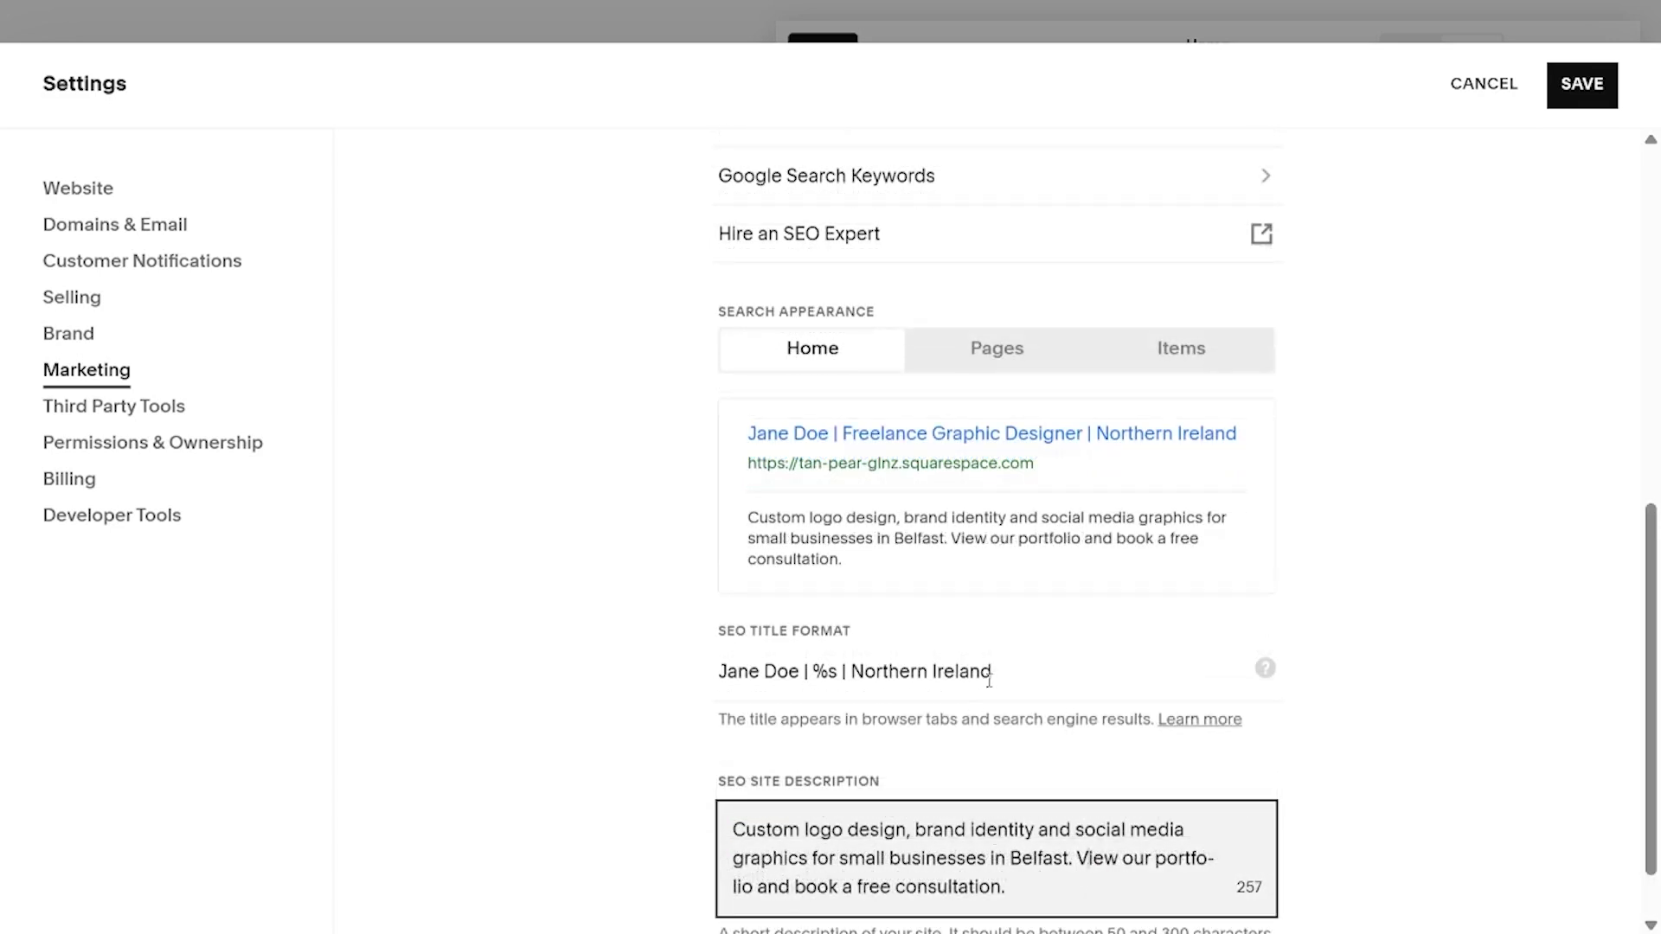
- Check the homepage's search result preview, save the website SEO settings and return to the page list
scroll(991, 683, down, 1)
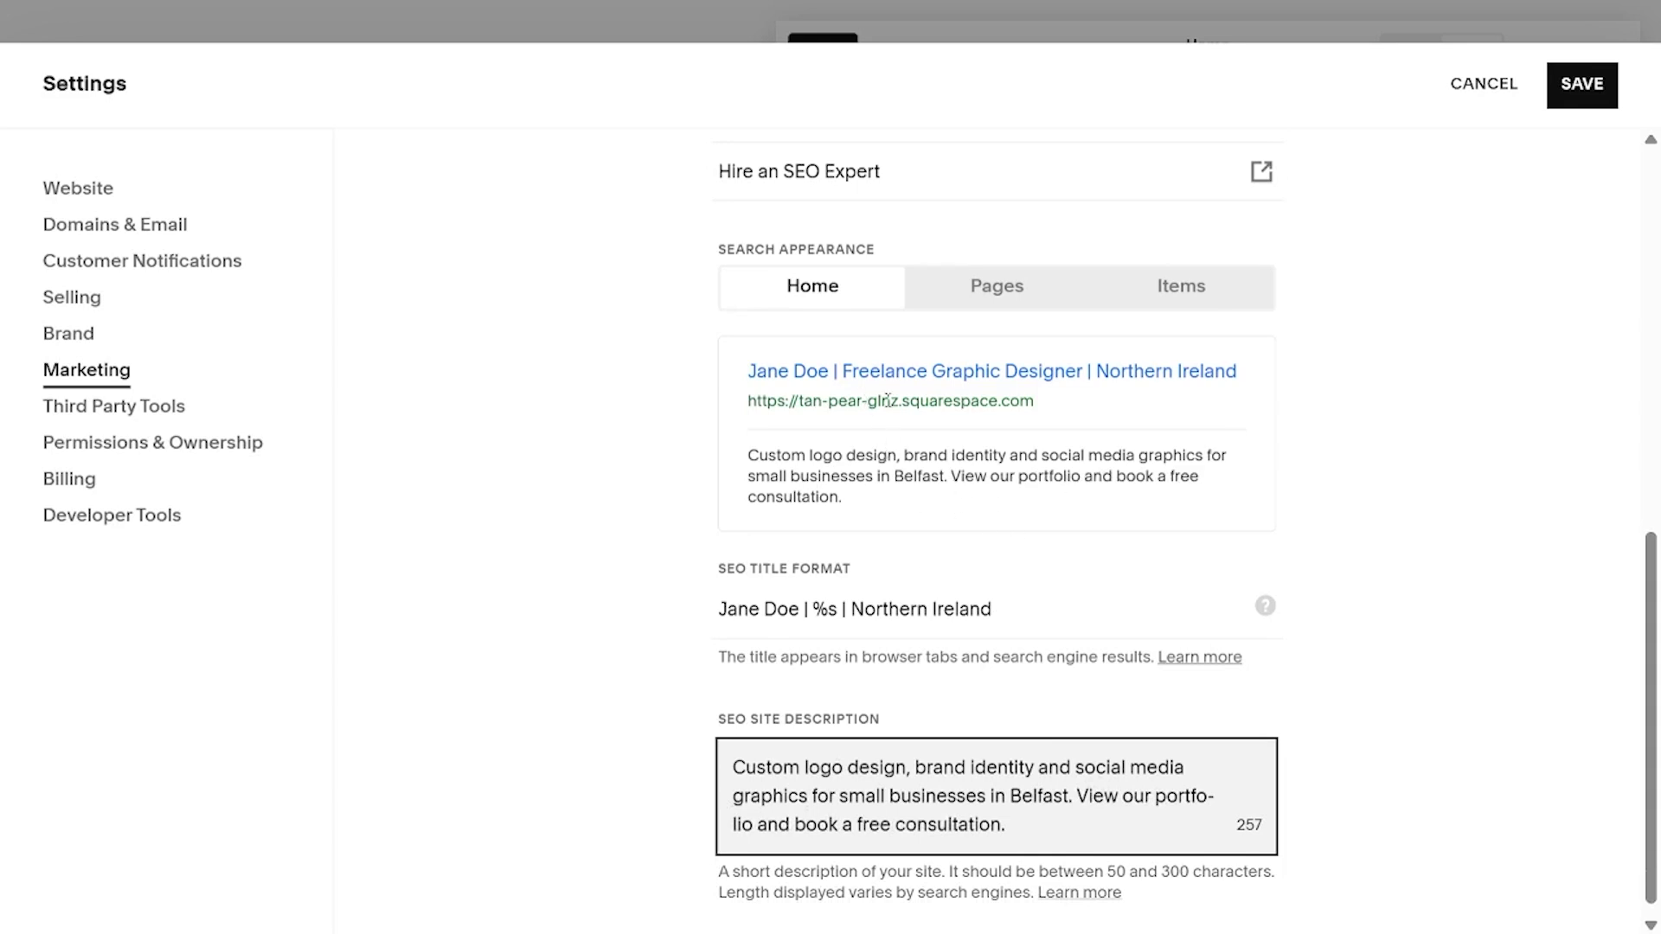
click(1580, 94)
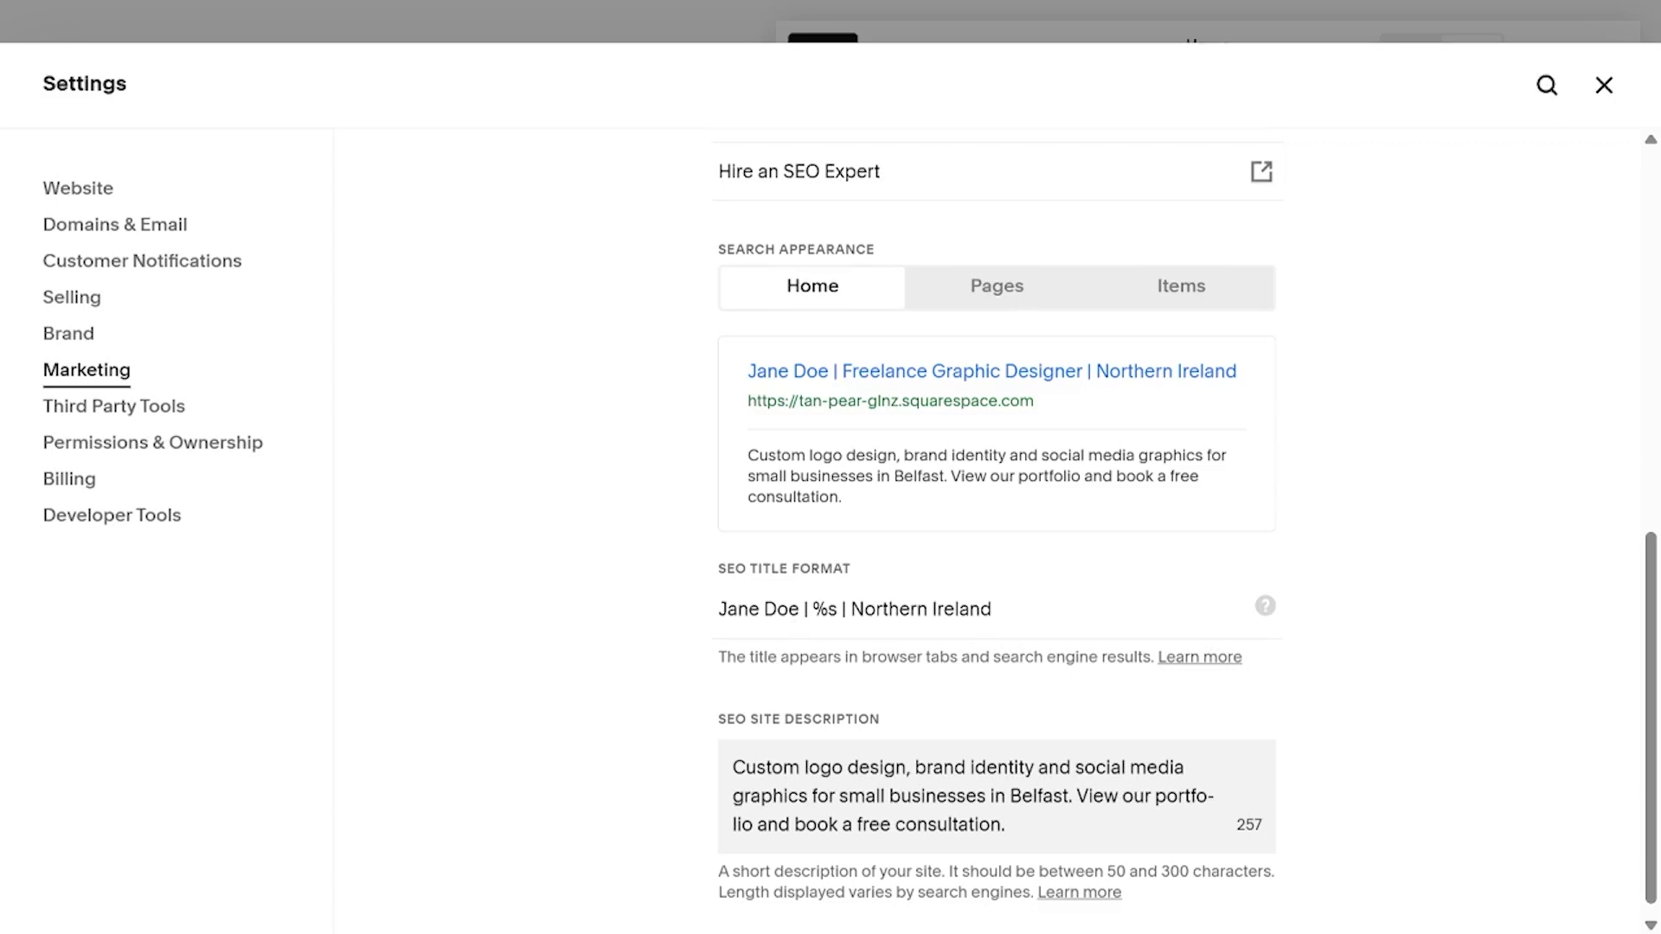
click(1602, 89)
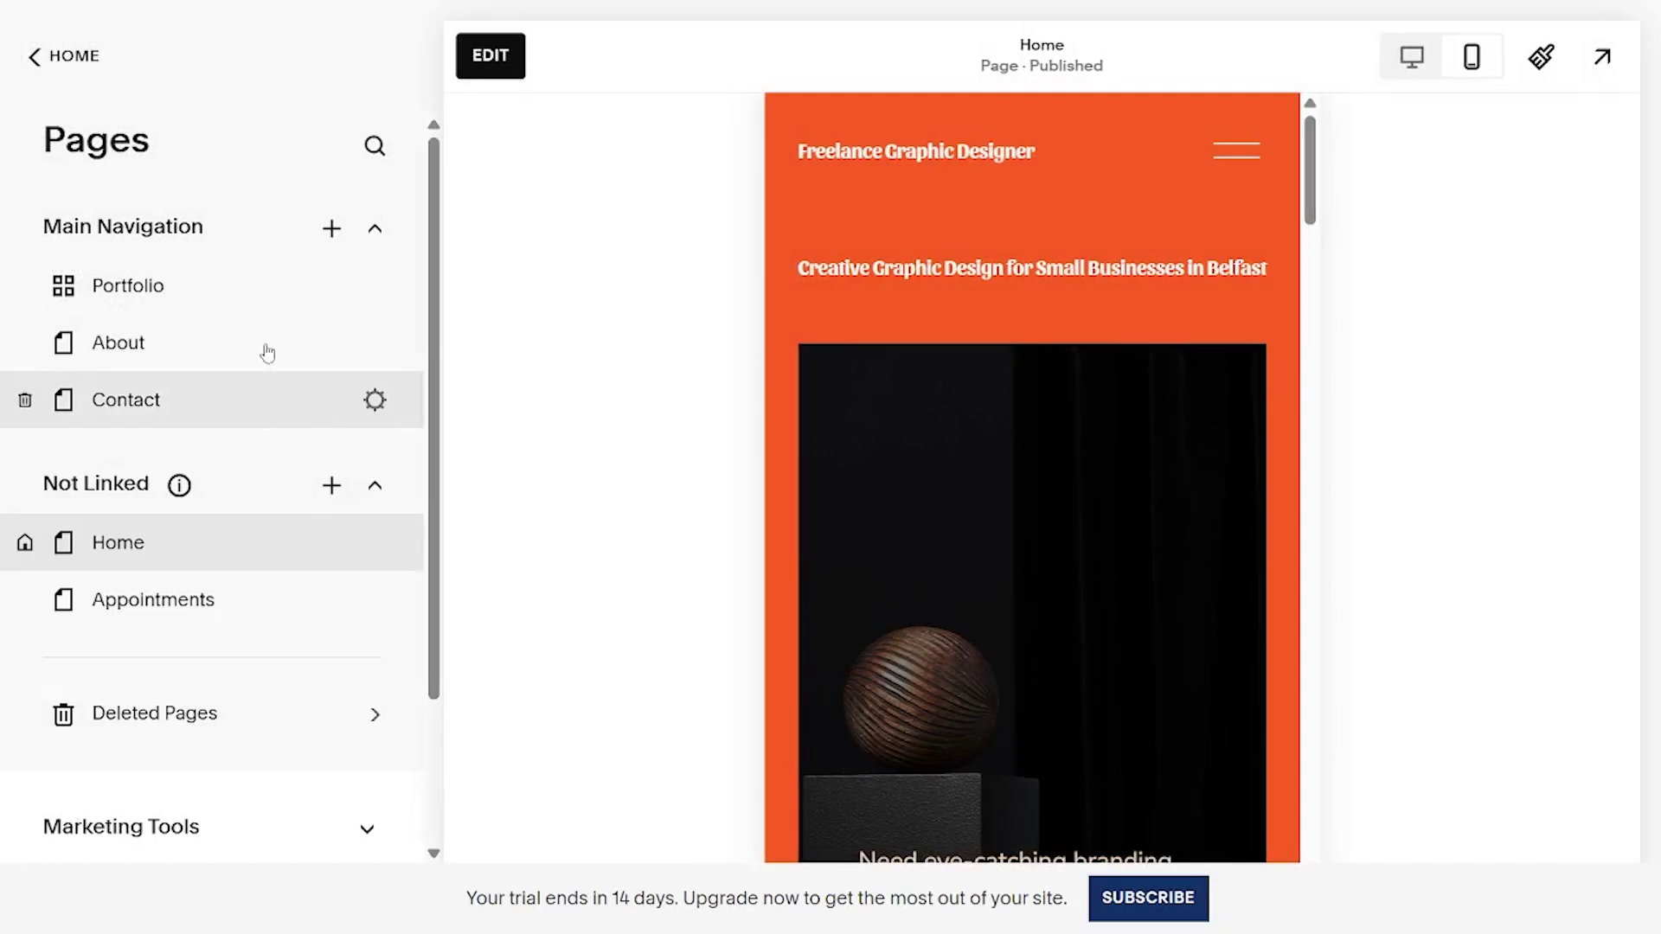
- Set the About page's SEO title to "About" followed by the designer's full name, and save the page settings
click(383, 345)
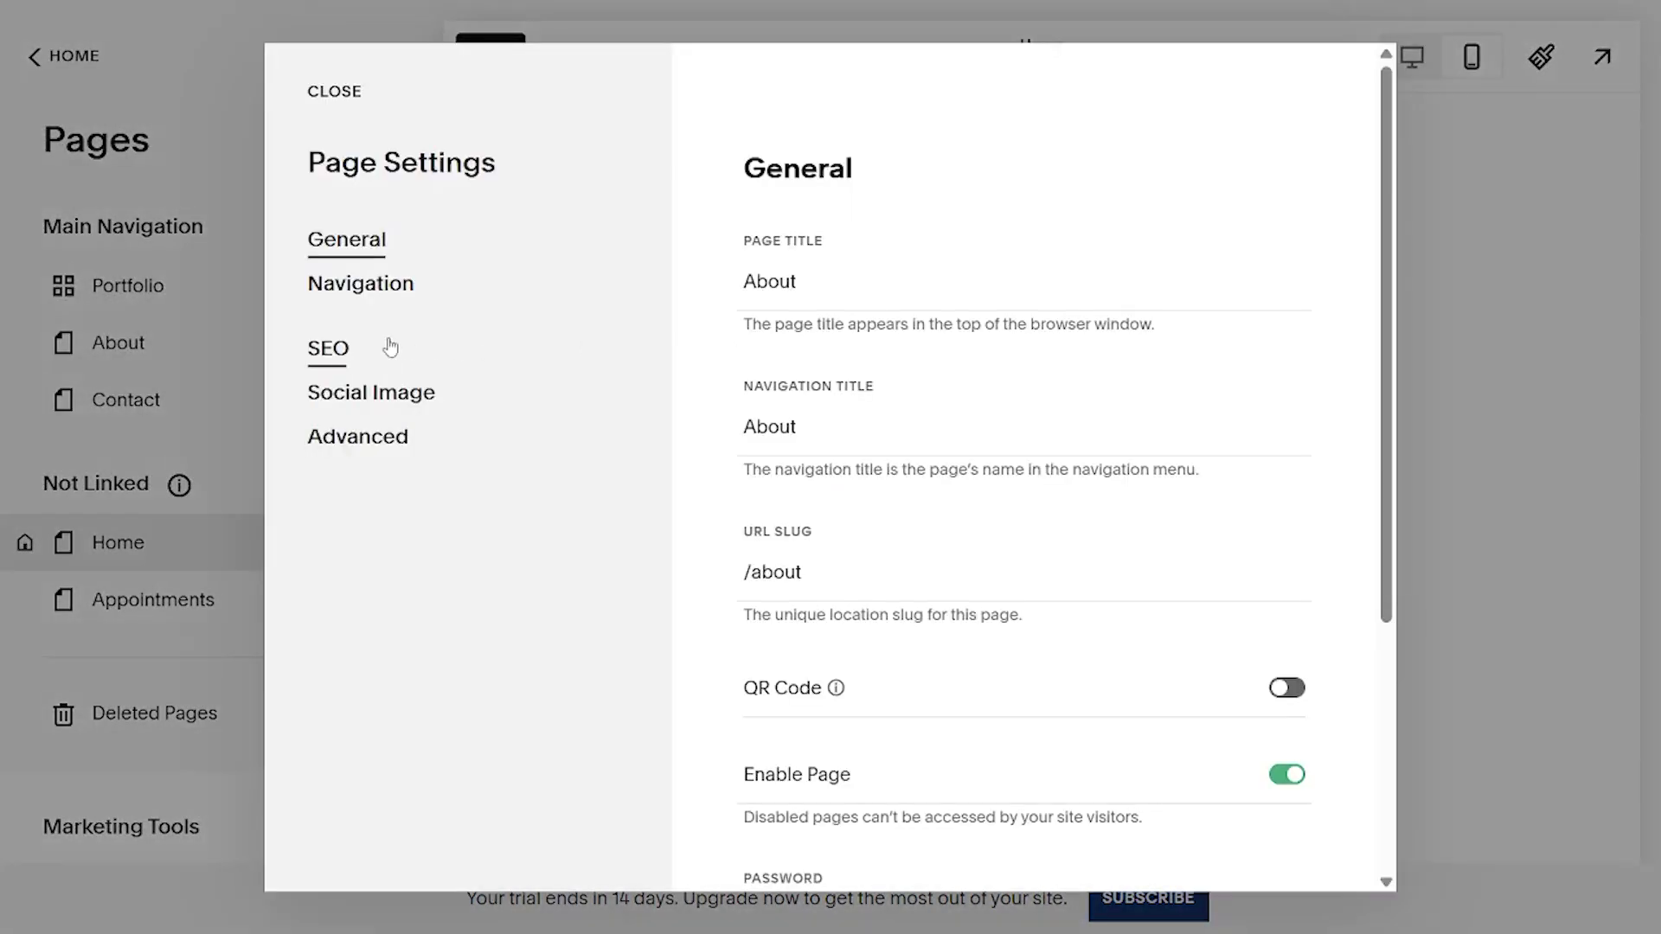
click(346, 344)
scroll(878, 511, down, 1)
scroll(878, 510, down, 2)
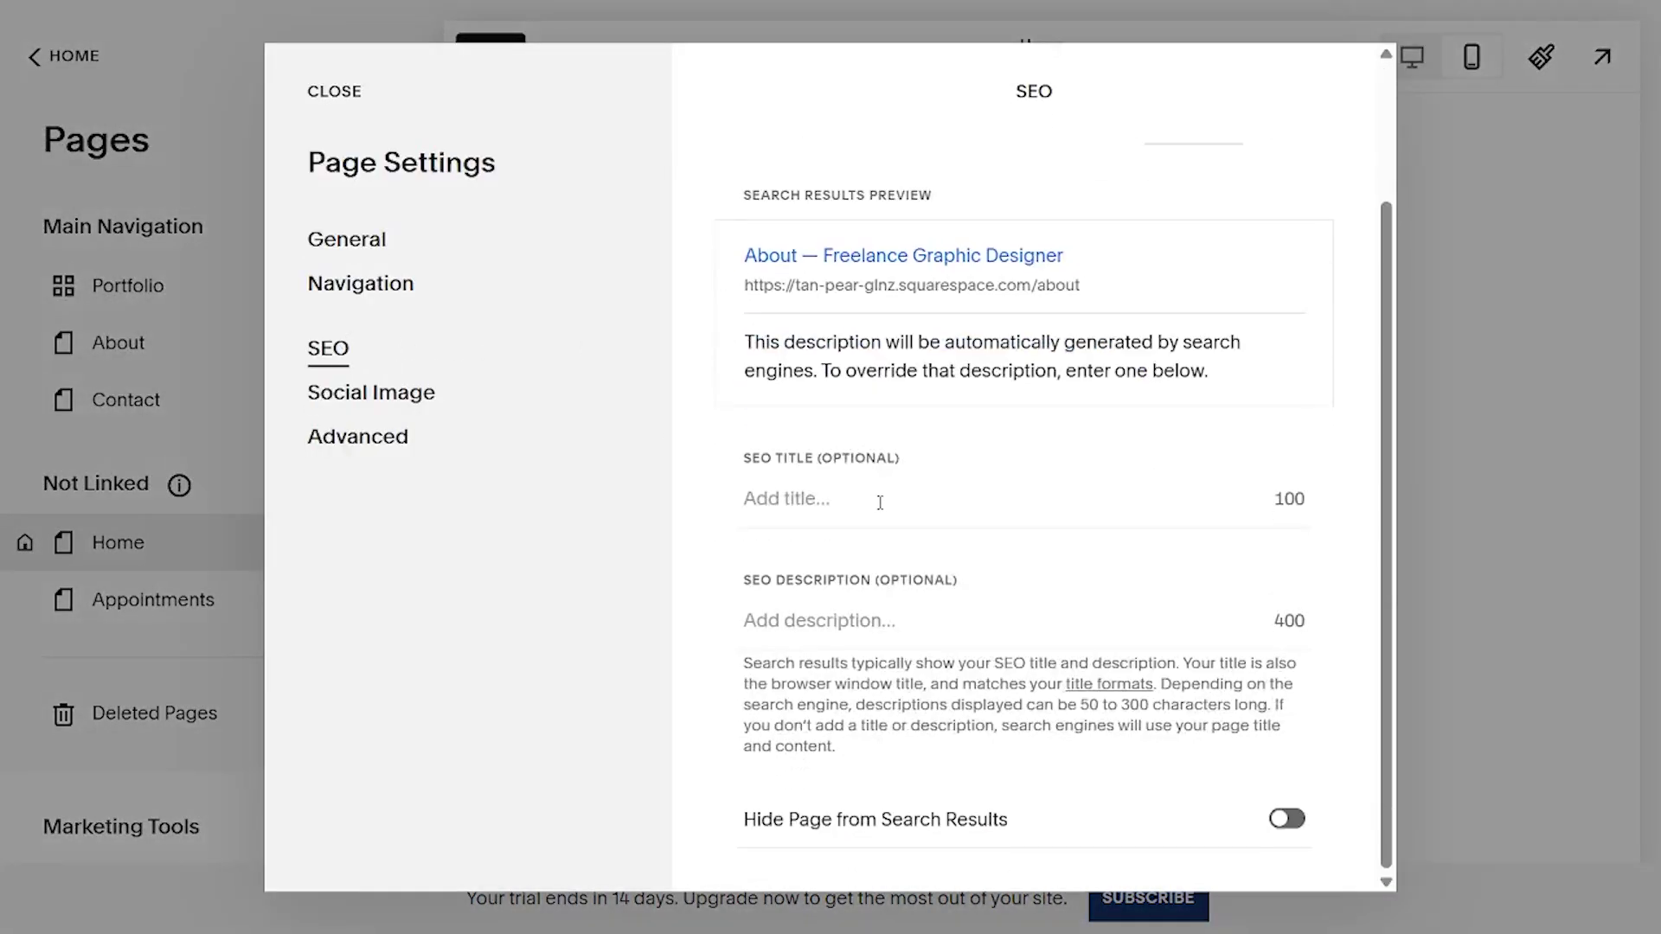
text(About Jane Doe)
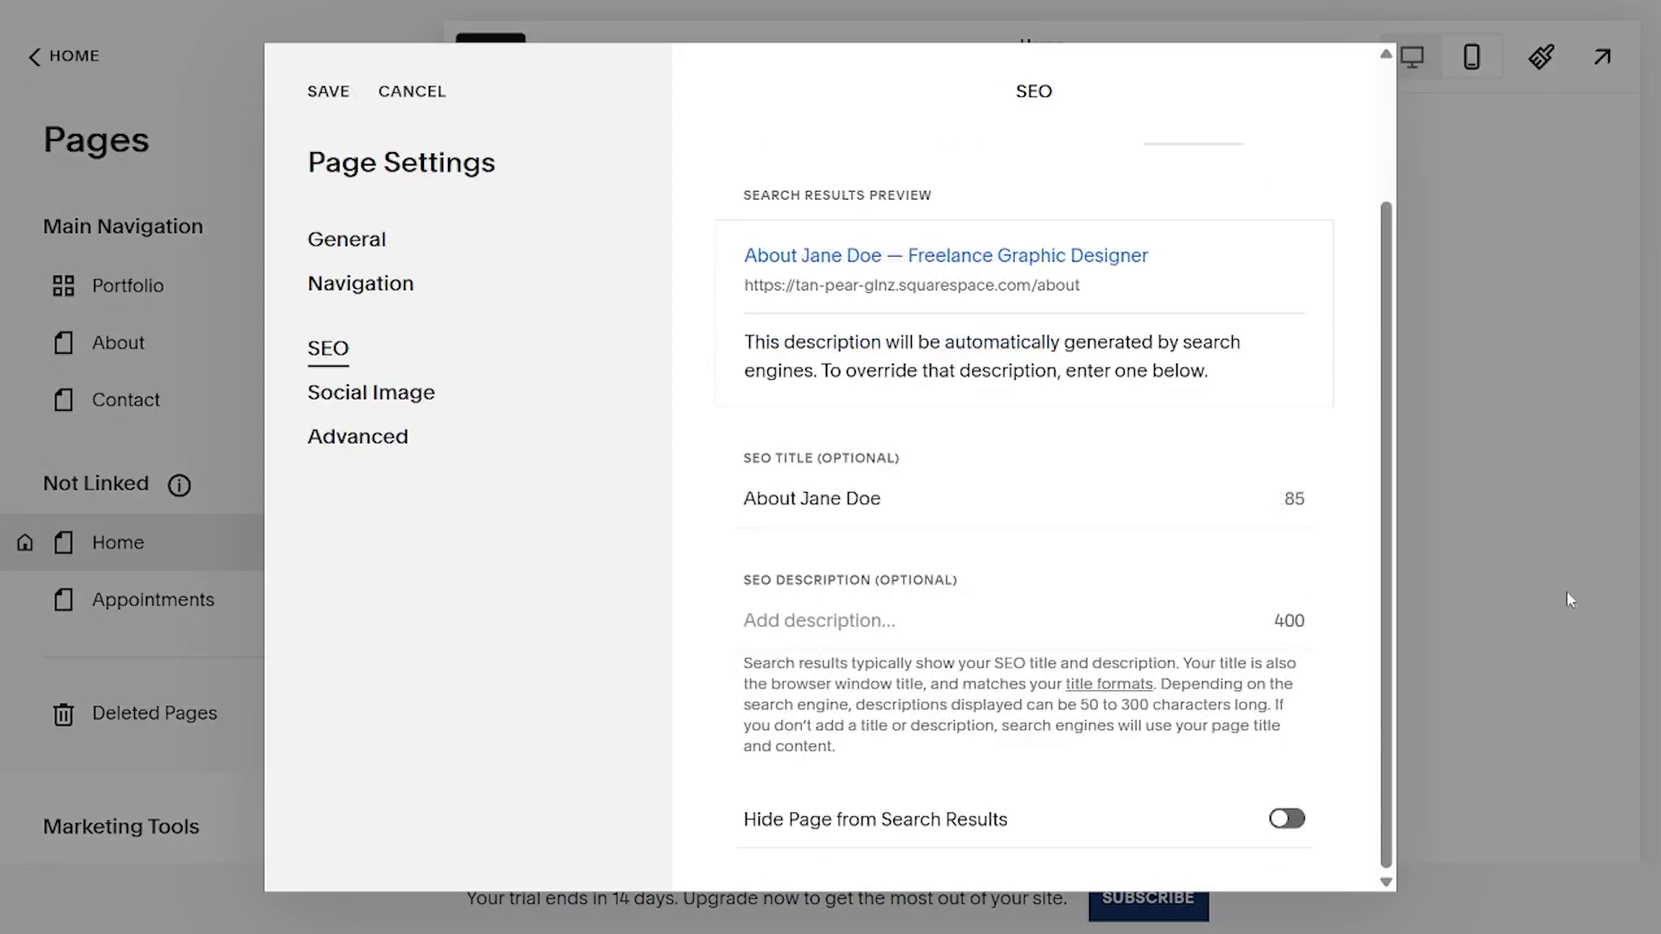
click(911, 631)
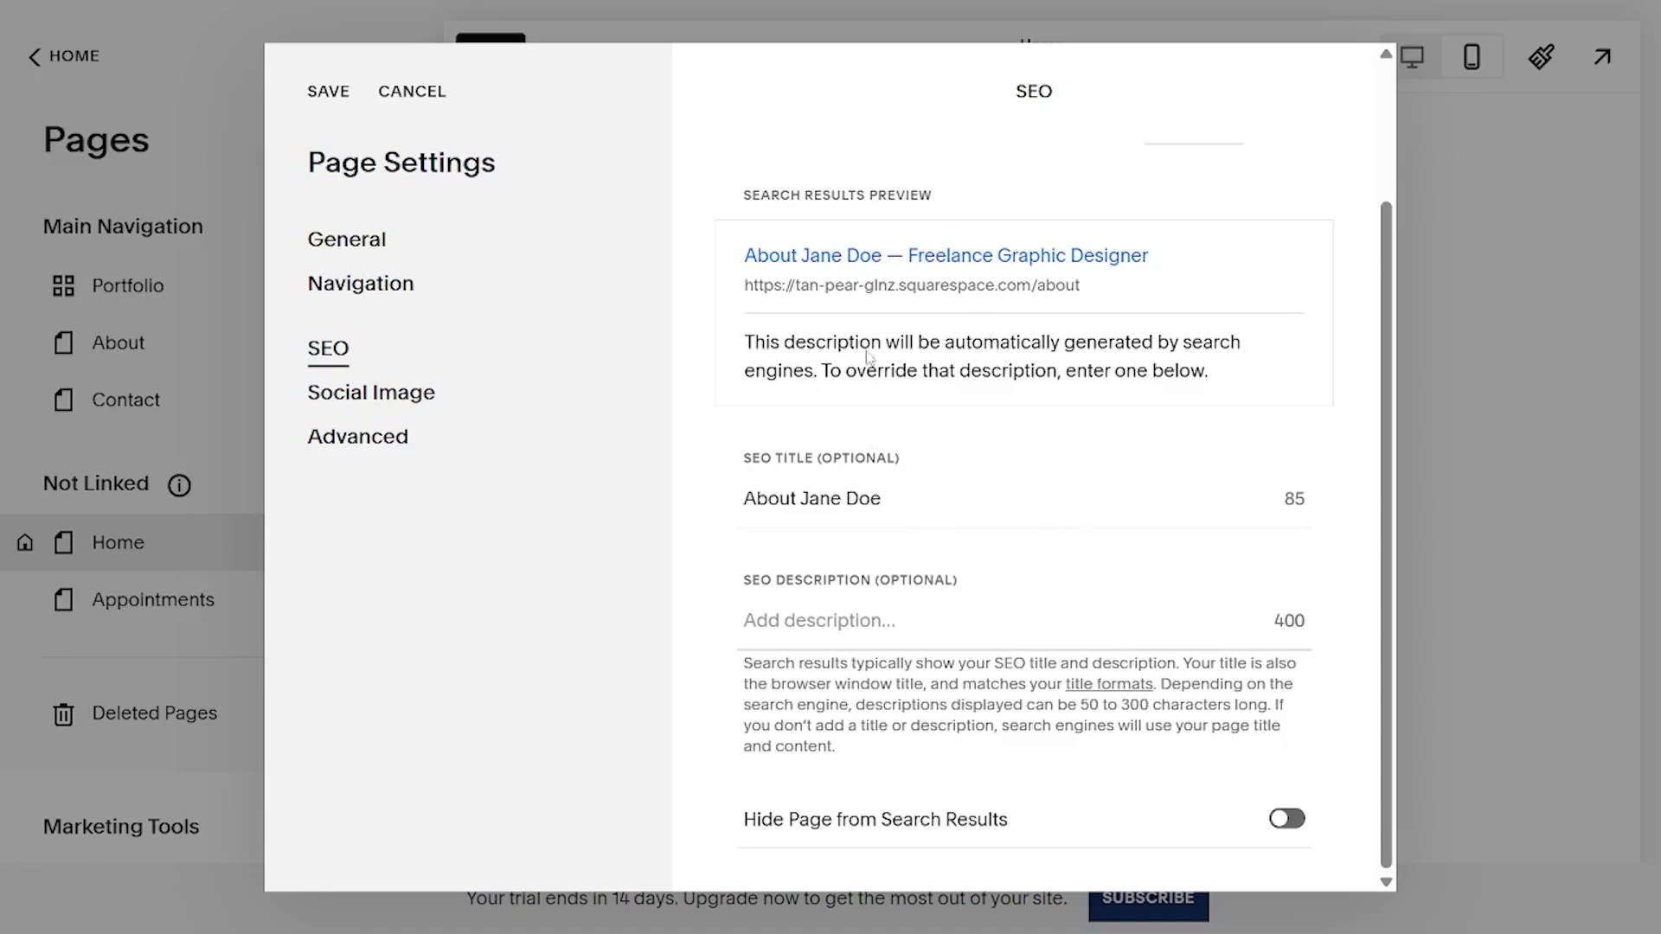
click(328, 91)
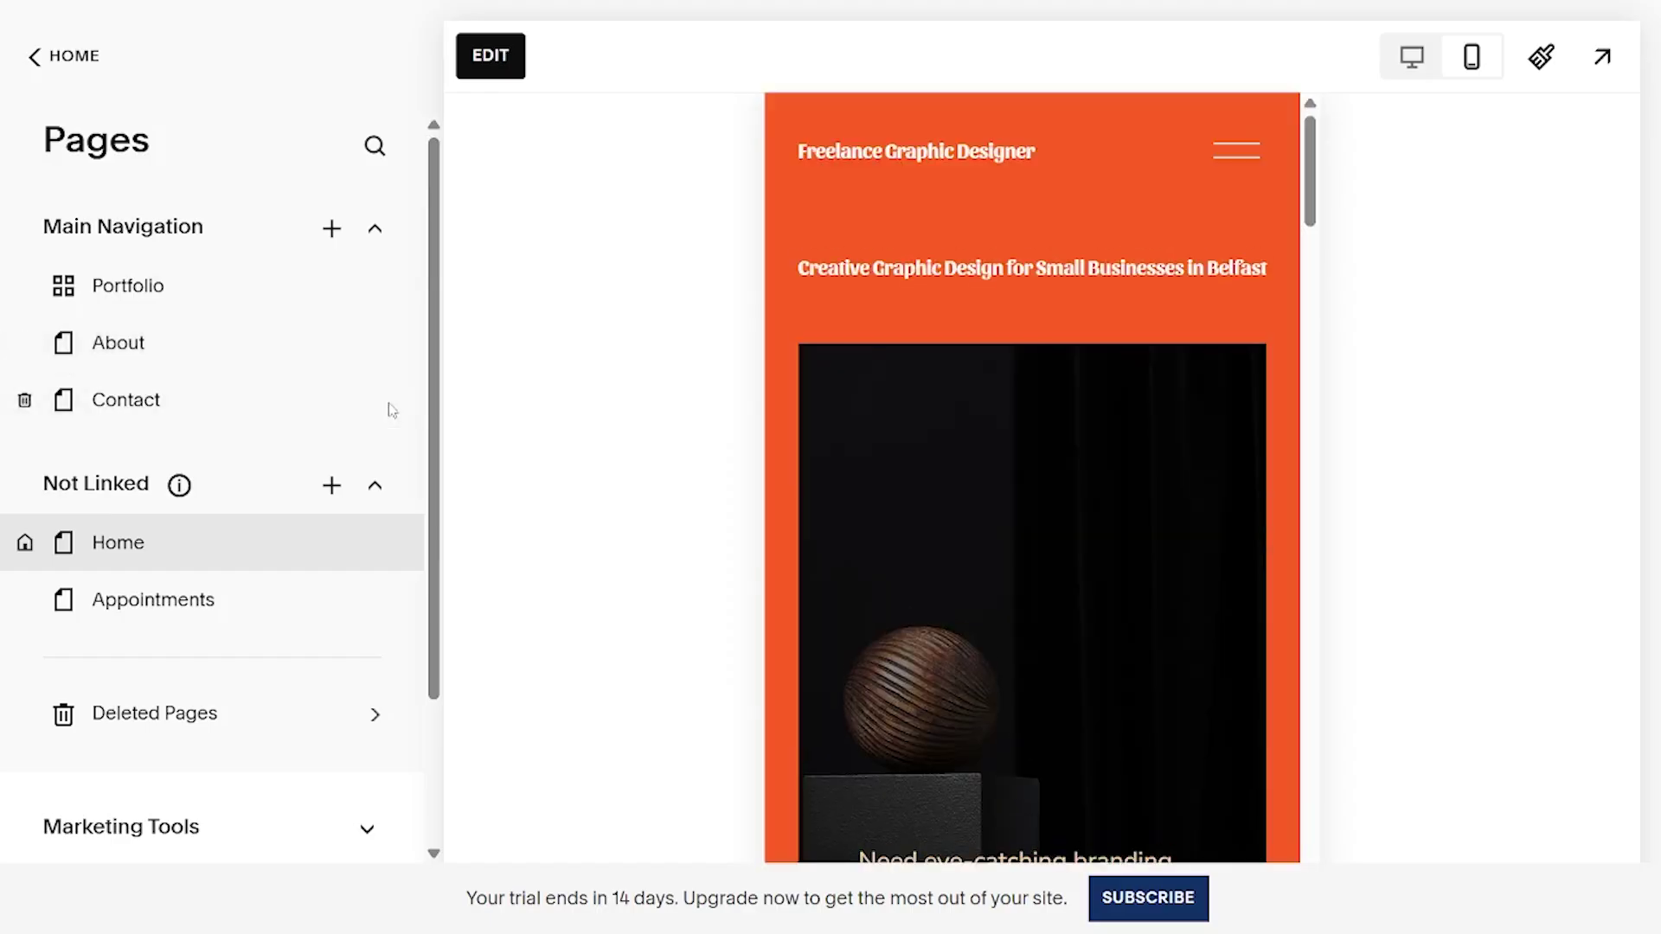
- Look into the Contact page's settings and examine the SEO title and description fields of Project Three in the portfolio
click(374, 399)
click(328, 95)
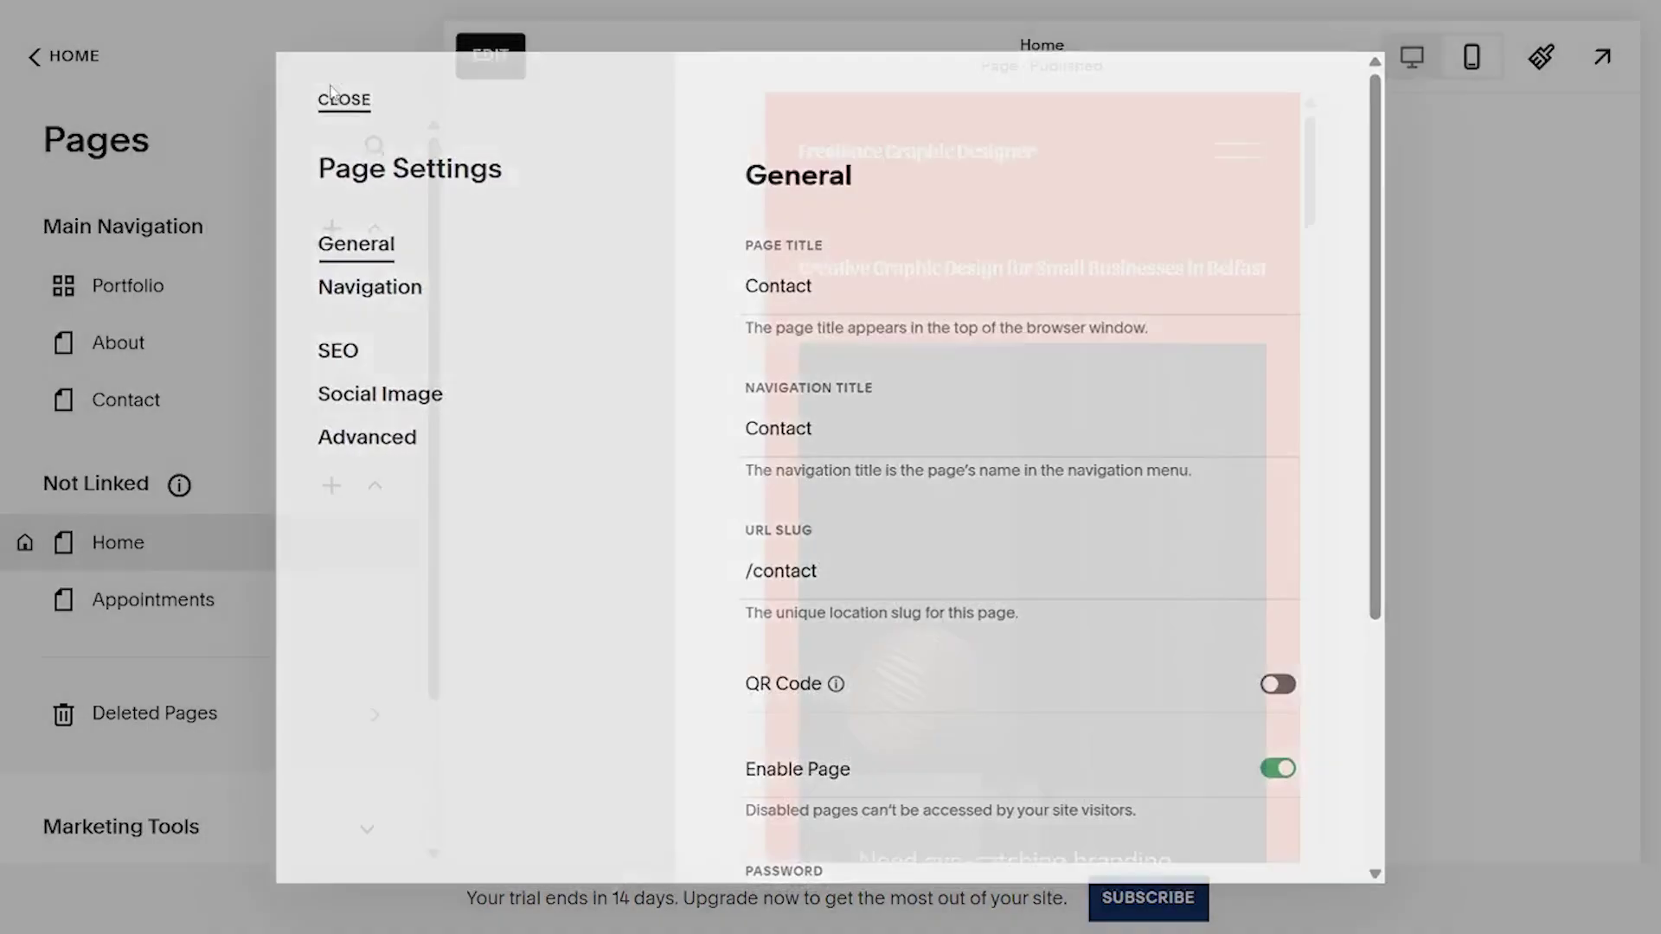
click(125, 294)
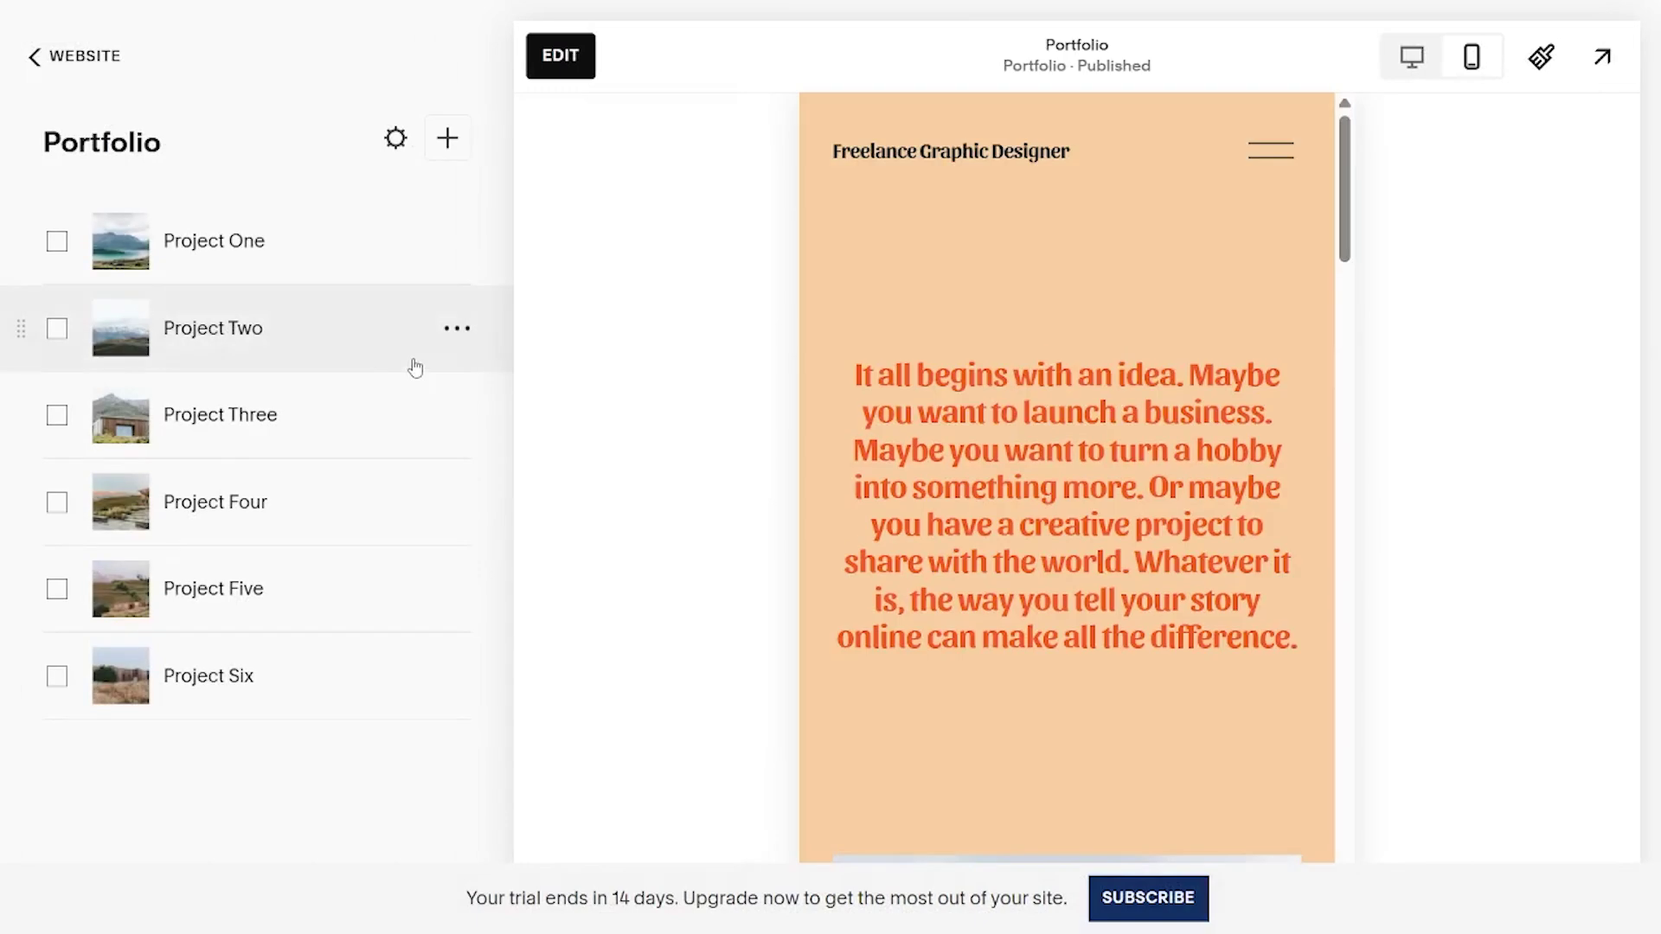
click(455, 416)
click(447, 471)
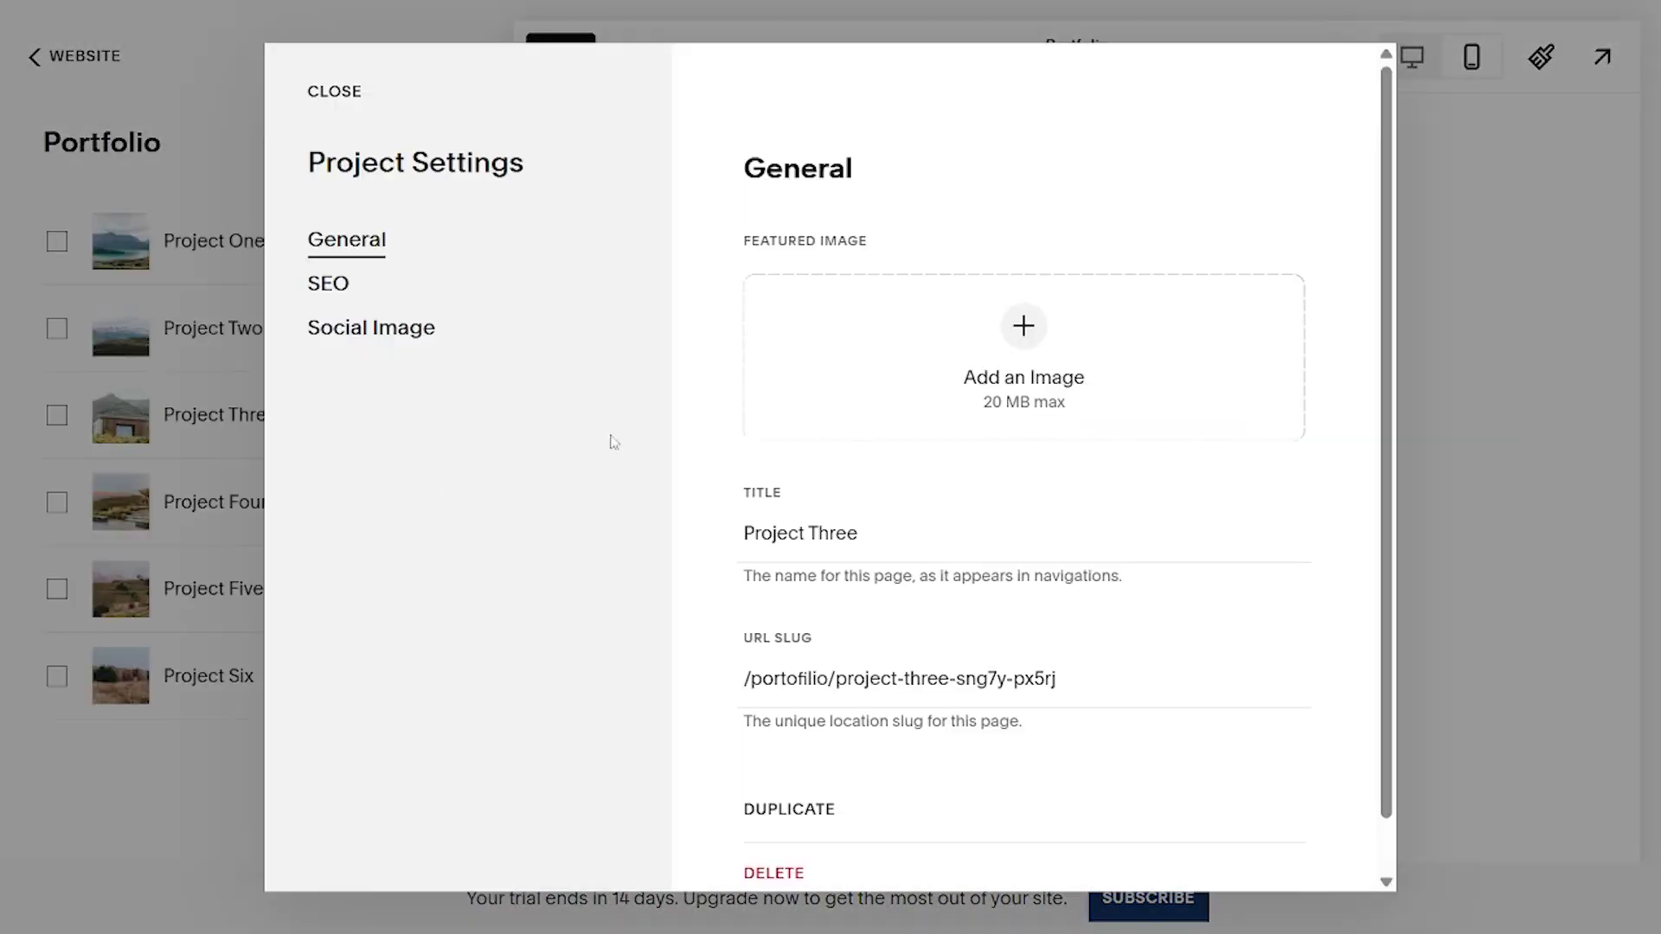
click(333, 283)
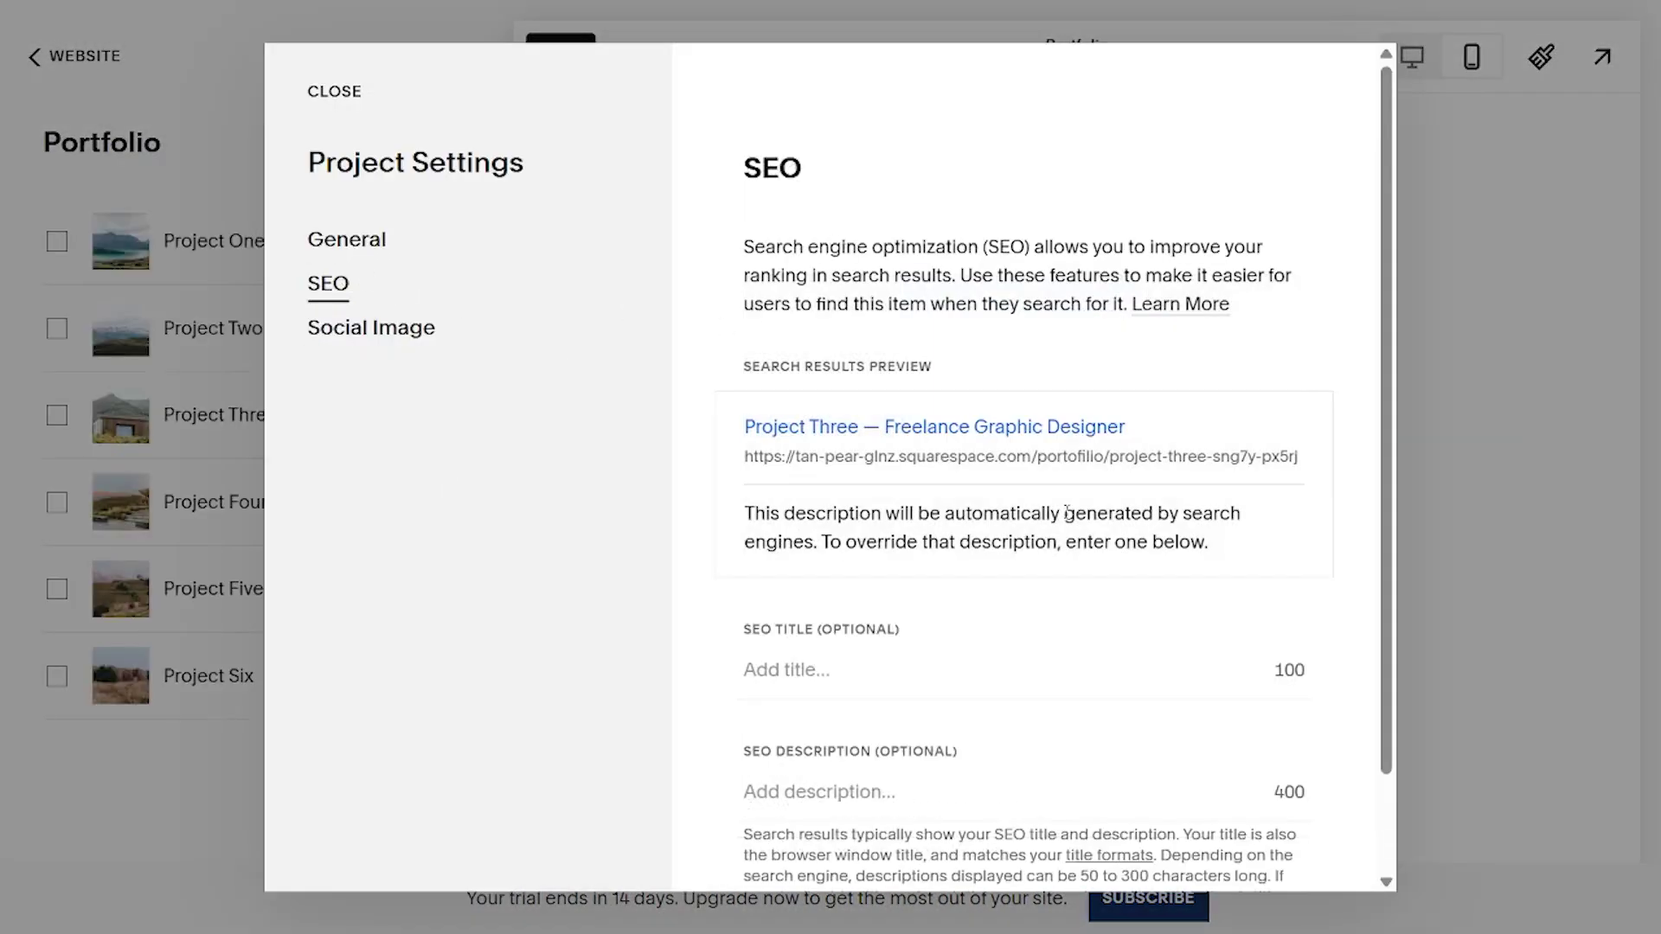
scroll(934, 699, down, 2)
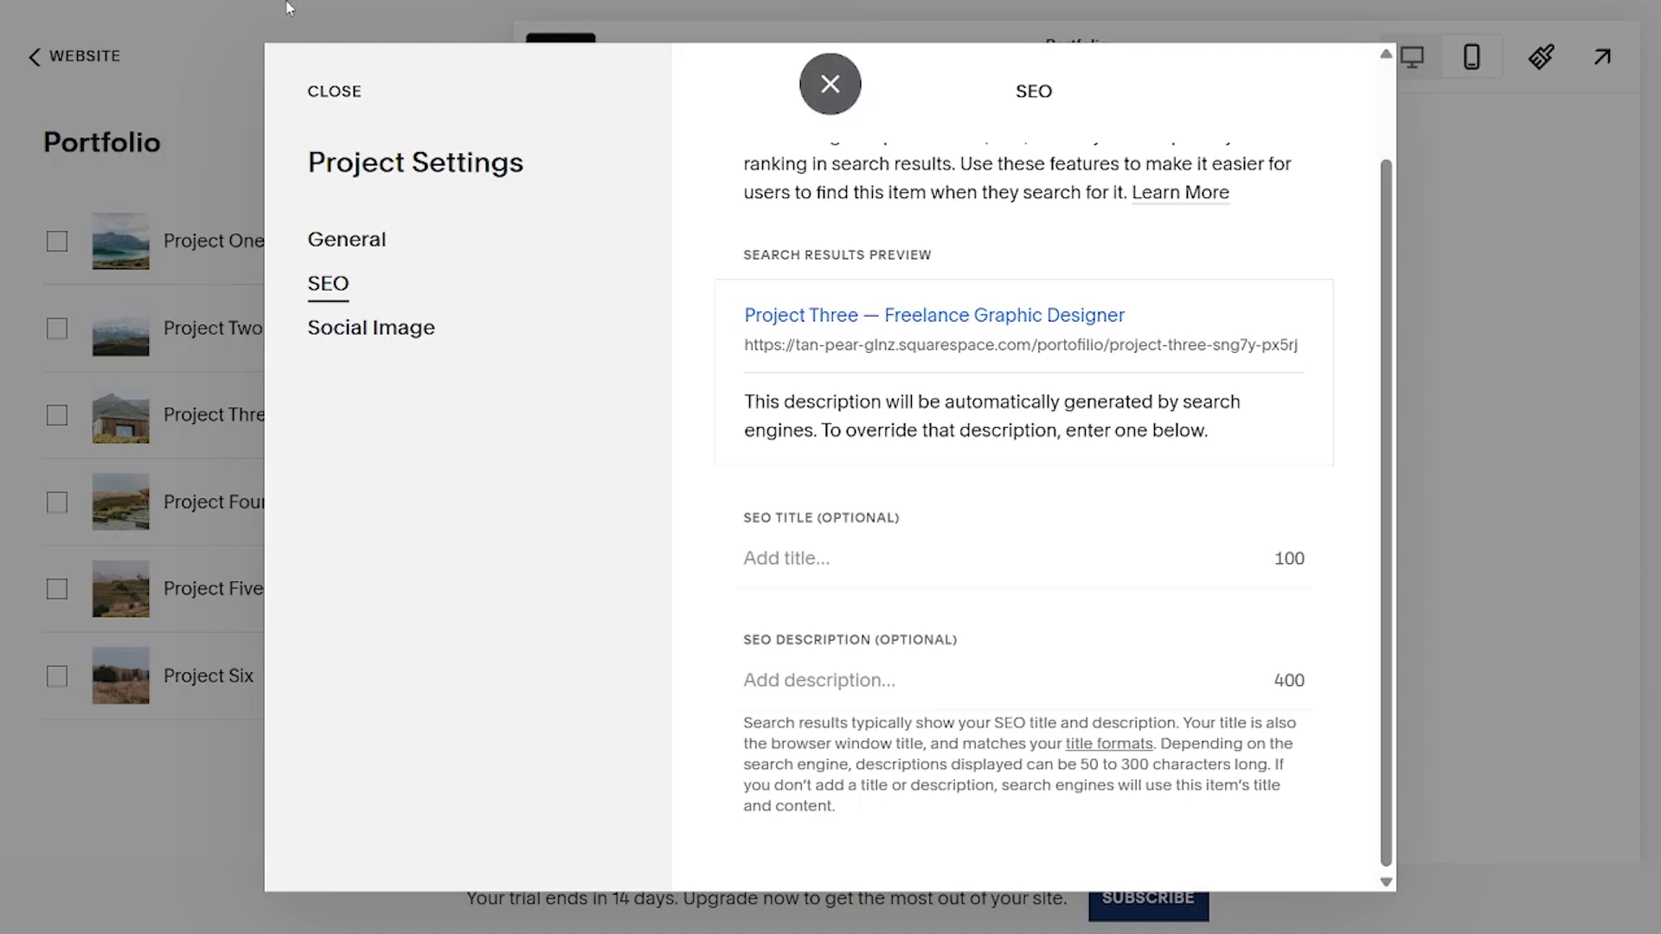
click(333, 91)
click(81, 55)
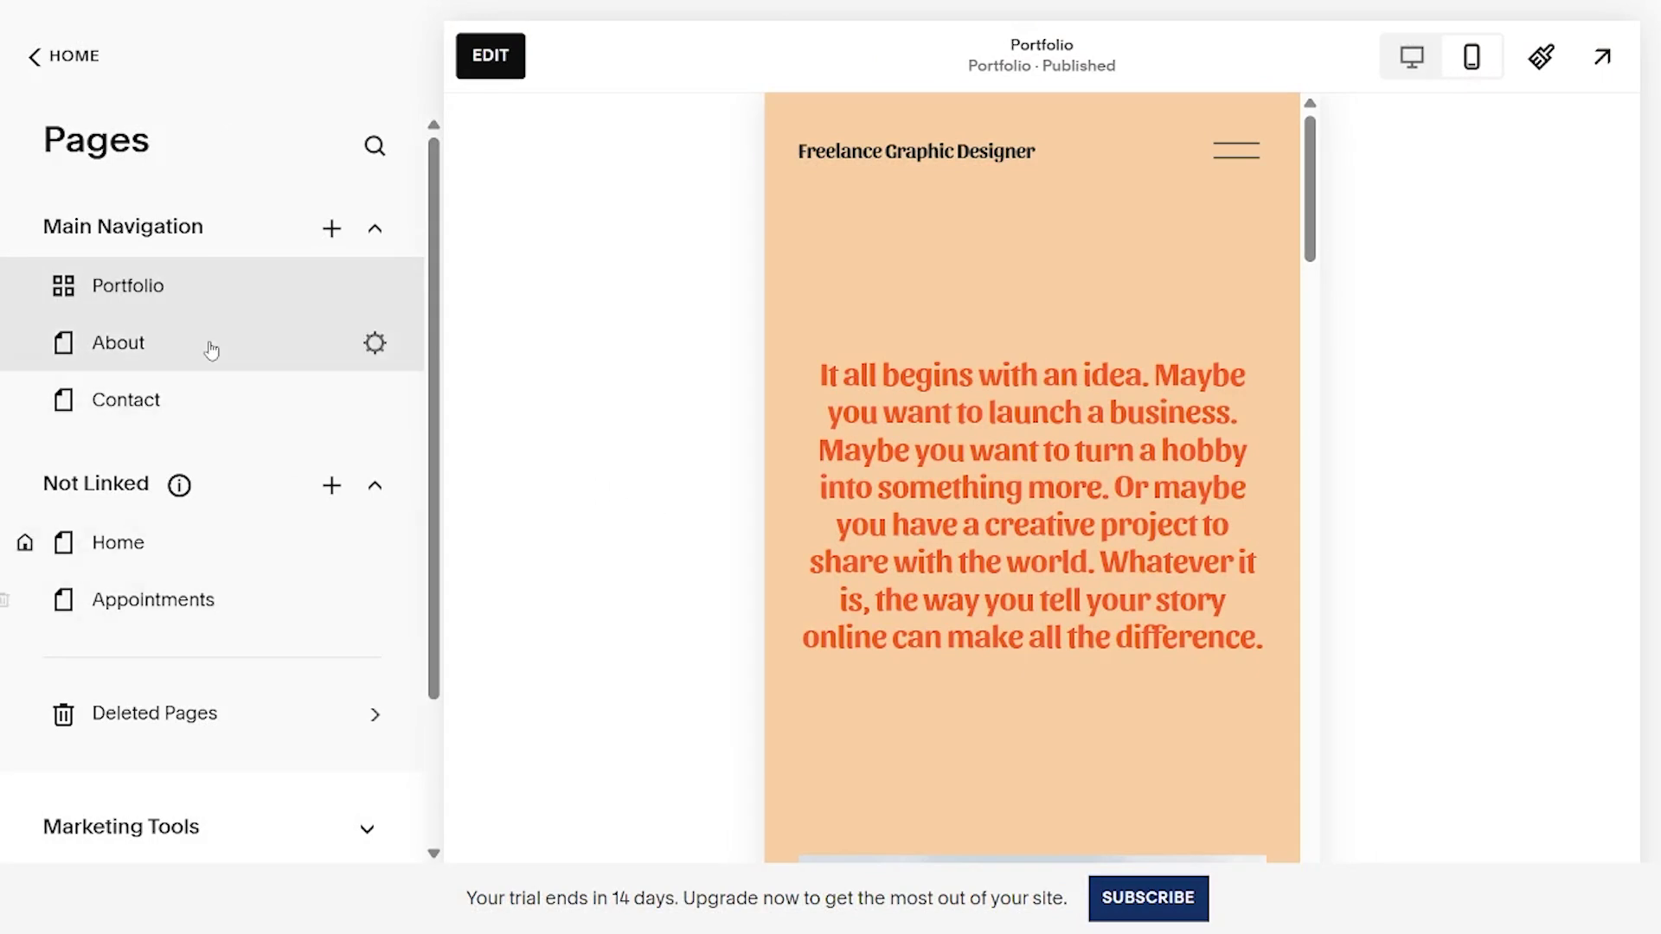
click(384, 359)
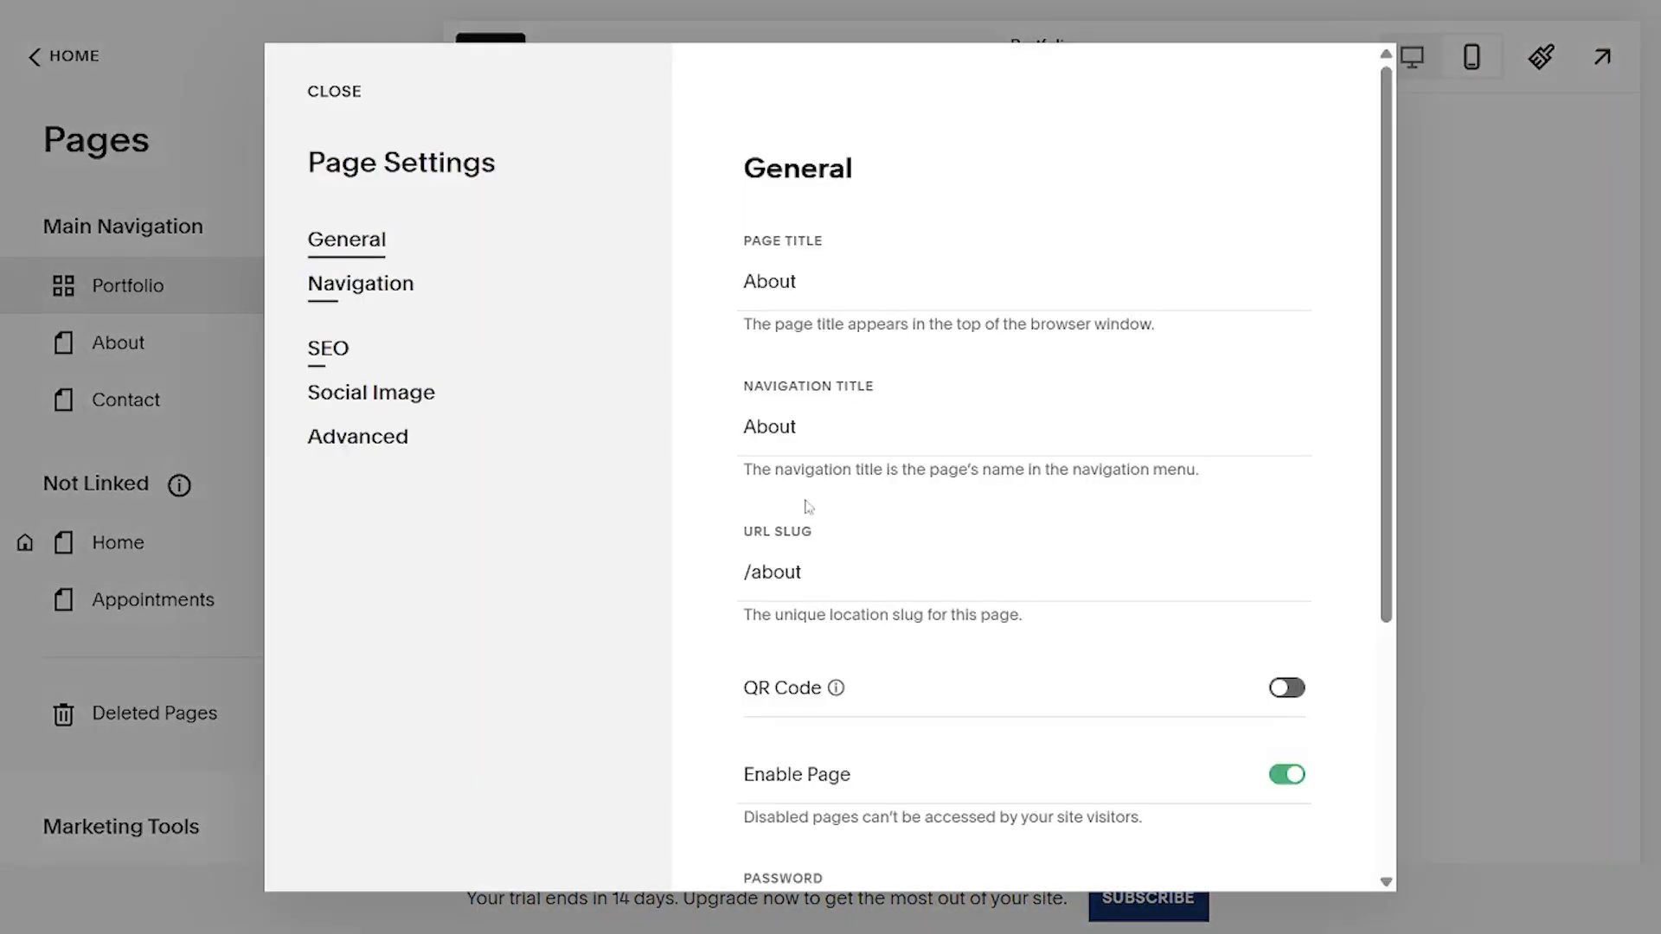
click(830, 578)
text(-2)
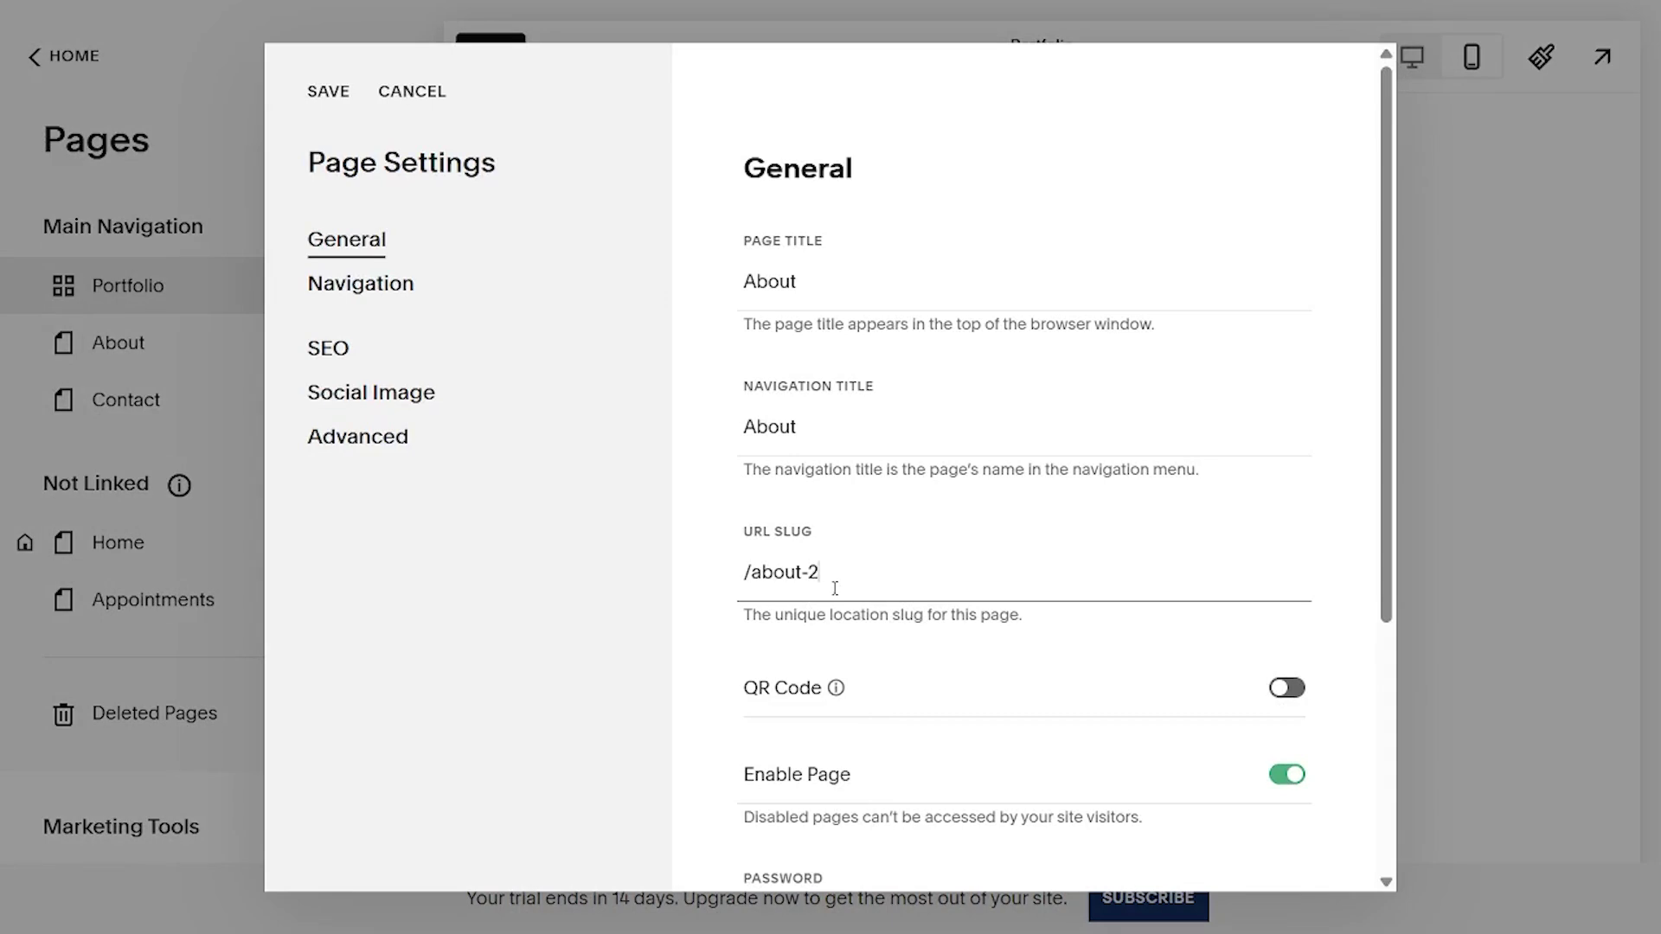
text(-)
key(BackSpace)
key(BackSpace)
click(404, 90)
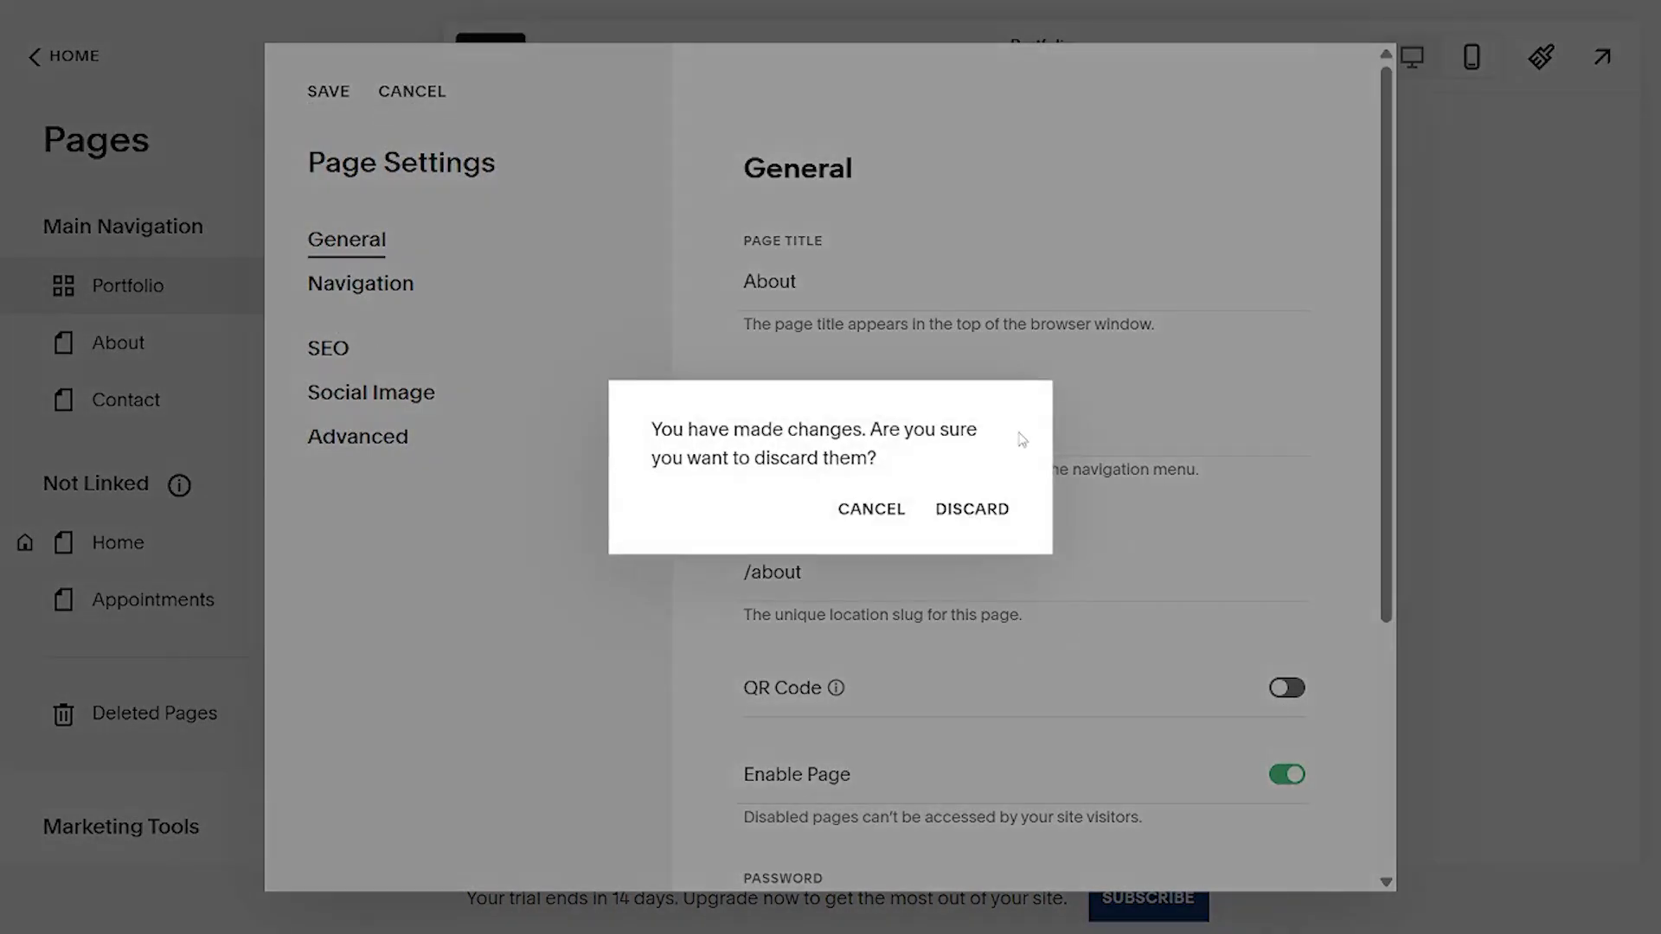
click(978, 505)
- Duplicate the About page and keep the name "About (Copy)" for the new page
click(378, 343)
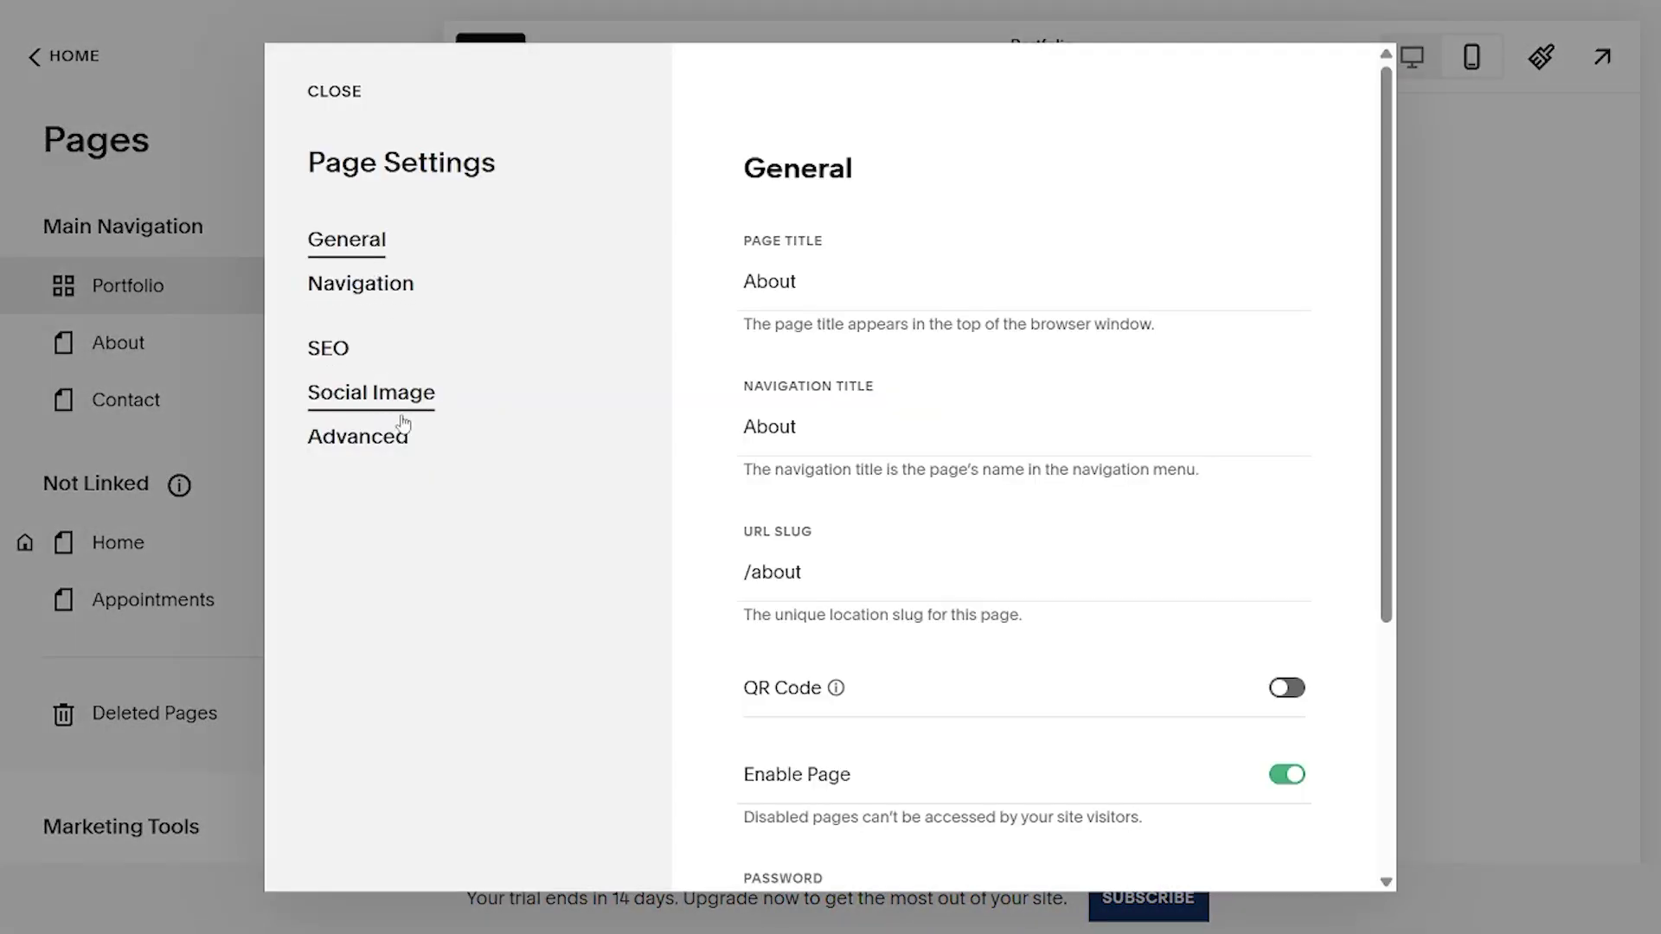
scroll(957, 537, down, 4)
click(839, 701)
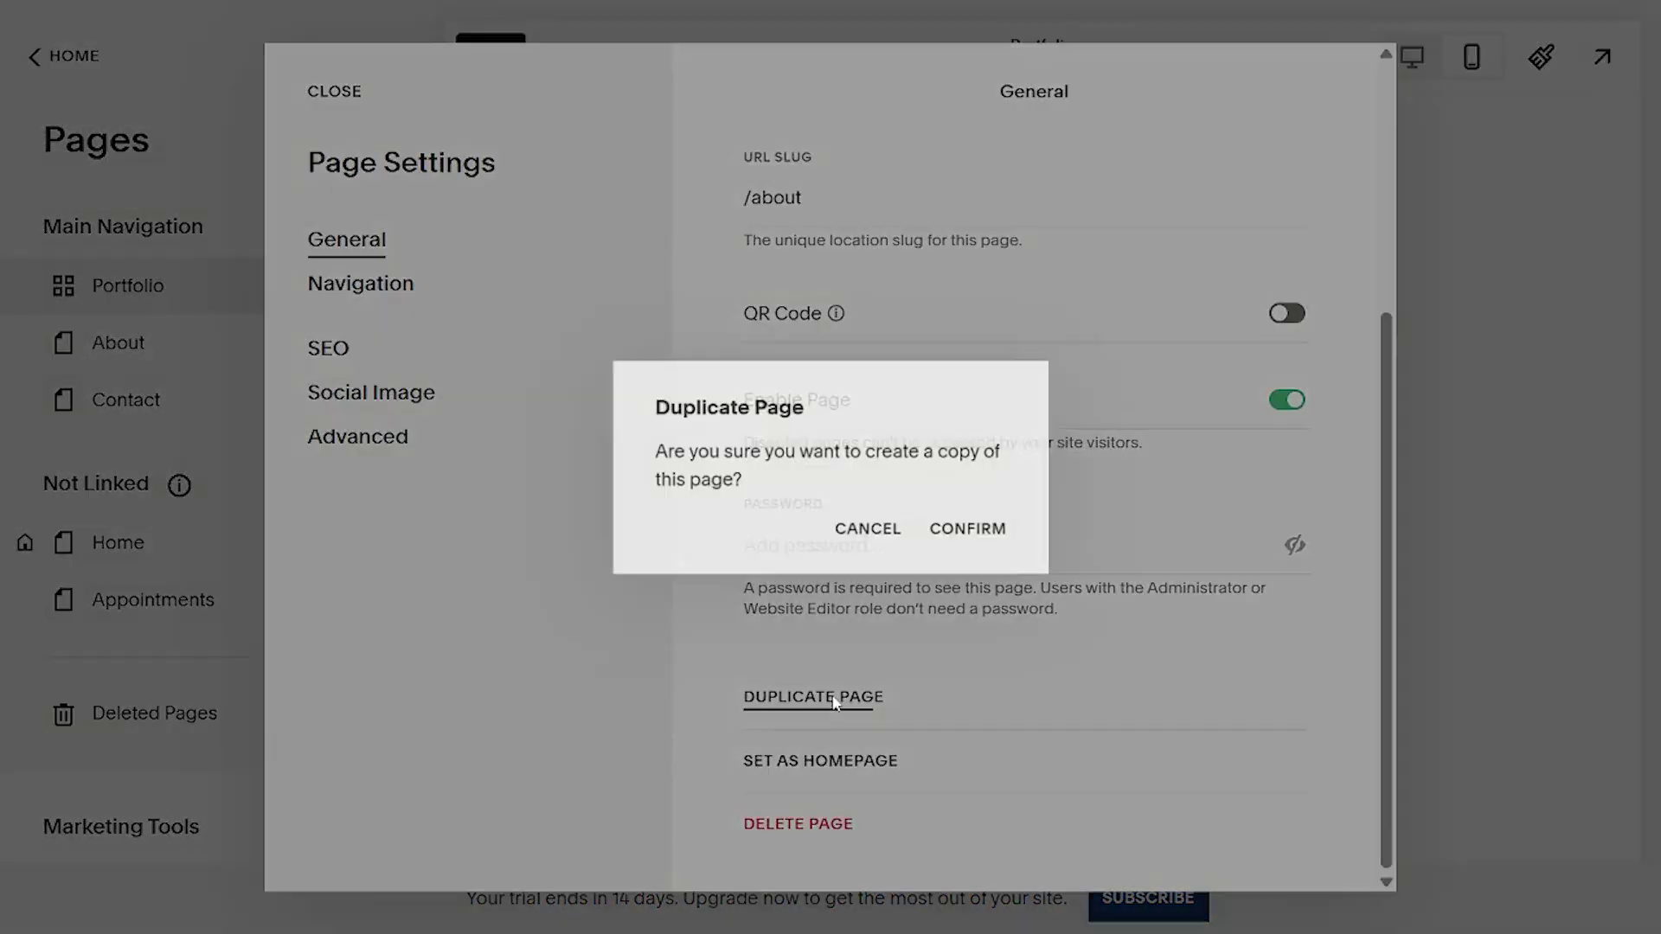
click(984, 526)
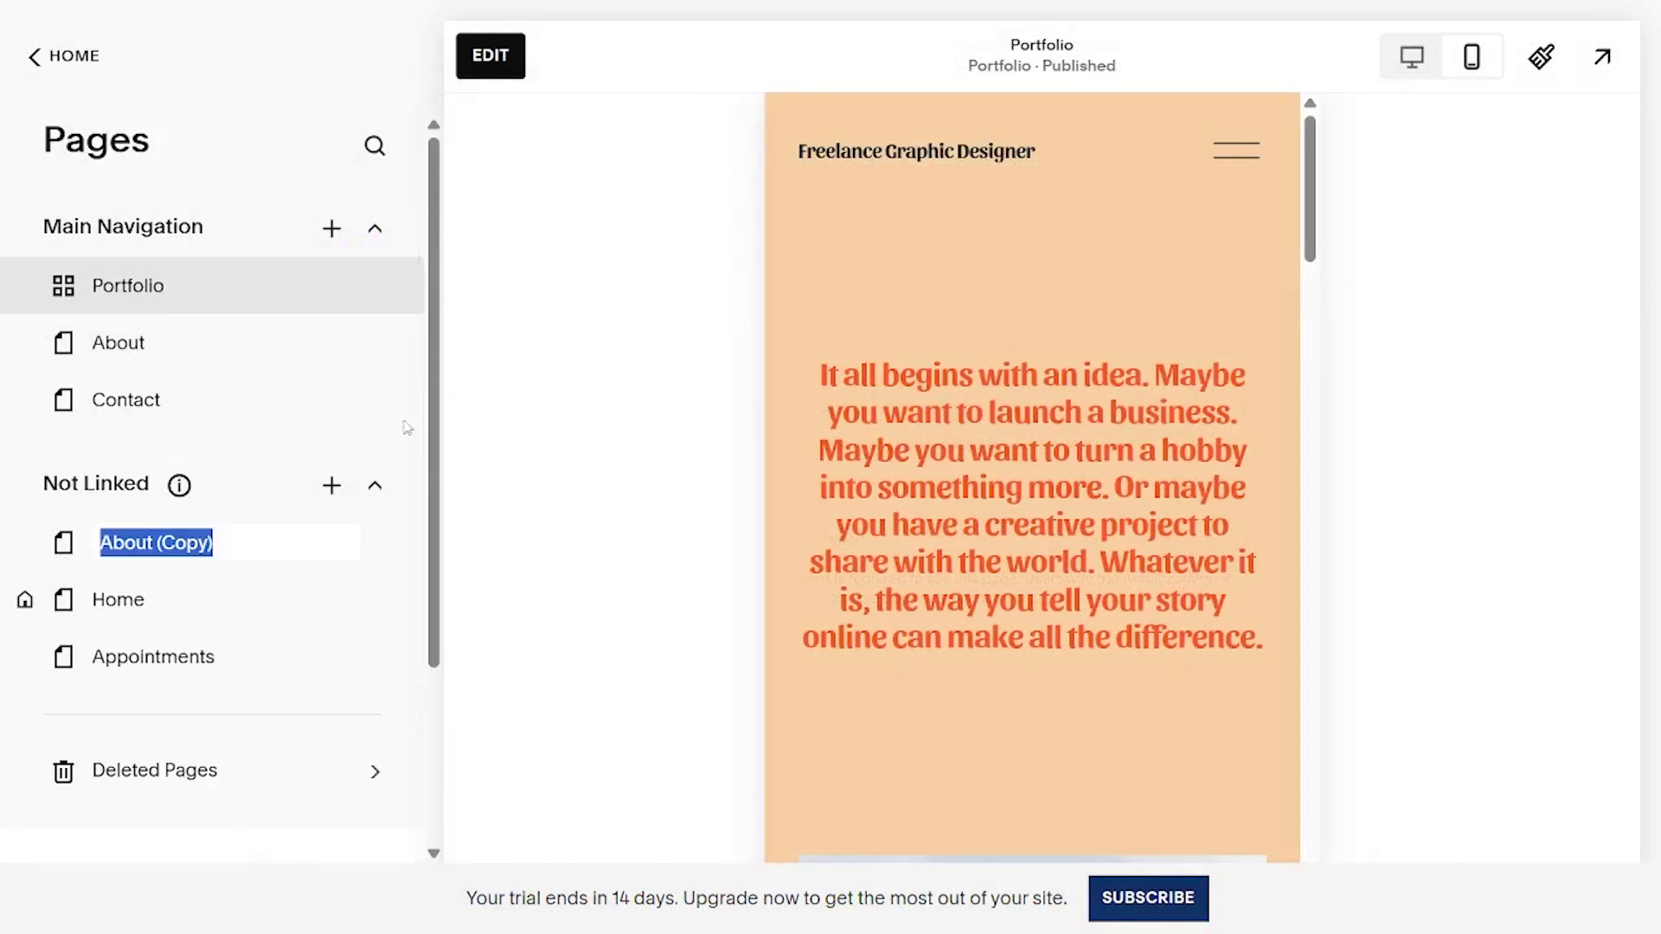
key(Return)
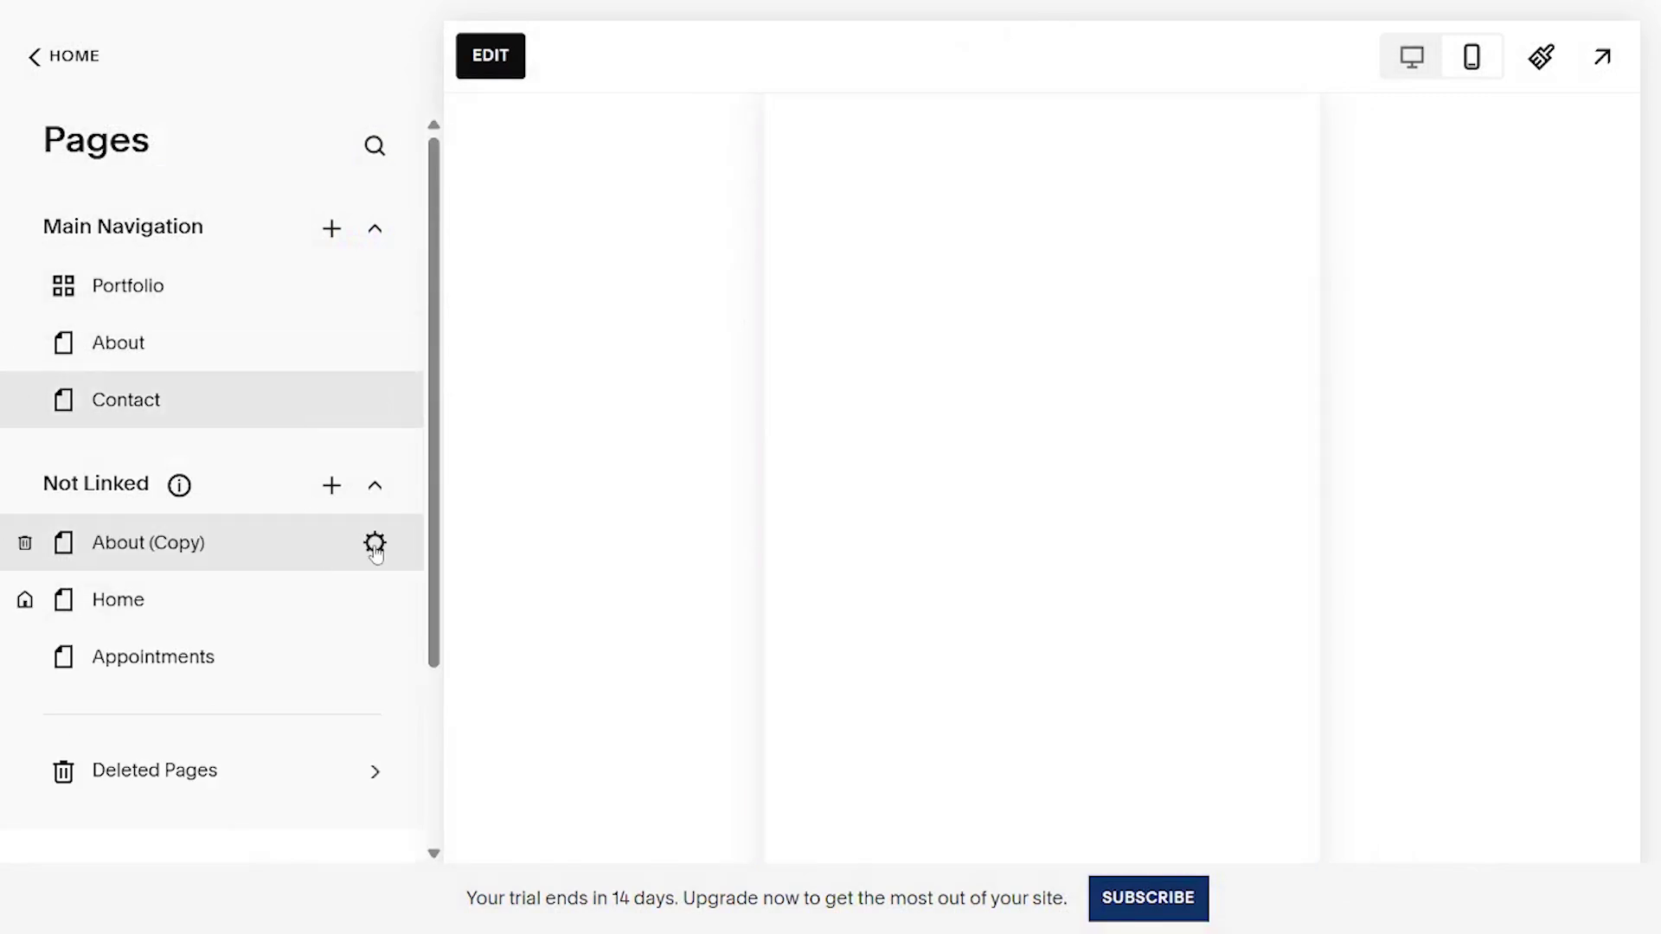
- Examine the URL slug in the page settings of the duplicated About page and close the settings
click(374, 543)
click(832, 565)
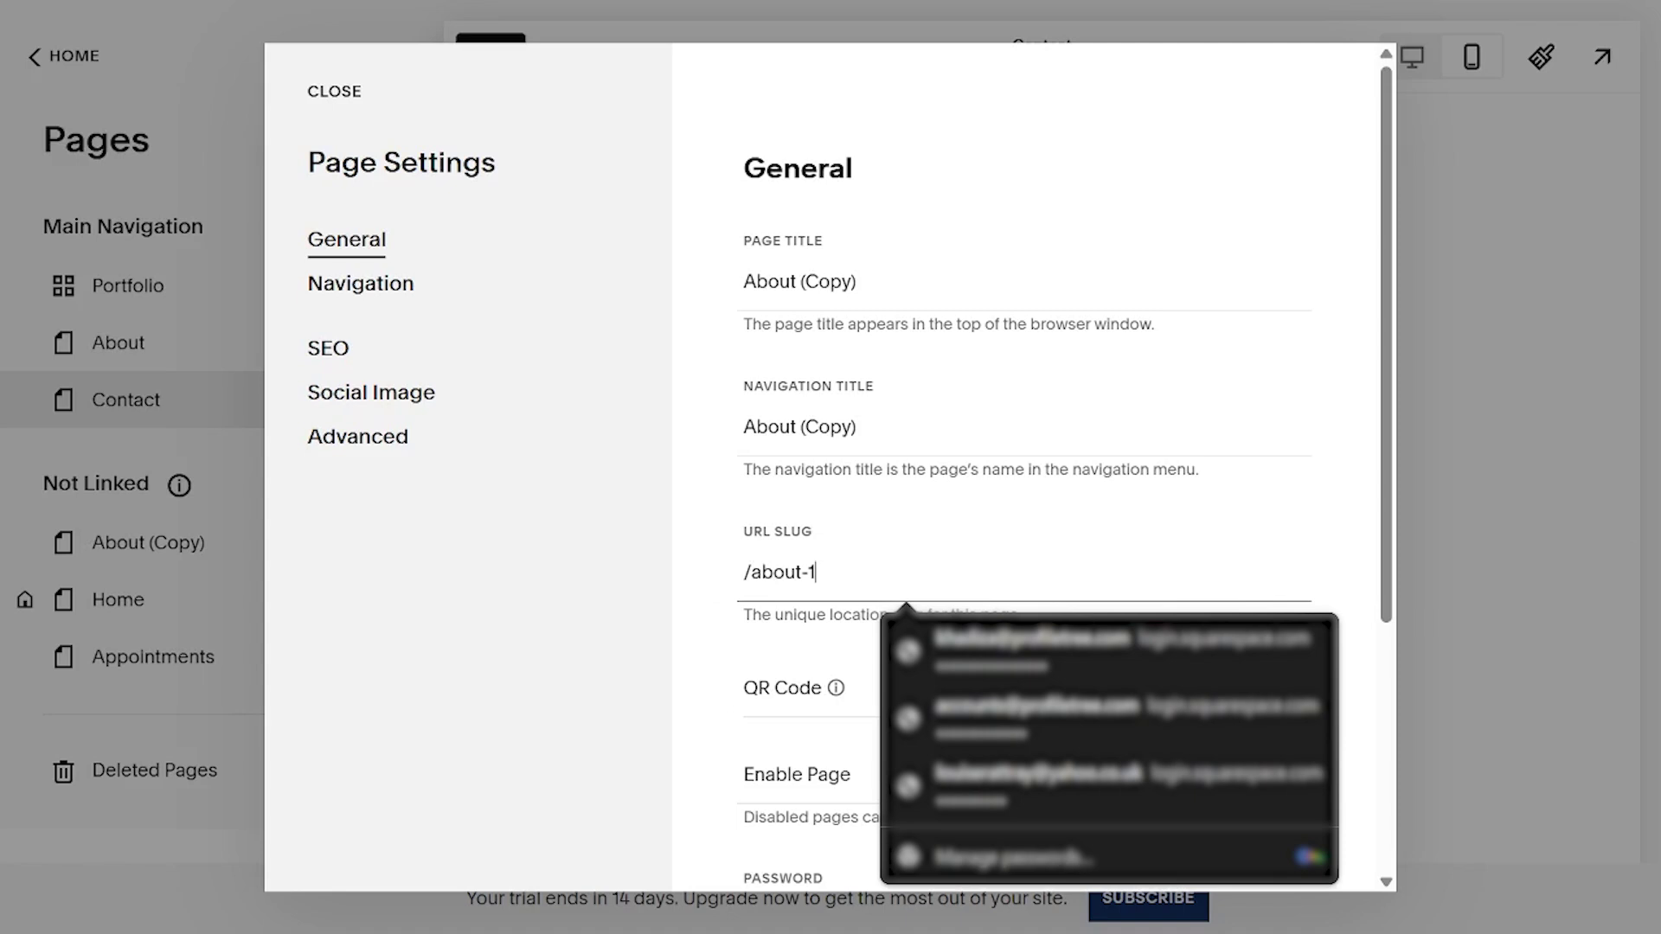
click(348, 114)
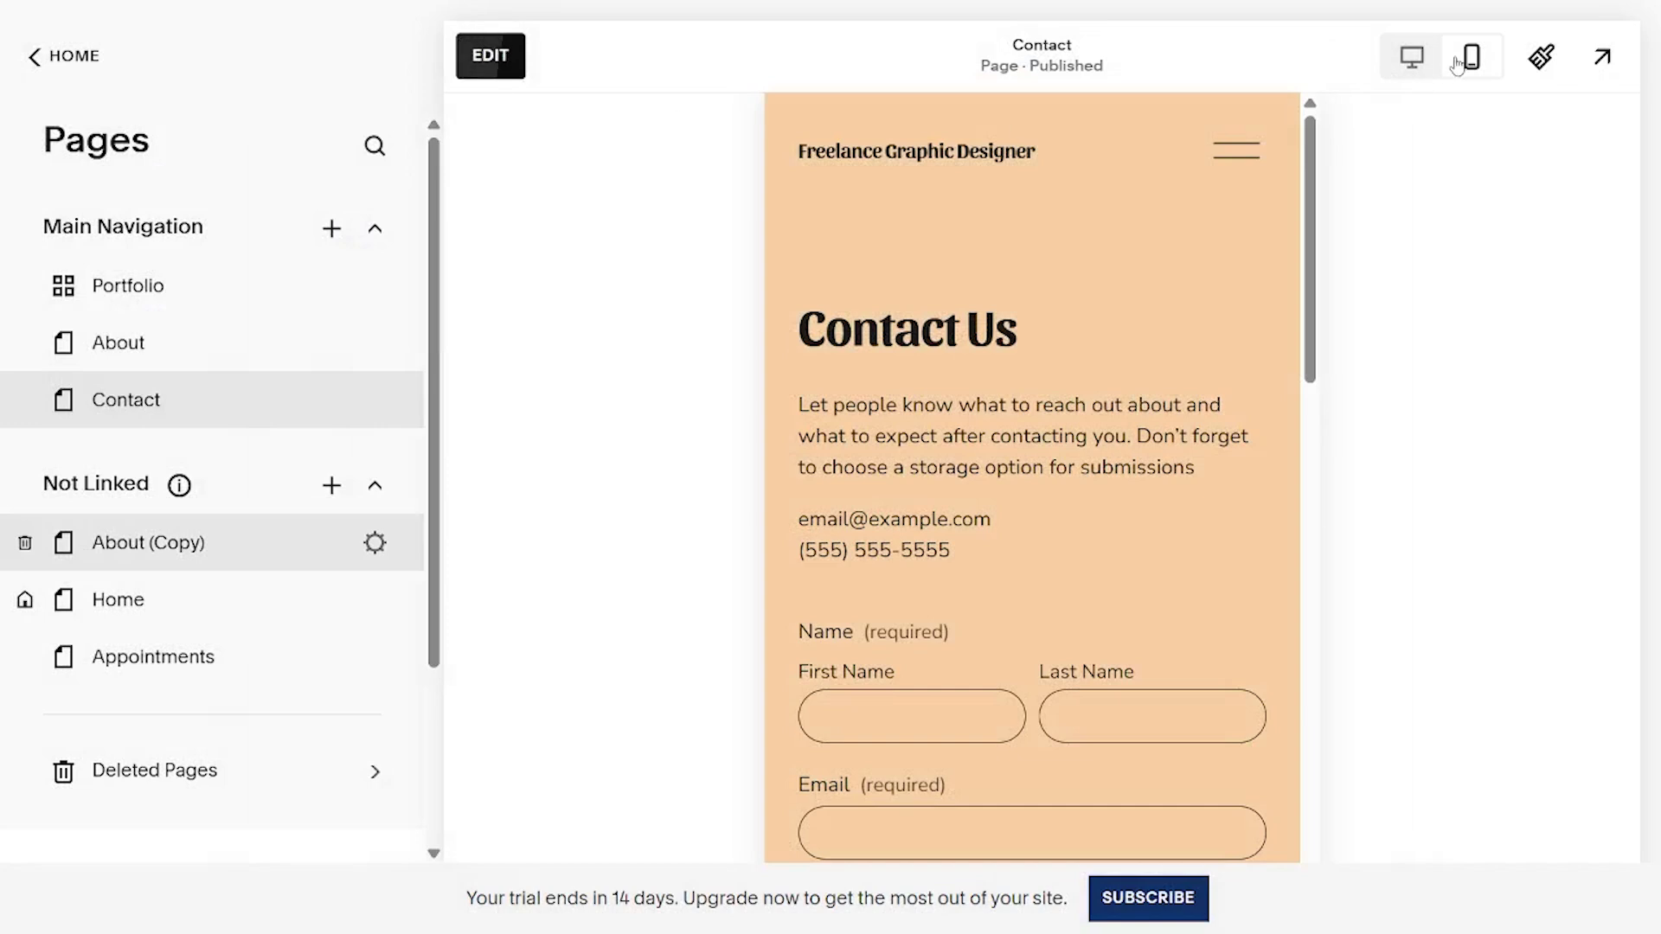
- Switch the Contact page to desktop view, start editing it and open the editing options of its image block
click(1412, 59)
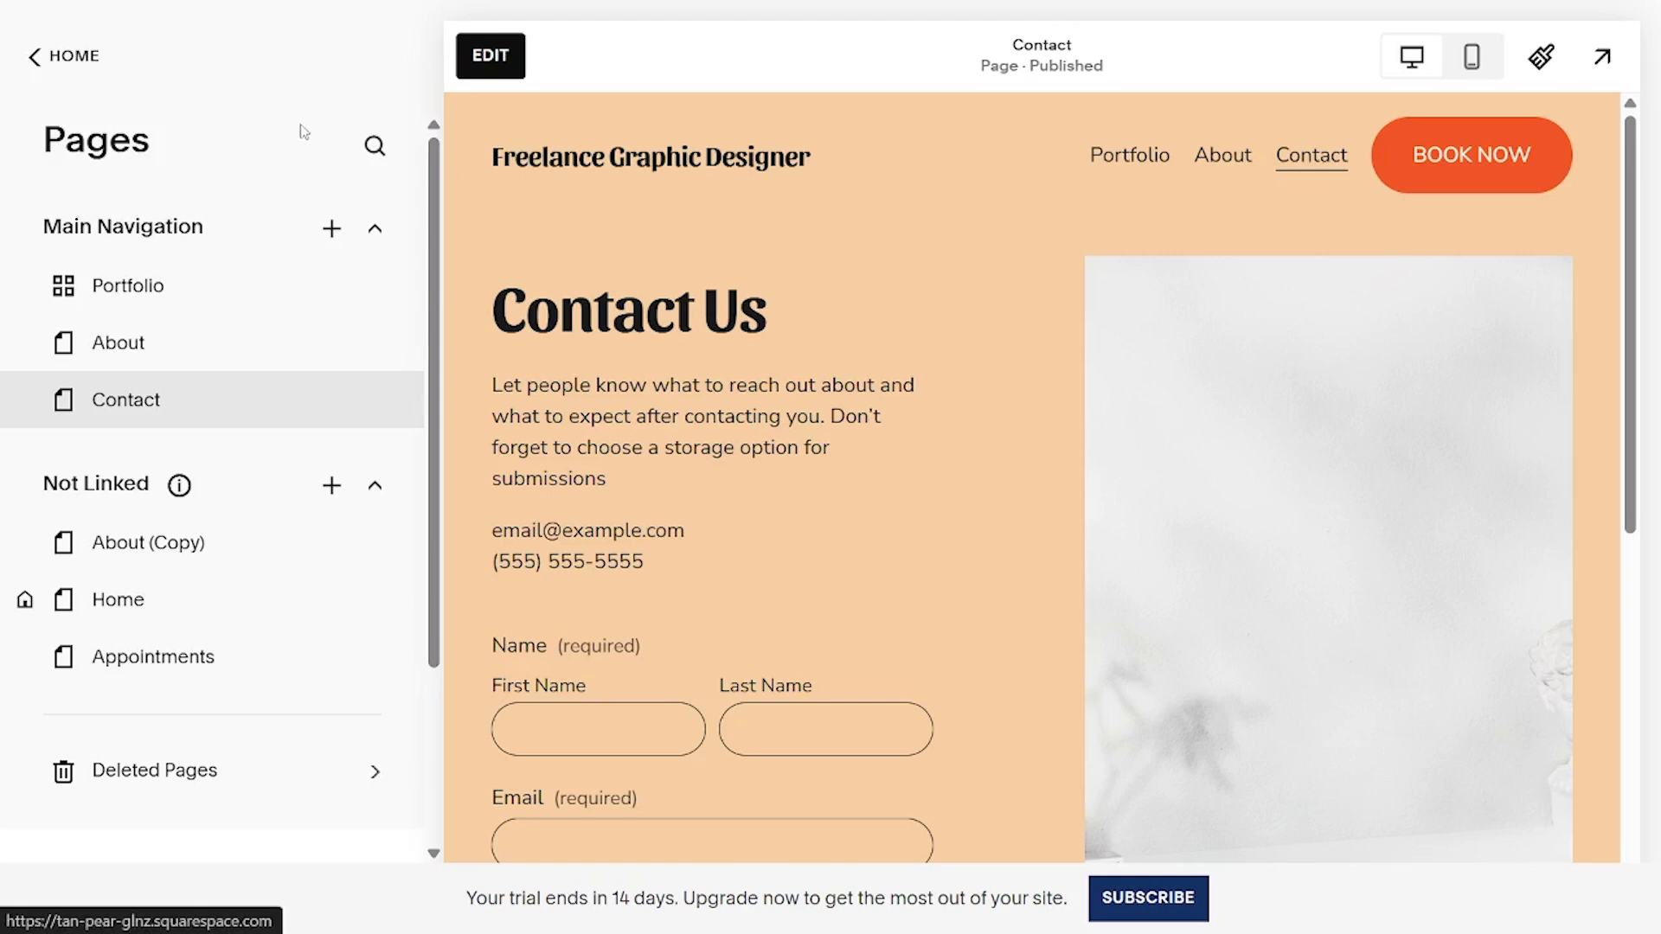
click(476, 83)
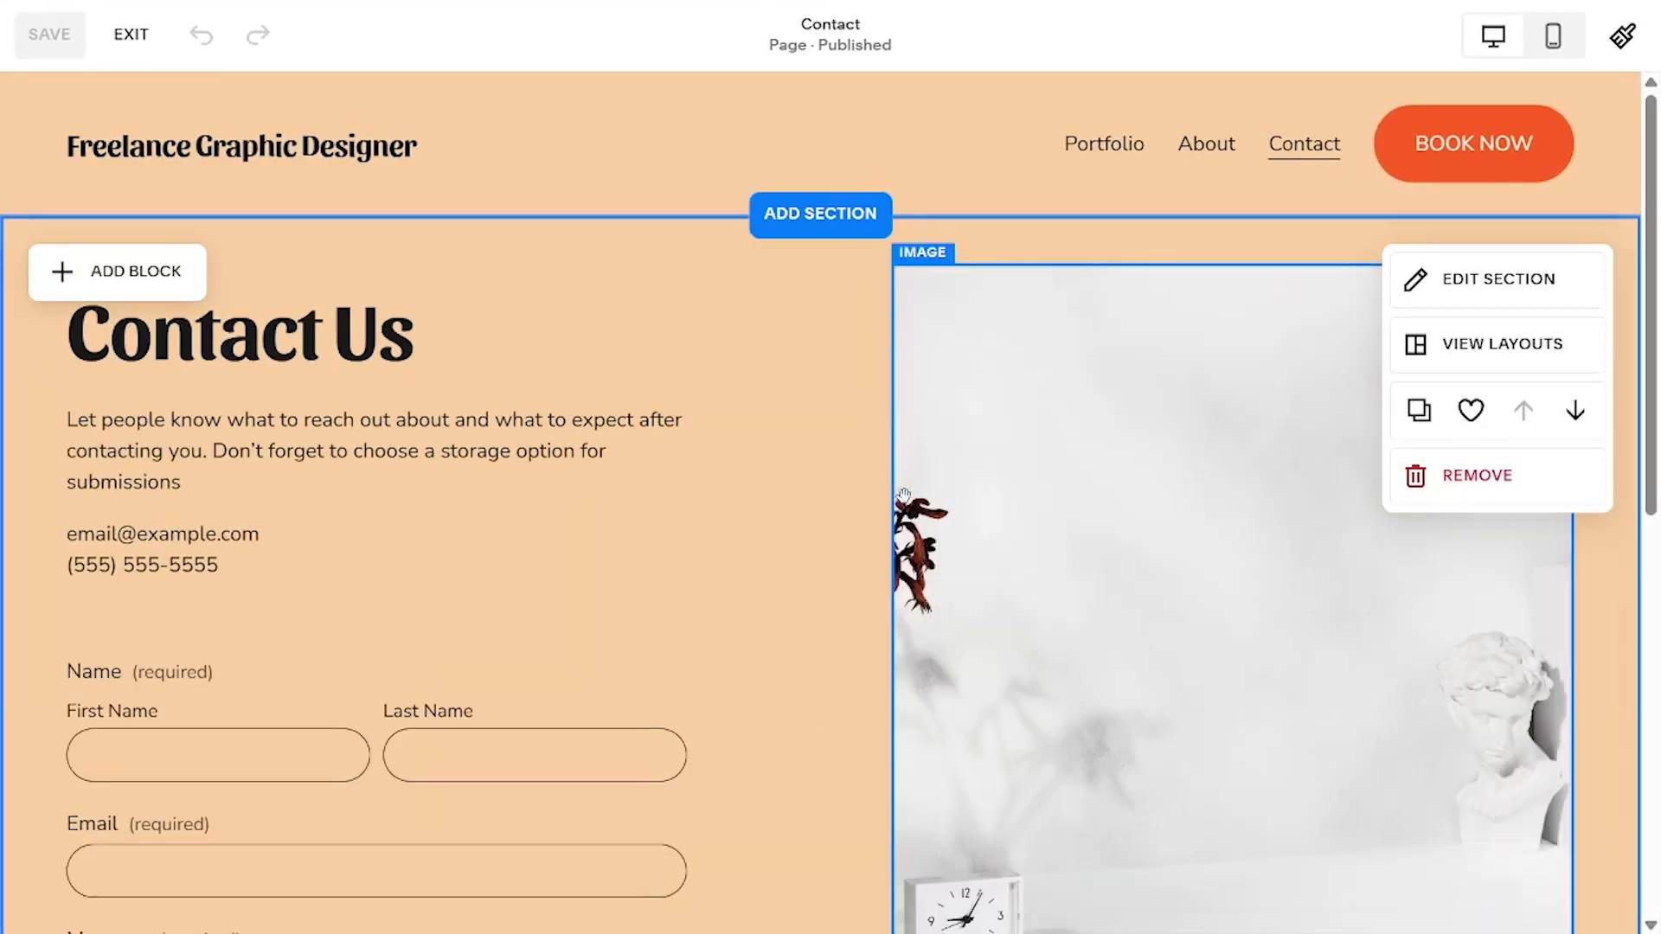
click(1045, 501)
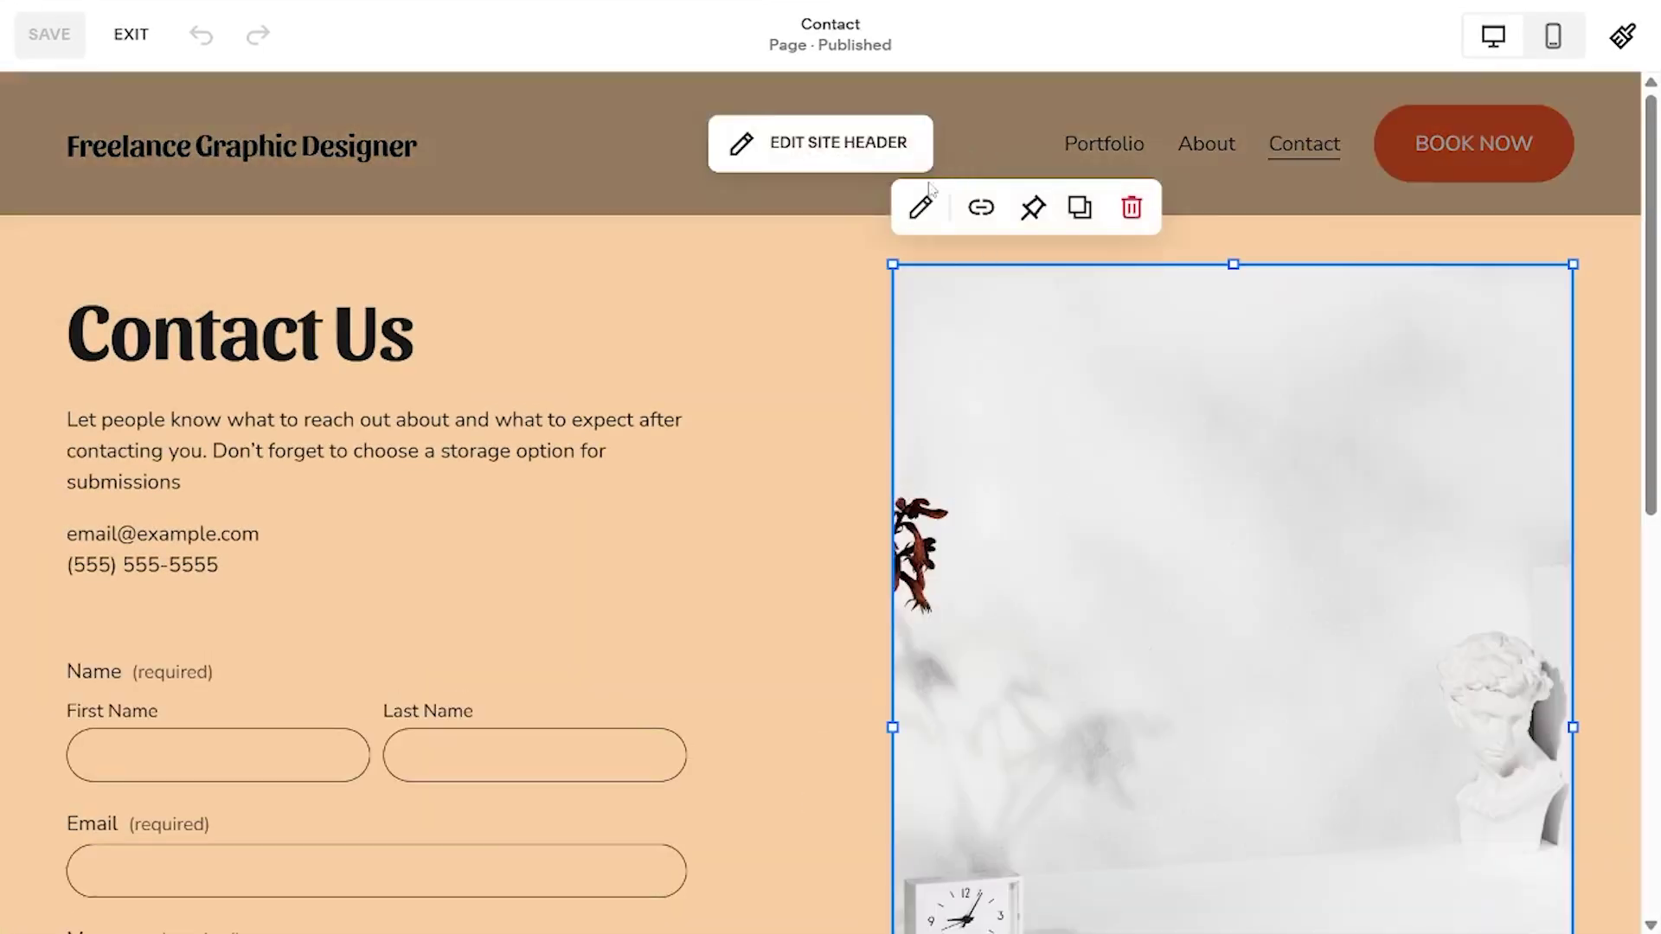
click(993, 245)
scroll(1379, 623, down, 2)
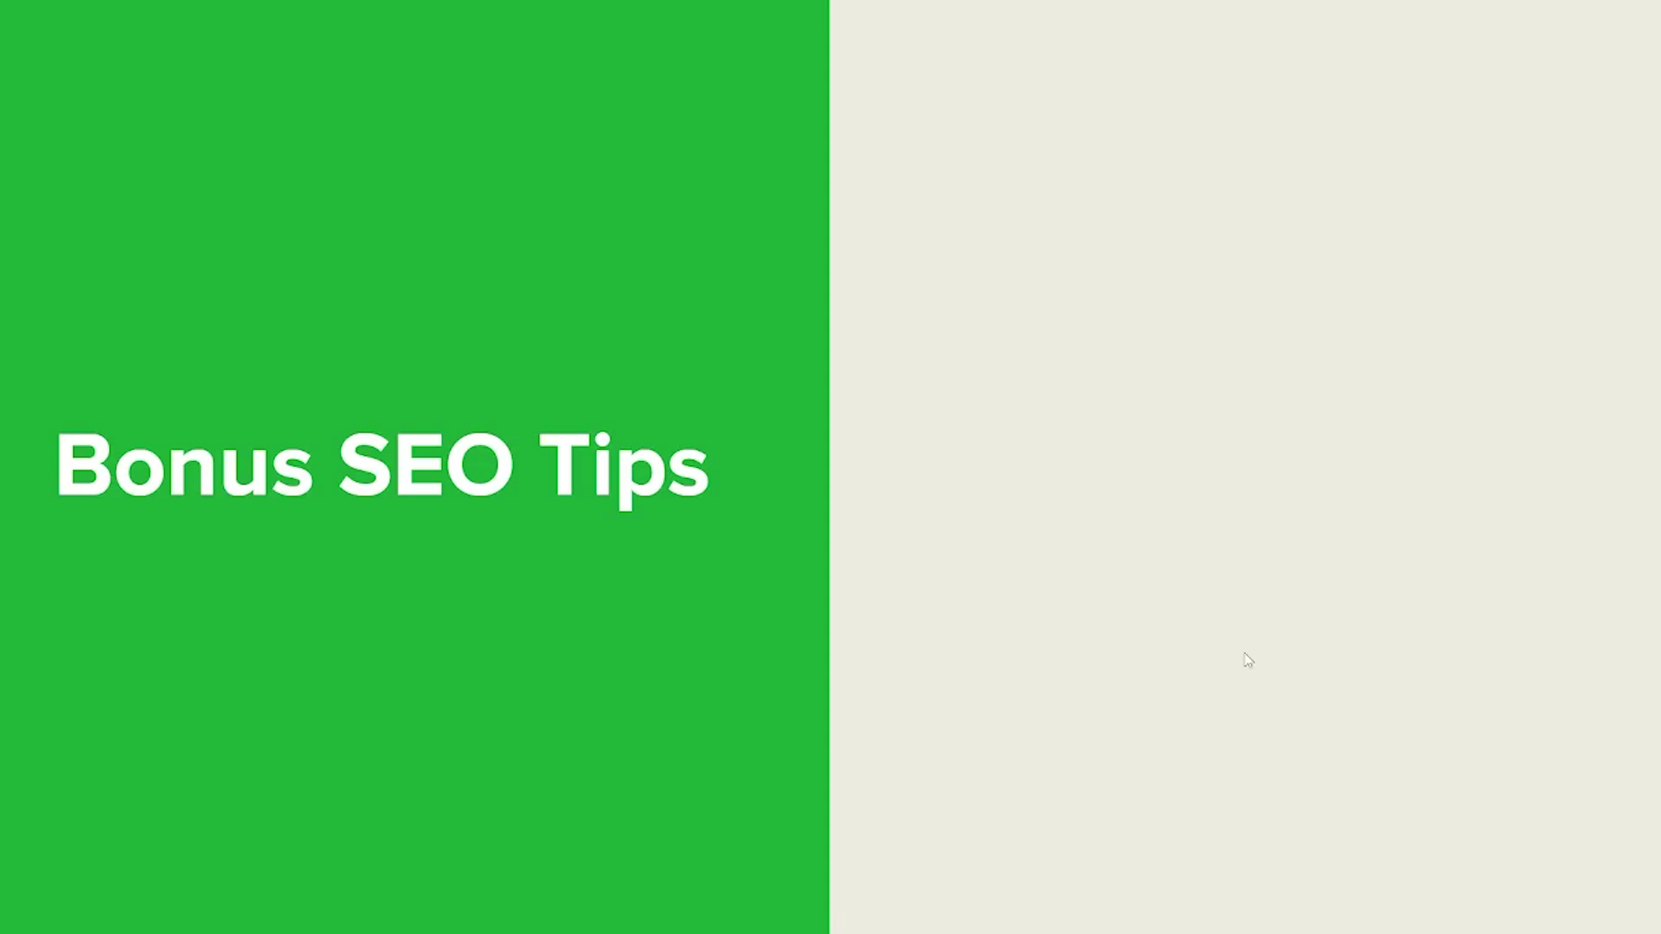
click(681, 655)
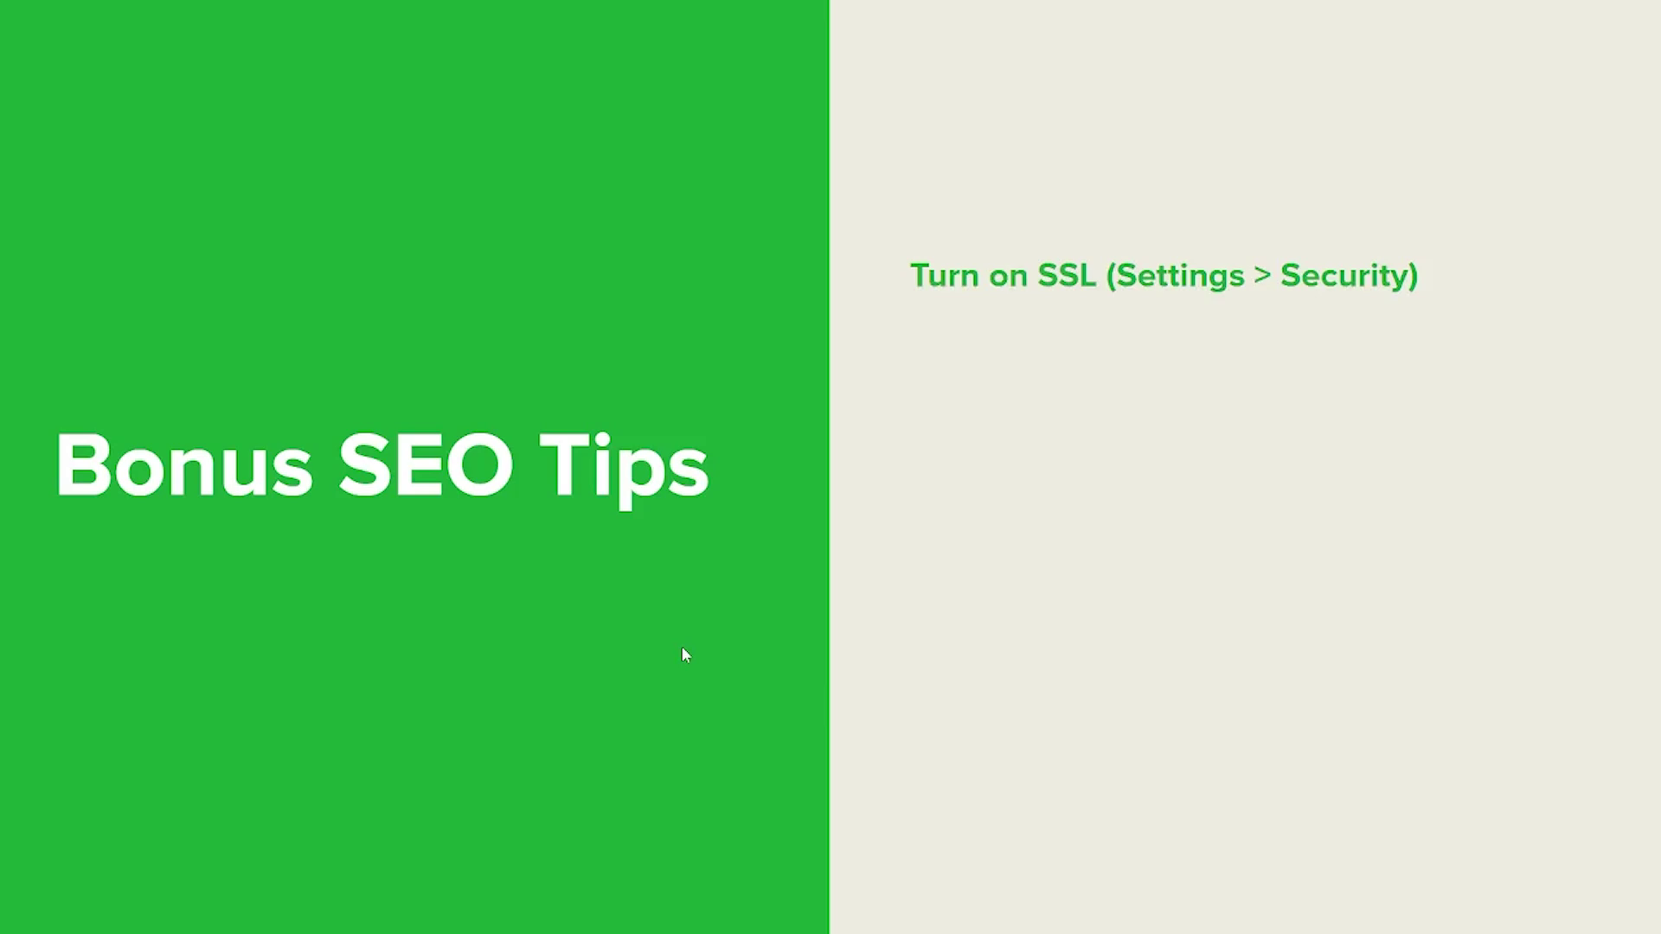